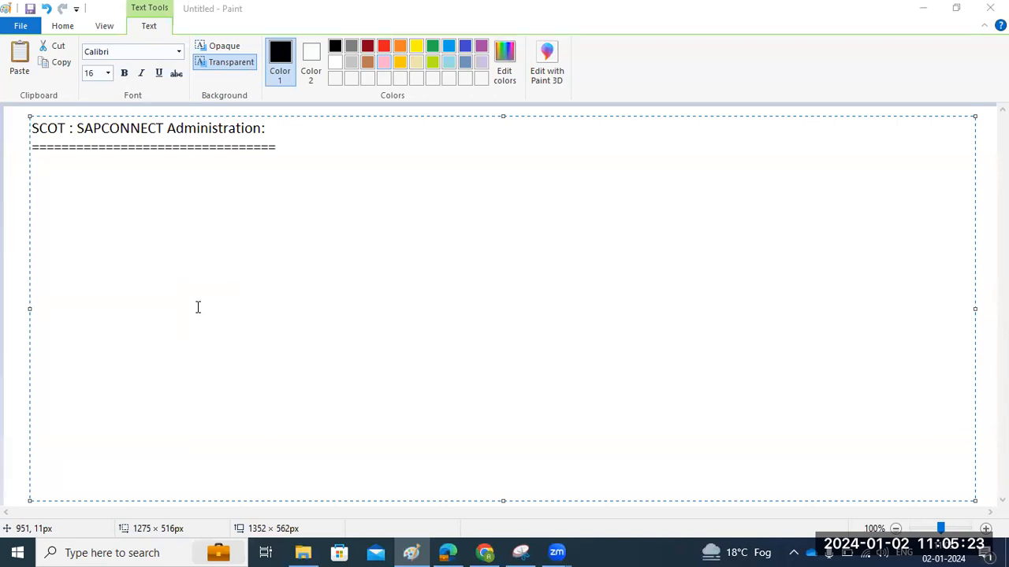
Add the note 'SMTP node we hav to activate' below the heading and launch the remote desktop client
left_click(250, 265)
key("Return")
key("Return")
type("SMTP node we hve")
key("BackSpace")
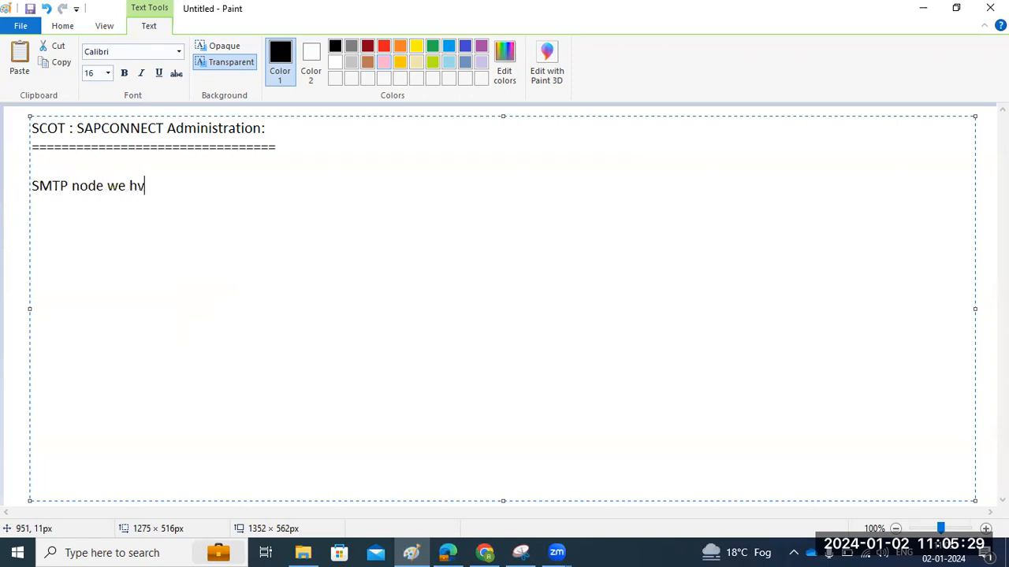
key("BackSpace")
type("av to activate")
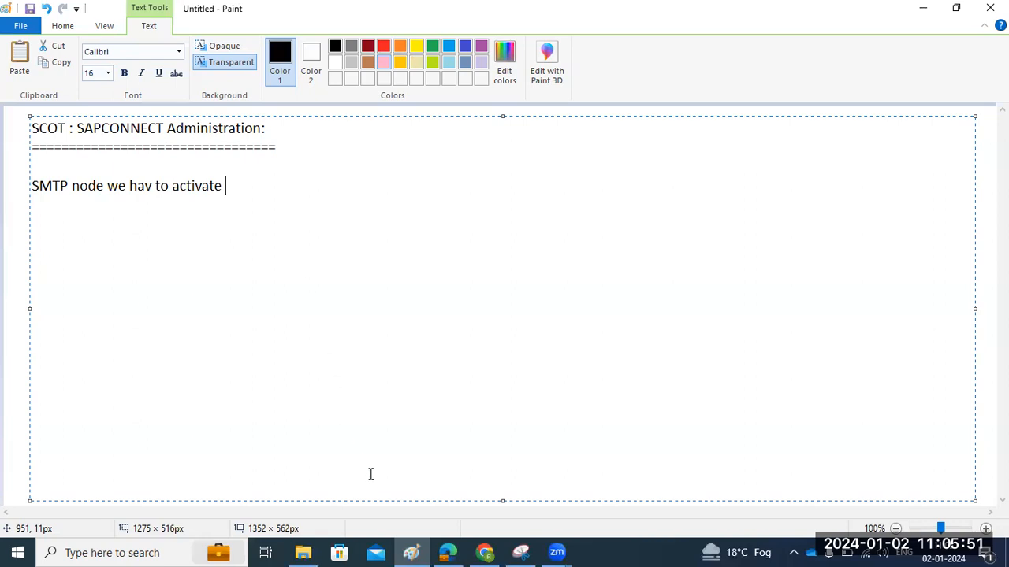
key("super+r")
left_click(123, 504)
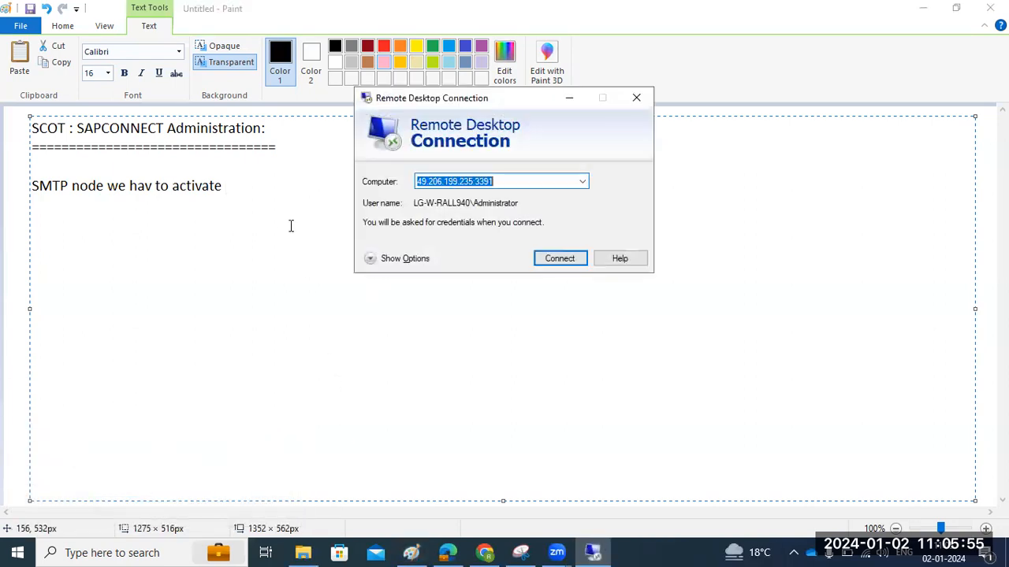
Add the note 'we need email serve IP address' on a new line
left_click(251, 190)
key("Return")
key("Return")
type("we need ")
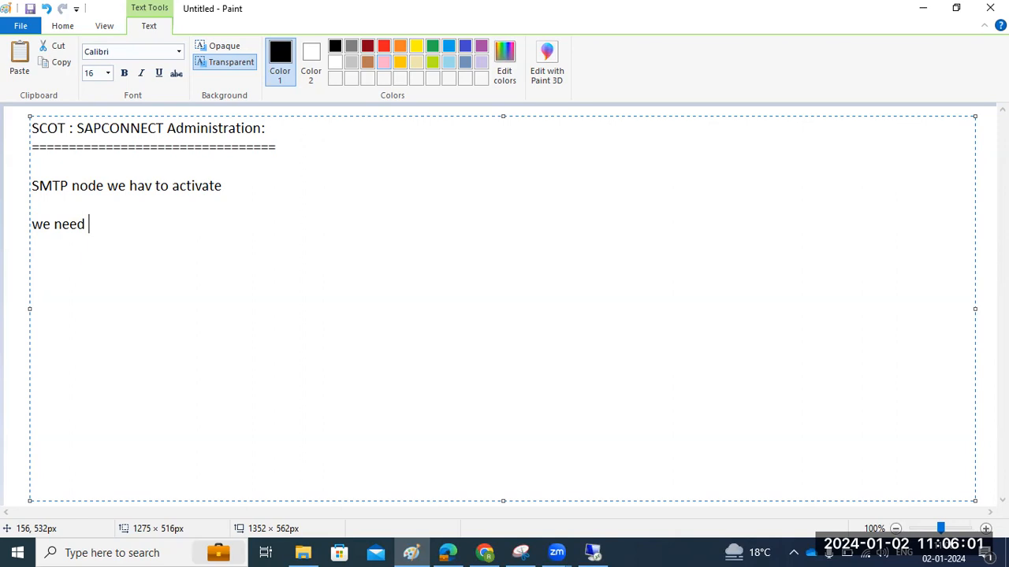
type("email ser")
key("BackSpace")
key("BackSpace")
type("serve I{")
key("BackSpace")
type("P address")
key("Return")
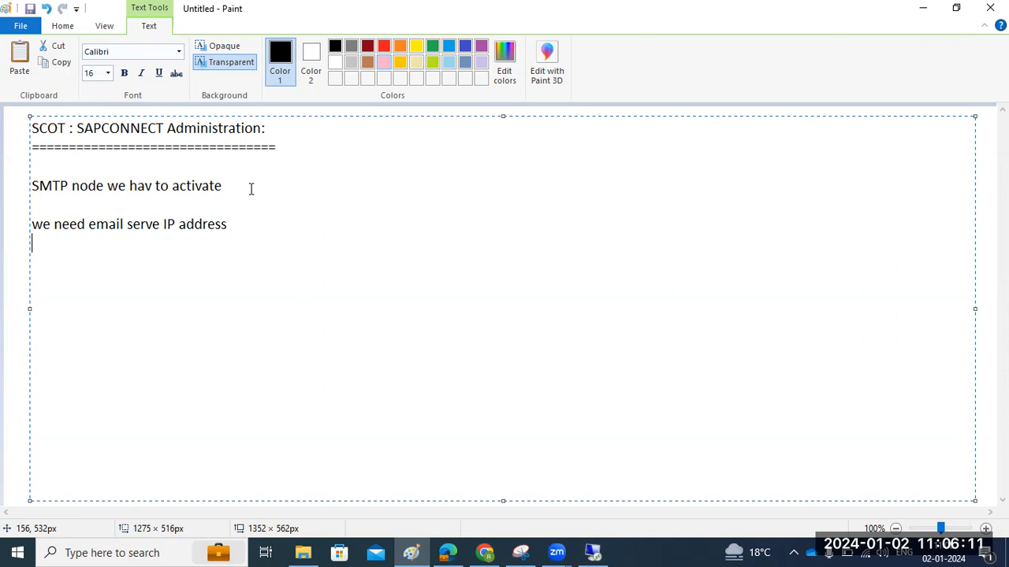
Sign in to the Windows Server remote session, accept its certificate, and bring up SAP Logon
left_click(593, 552)
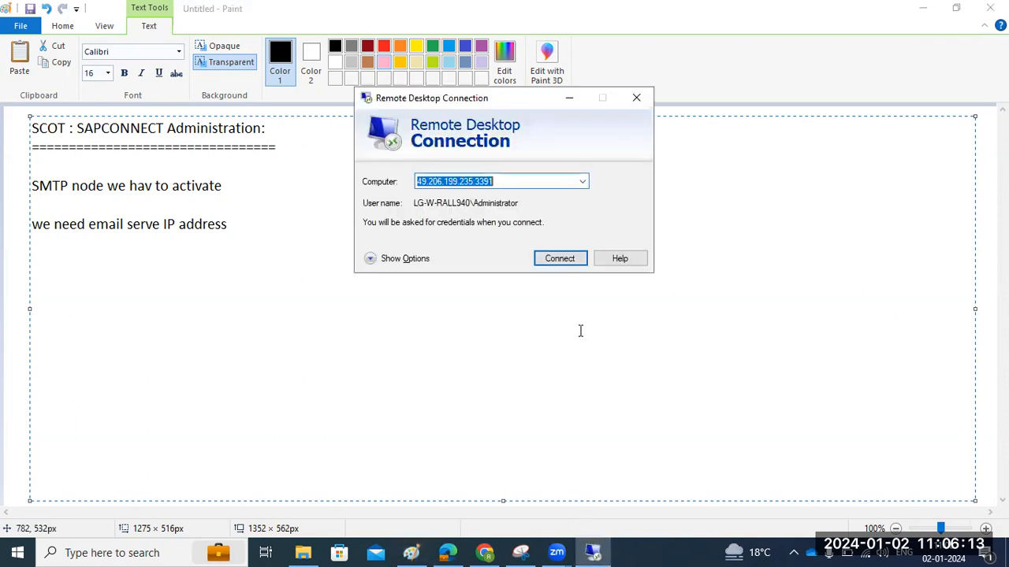
left_click(540, 257)
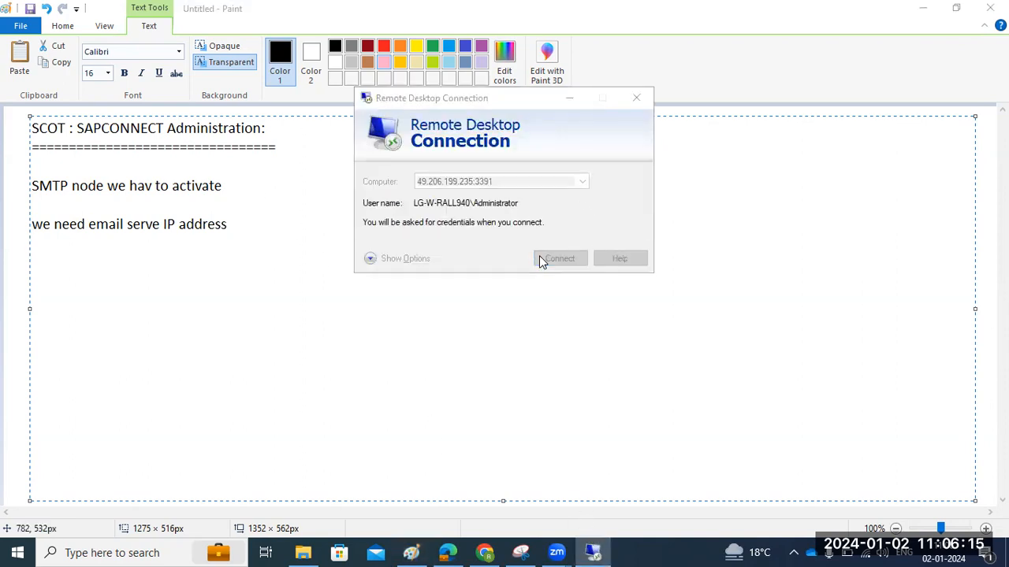
type("•••••••••")
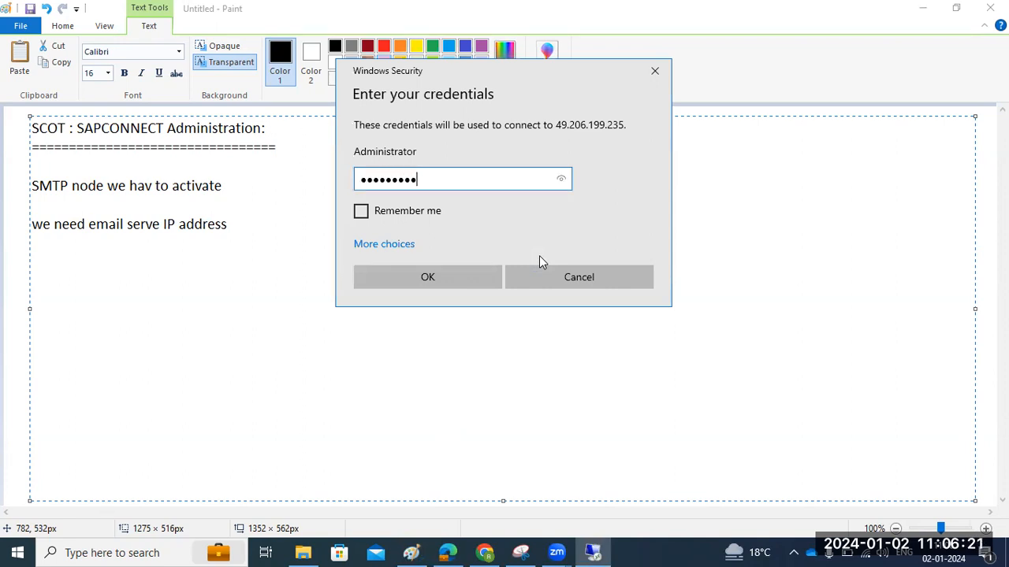
type("•")
key("Return")
left_click(549, 332)
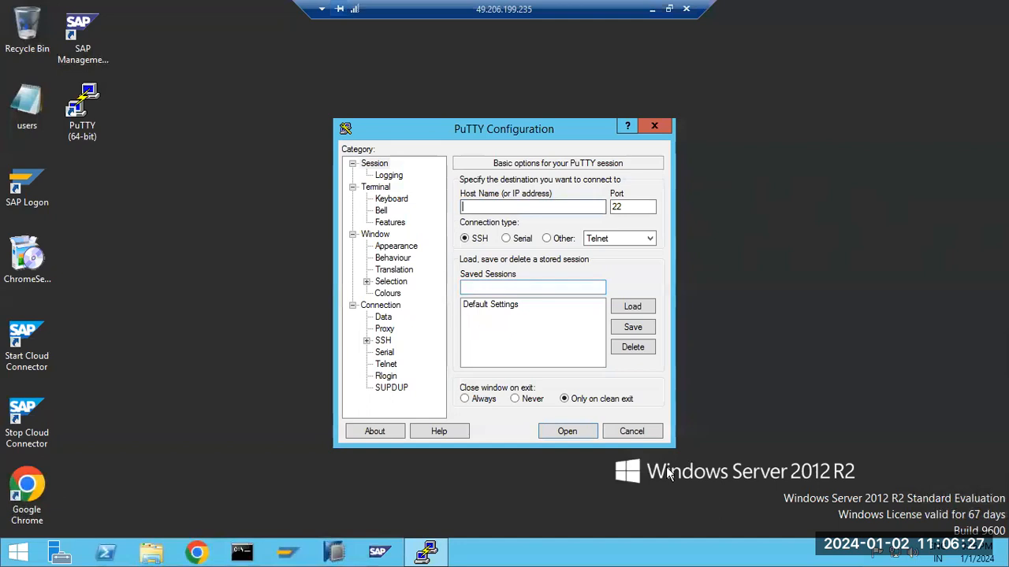
left_click(632, 431)
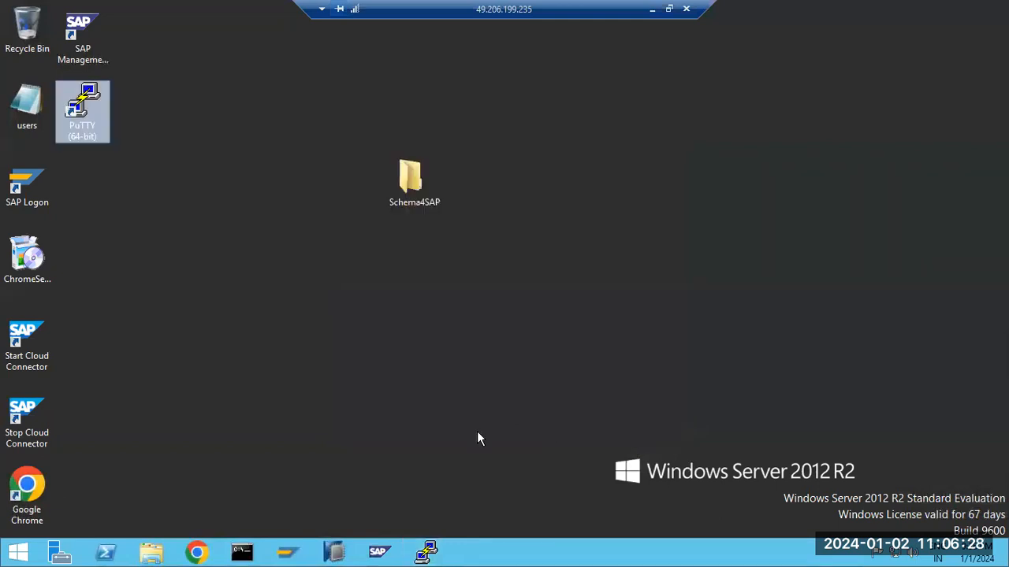
left_click(274, 553)
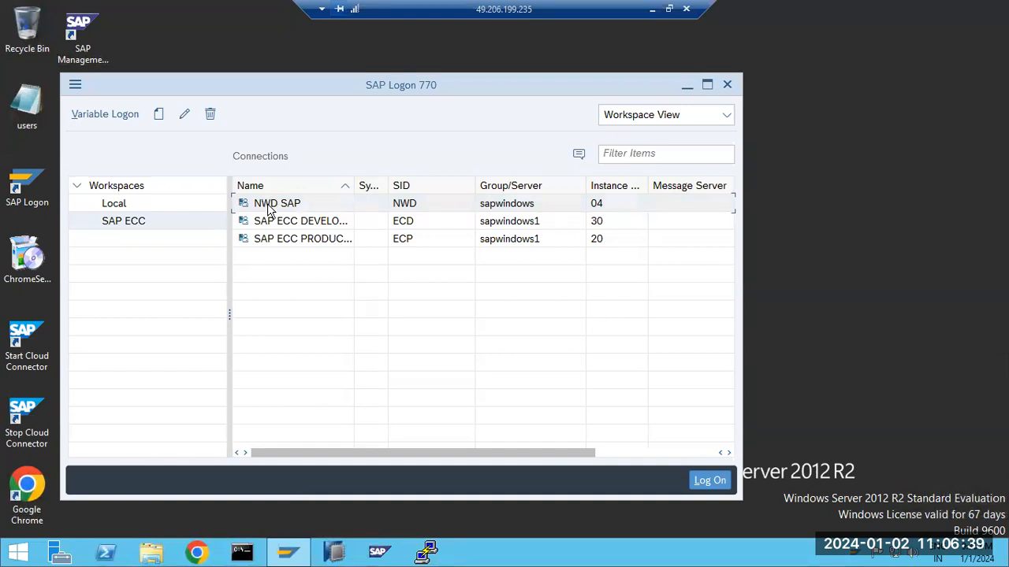
double_click(268, 207)
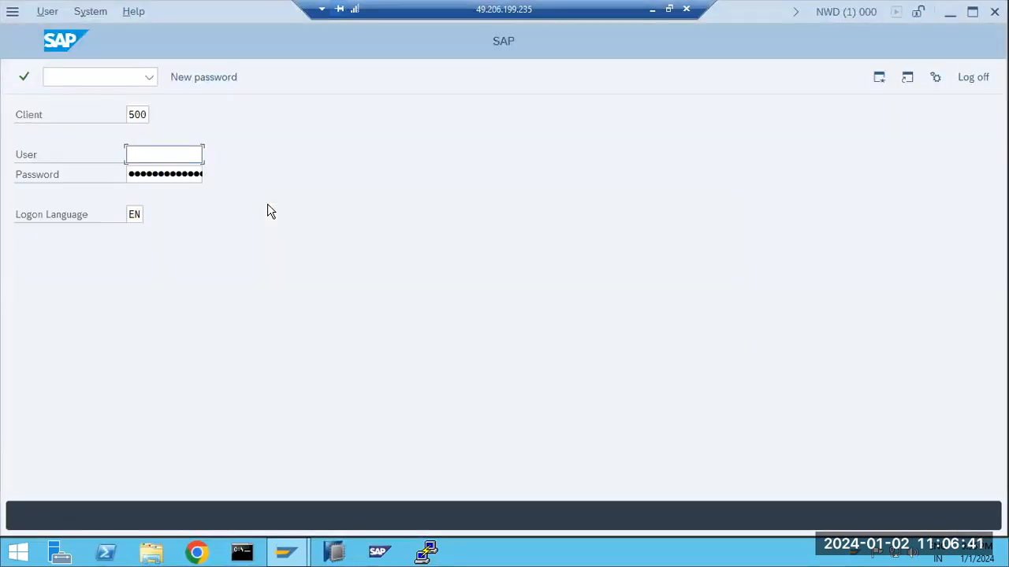
key("shift+Tab")
key("Delete")
key("Delete")
key("Delete")
type("100")
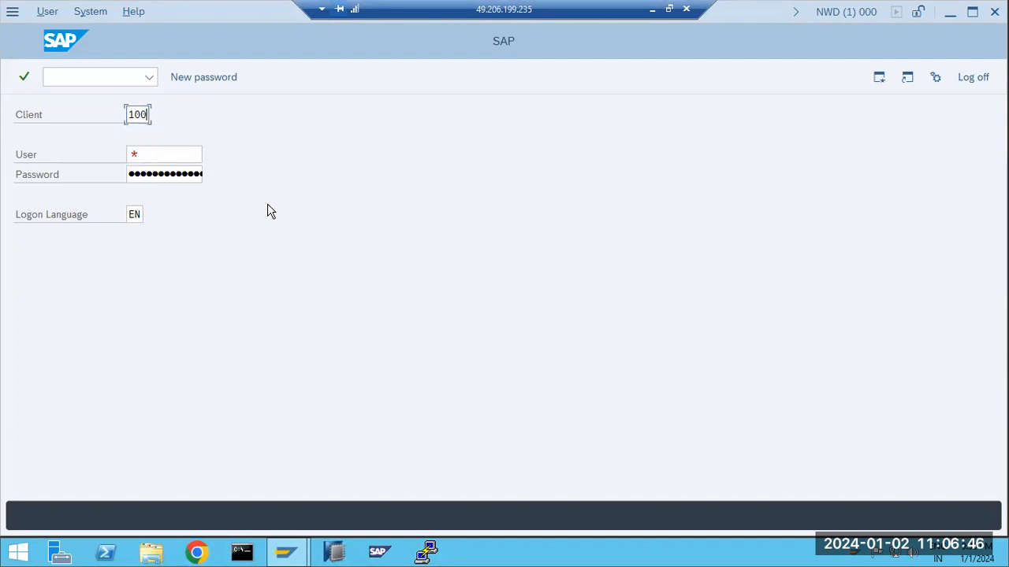
key("Tab")
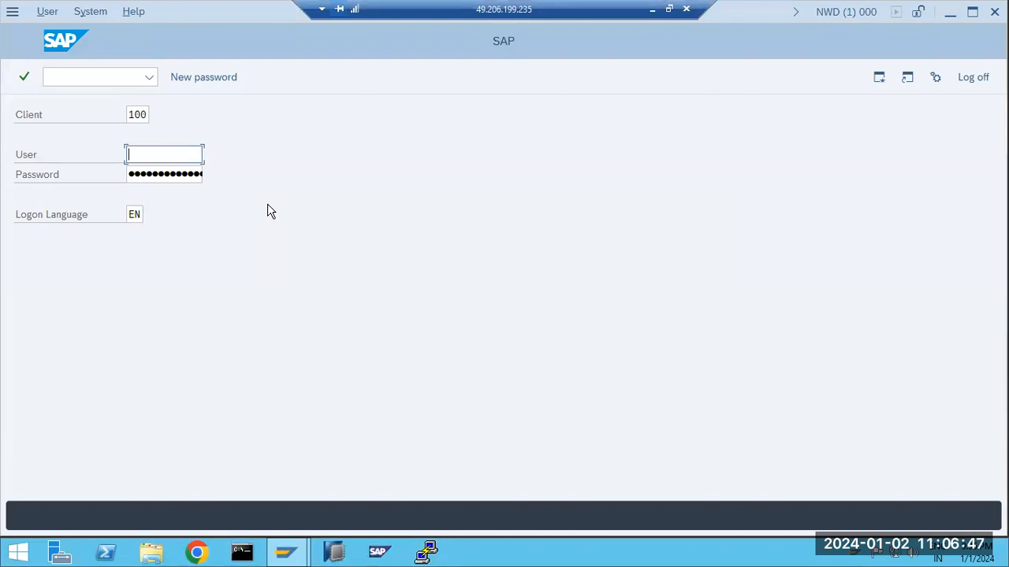
type("basis")
key("Tab")
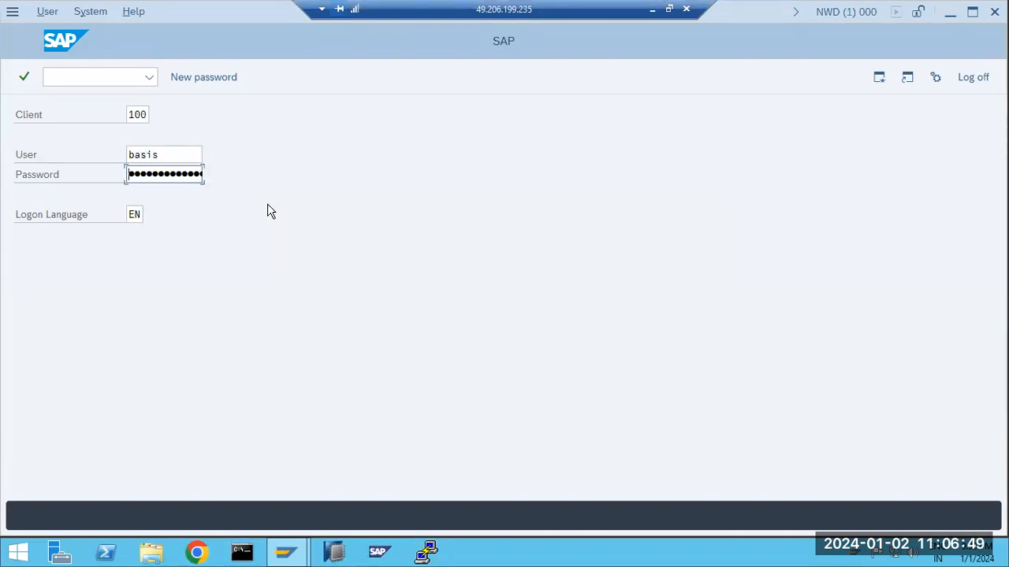
type("•••")
key("Return")
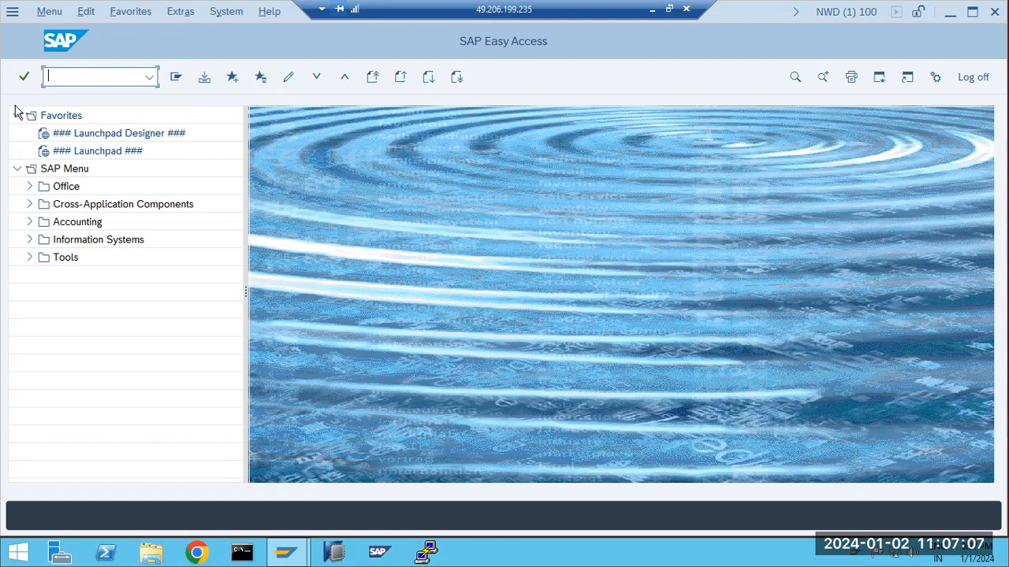
type("scot")
key("Return")
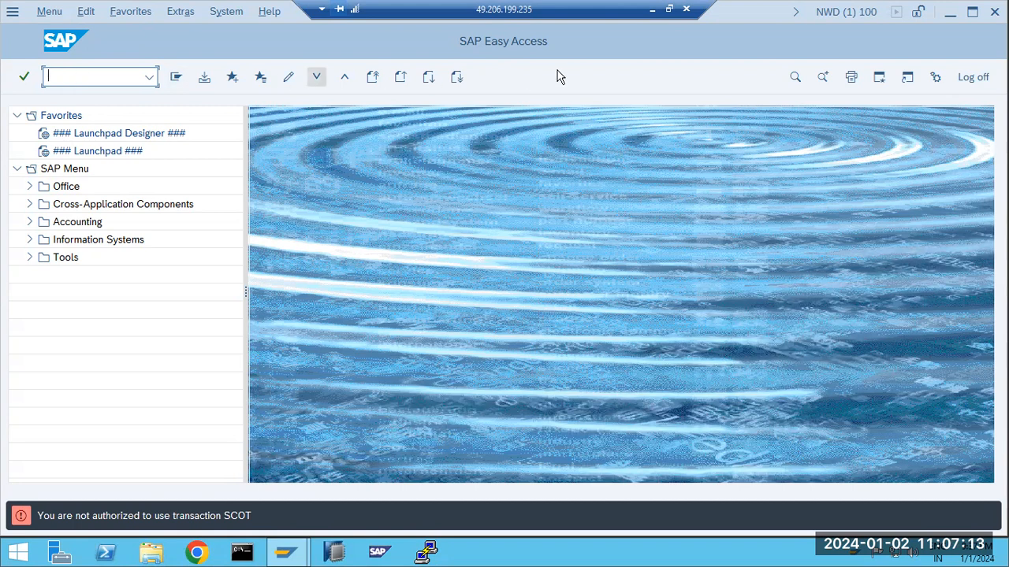
left_click(969, 76)
left_click(164, 334)
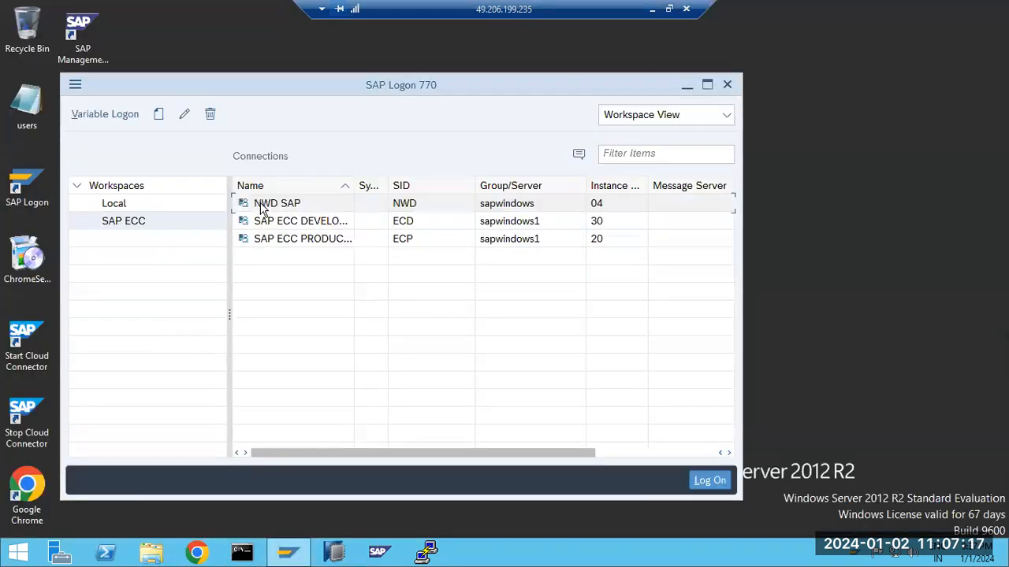
Log on to NWD client 500 as basis and start transaction SCOT
double_click(262, 207)
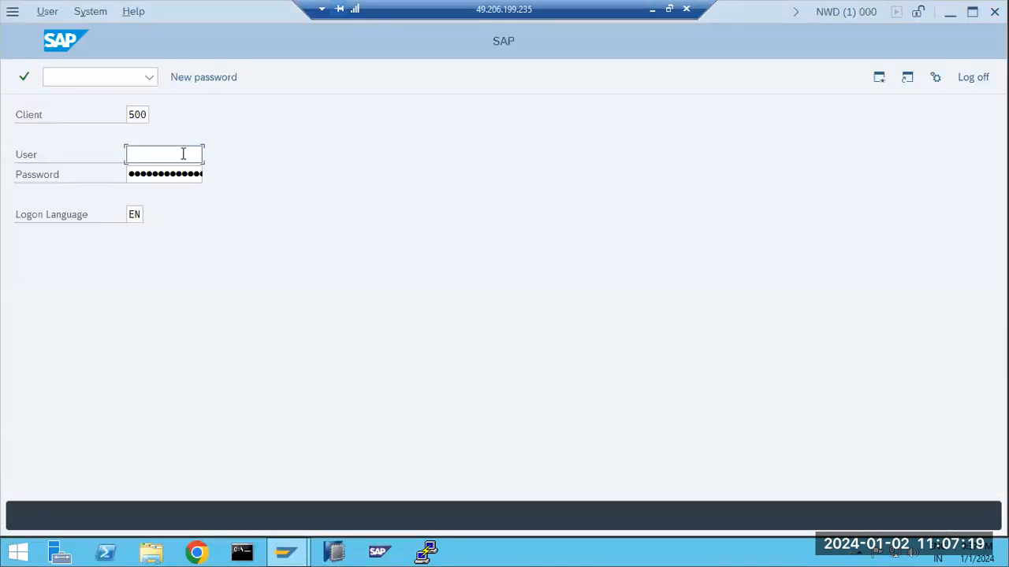
type("basis")
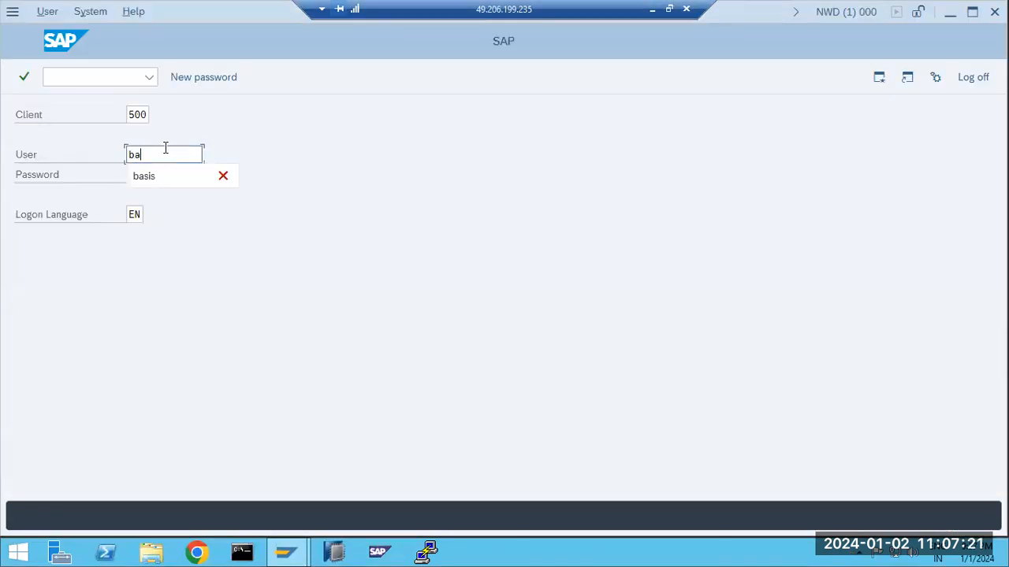
key("Tab")
type("••••")
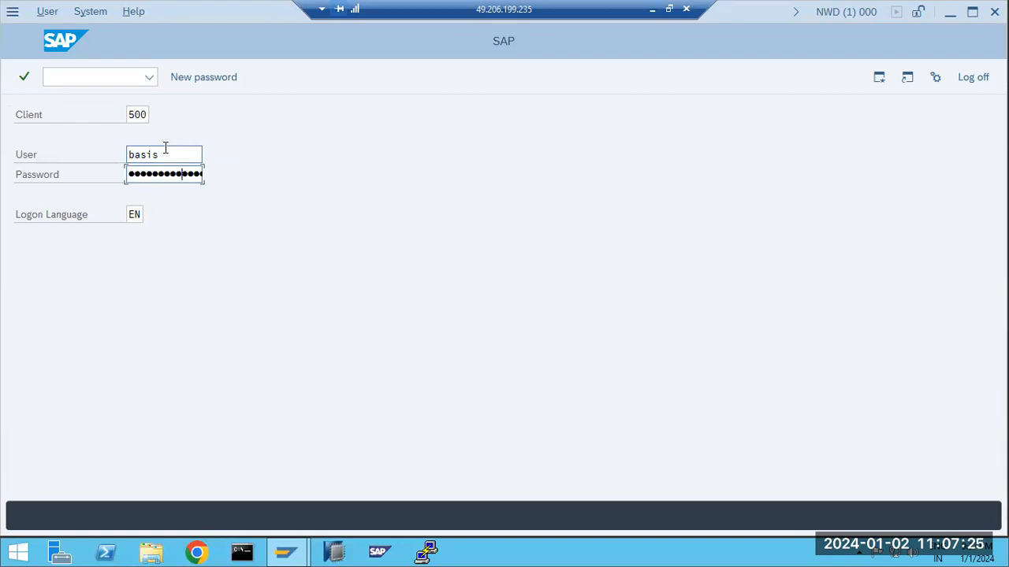
key("Return")
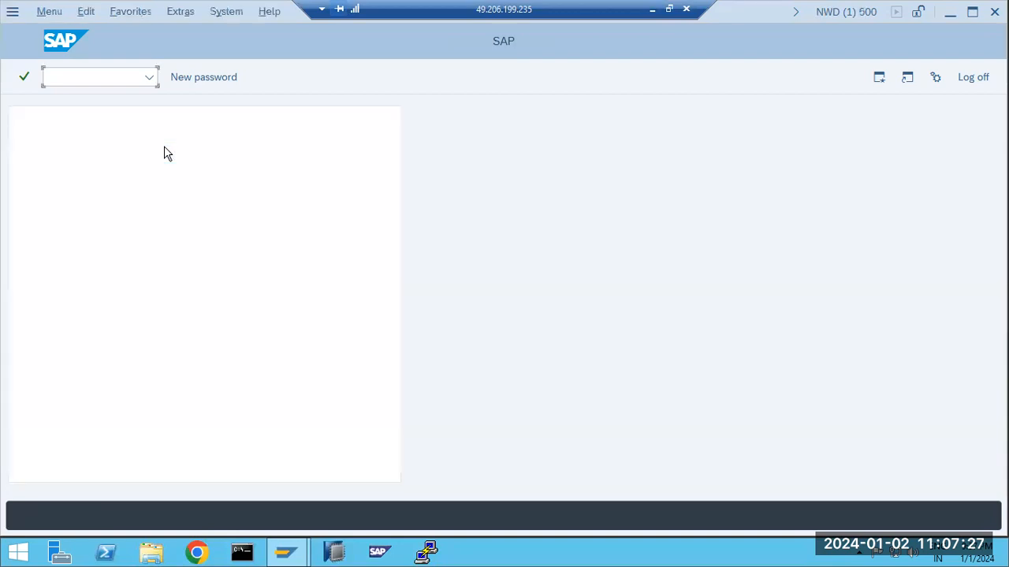
type("scot")
key("Return")
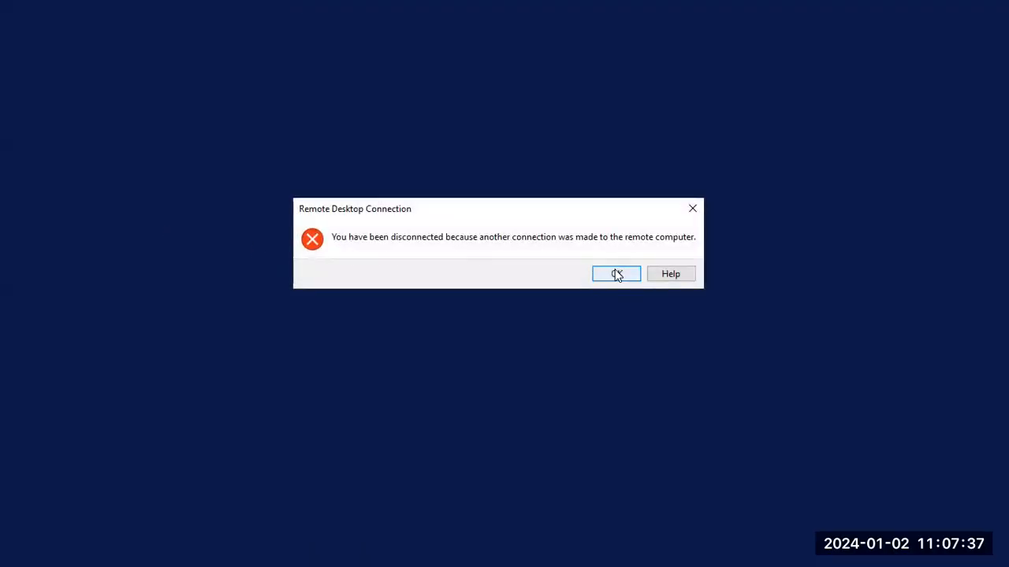
Reconnect to the remote server after the disconnection, accepting the certificate warning
left_click(616, 274)
left_click(556, 258)
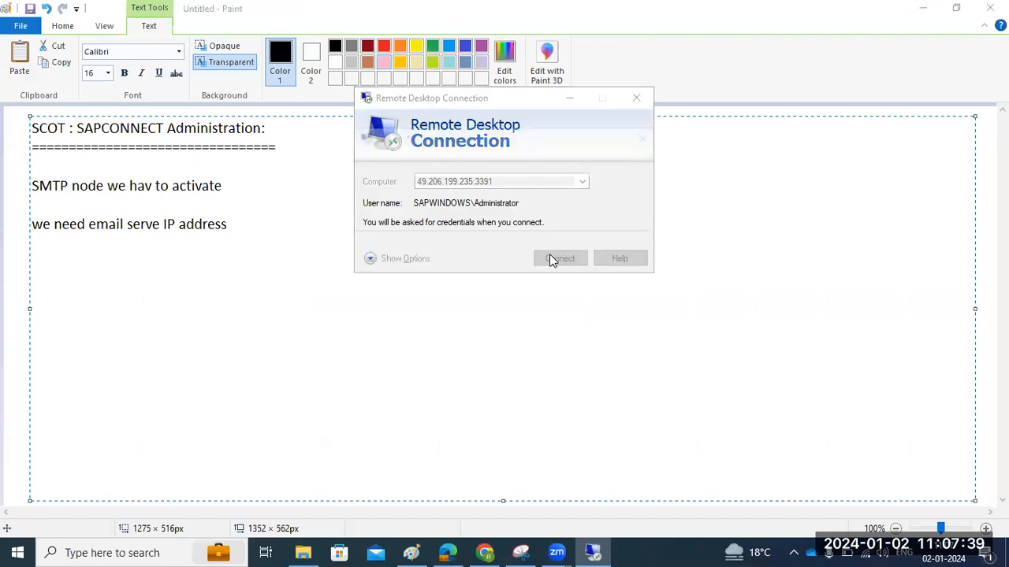
type("••••••••••")
key("Return")
left_click(550, 335)
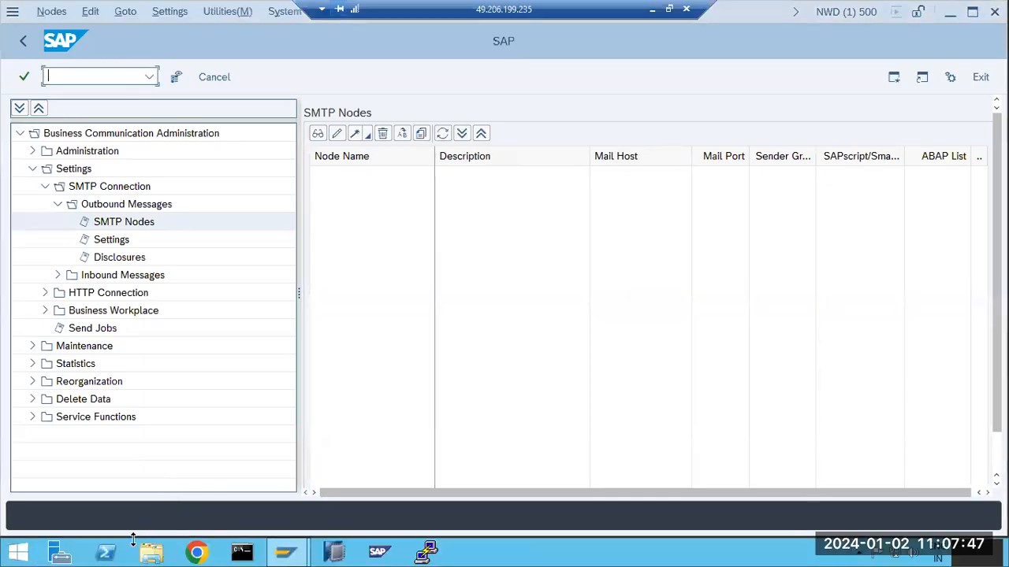
Bring the SAP session window back to the front on the server
left_click(147, 557)
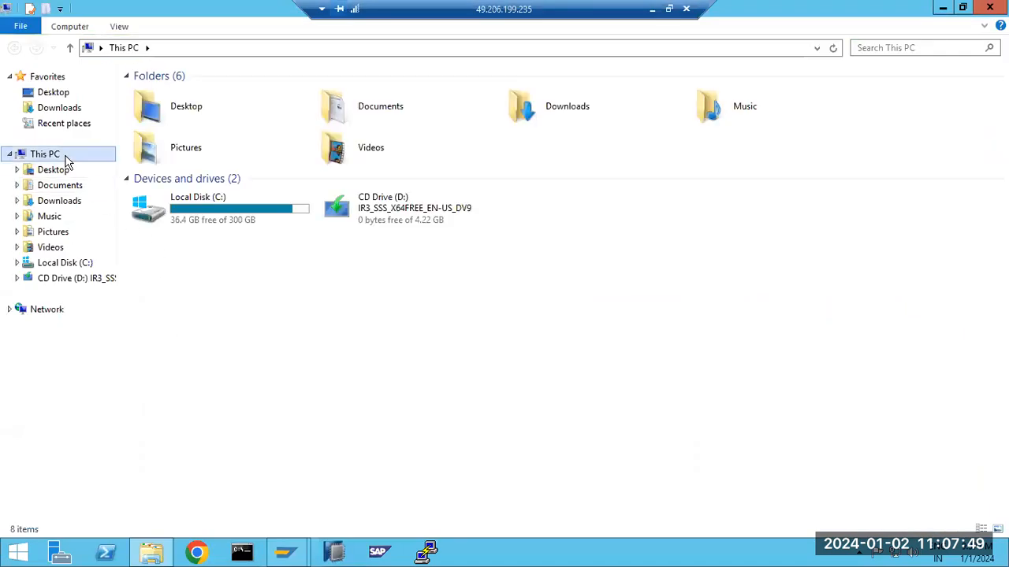
right_click(63, 159)
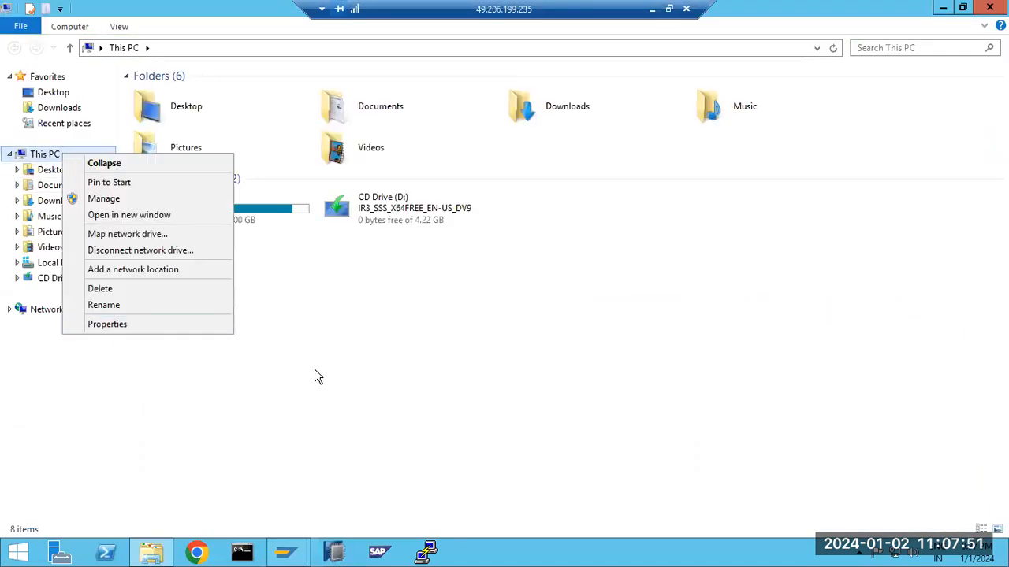
left_click(338, 360)
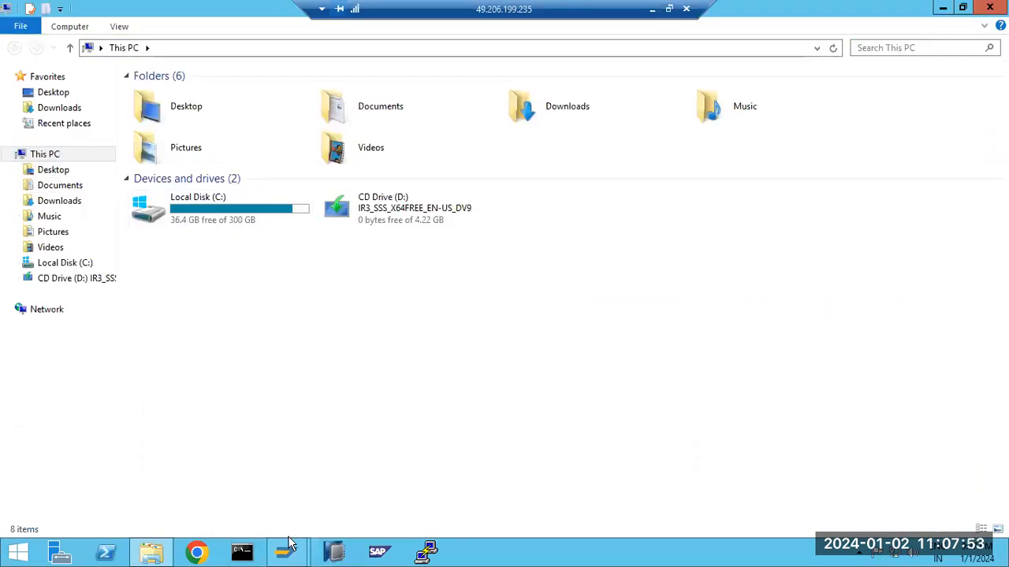
mouse_move(287, 550)
left_click(363, 497)
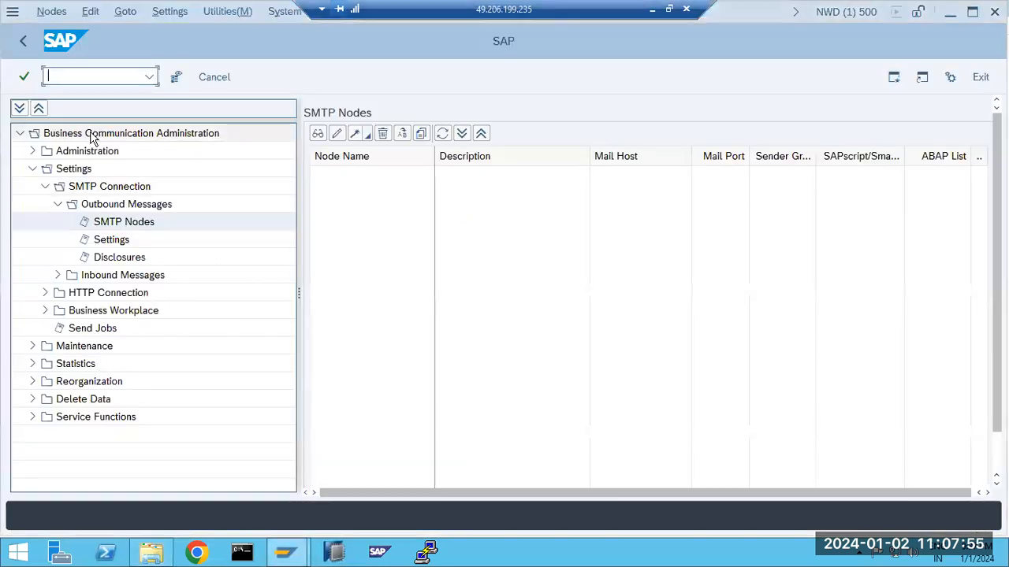
left_click(149, 76)
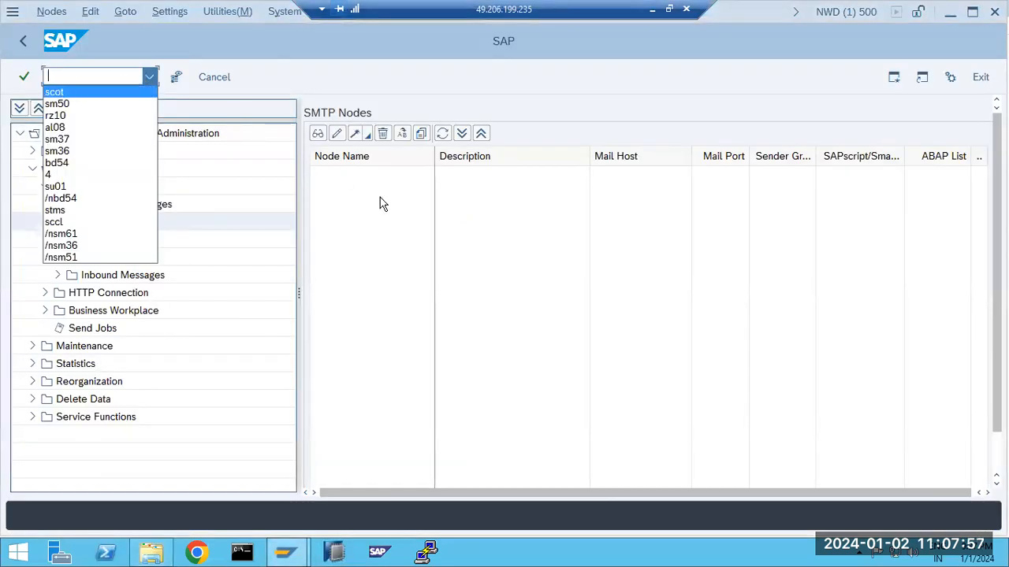
left_click(454, 242)
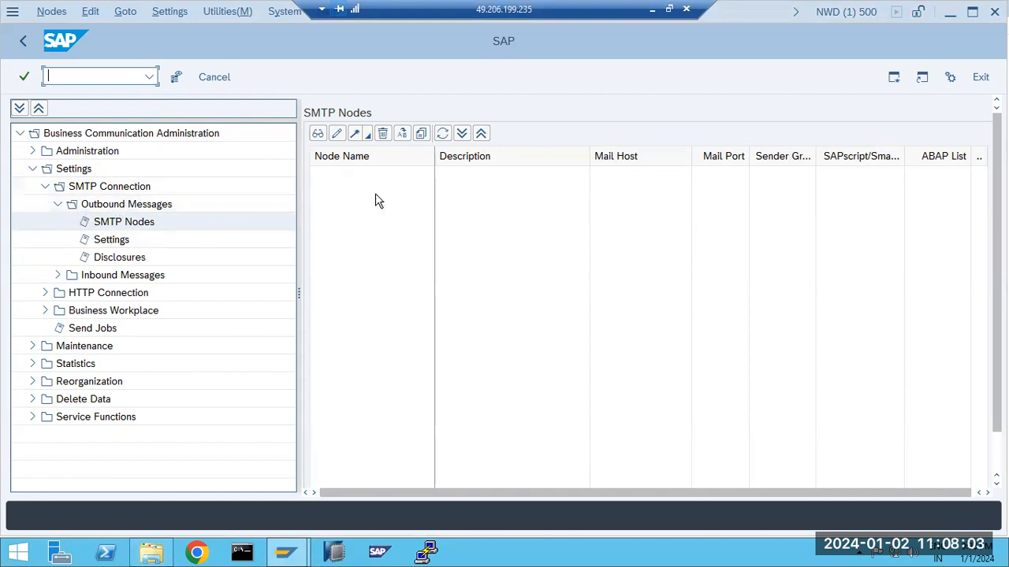
Collapse the Outbound and Inbound Messages folders and minimise the remote session
left_click(58, 275)
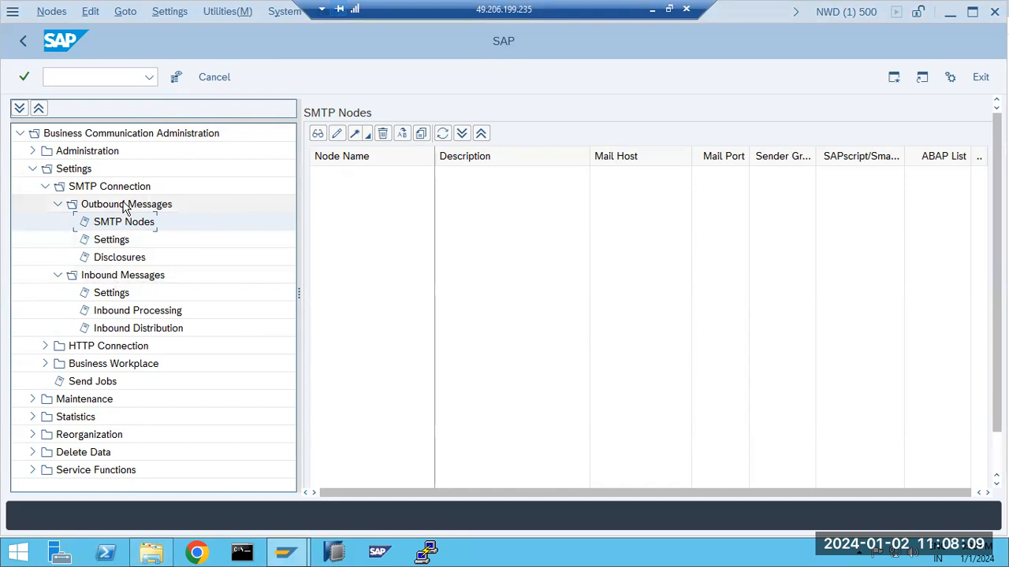
left_click(58, 205)
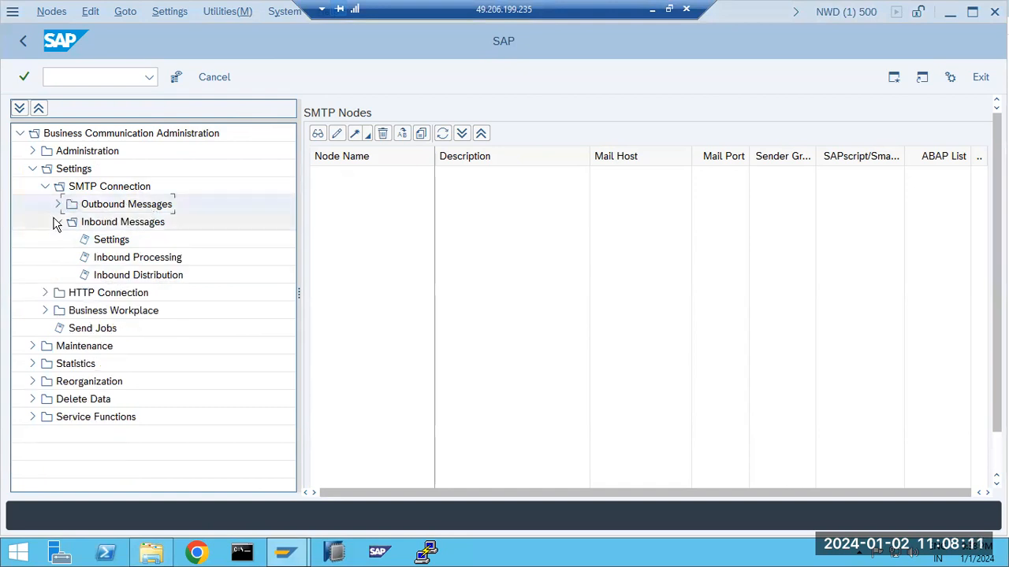
left_click(56, 222)
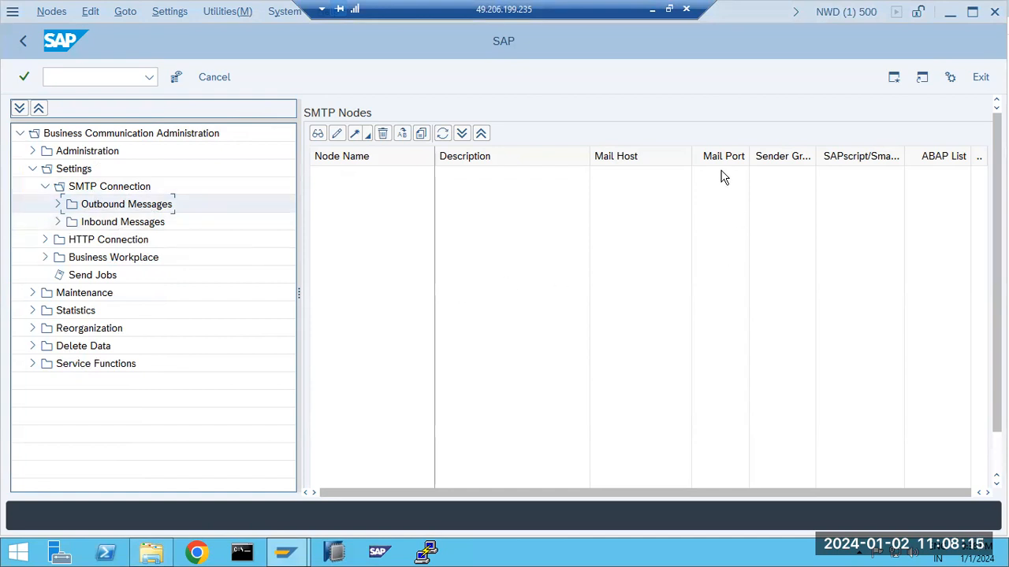
left_click(653, 10)
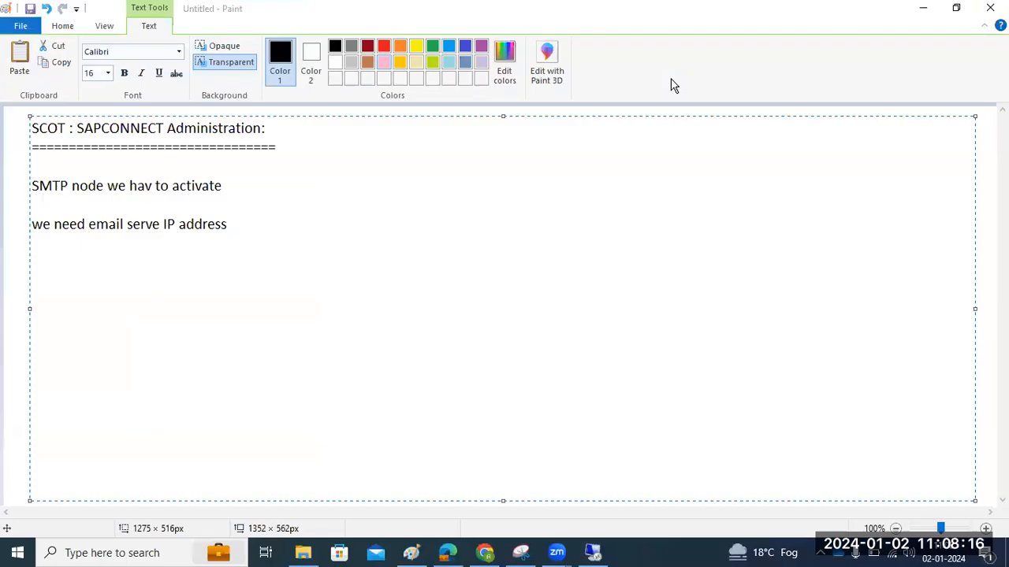
Draw a box with an outgoing arrow and an incoming line on the Paint canvas
left_click(22, 256)
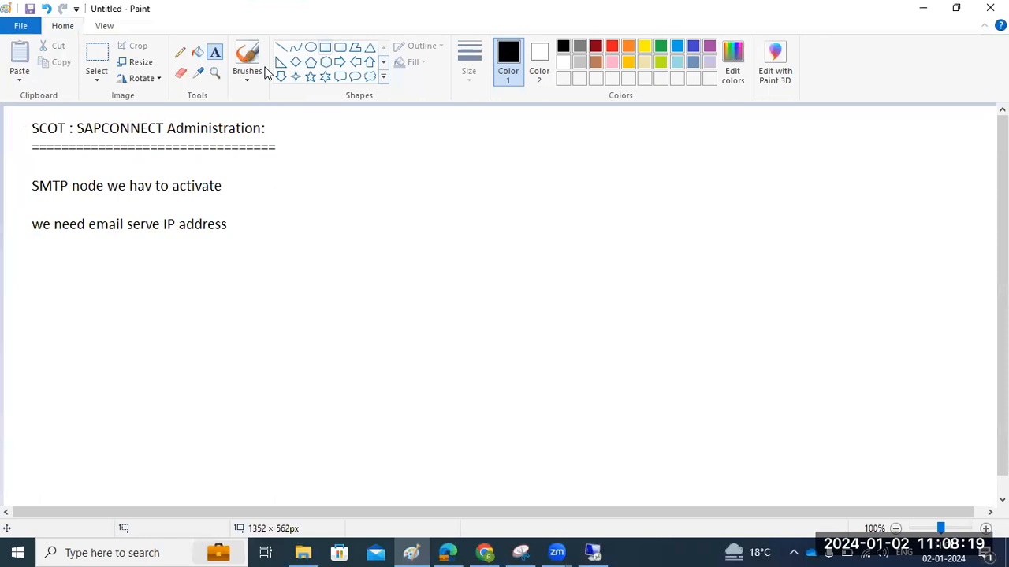
left_click(324, 46)
mouse_move(373, 186)
left_mouse_down()
mouse_move(417, 304)
mouse_move(477, 314)
left_mouse_up()
left_click(280, 47)
left_click_drag(477, 205, 649, 196)
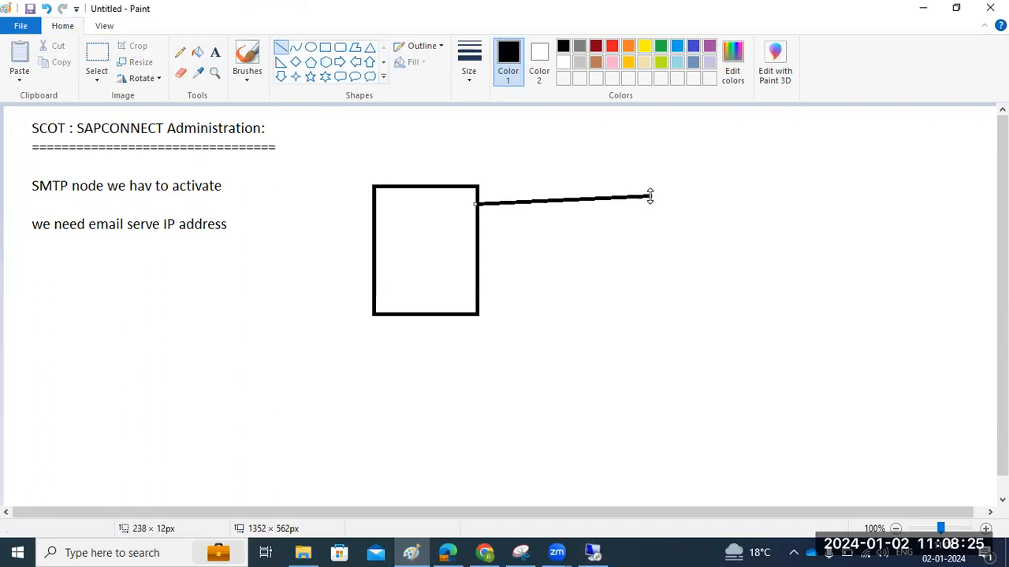
left_click_drag(643, 272, 455, 273)
mouse_move(646, 187)
left_mouse_down()
mouse_move(651, 201)
mouse_move(639, 207)
mouse_move(644, 197)
left_mouse_up()
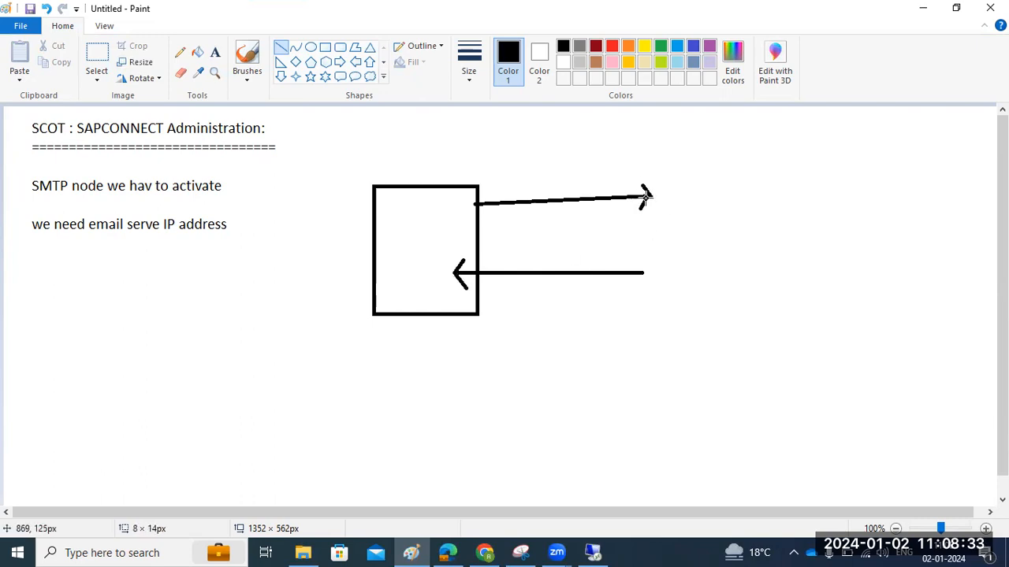
Label the arrows 'outbound' and 'inbound' and return to the SAP session
left_click(214, 52)
left_click(504, 171)
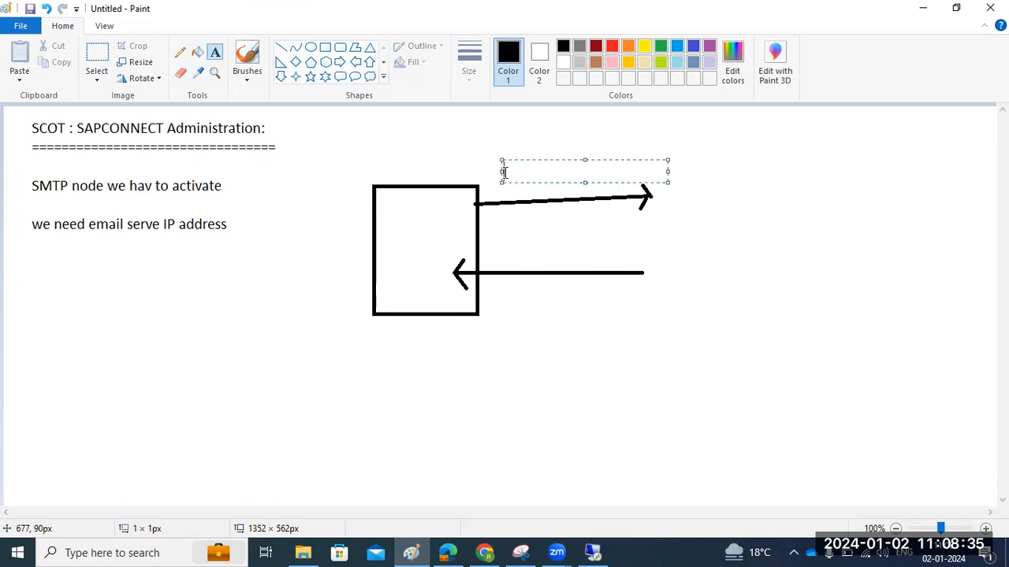
type("outbound")
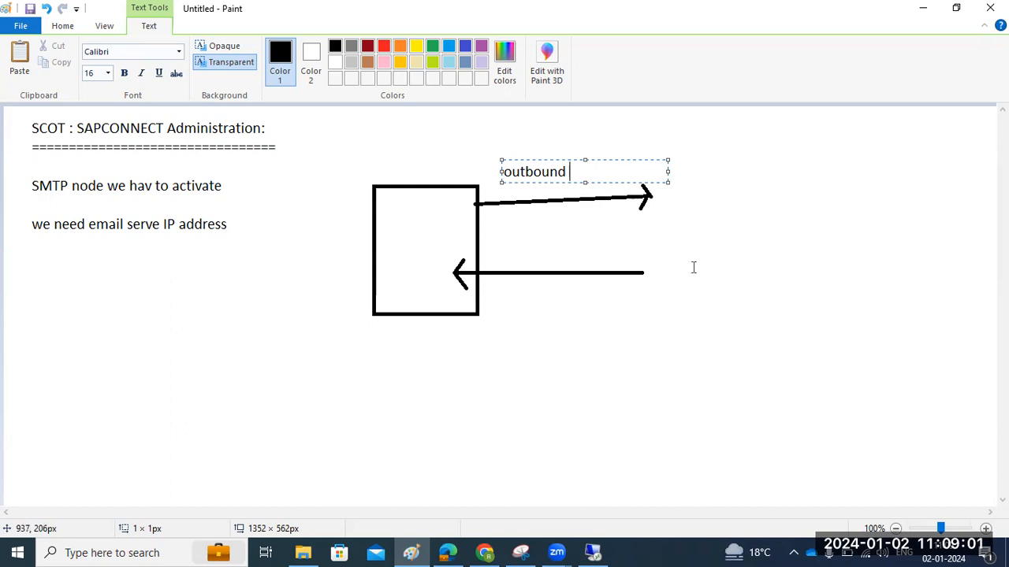
left_click(504, 263)
left_click(503, 263)
type("inbound")
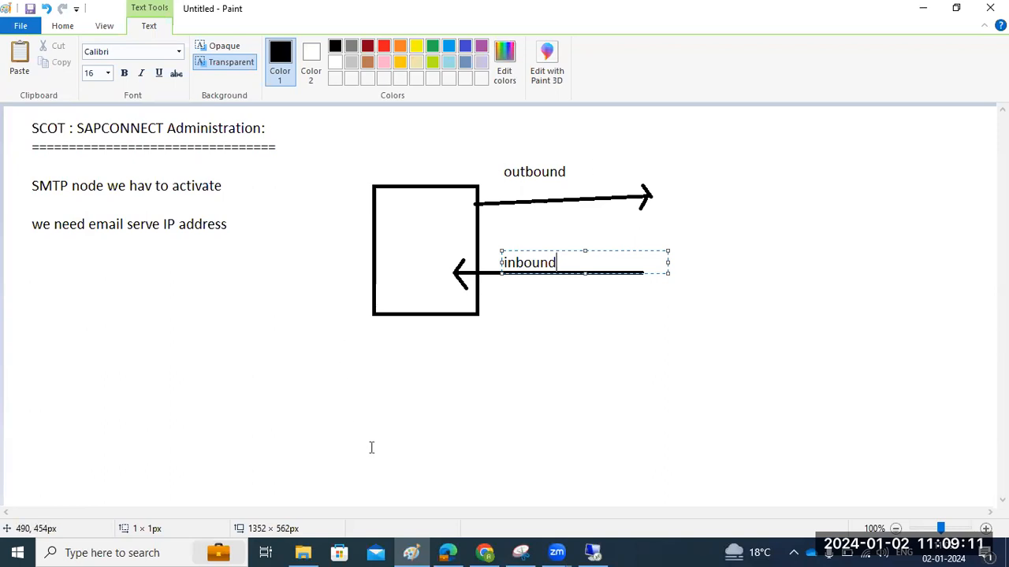
left_click(595, 552)
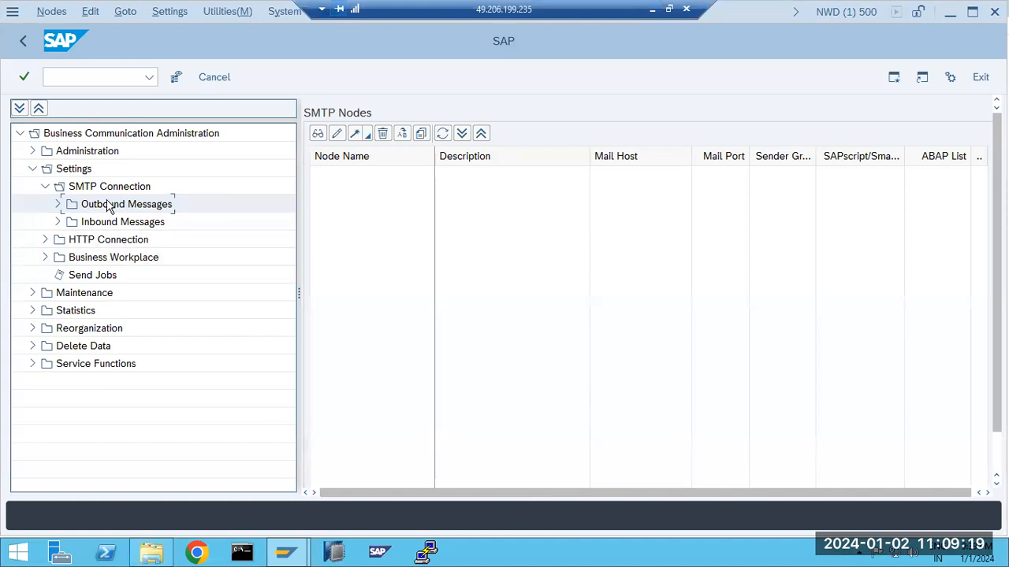
Start the node creation wizard with SMTP as both node name and description
left_click(356, 136)
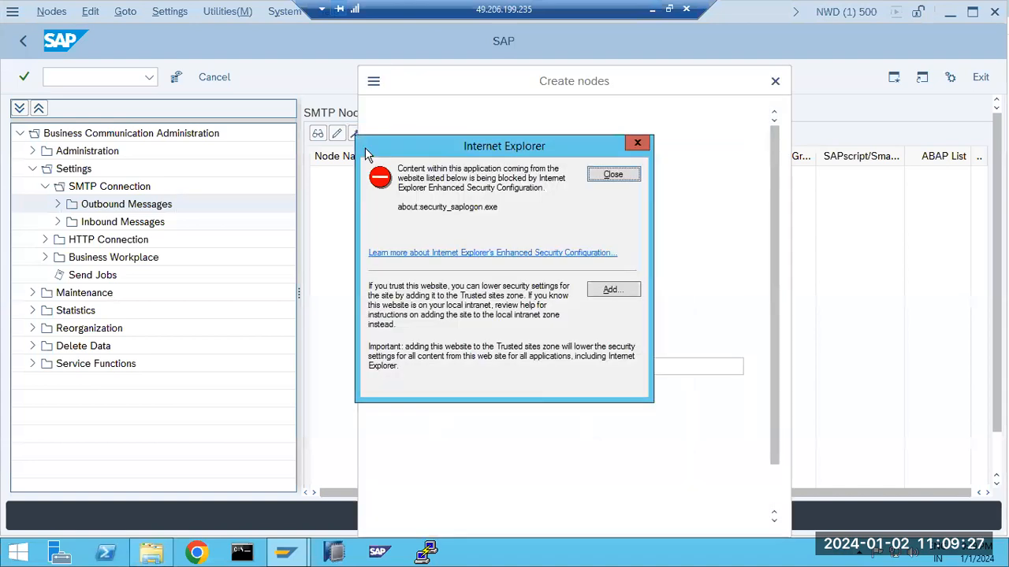
left_click(612, 174)
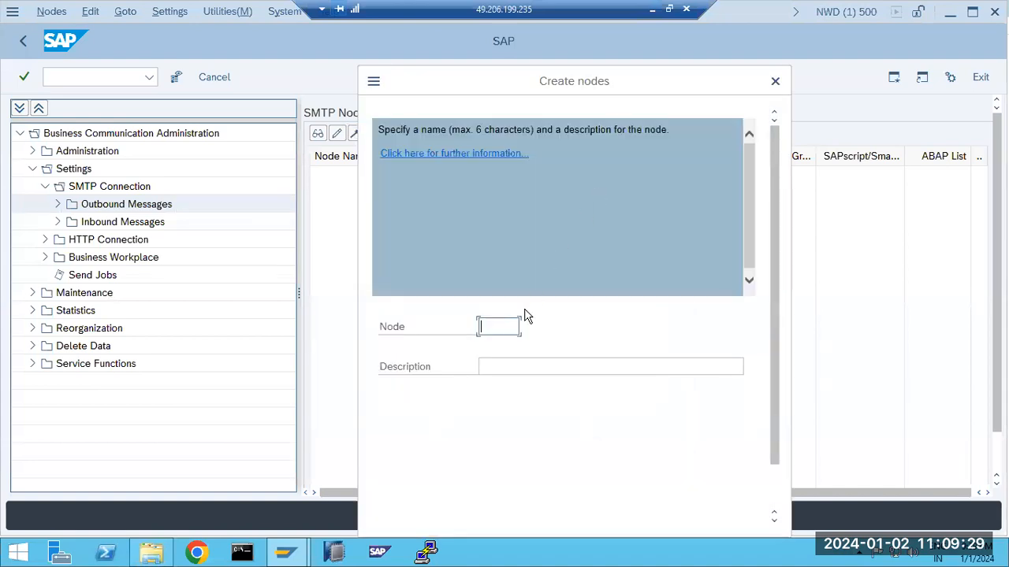
type("SMTP")
double_click(504, 317)
key("ctrl+c")
left_click(502, 361)
key("ctrl+v")
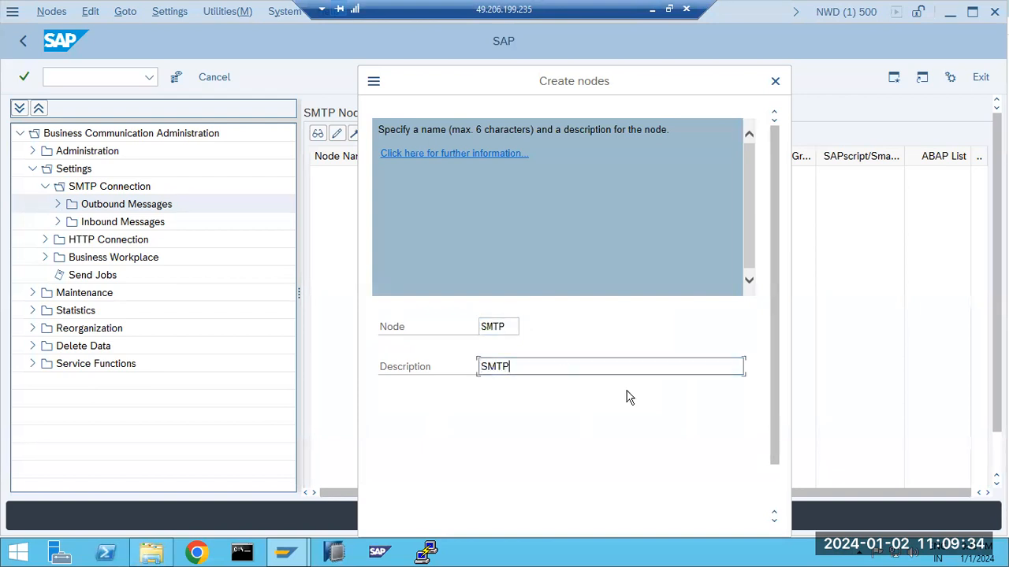
left_click(774, 480)
left_click(576, 513)
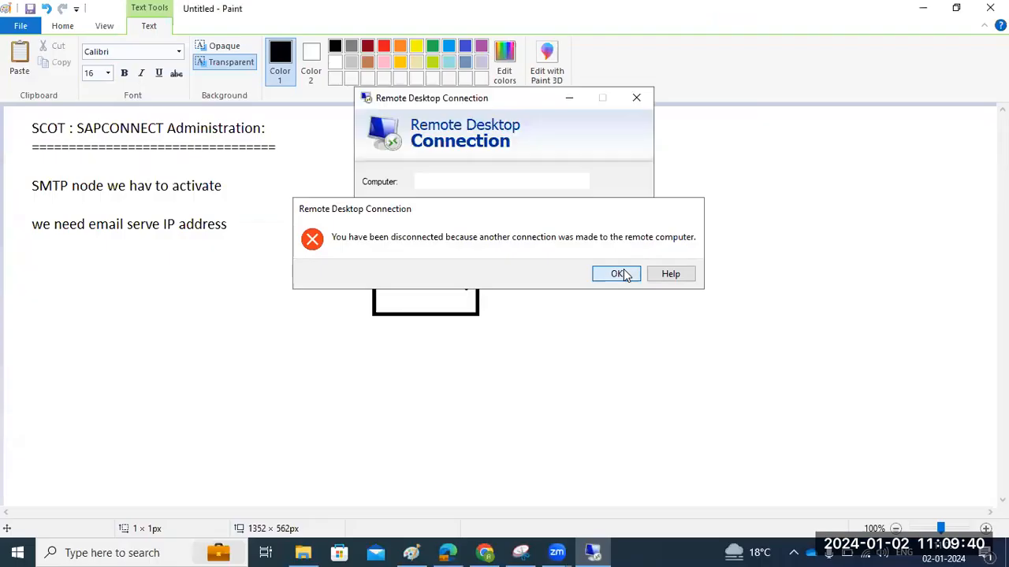
Reconnect the dropped remote session with the account password, accepting the certificate
left_click(618, 273)
left_click(555, 259)
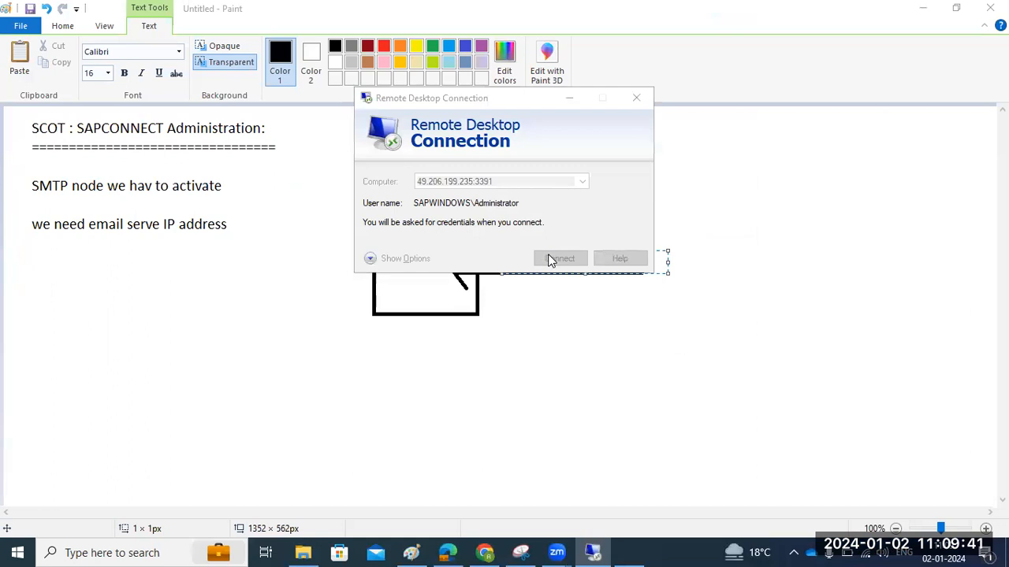
type("*********")
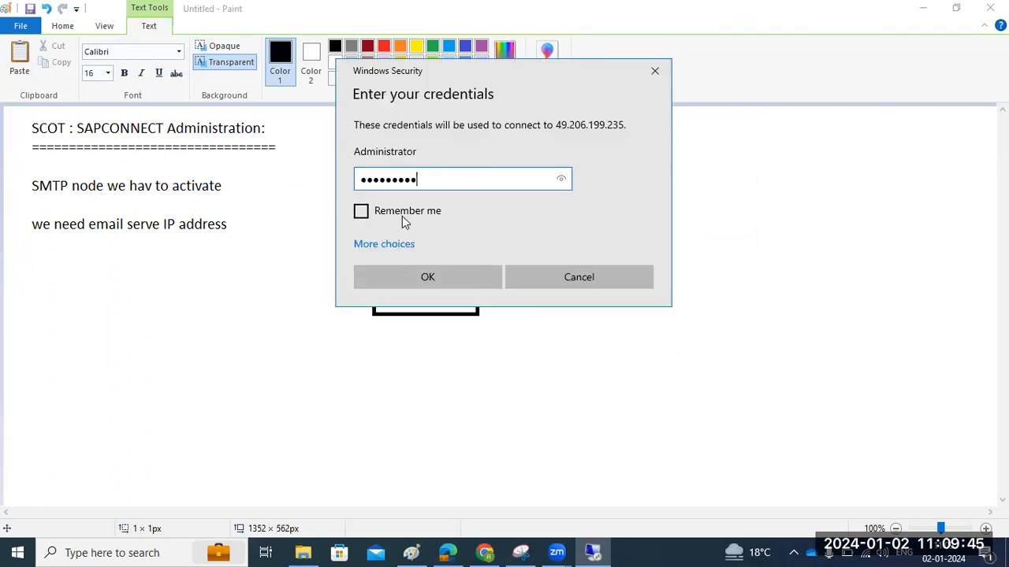
key("Return")
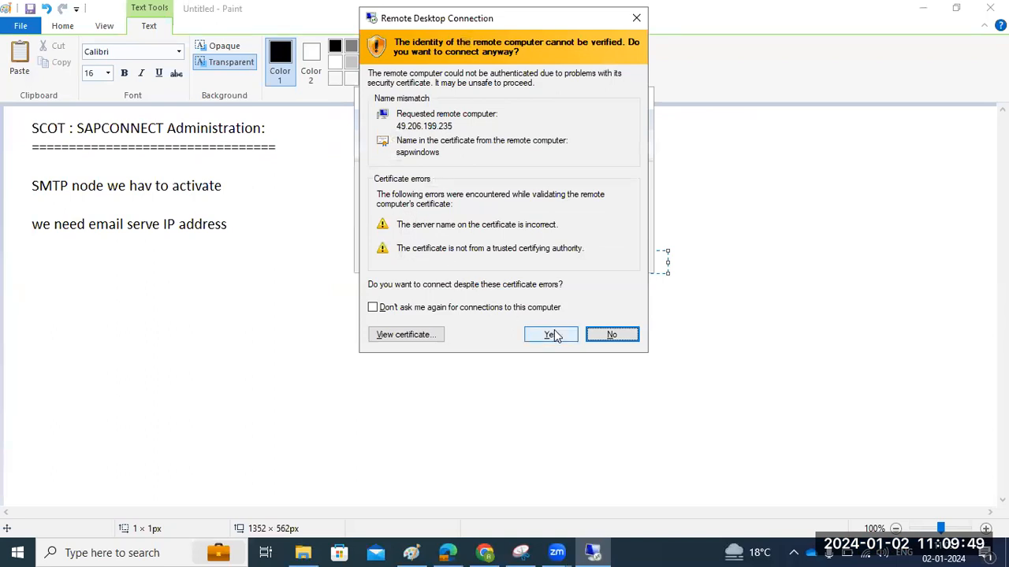
left_click(551, 334)
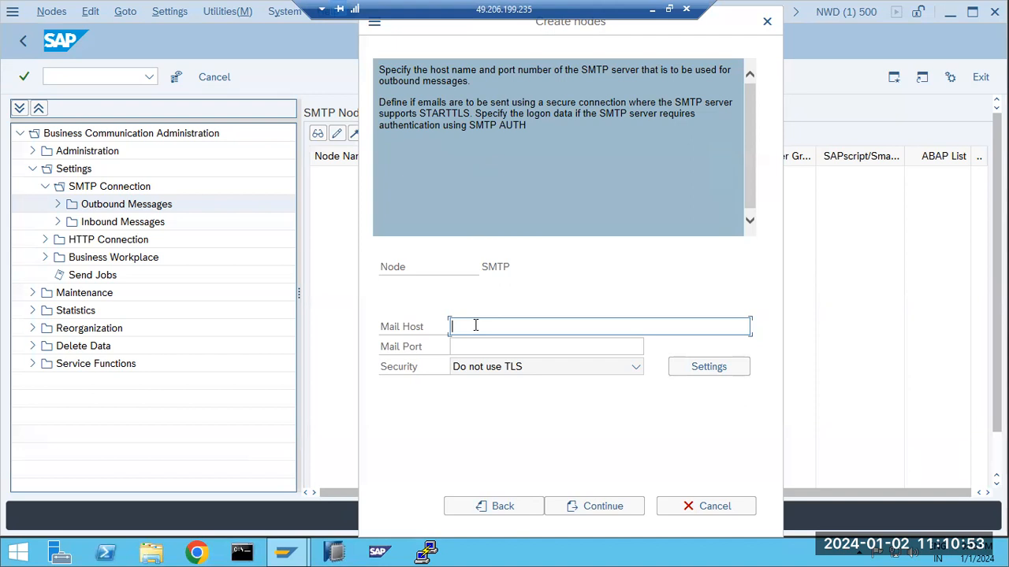
Enter mail host smtp.gmail.com and mail port 25, correcting the mistyped 22
type("mtp.gmail.com")
left_click(572, 345)
type("22")
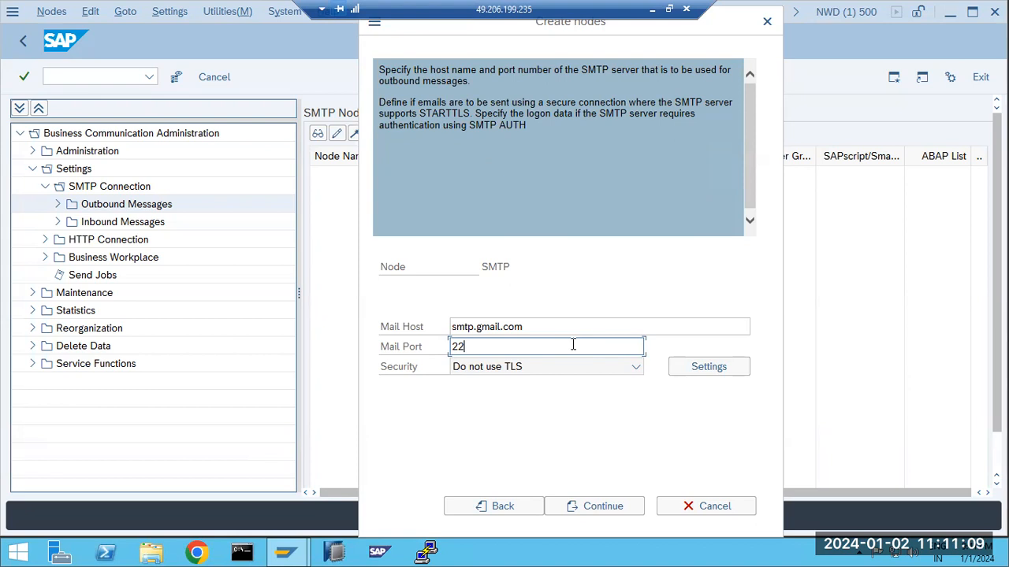
left_click_drag(552, 328, 447, 350)
left_click(459, 346)
left_click_drag(460, 346, 445, 347)
left_click_drag(529, 326, 503, 328)
left_click(484, 348)
key("BackSpace")
type("5")
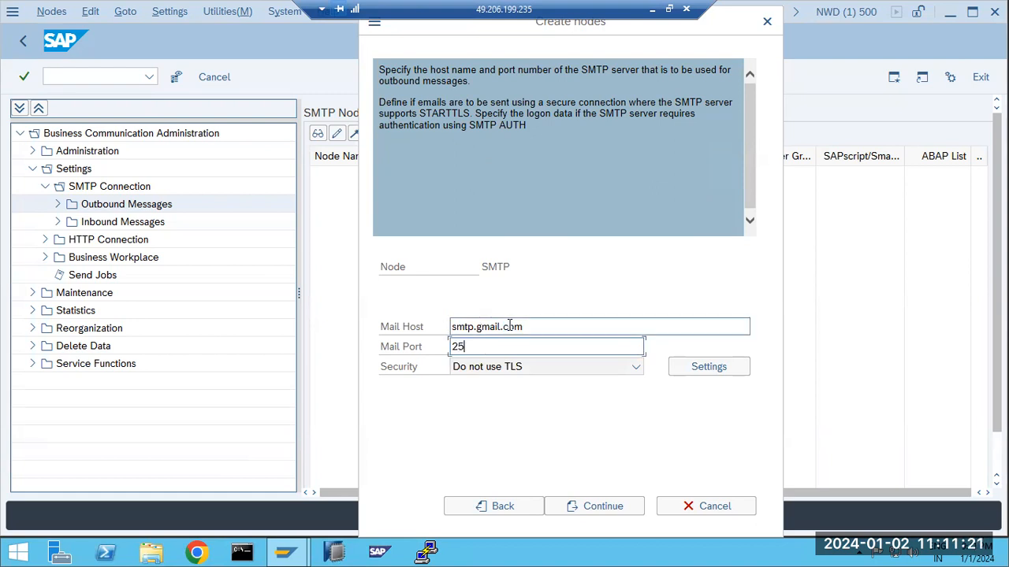
Check the smtp.gmail.com host value and continue to the address type step
left_click_drag(528, 326, 450, 324)
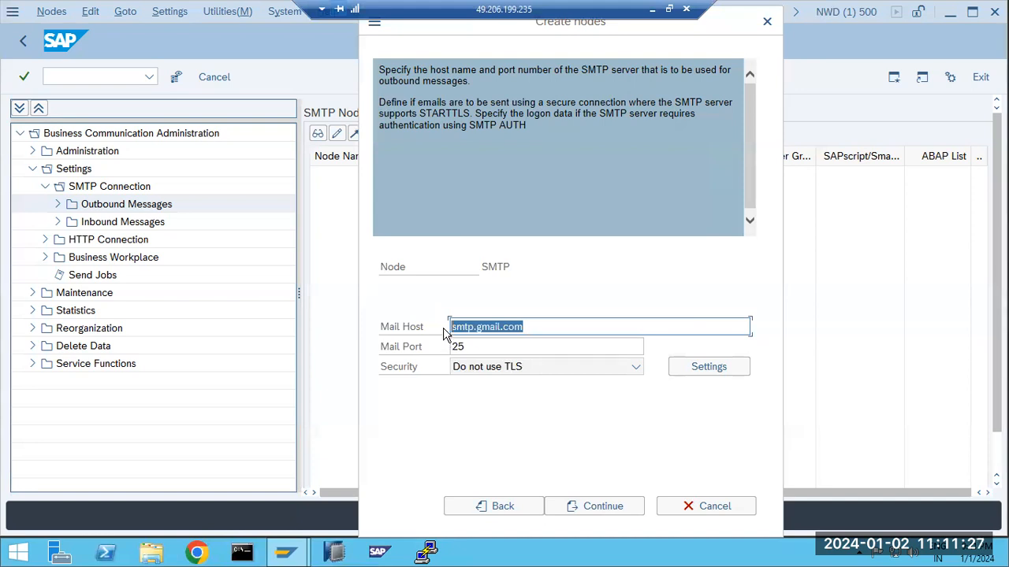
left_click(465, 330)
double_click(501, 329)
left_click(533, 329)
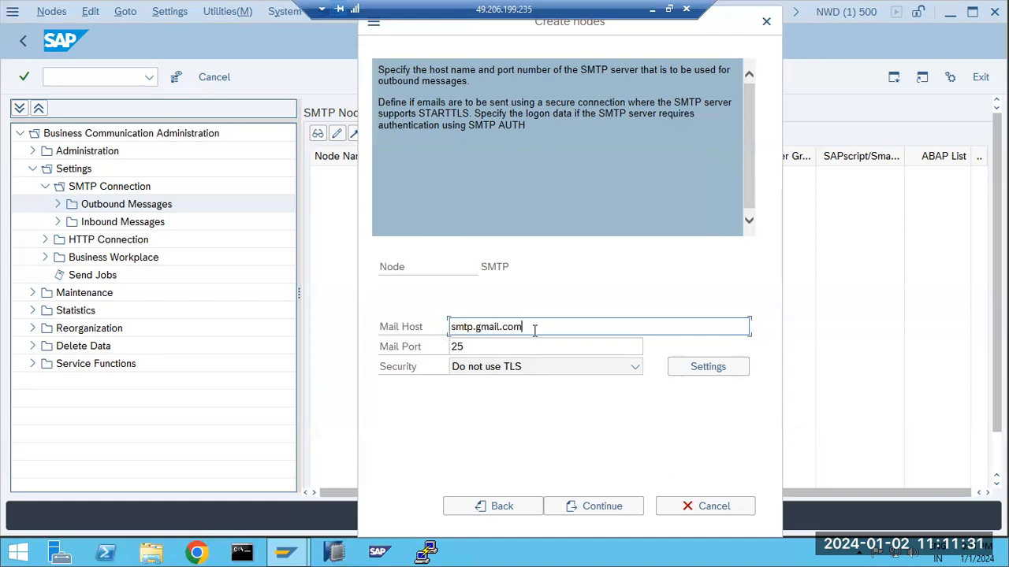
left_click_drag(530, 328, 449, 333)
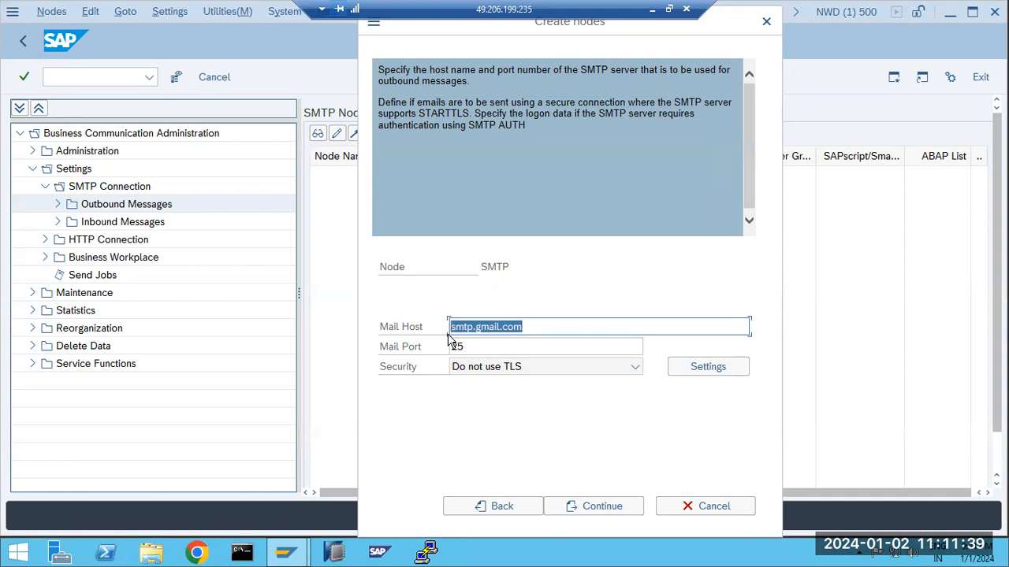
left_click(590, 508)
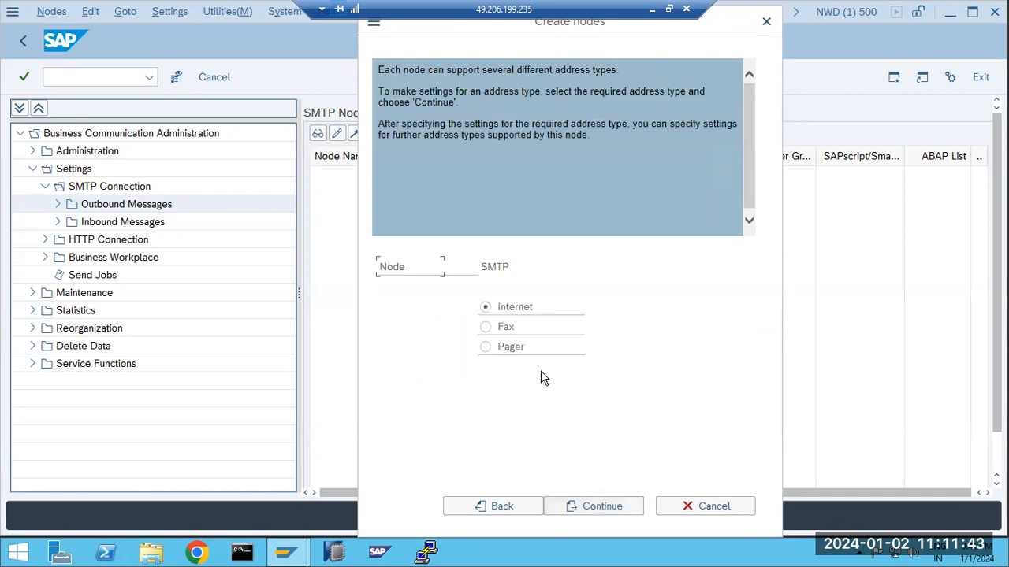
left_click(599, 514)
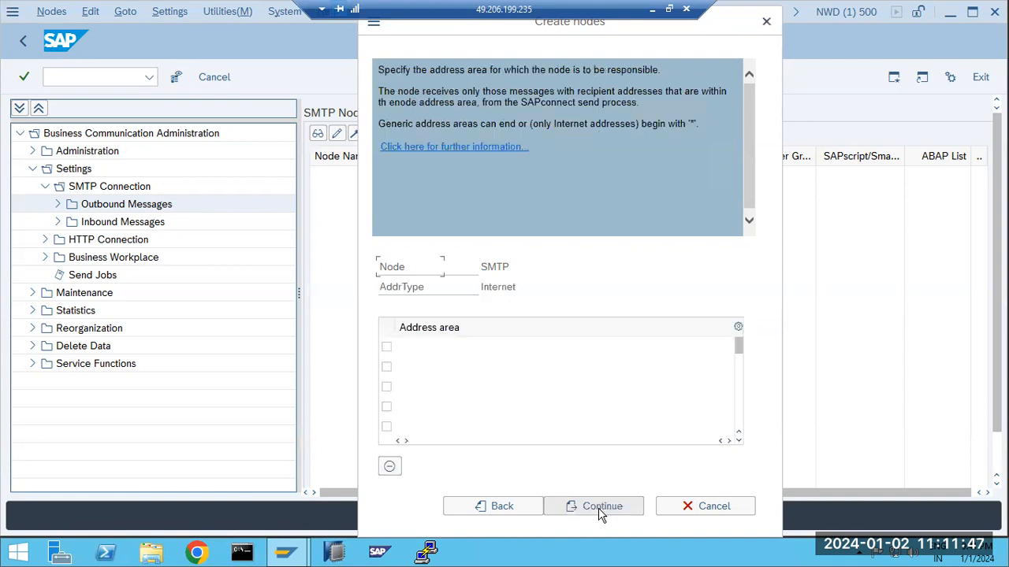
left_click(439, 342)
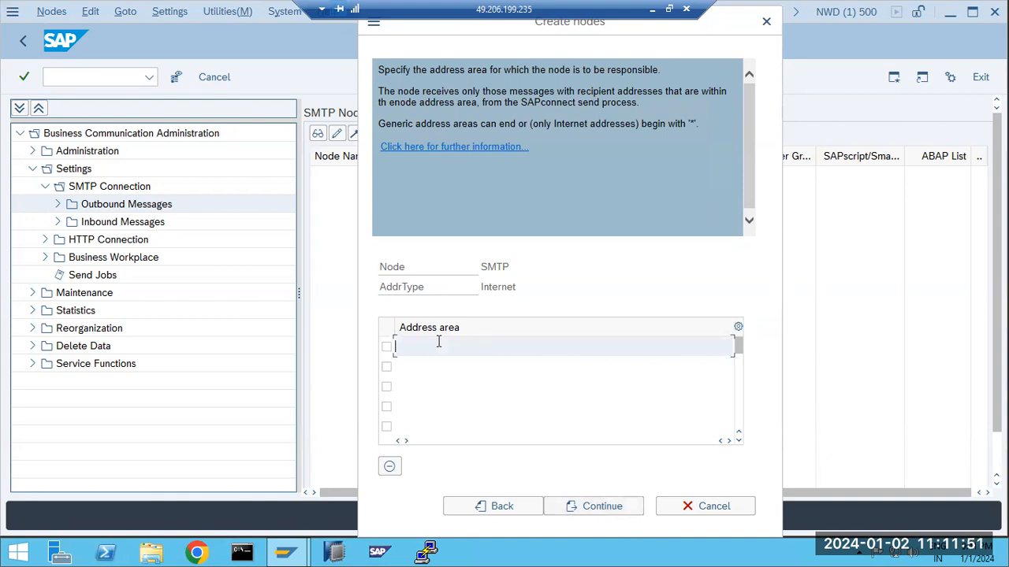
type("*")
key("BackSpace")
type("*@GMAIL.COM")
left_click(411, 368)
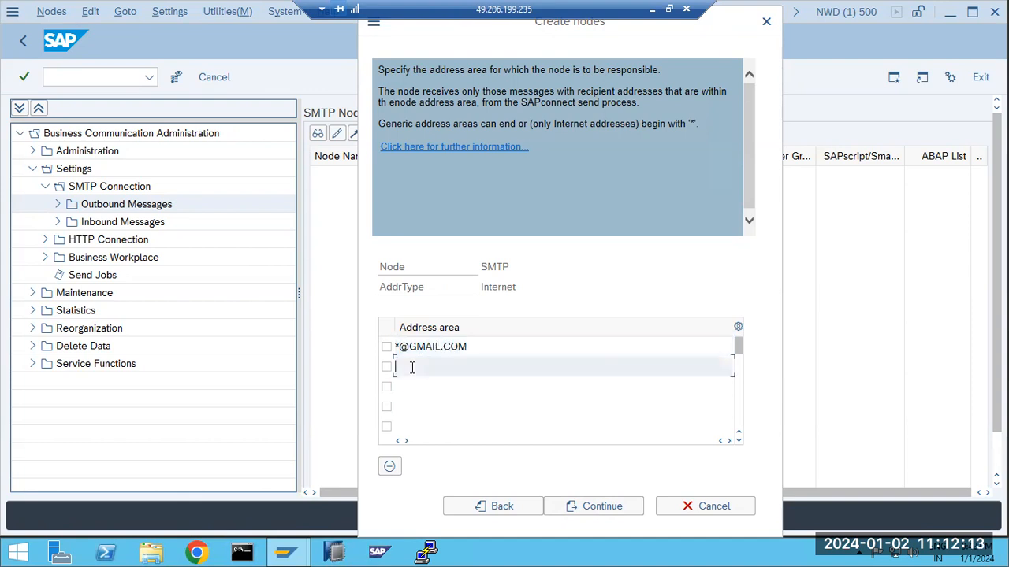
type("*")
Keep PDF/HTM/TXT output formats, skip further types, and set a 5-minute retry wait
left_click(583, 506)
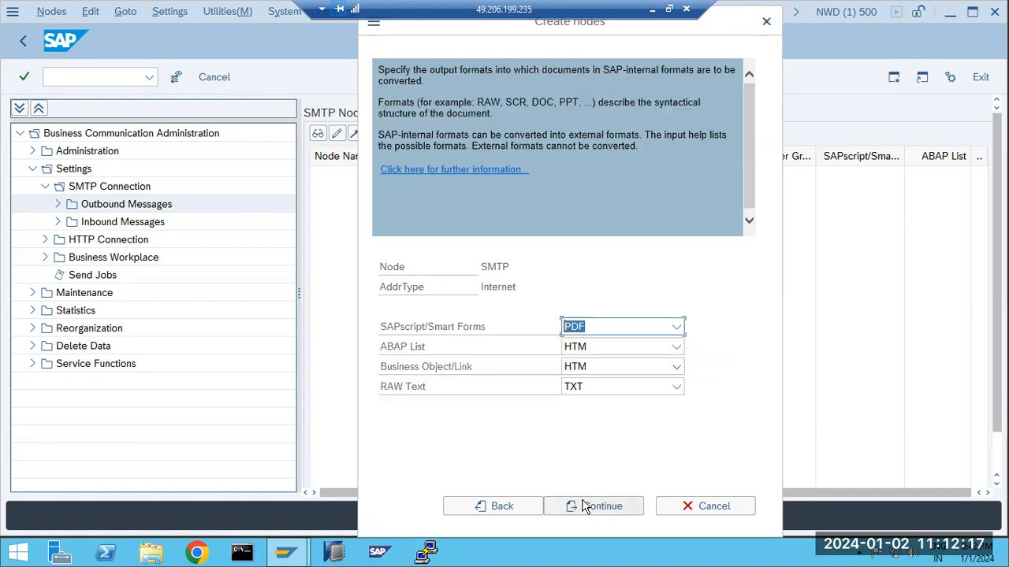
left_click(583, 506)
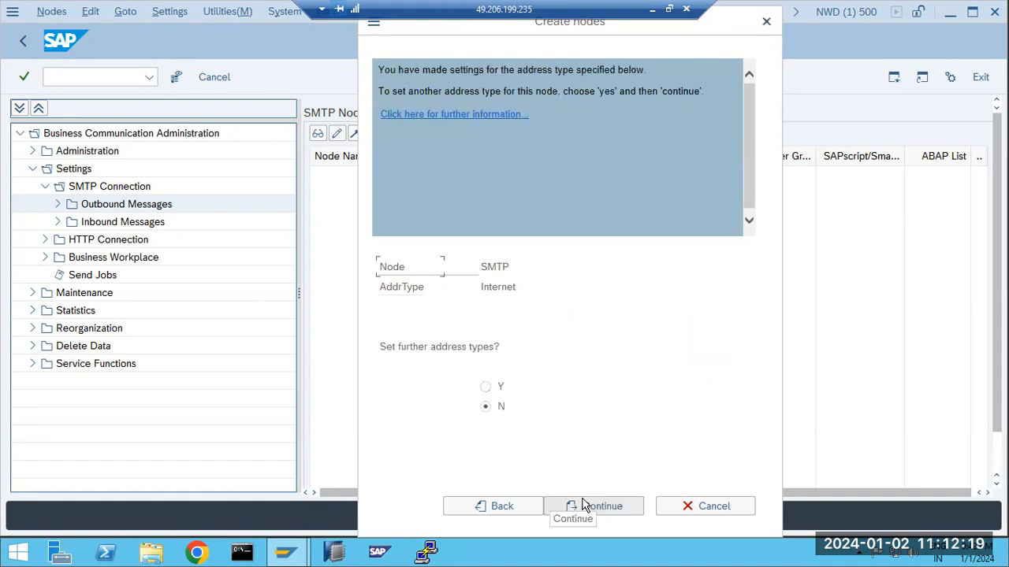
left_click(583, 506)
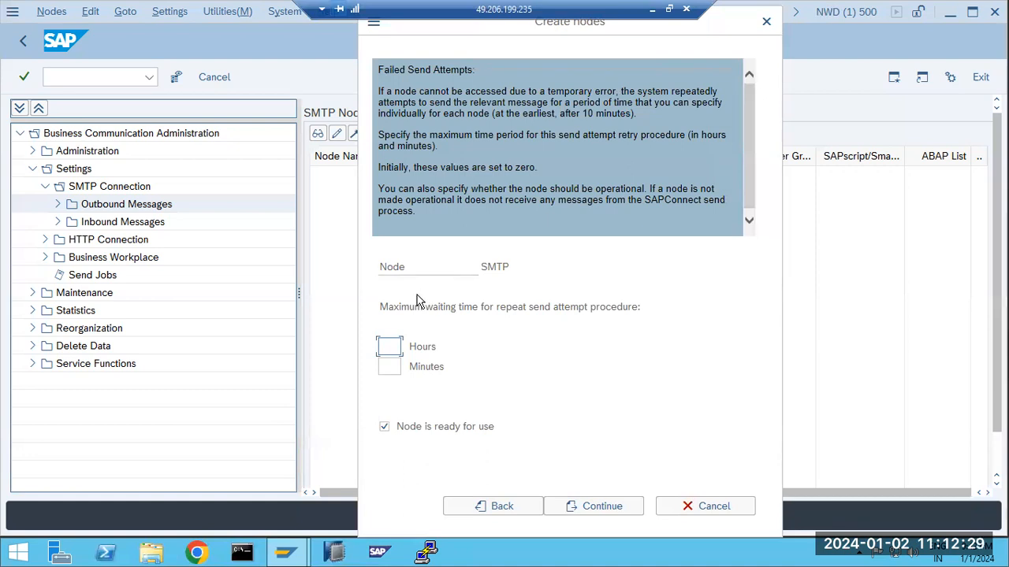
left_click(390, 366)
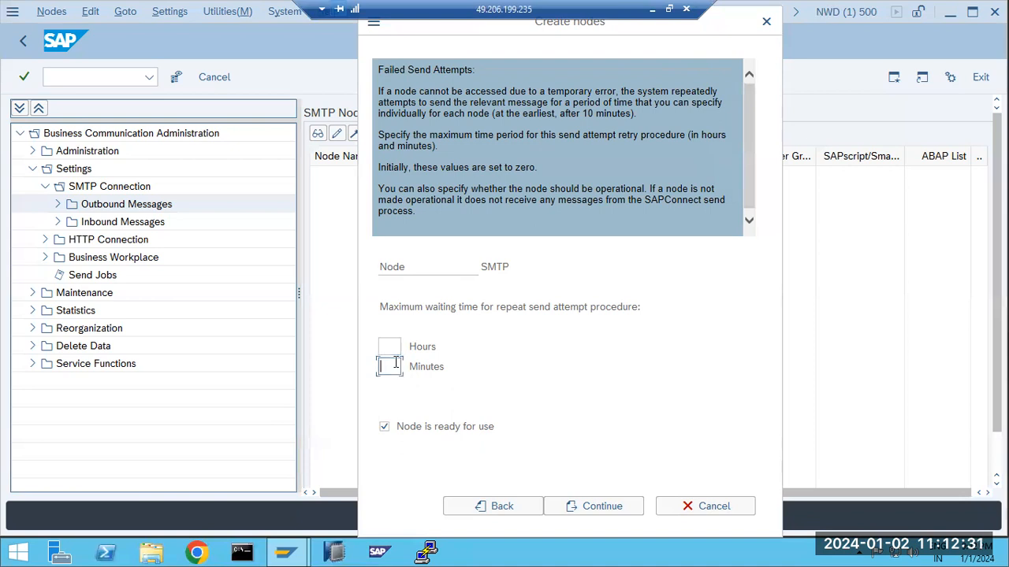
type("5")
left_click(595, 510)
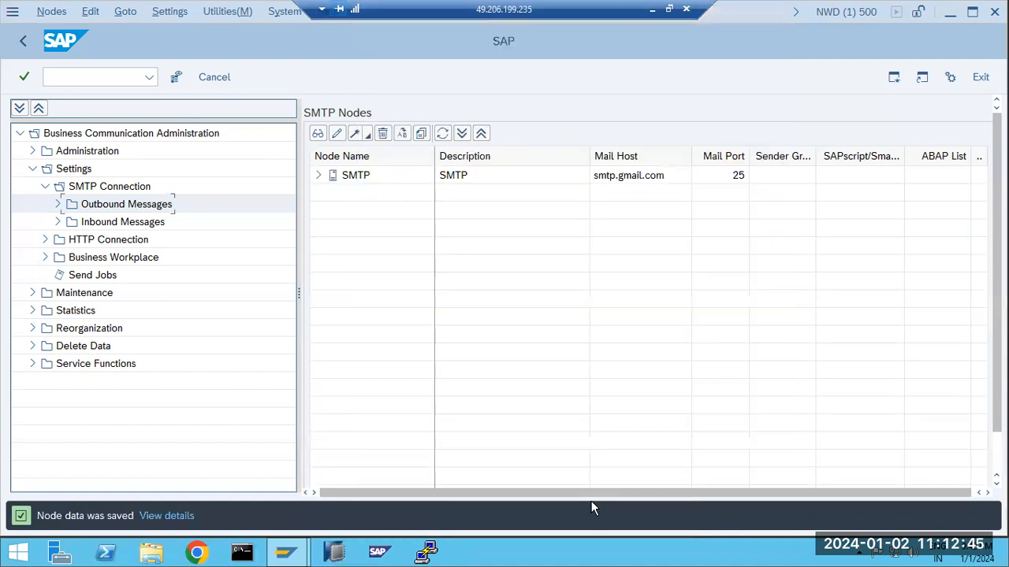
Expand node SMTP in the SMTP Nodes list and select it to view its settings
left_click(319, 176)
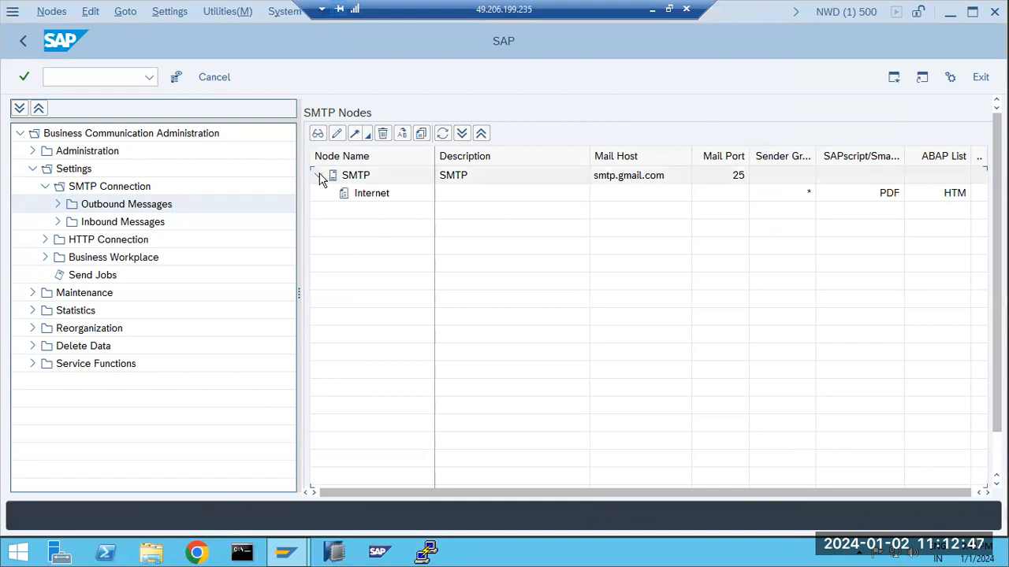
left_click(363, 193)
left_click(371, 175)
Take the SMTP node out of use and save, then reopen it and mark it in use
double_click(362, 176)
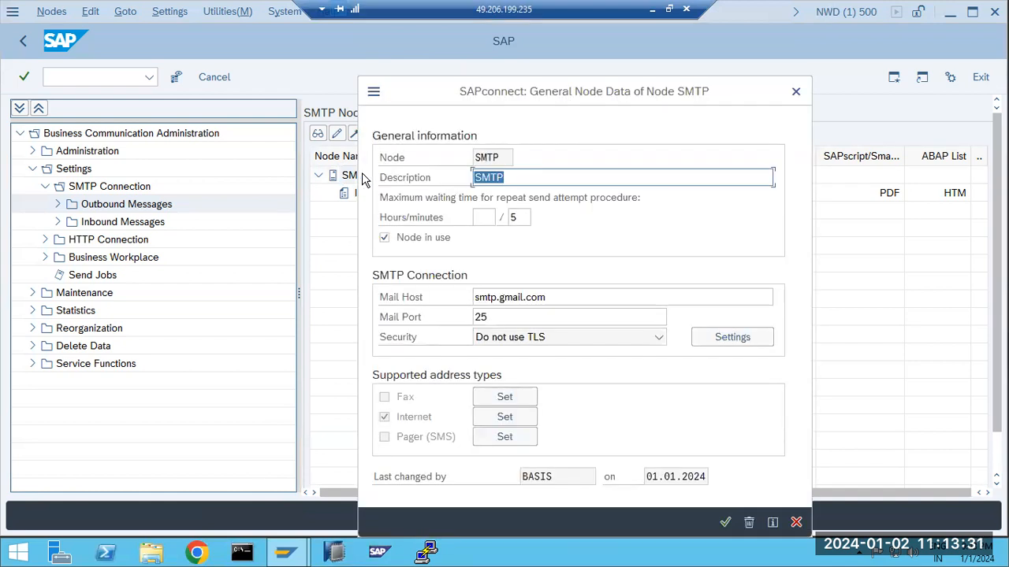
left_click(384, 240)
left_click(724, 522)
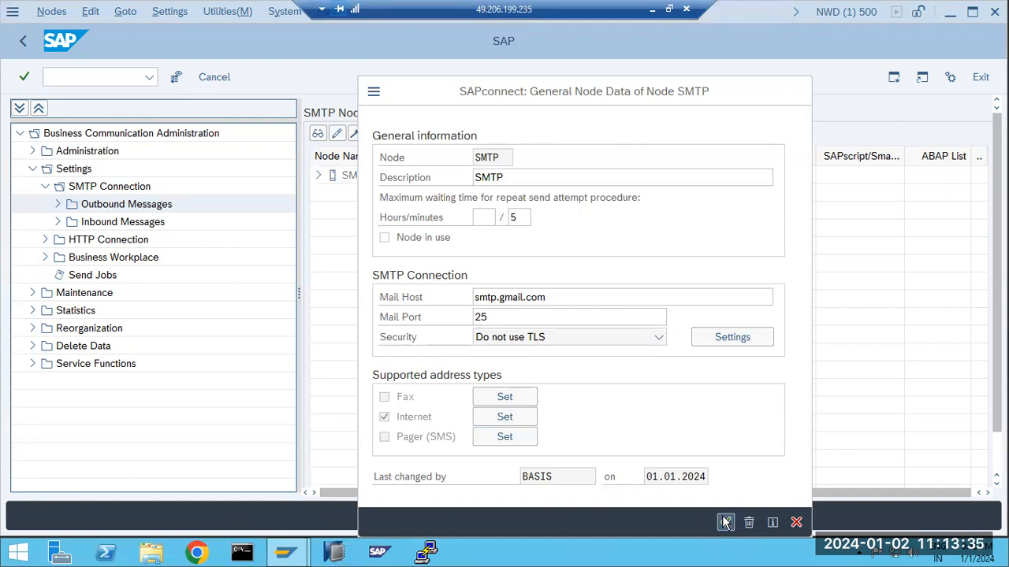
left_click(374, 175)
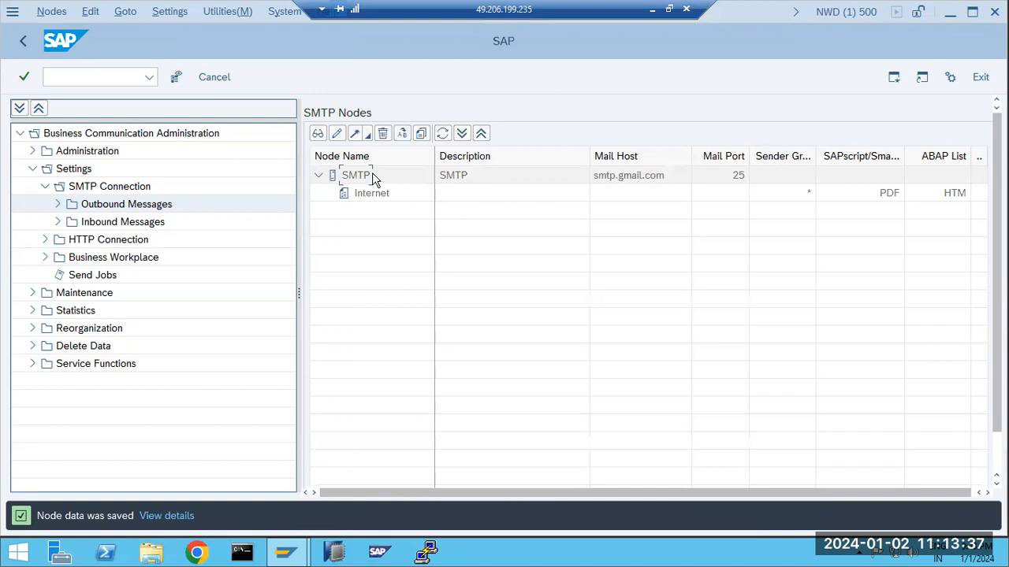
double_click(364, 175)
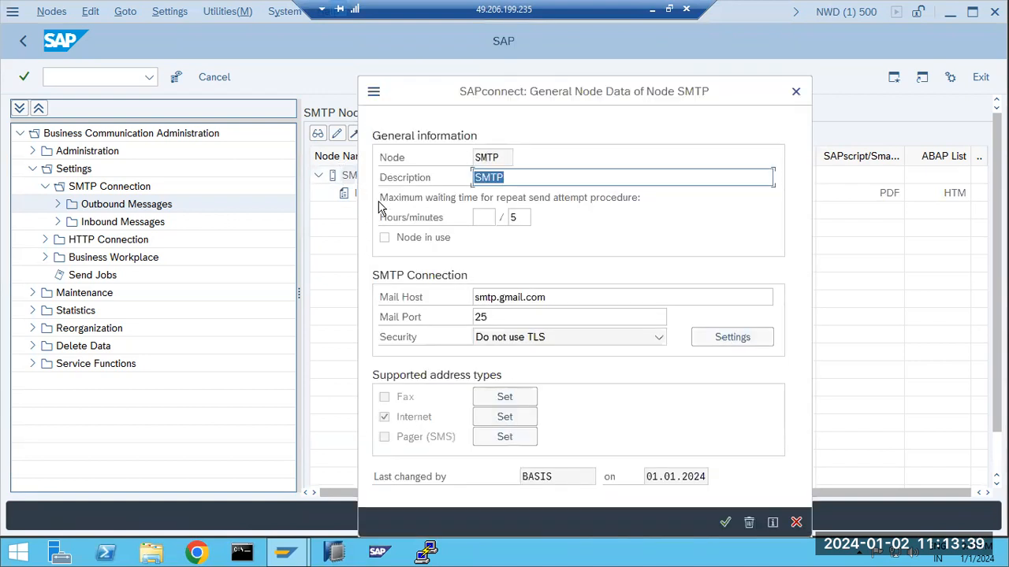
left_click(385, 238)
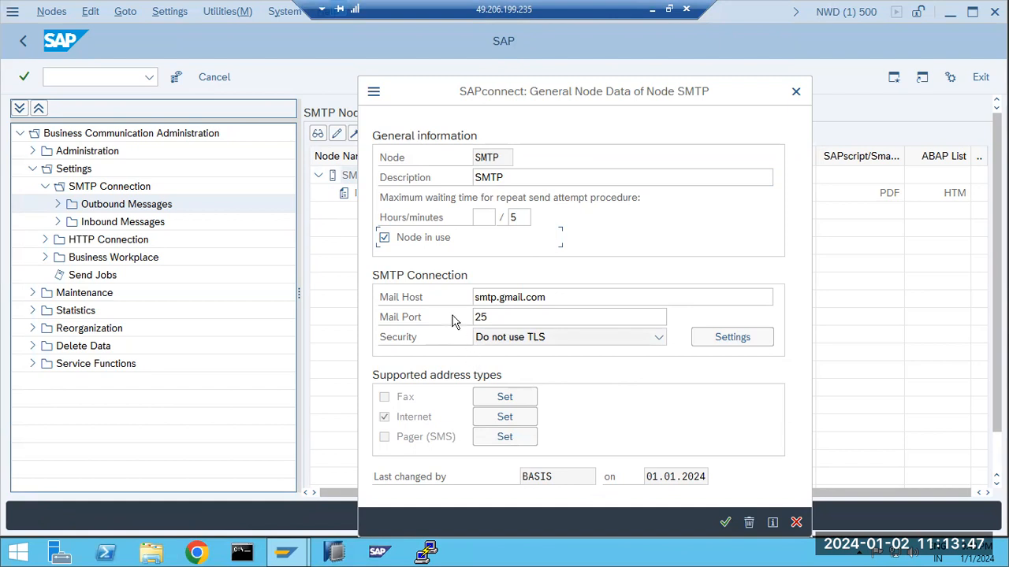
left_click(505, 416)
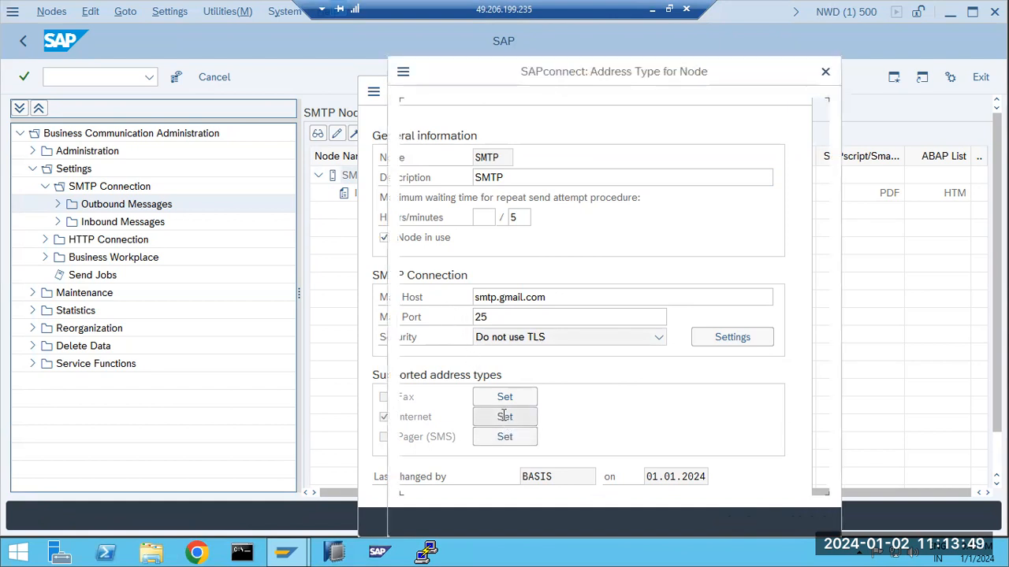
left_click(443, 257)
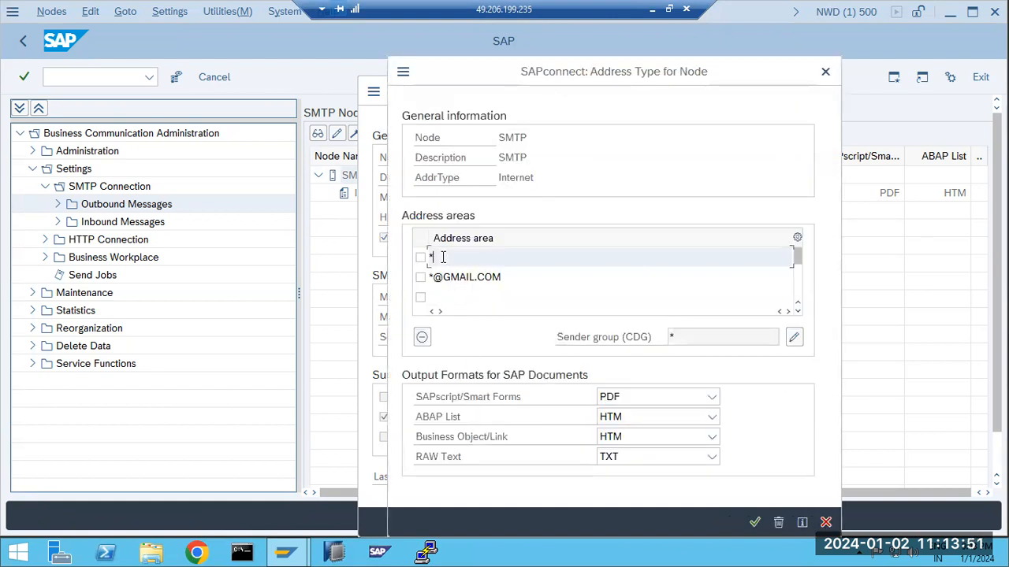
left_click(446, 276)
left_click(448, 293)
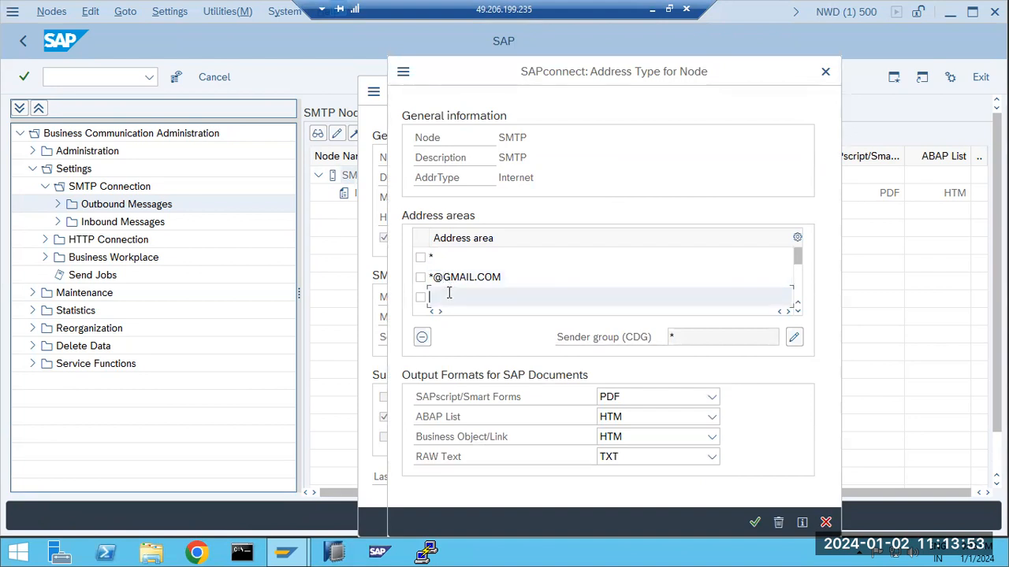
left_click(443, 255)
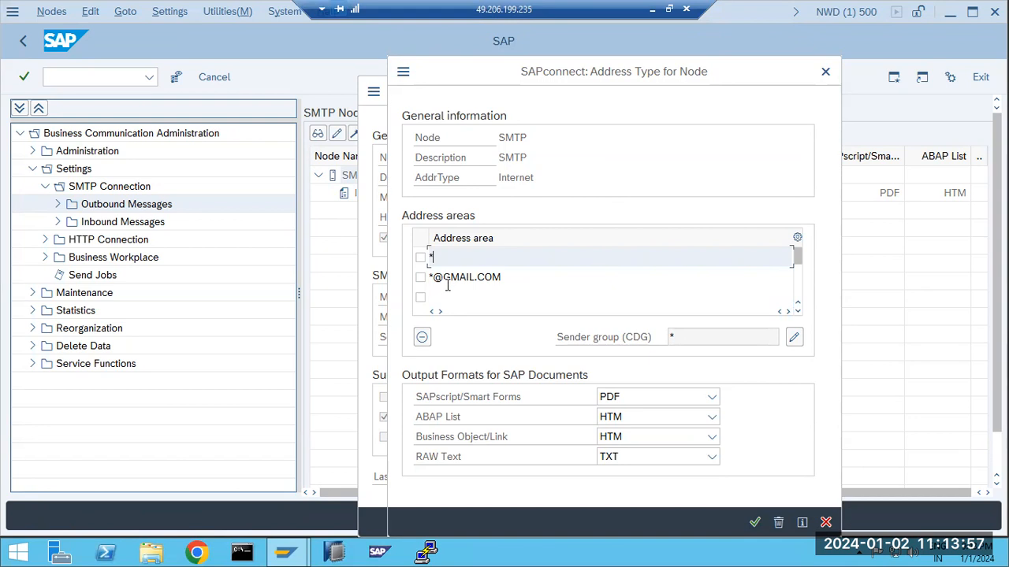
left_click(755, 523)
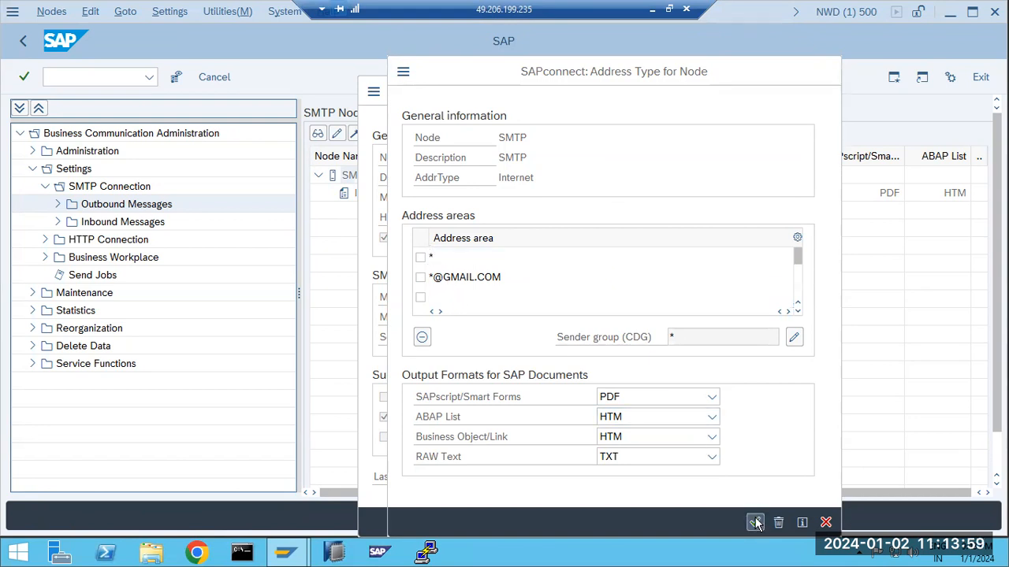
left_click(800, 520)
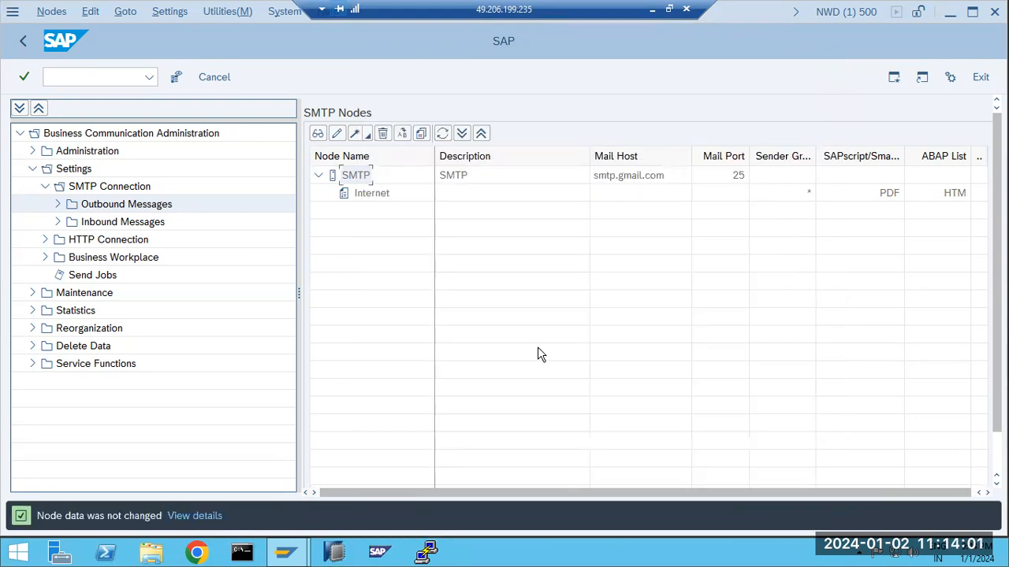
left_click(221, 71)
Set the default mail domain to * under Settings > Default Domain
key("alt+m")
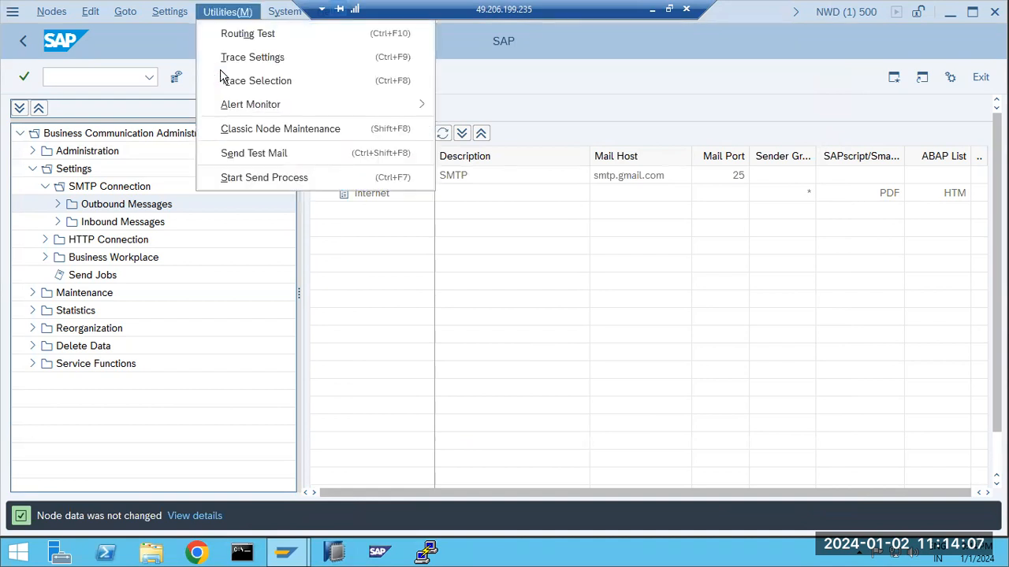
key("Left")
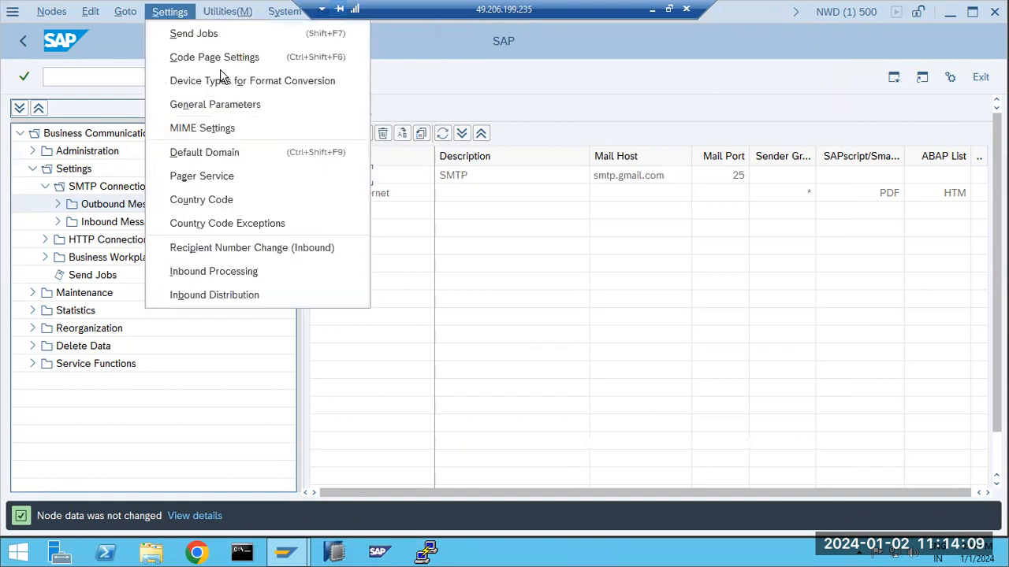
left_click(201, 153)
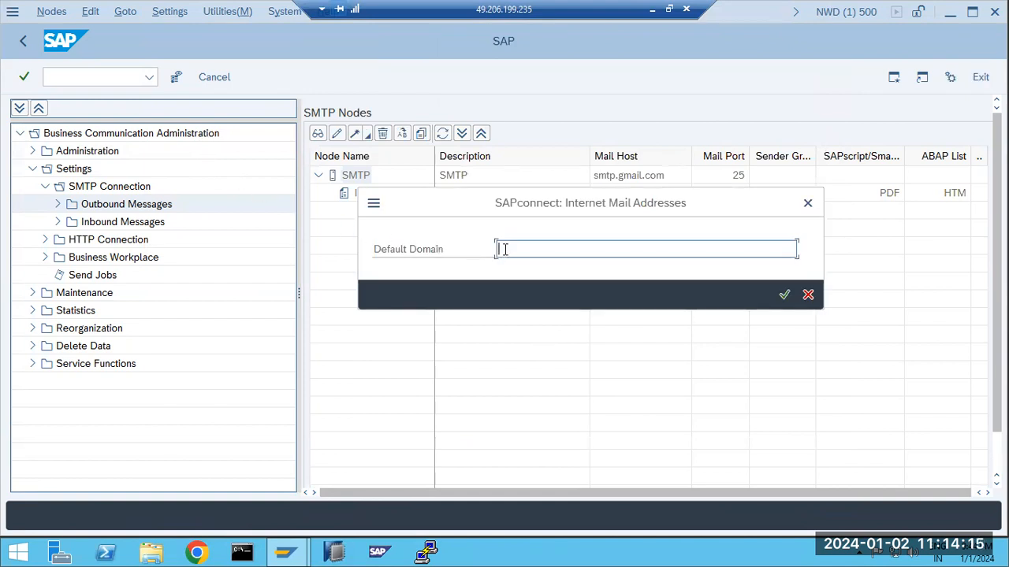
type("*")
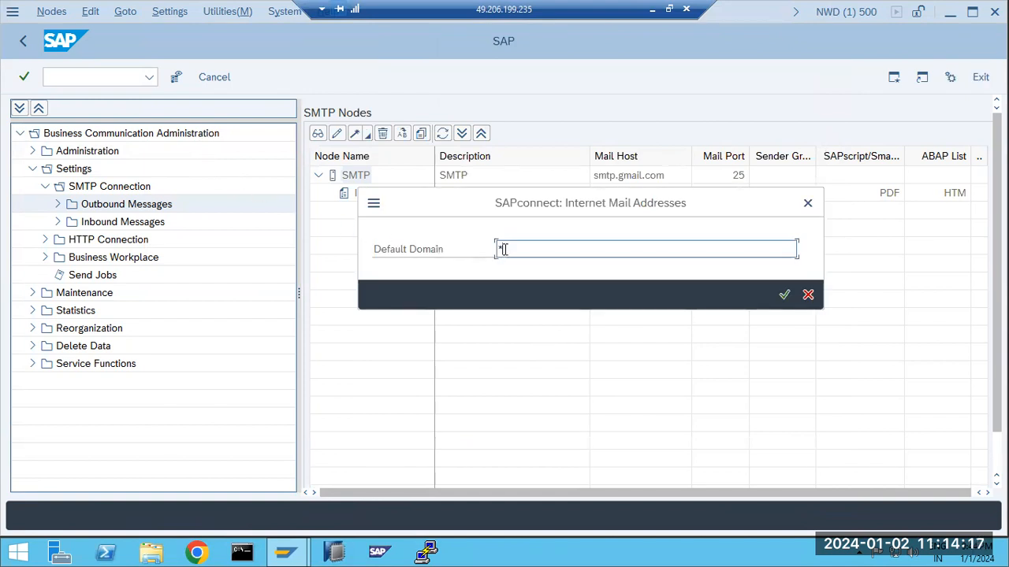
left_click(784, 295)
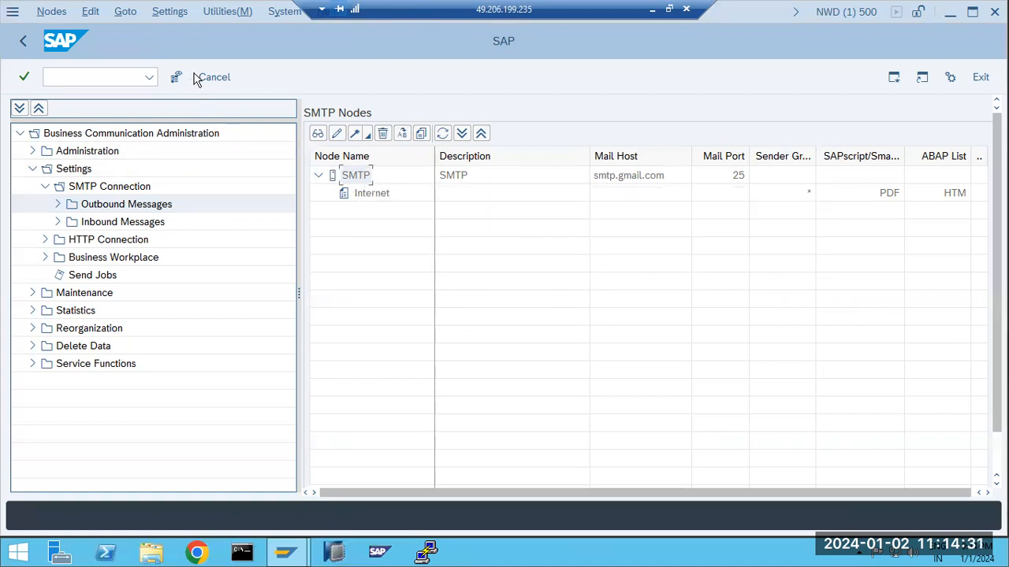
double_click(360, 180)
Mark the SMTP node in use, save it, and refresh the node list
left_click(385, 237)
left_click(725, 522)
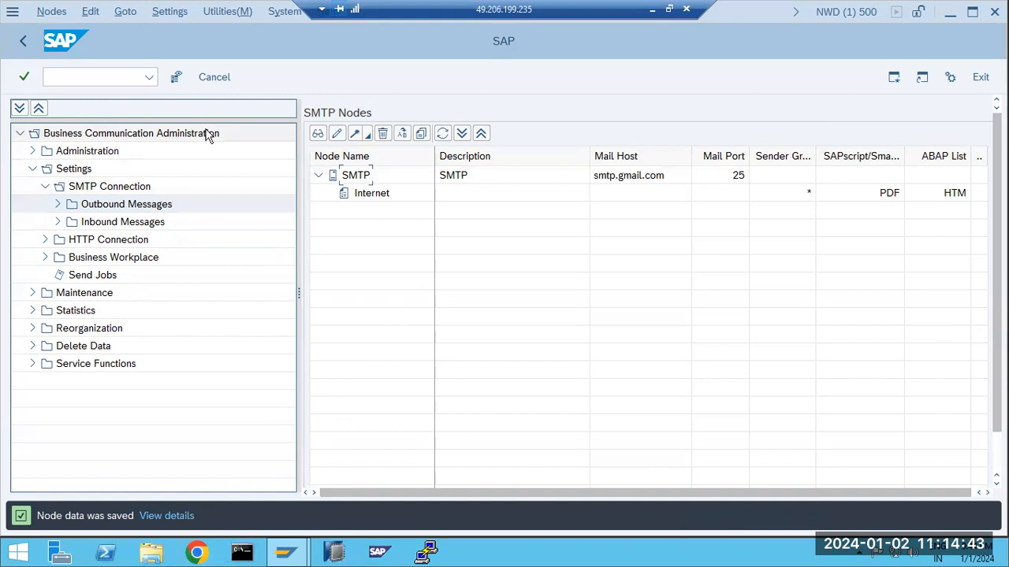
left_click(442, 133)
Look through the Settings and Utilities menus, then return to the SMTP nodes
left_click(169, 12)
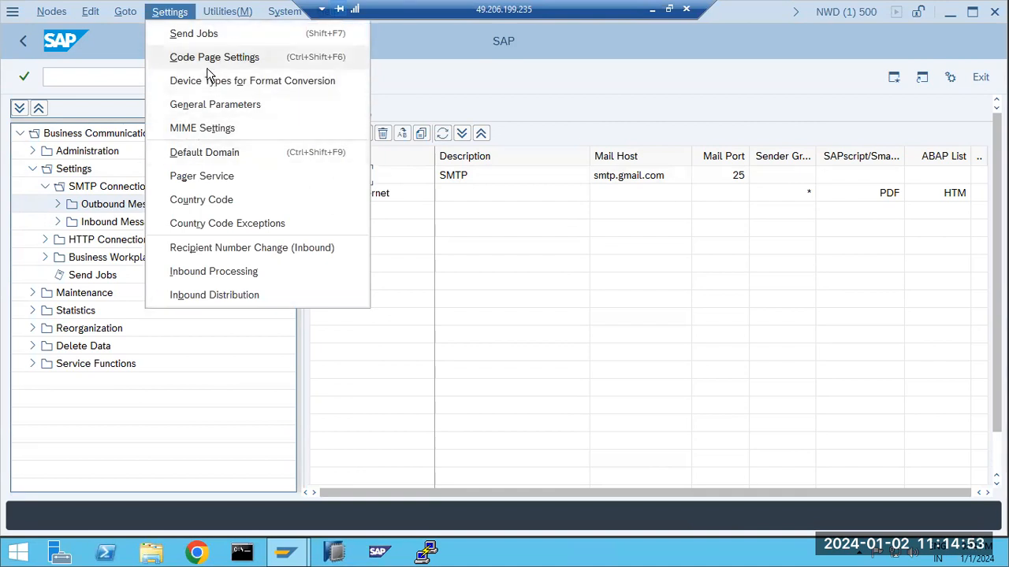
mouse_move(216, 12)
key("Left")
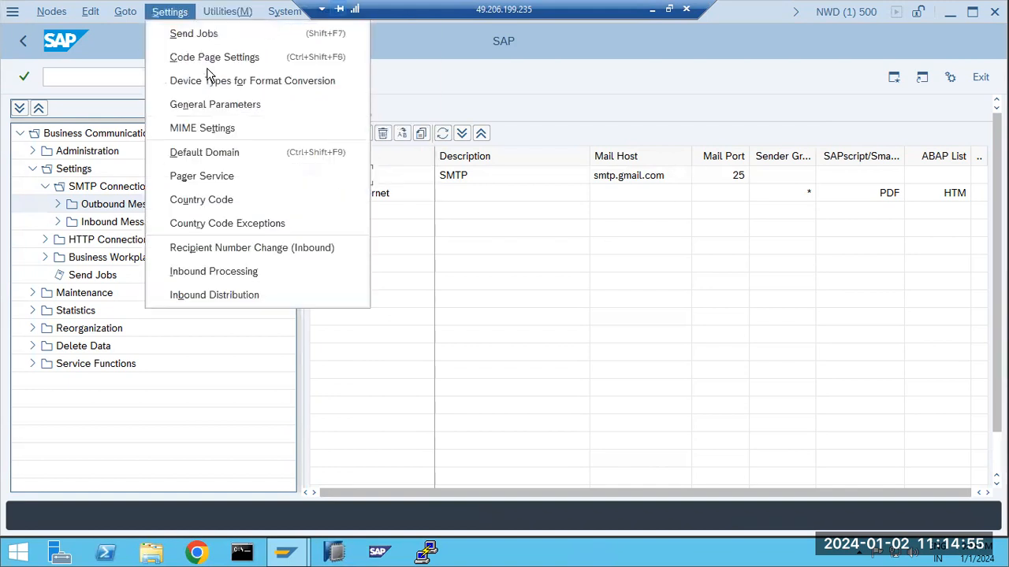
key("Right")
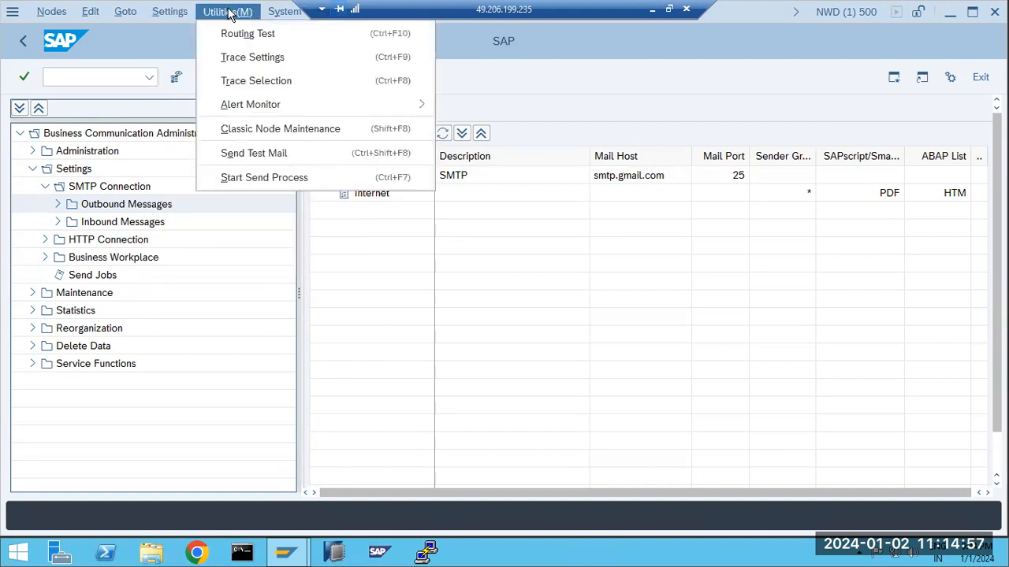
mouse_move(241, 113)
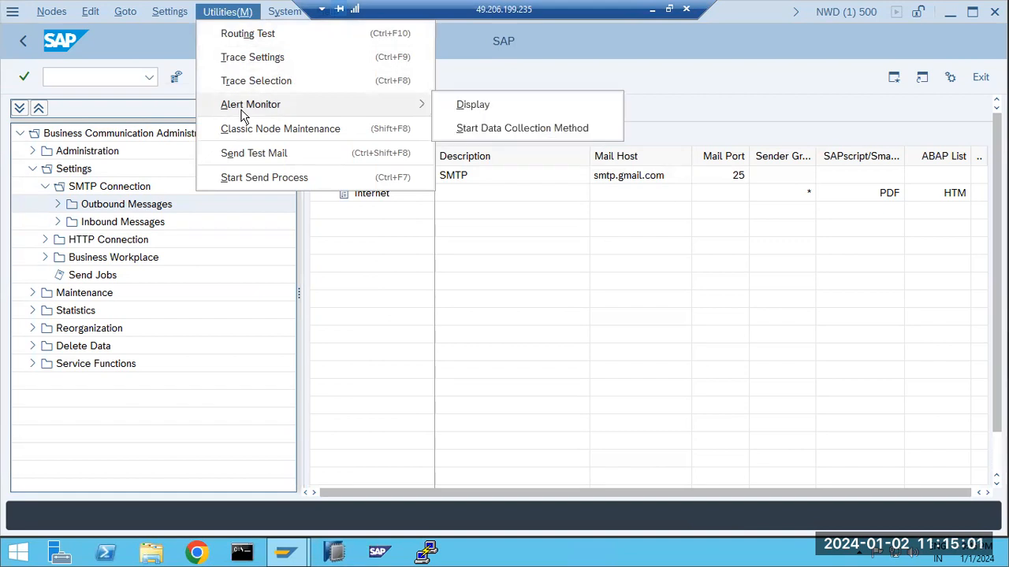
key("Right")
key("Left")
key("Escape")
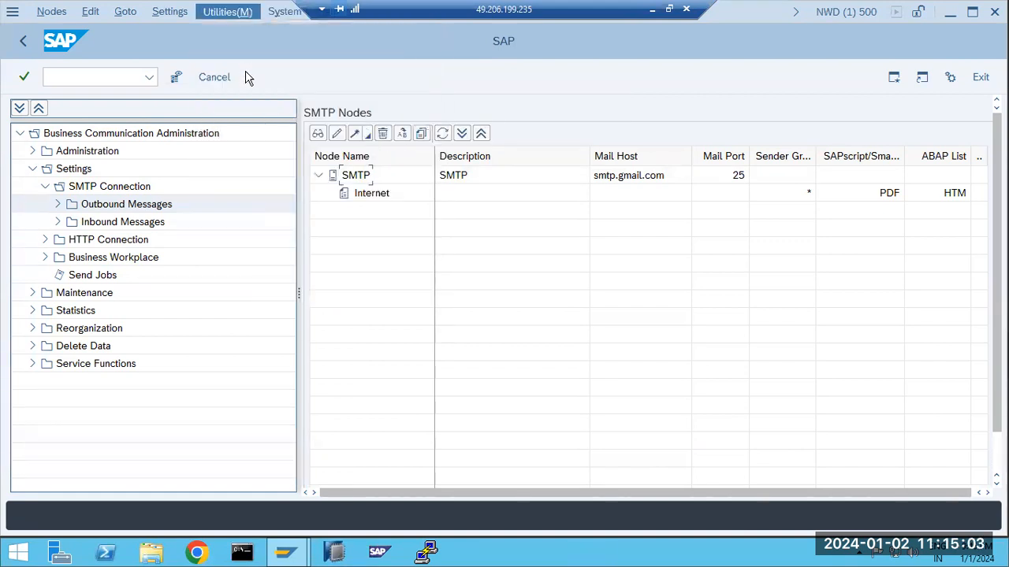
key("Left")
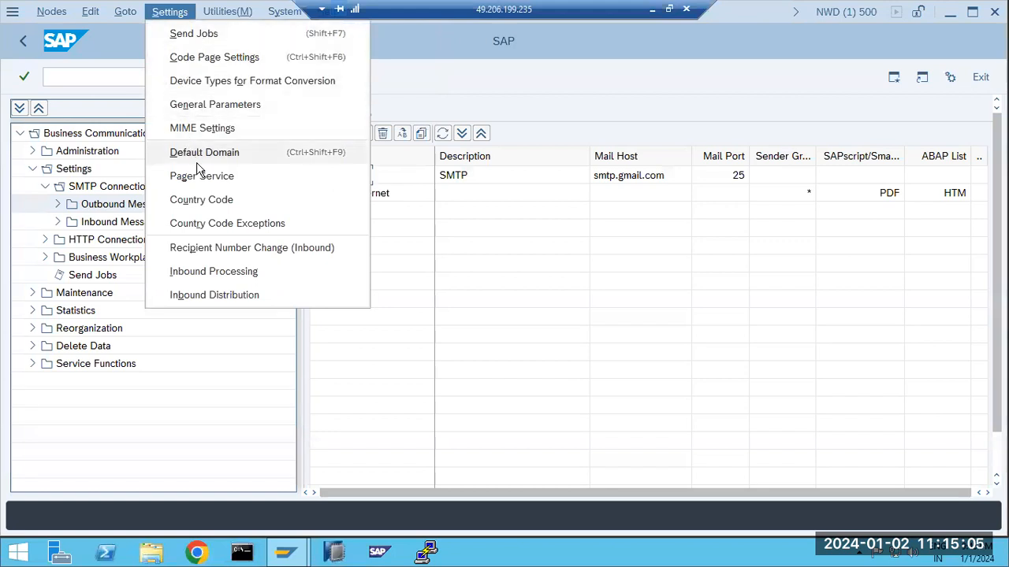
left_click(479, 177)
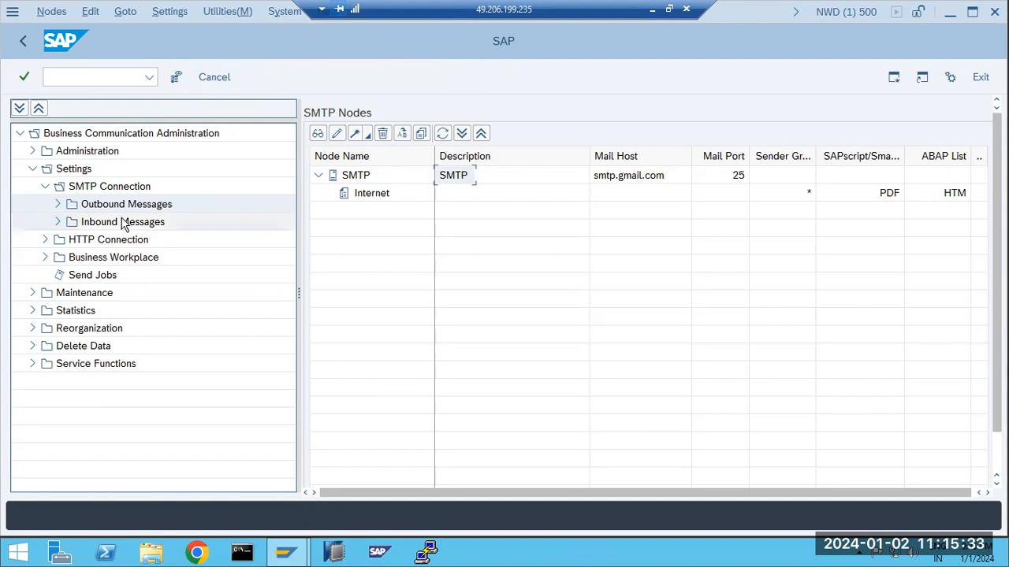
Review the Inbound Messages and Outbound Messages settings, then minimize the remote SAP session
left_click(94, 223)
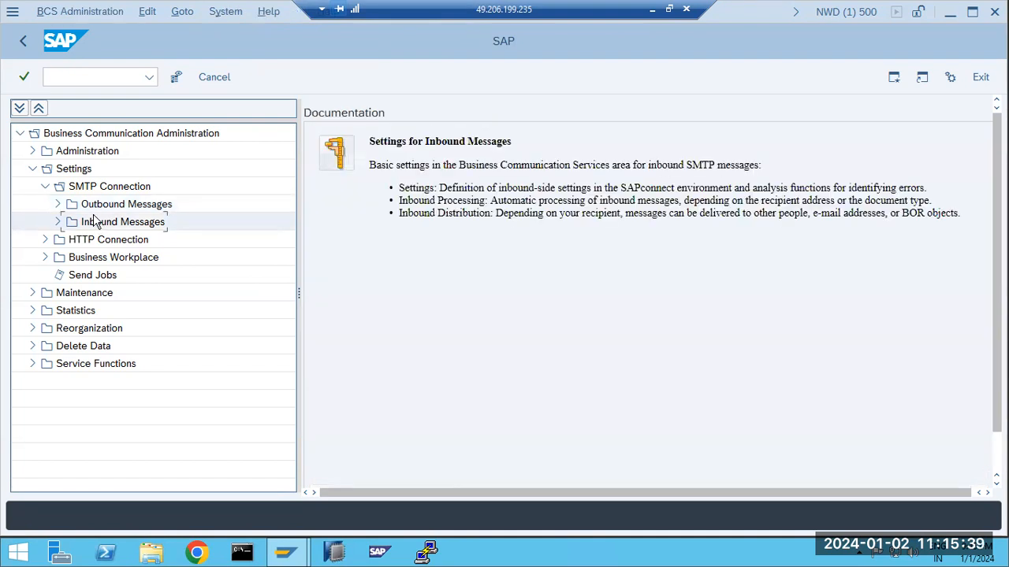
left_click(23, 45)
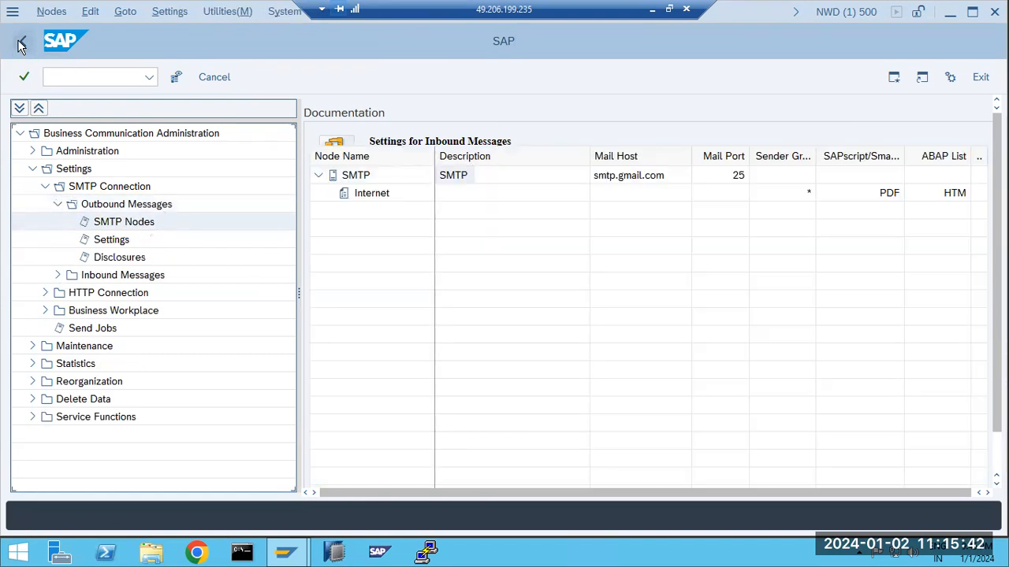
left_click(108, 208)
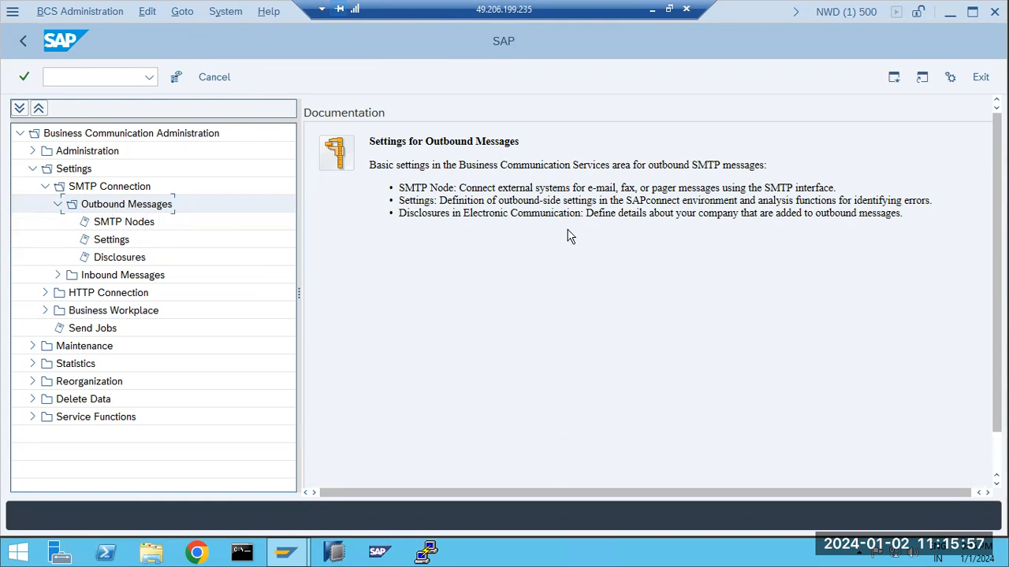
left_click(652, 10)
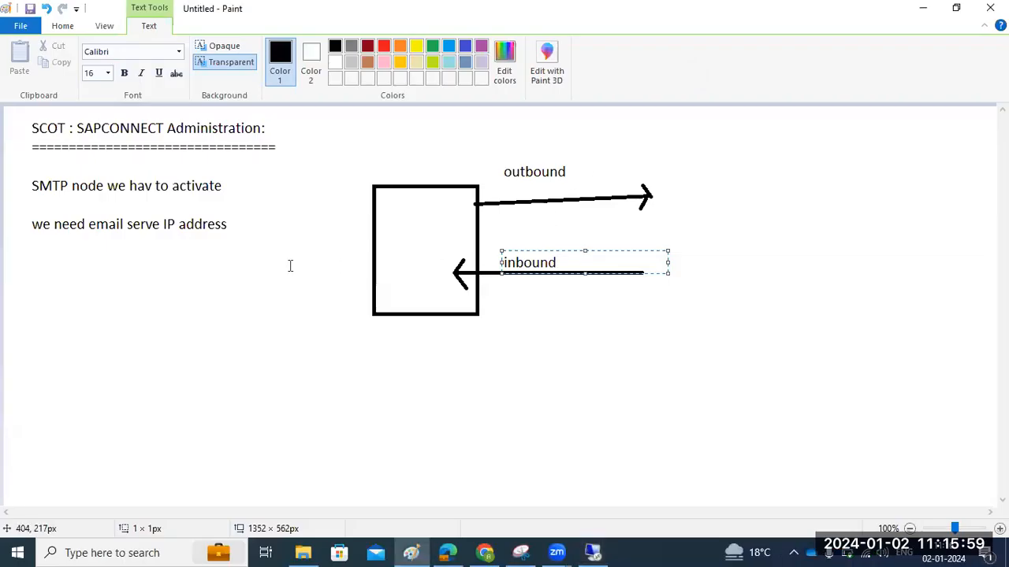
Add a text box below the Paint notes with lines 'SCOT -' and 'SOST - we can check the'
mouse_move(37, 246)
left_mouse_down()
mouse_move(187, 417)
mouse_move(344, 471)
left_mouse_up()
type("S")
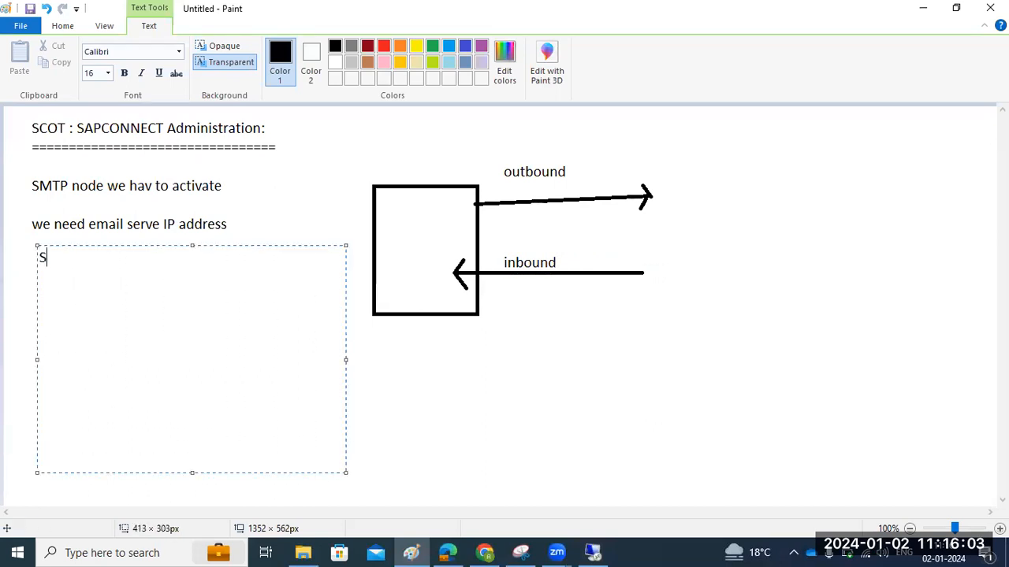
type("COT -")
key("Return")
type("SOST")
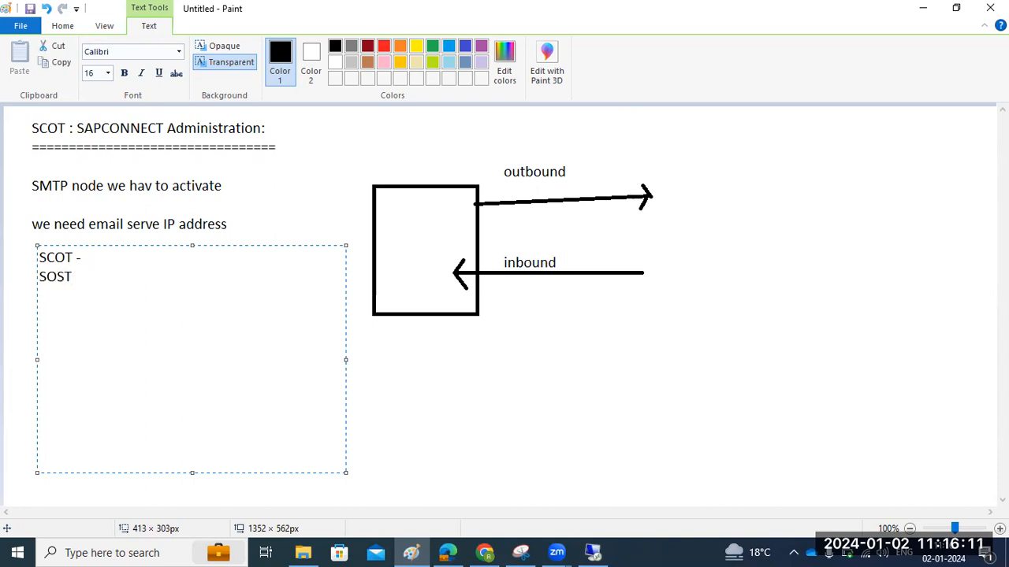
type(" - we")
type(" can hec")
key("BackSpace")
key("BackSpace")
key("BackSpace")
type("che")
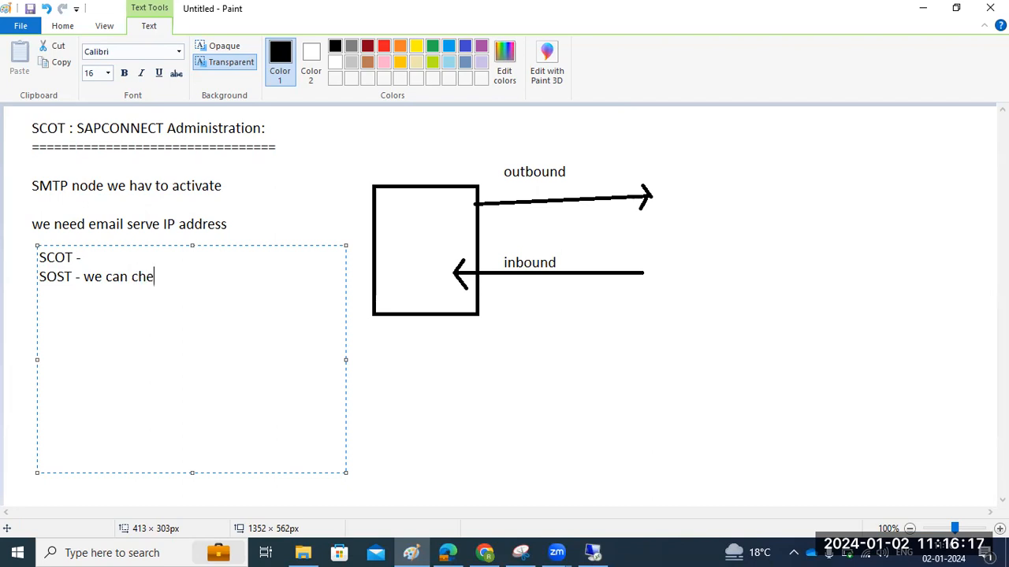
type("ck the")
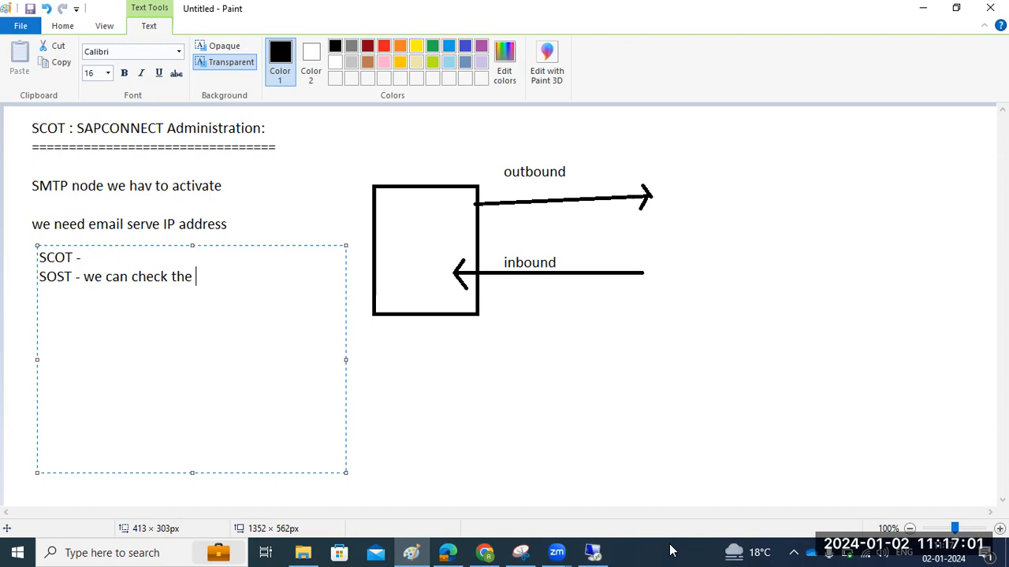
Put the caret at the end of the SOST line, then bring back the remote SAP window
mouse_move(496, 551)
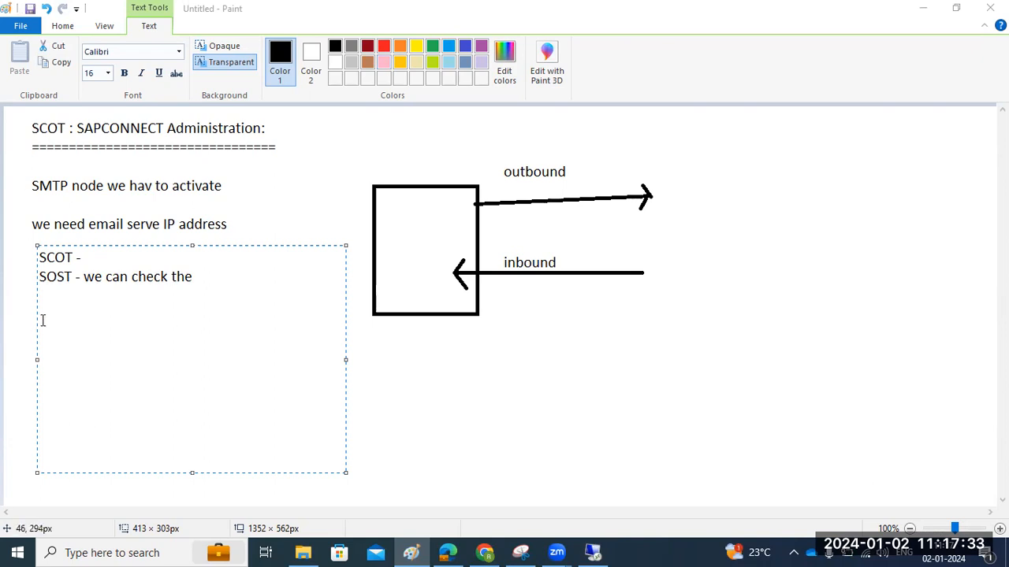
left_click(205, 274)
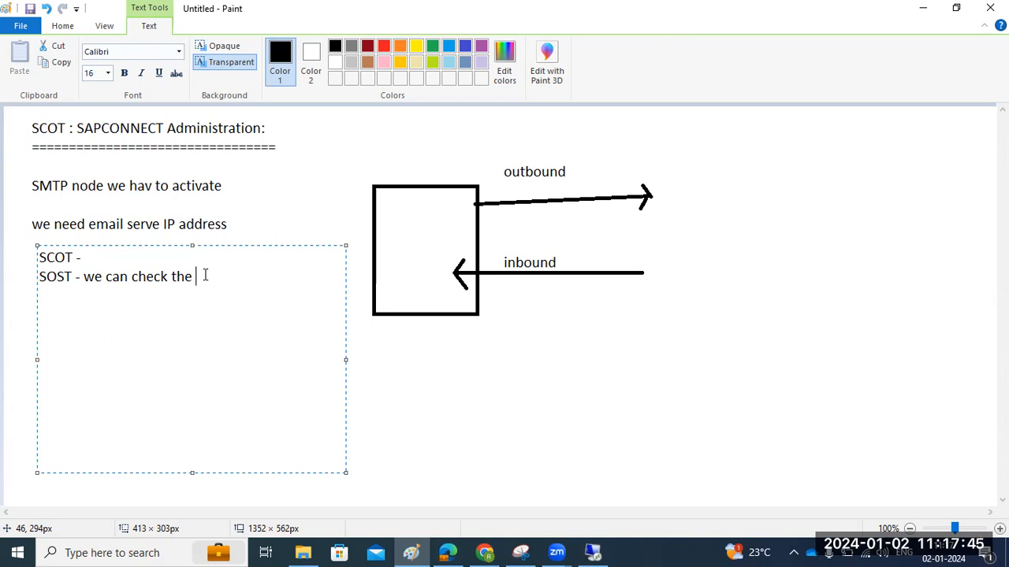
left_click(593, 552)
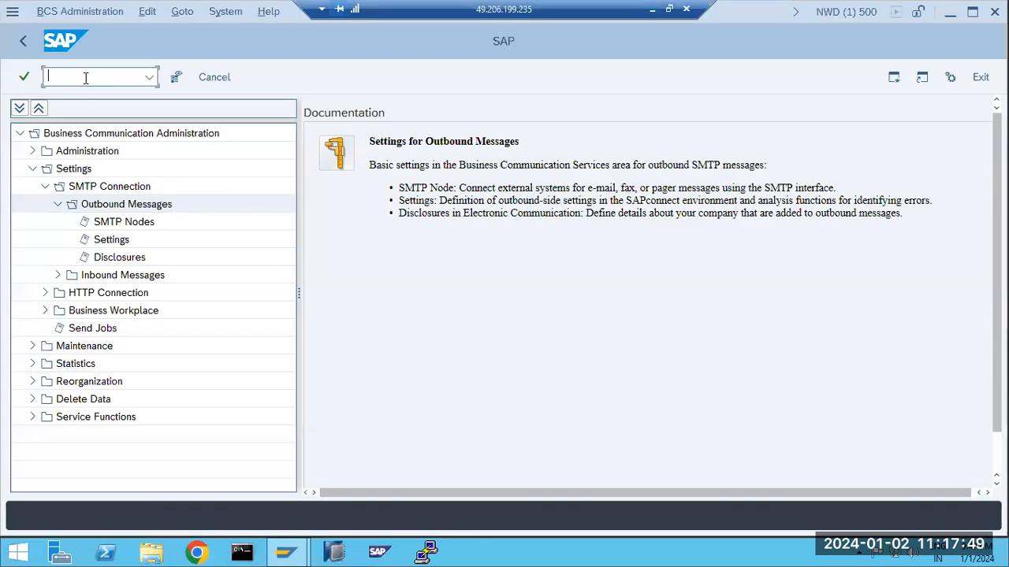
Run /nsost, dismiss the security warning, and confirm 0 send requests for 01.01.2024–02.01.2024
type("/nsost")
key("Return")
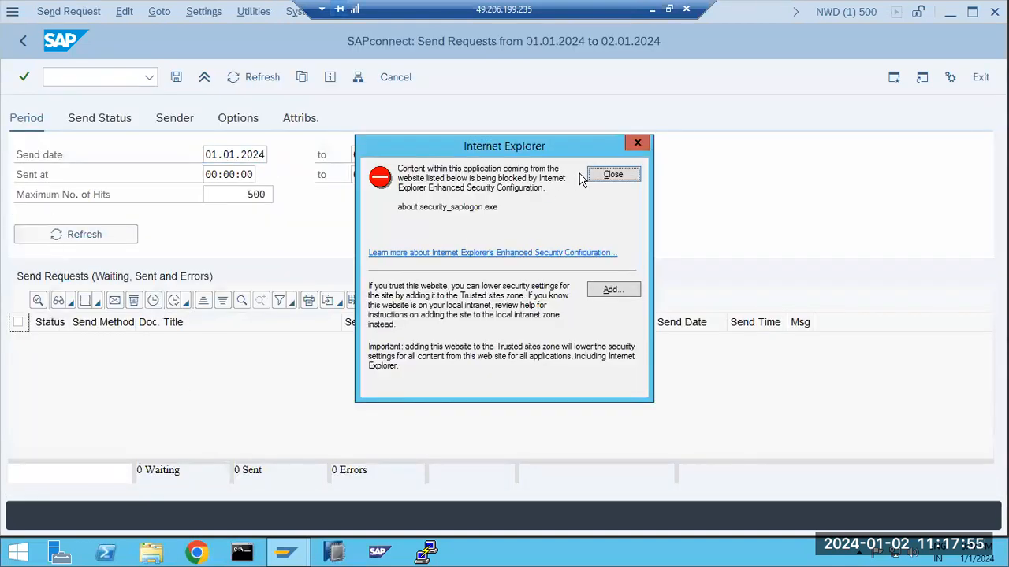
left_click(603, 176)
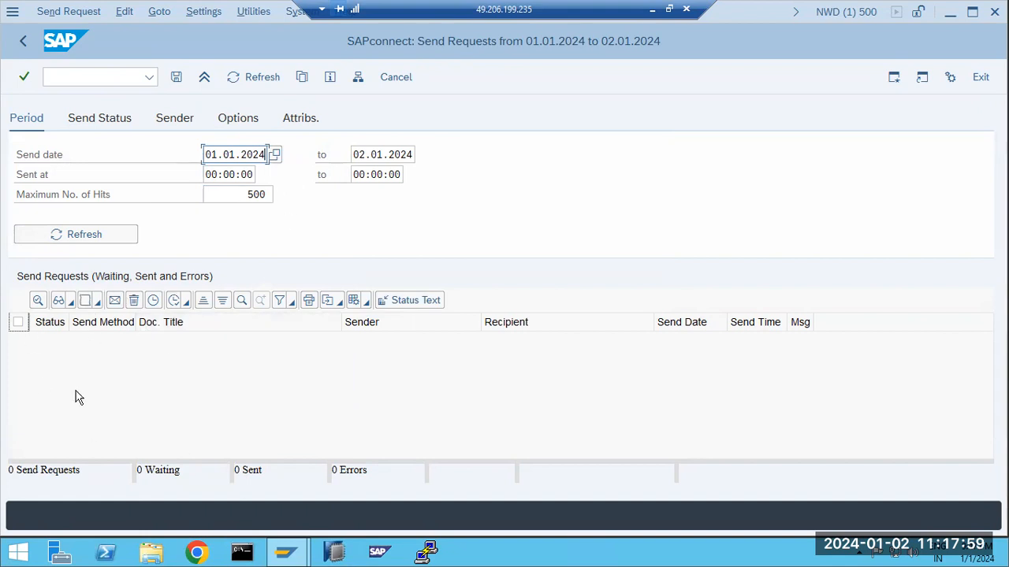
left_click_drag(55, 476, 323, 471)
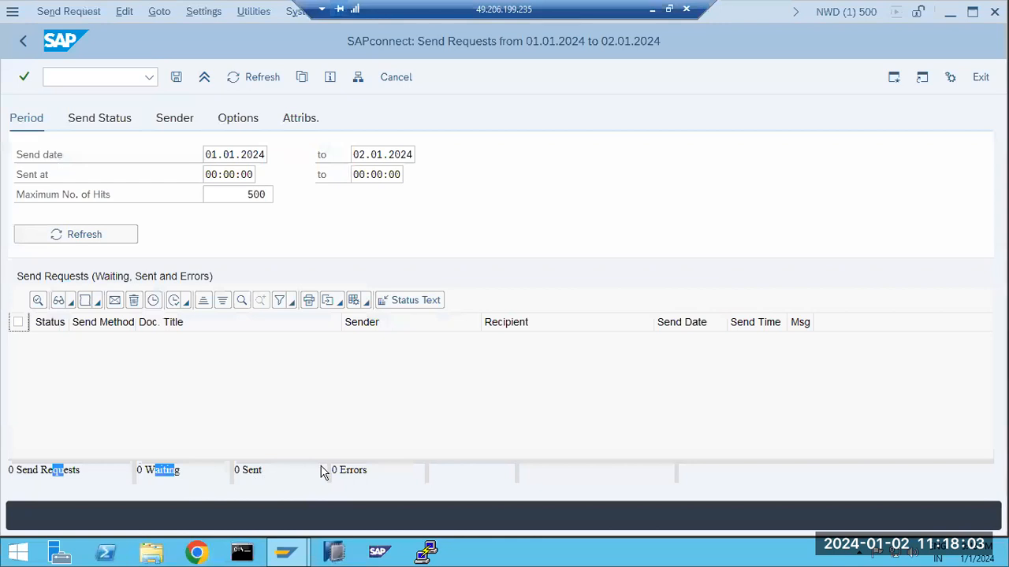
left_click(23, 41)
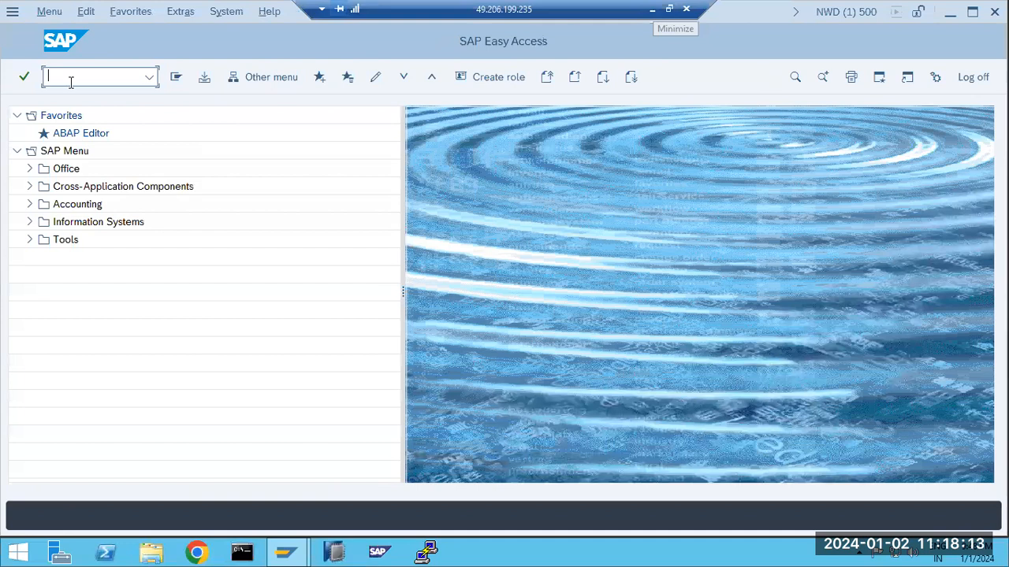
Open job selection and search for jobs named SAPCONNEC with user name *
type("sm37")
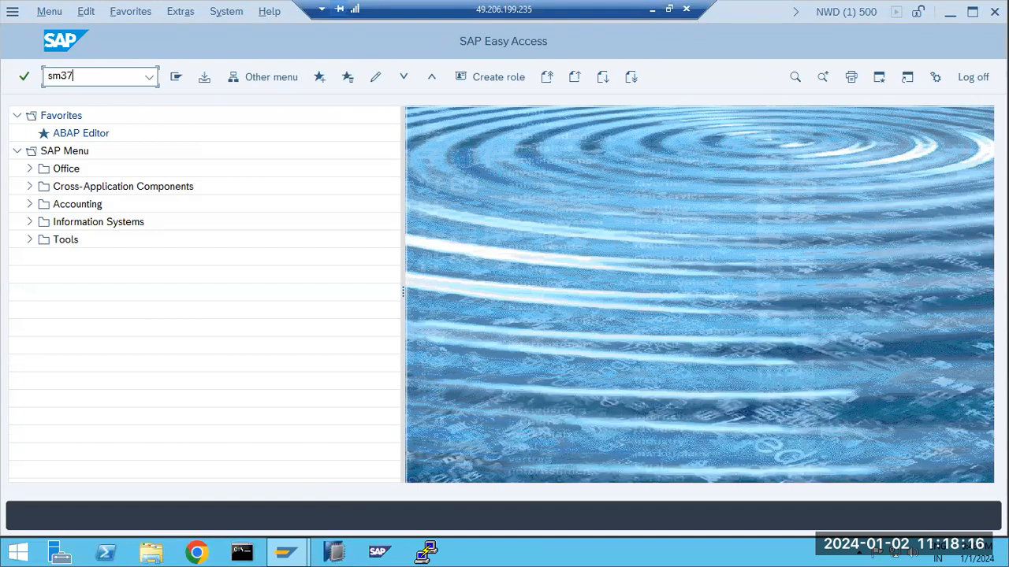
key("Return")
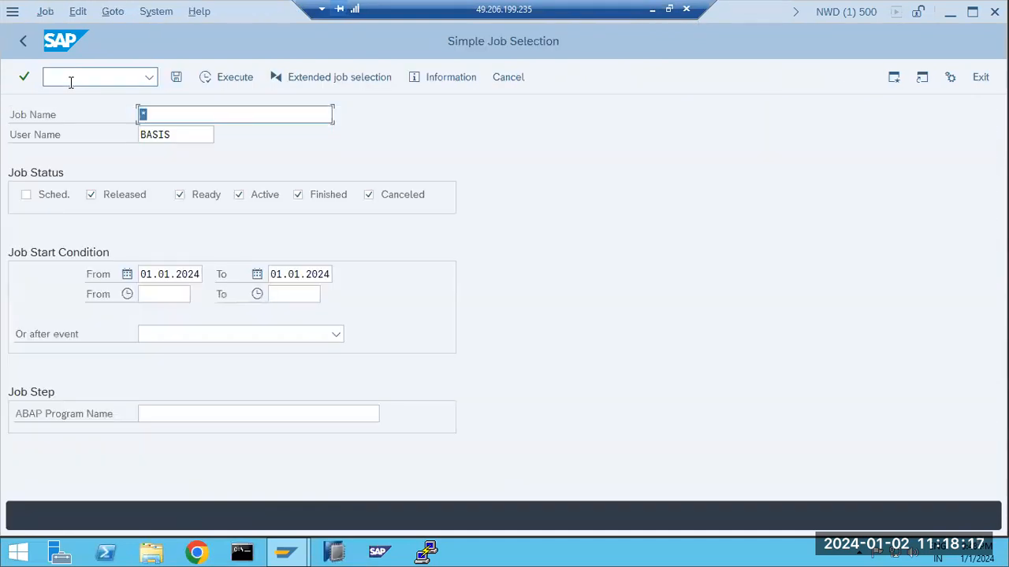
type("SAP")
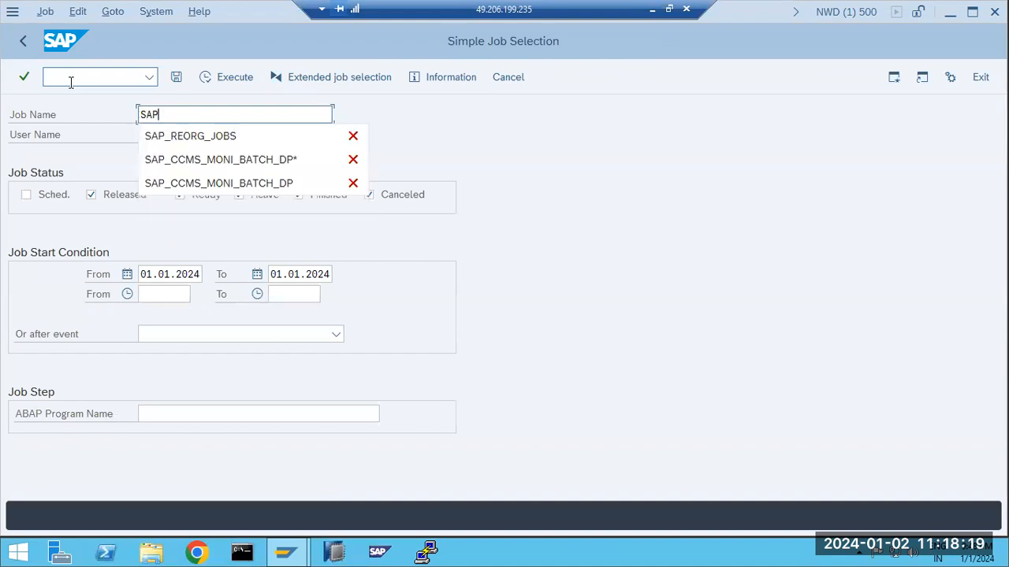
type("CONNECT*")
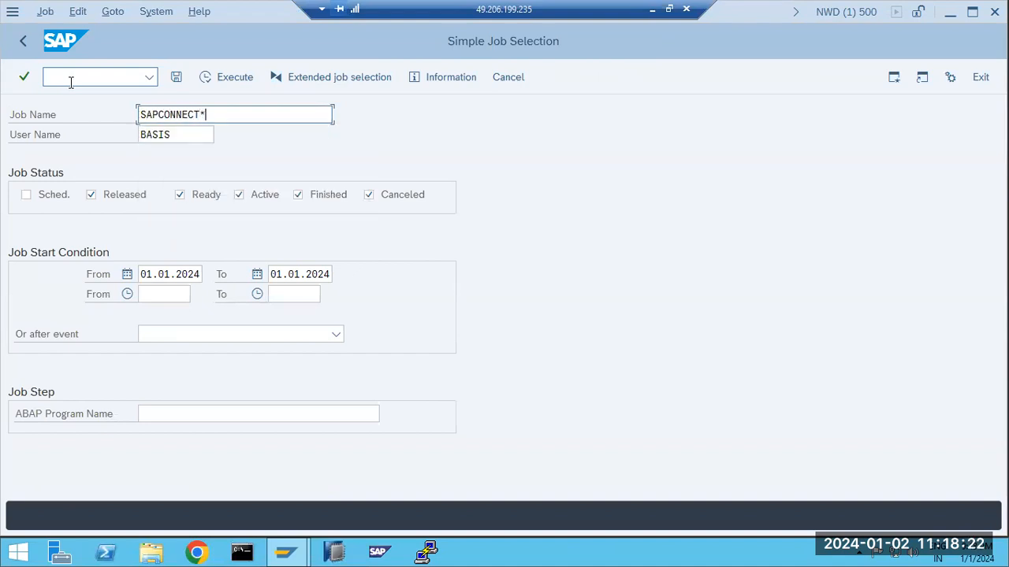
key("Tab")
type("*")
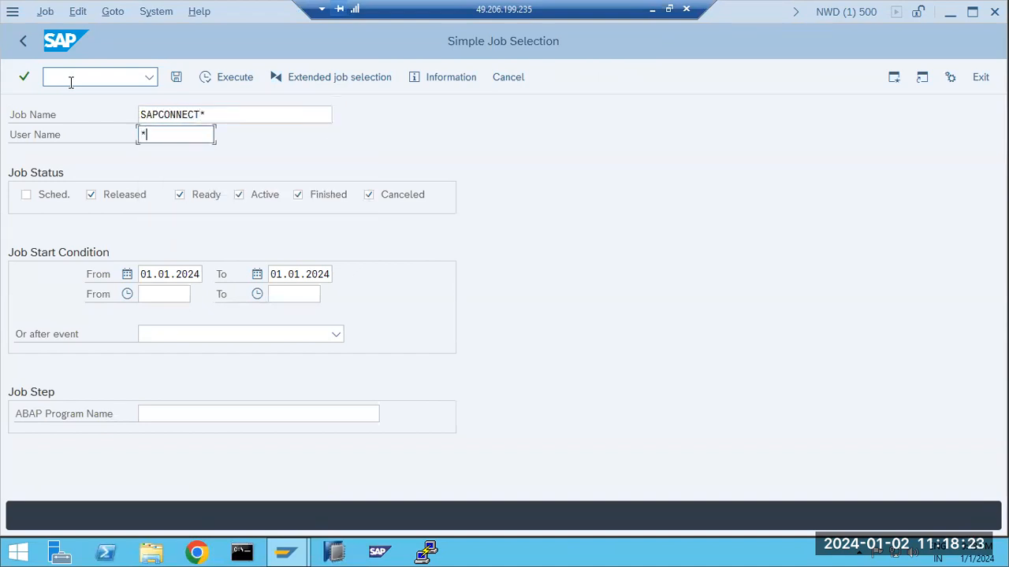
left_click(223, 81)
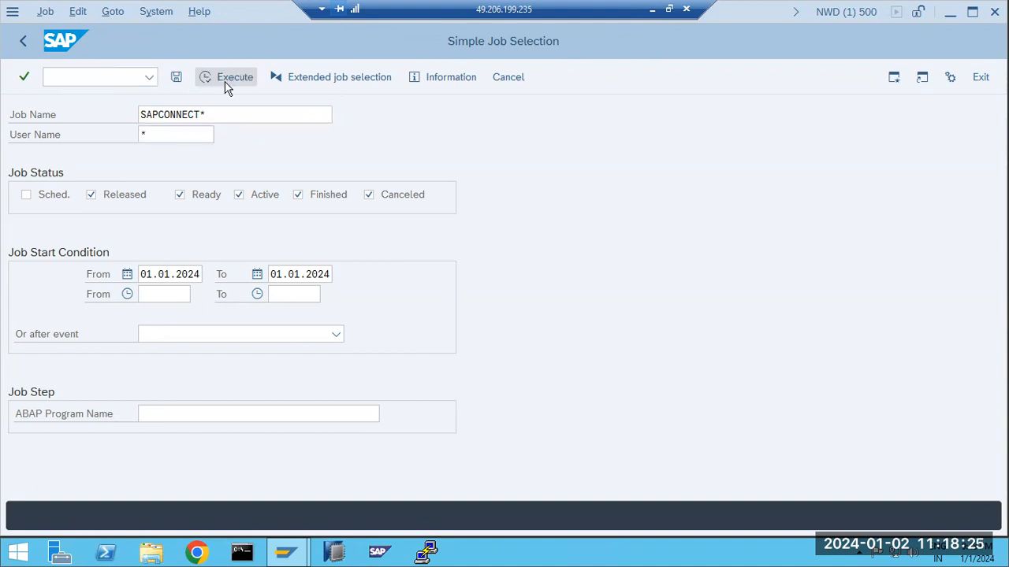
Clear the job start date range, include scheduled jobs, and rerun the search
left_click(157, 277)
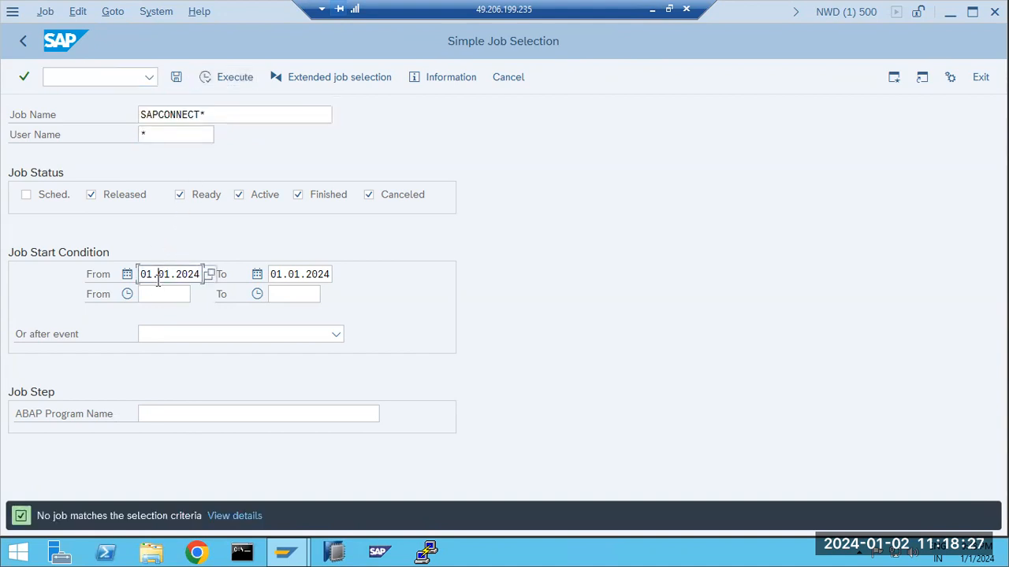
key("ctrl+a")
key("Delete")
key("Tab")
key("Delete")
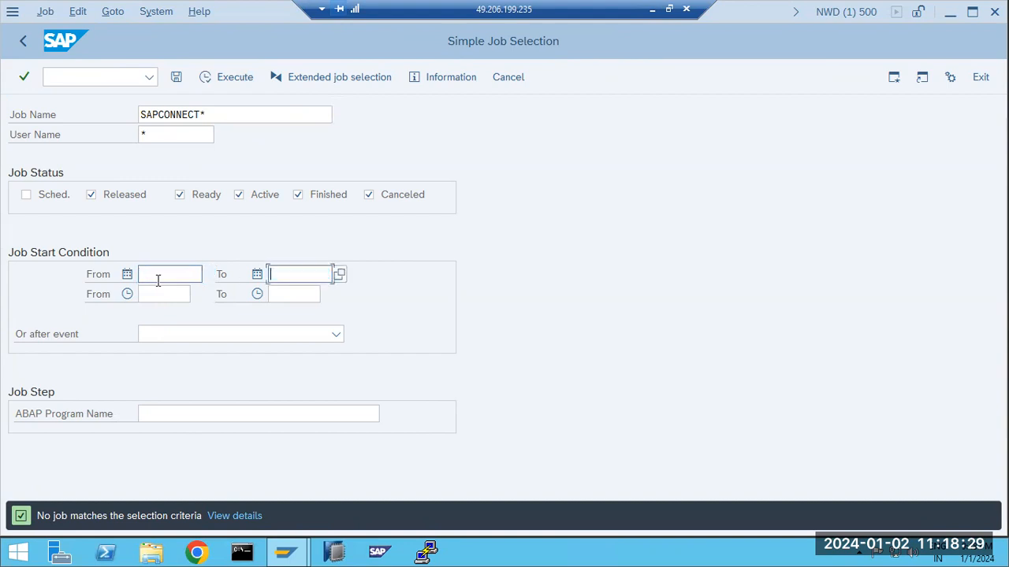
left_click(30, 197)
left_click(221, 77)
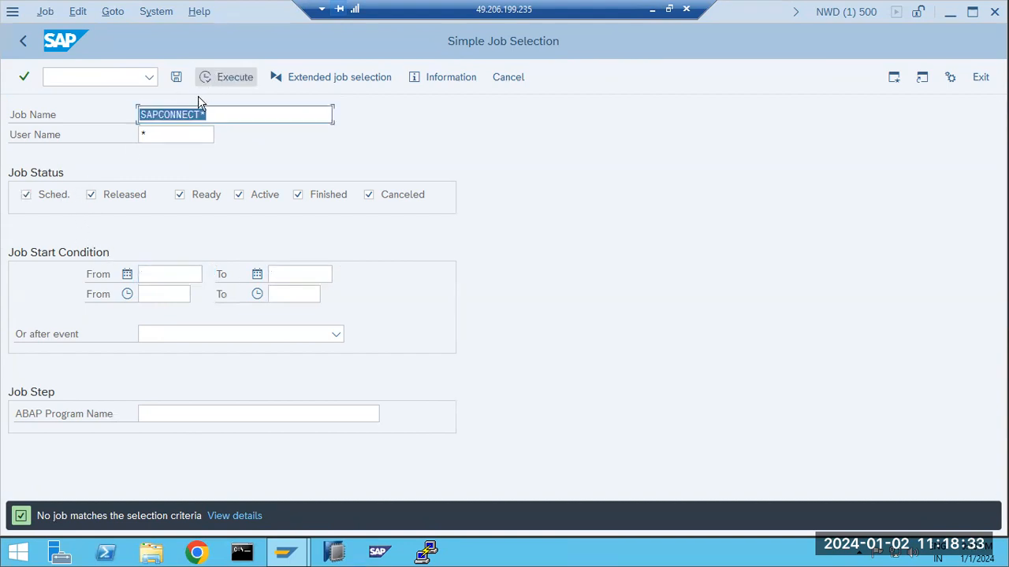
Change the job name to *CONNECT*, search again, then return to SAP Easy Access
left_click(160, 116)
key("BackSpace")
key("BackSpace")
key("BackSpace")
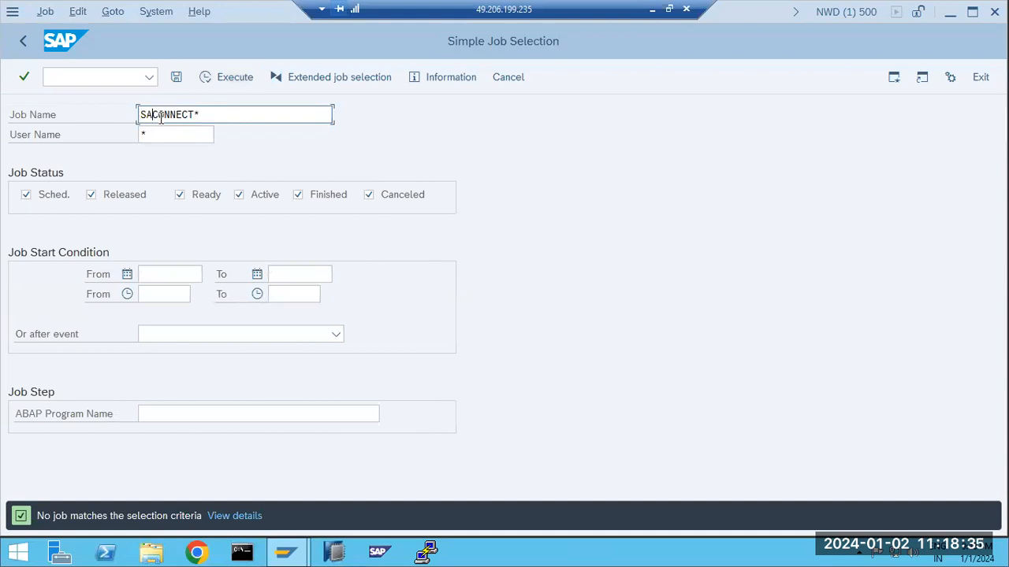
type("*")
left_click(240, 83)
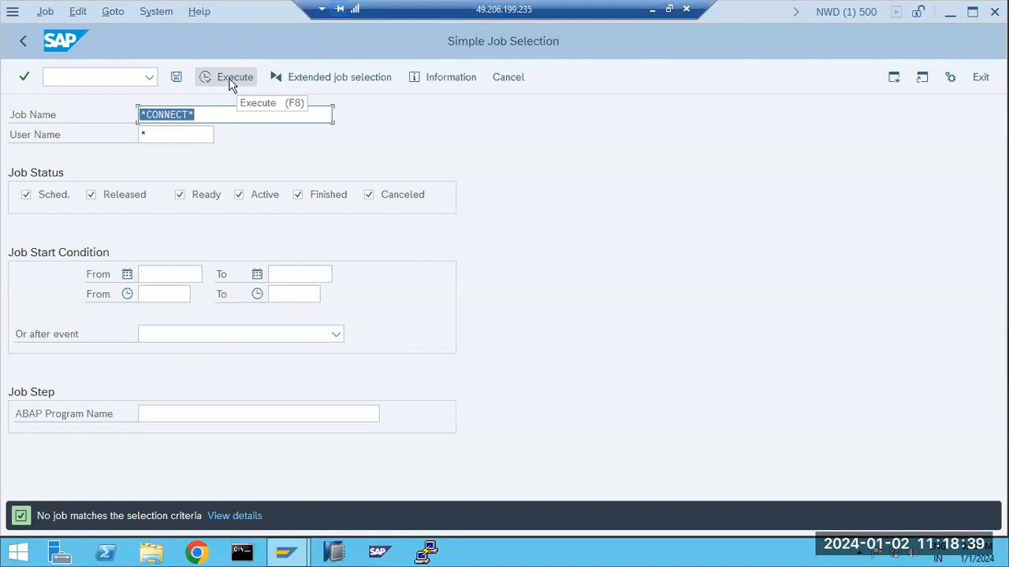
left_click(20, 41)
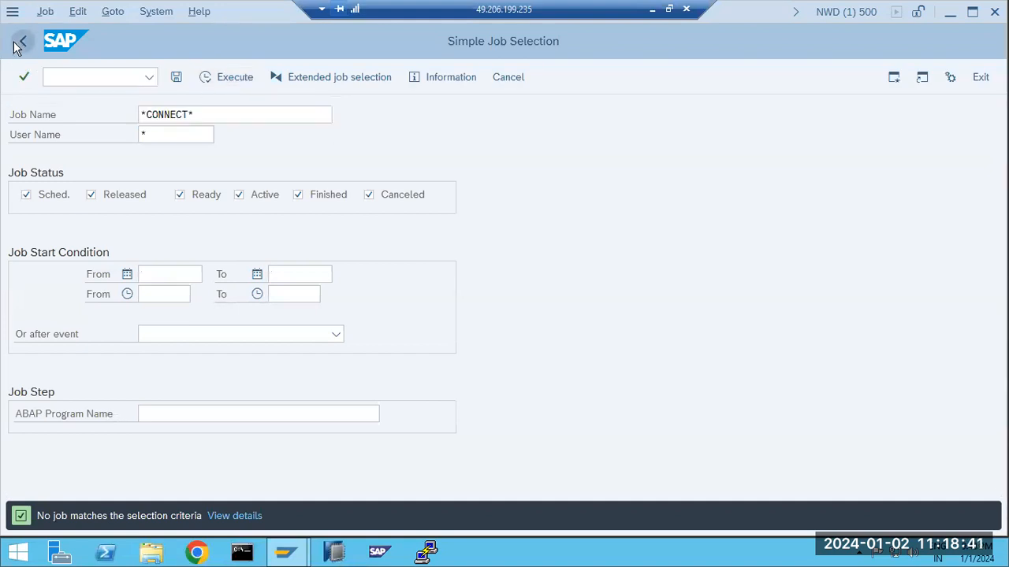
Launch SCOT and open the active and scheduled send jobs overview from Settings
type("s")
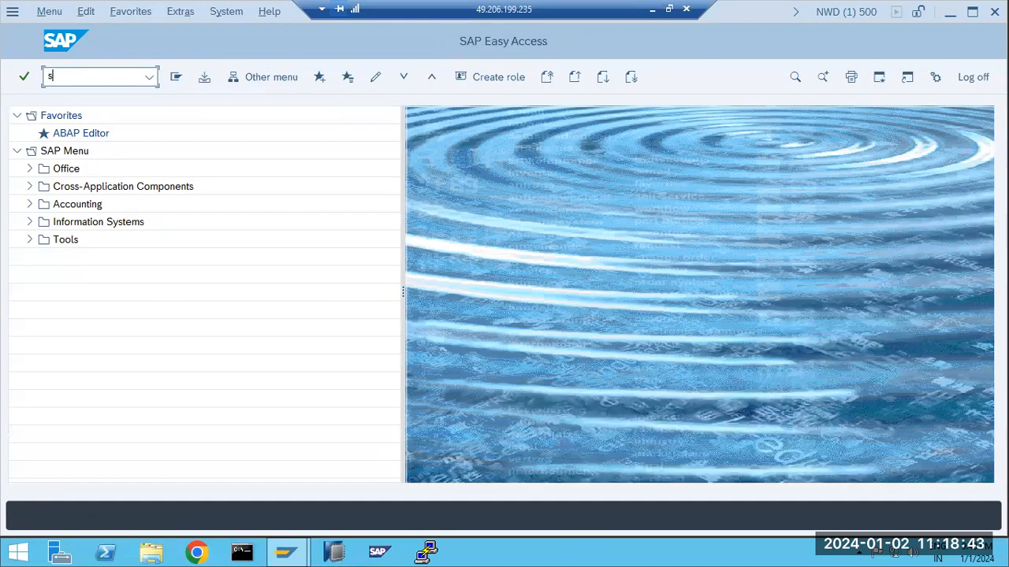
type("cot")
key("Return")
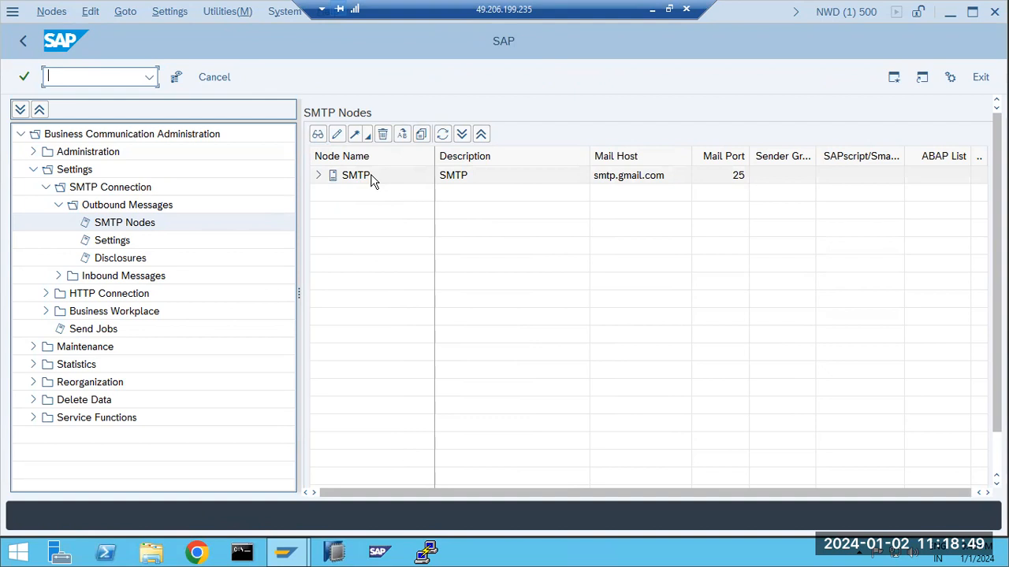
left_click(126, 12)
key("Left")
key("Right")
key("Right")
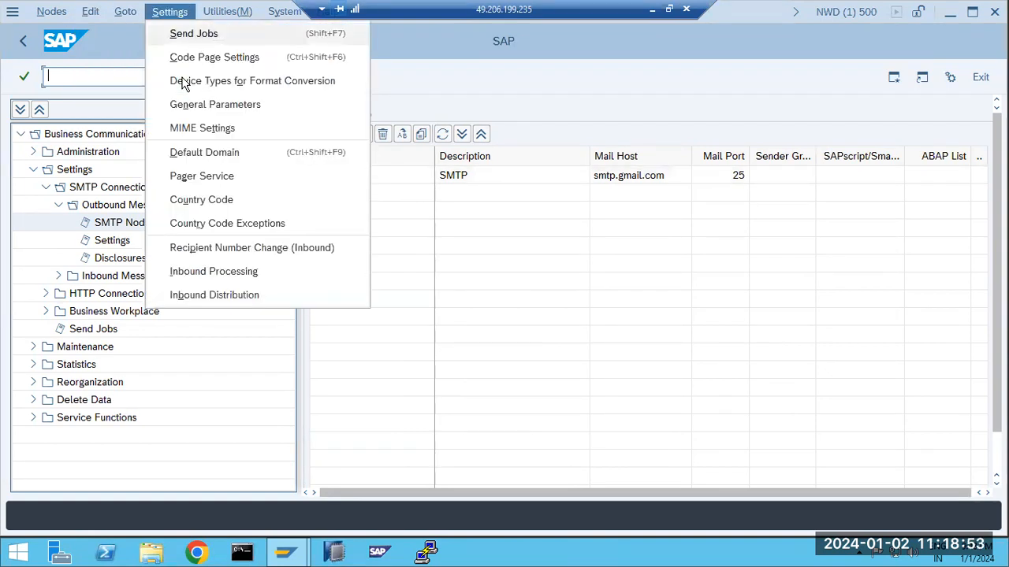
key("Return")
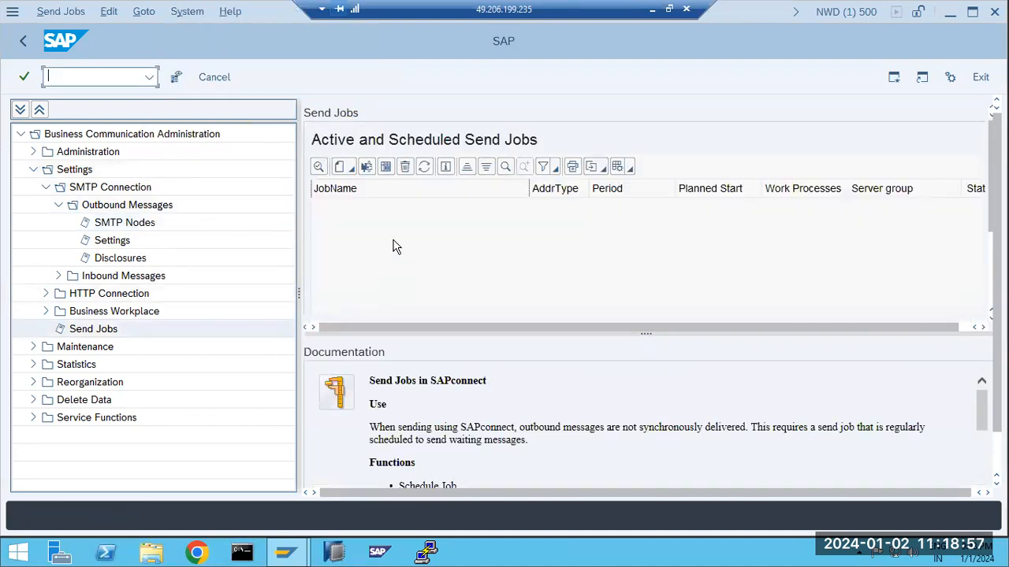
Schedule SAPCONNECT ALL SEND for all address types every 10 minutes and save it
left_click(345, 171)
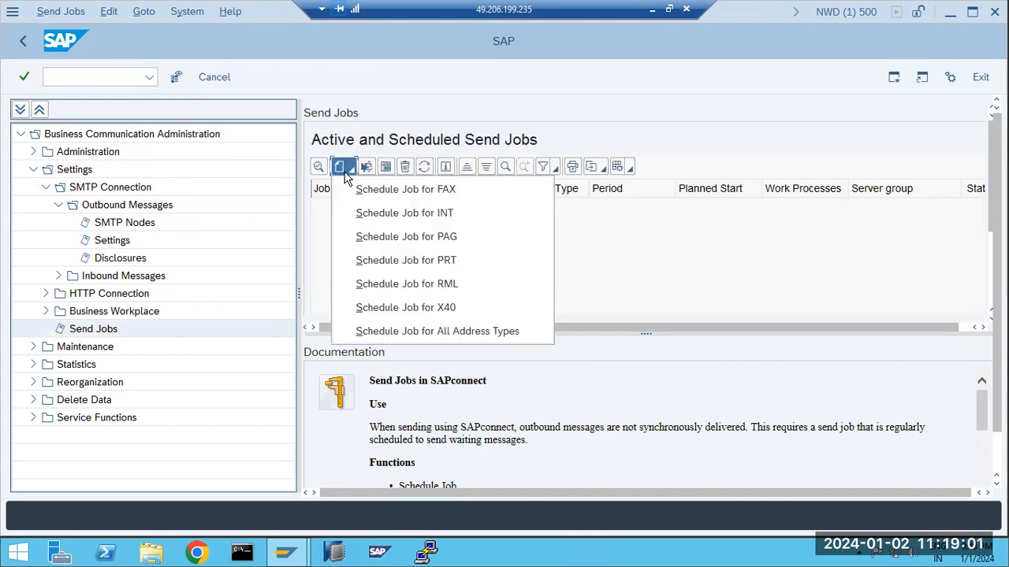
left_click(398, 332)
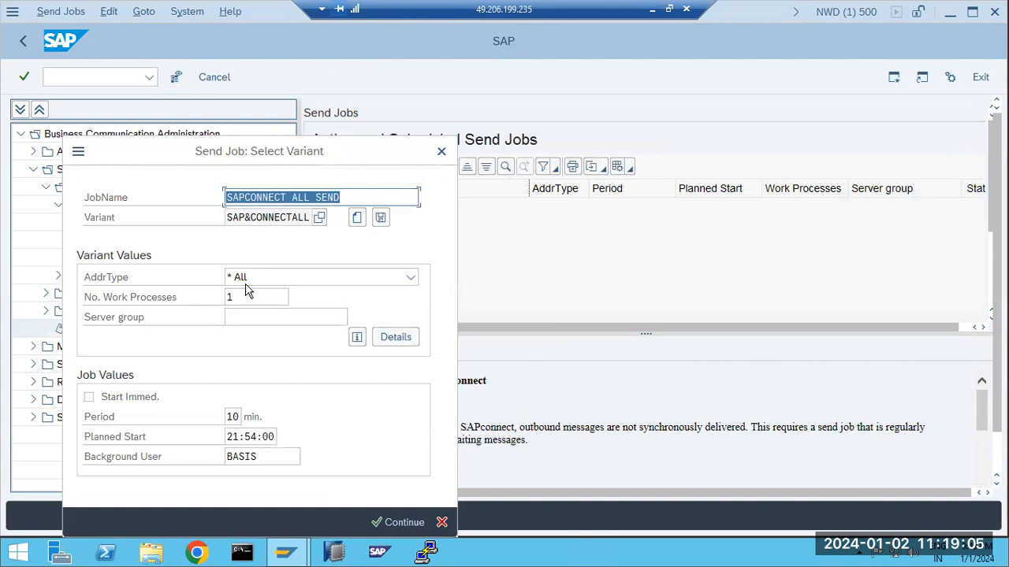
left_click(120, 405)
left_click(110, 455)
left_click(383, 523)
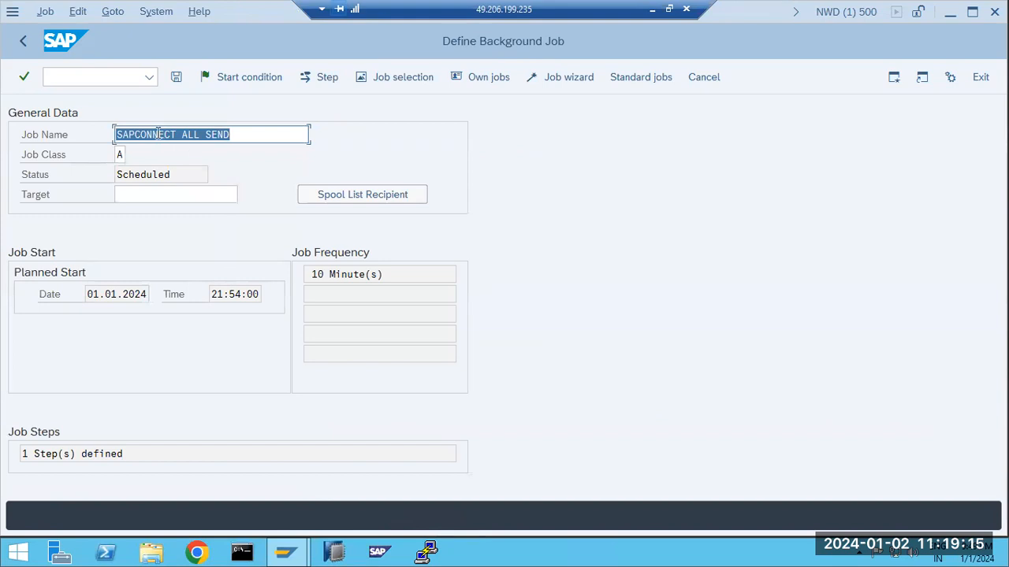
left_click(158, 134)
left_click(175, 77)
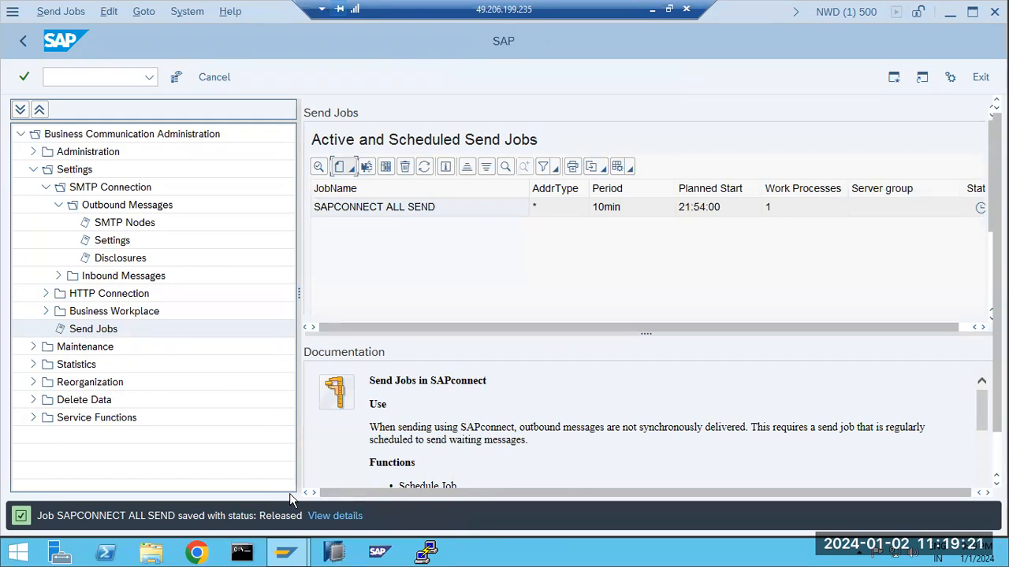
left_click(23, 50)
left_click(23, 51)
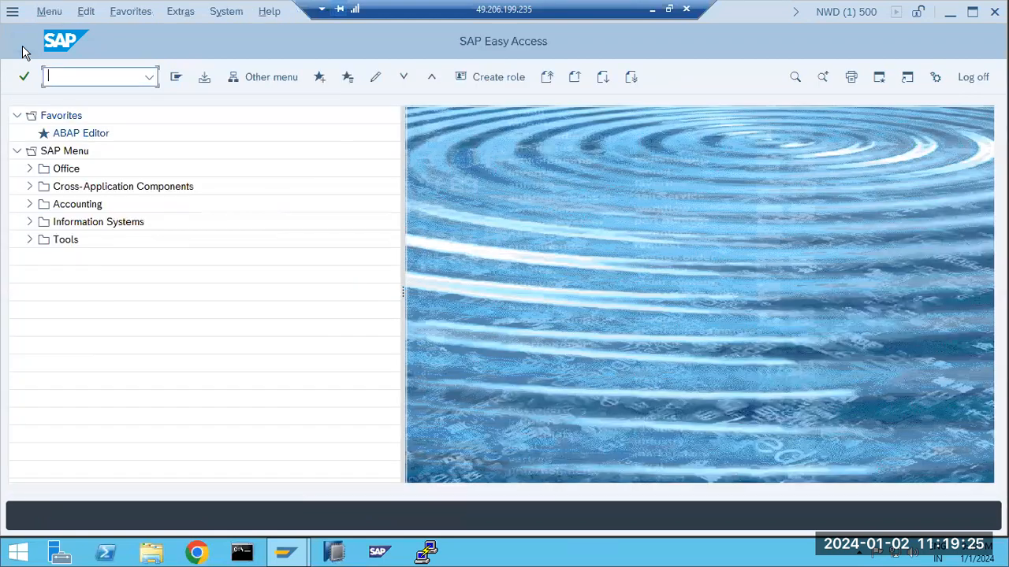
type("sm37")
key("Return")
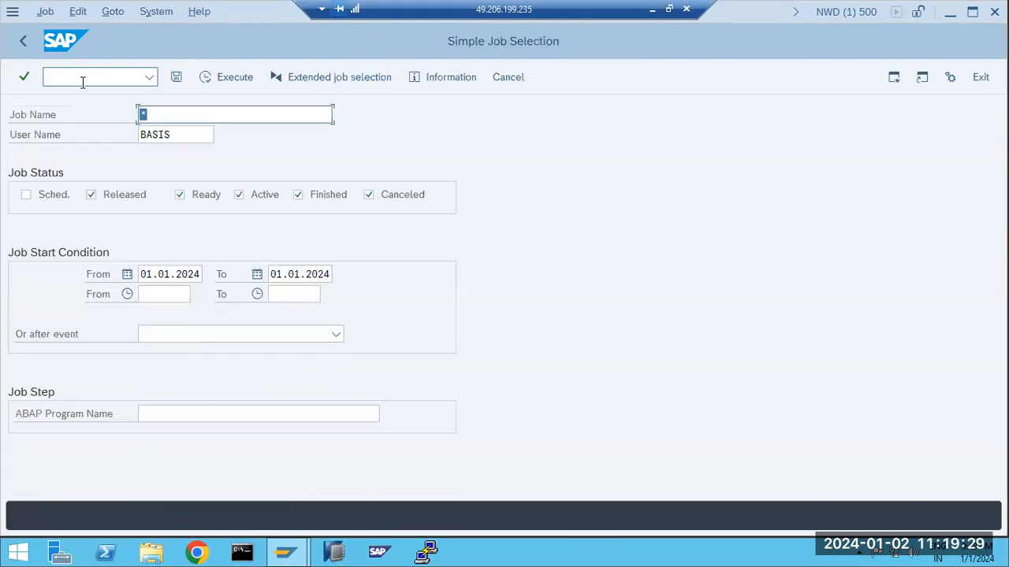
type("*")
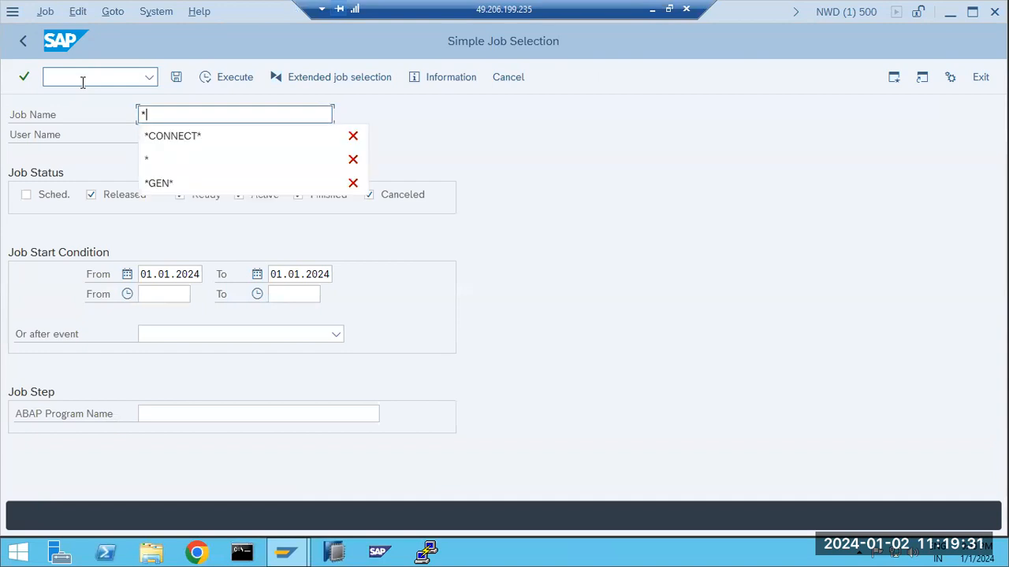
left_click(161, 139)
left_click(235, 77)
double_click(102, 266)
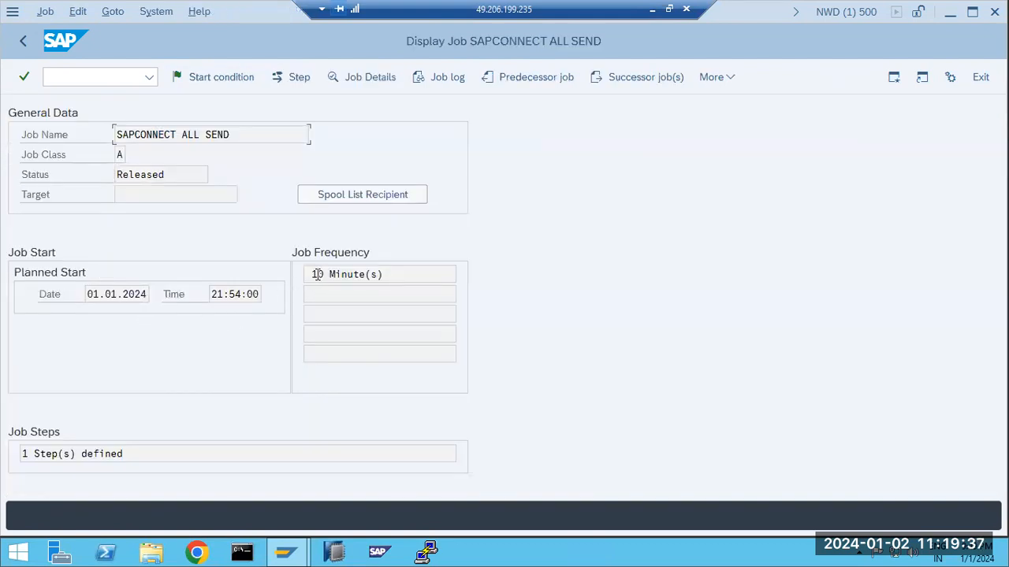
left_click_drag(317, 274, 359, 274)
left_click(22, 41)
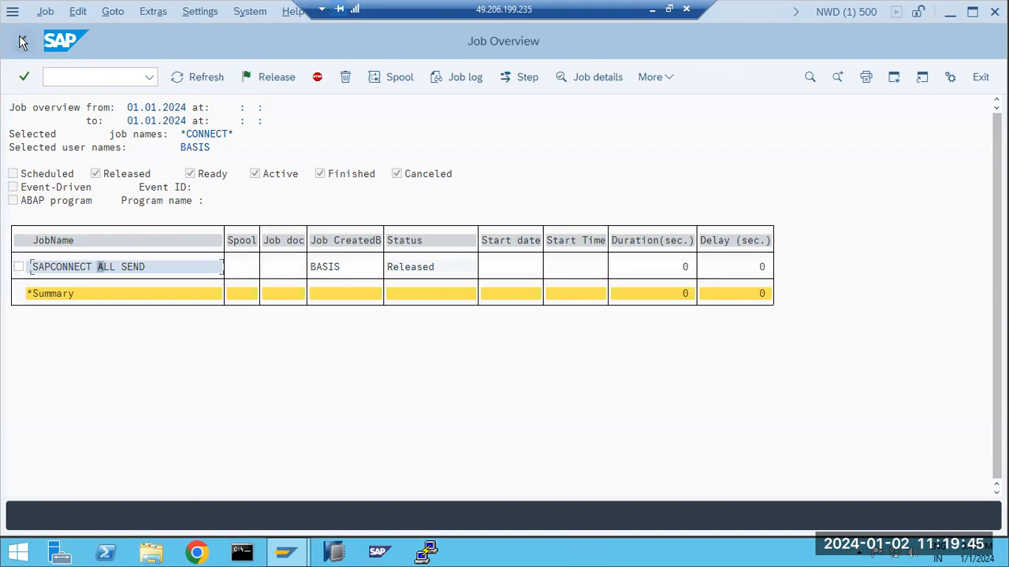
left_click(22, 41)
left_click(22, 41)
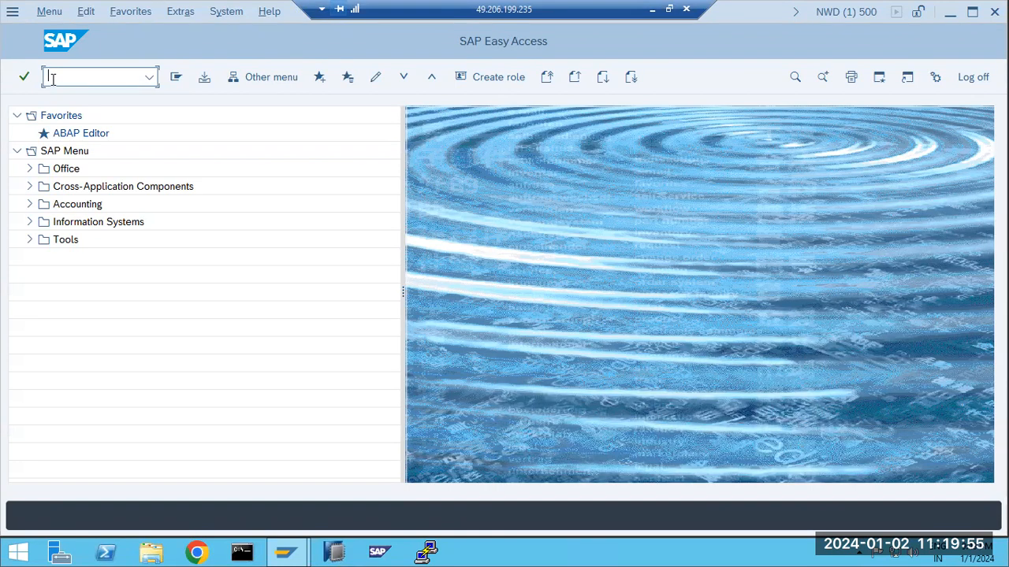
Launch SCOT, open the SMTP node settings, and close them without changes
type("ot")
key("Return")
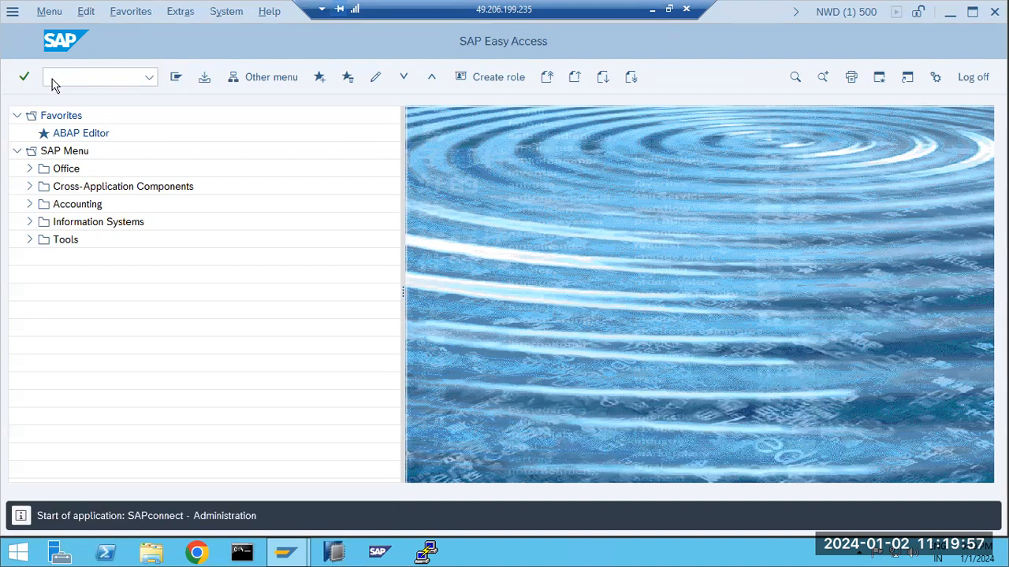
double_click(620, 175)
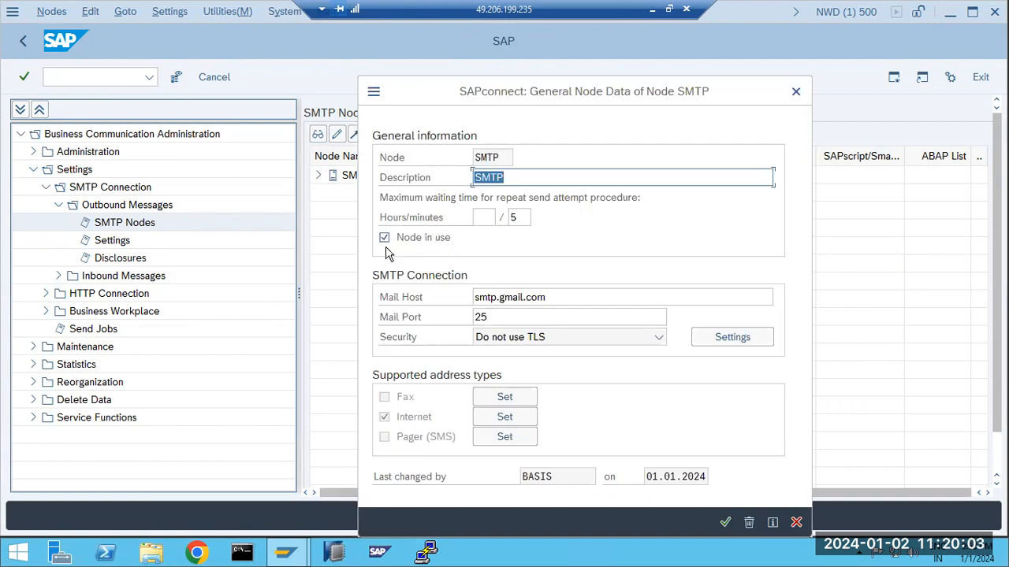
left_click(796, 523)
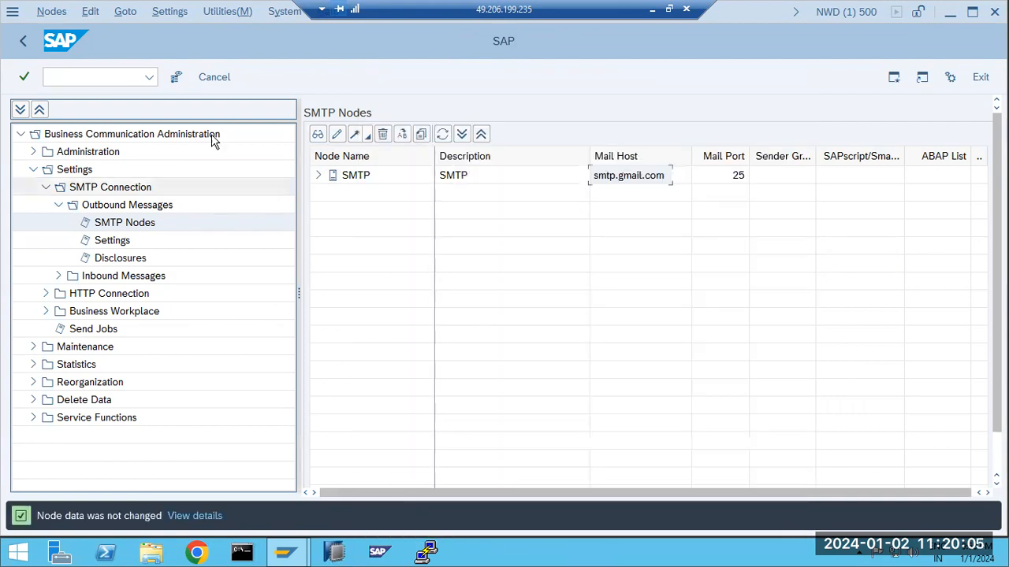
In SM37, list background jobs matching *CONNECT*
type("/nsm37")
key("Return")
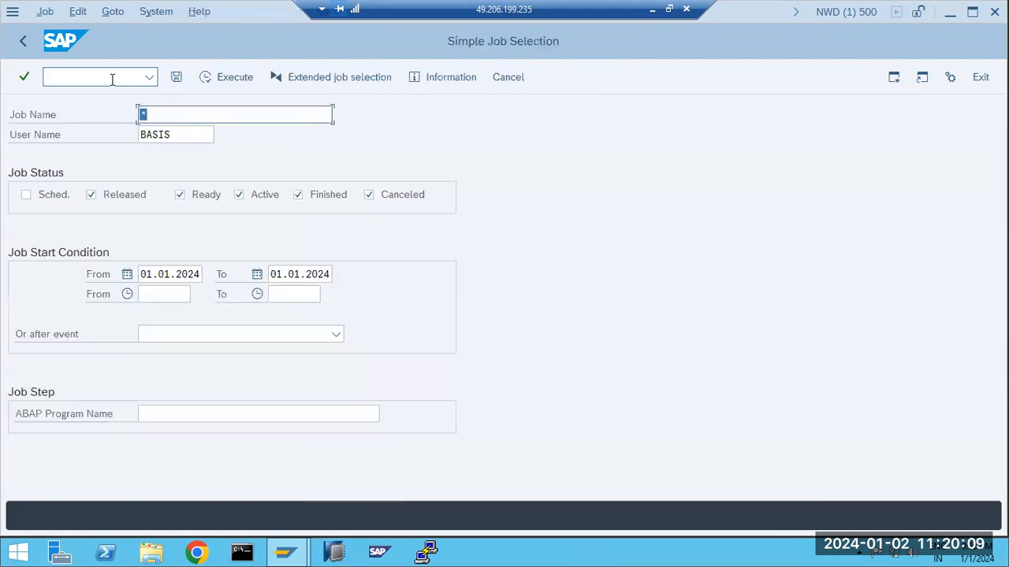
key("Delete")
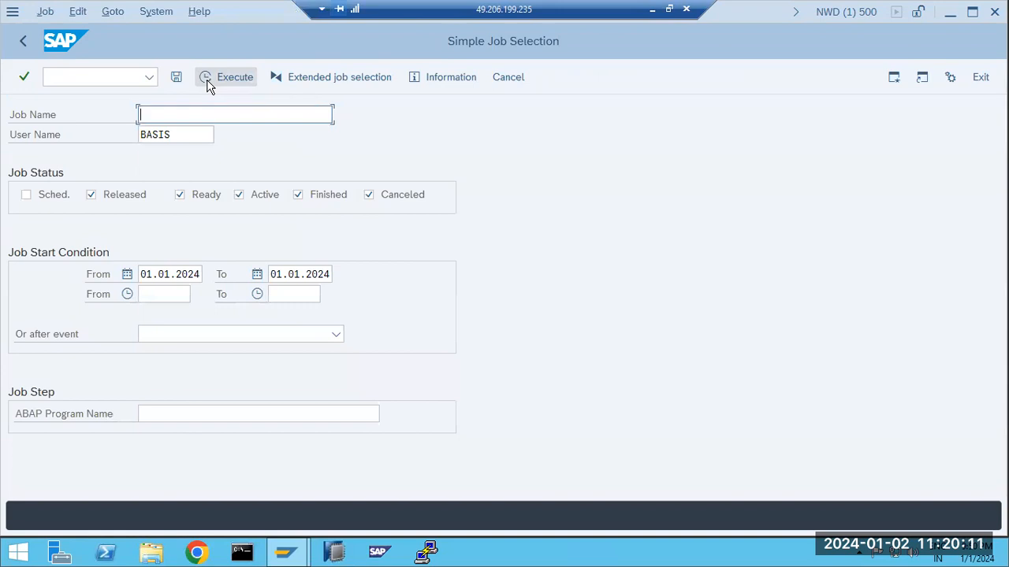
left_click(184, 134)
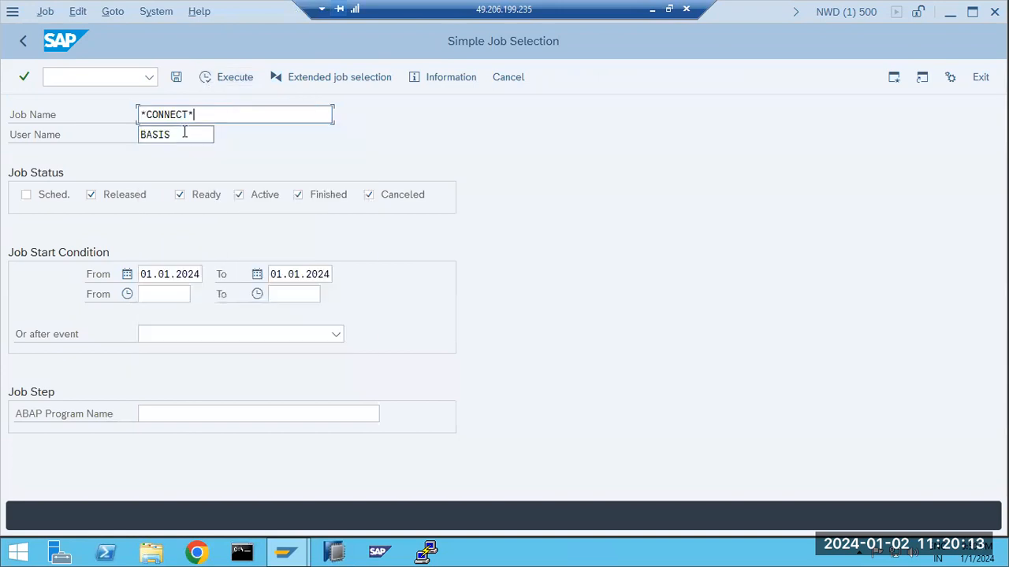
left_click(228, 79)
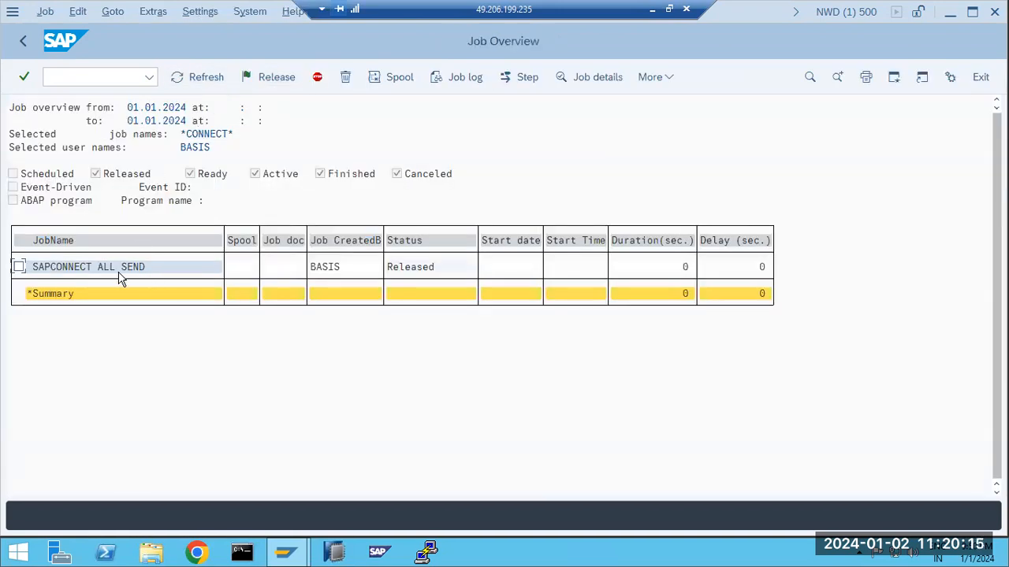
Open the SOST send requests overview with /nsost
left_click(74, 79)
type("/nsost")
key("Return")
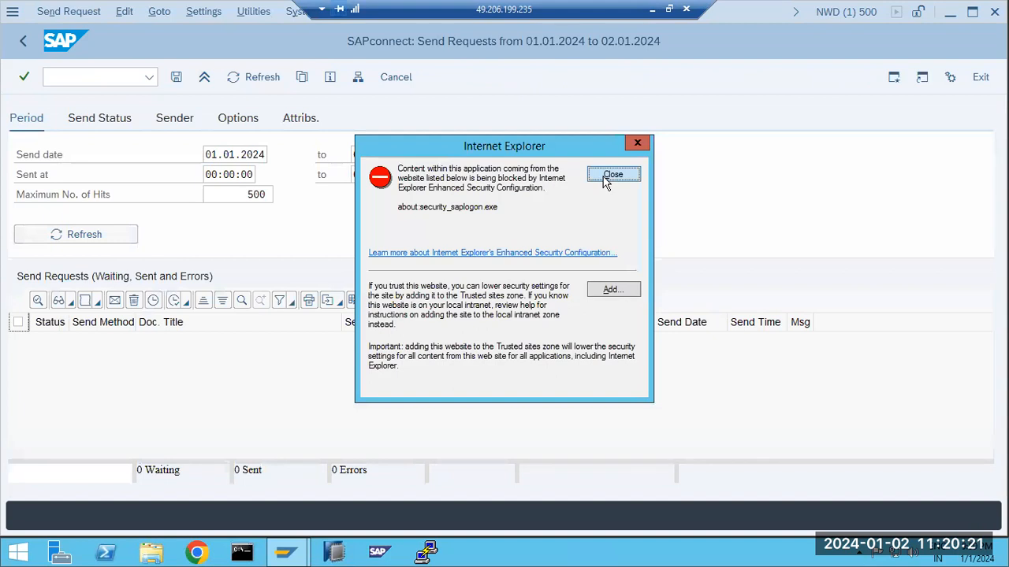
Dismiss the security warning, confirm no waiting send requests, and minimize SAP to show the Paint notes
left_click(612, 175)
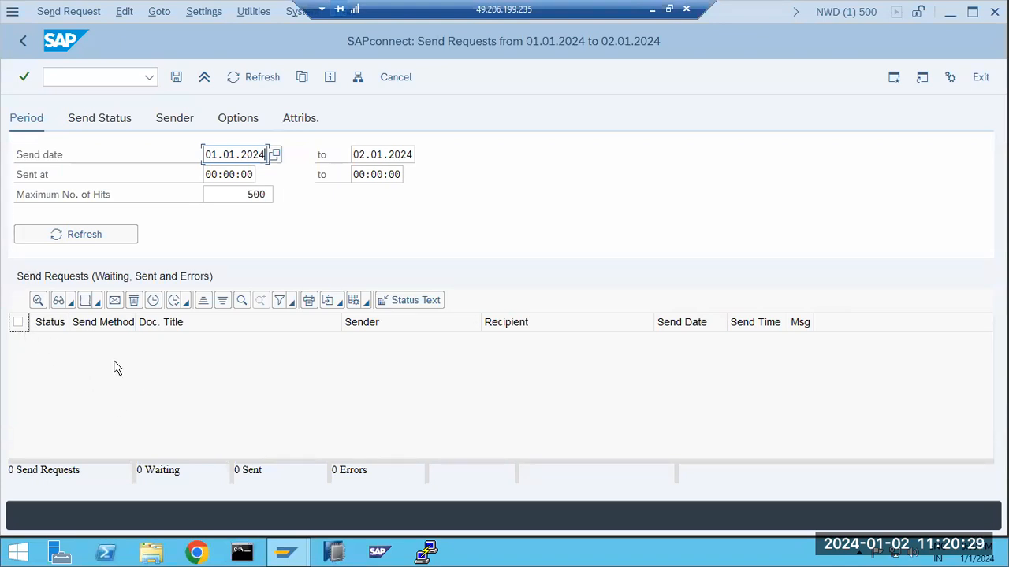
left_click(22, 41)
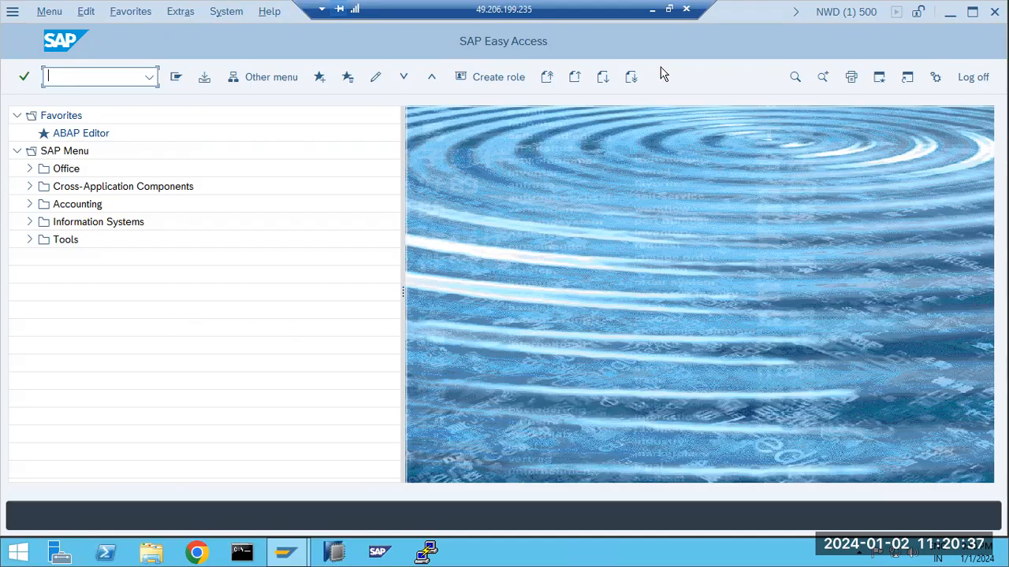
left_click(652, 9)
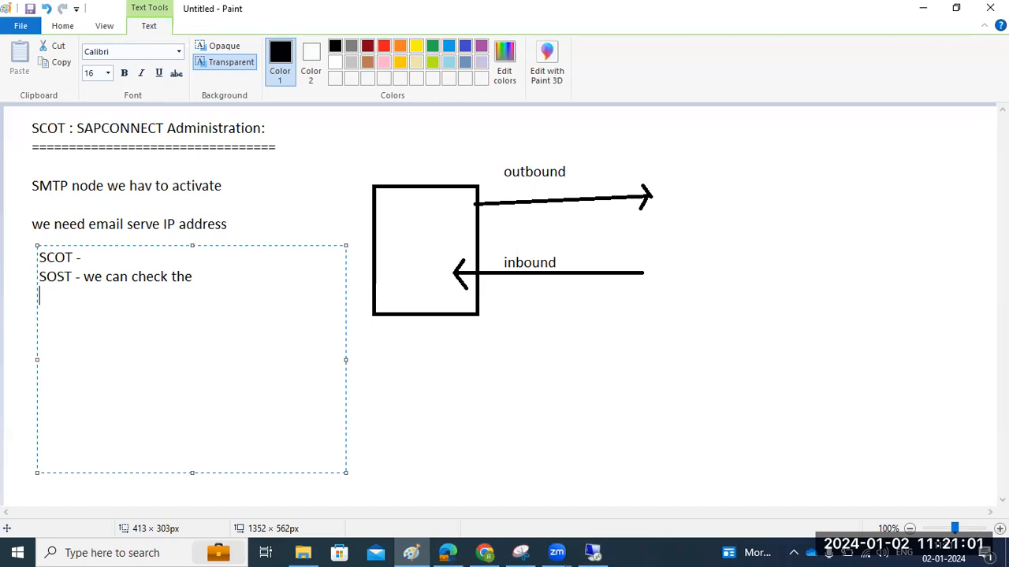
Add the note 'SBWP : SAP business workspace' in Paint, then launch SBWP in the SAP session
type("SBWP : SAP business works")
type("pace")
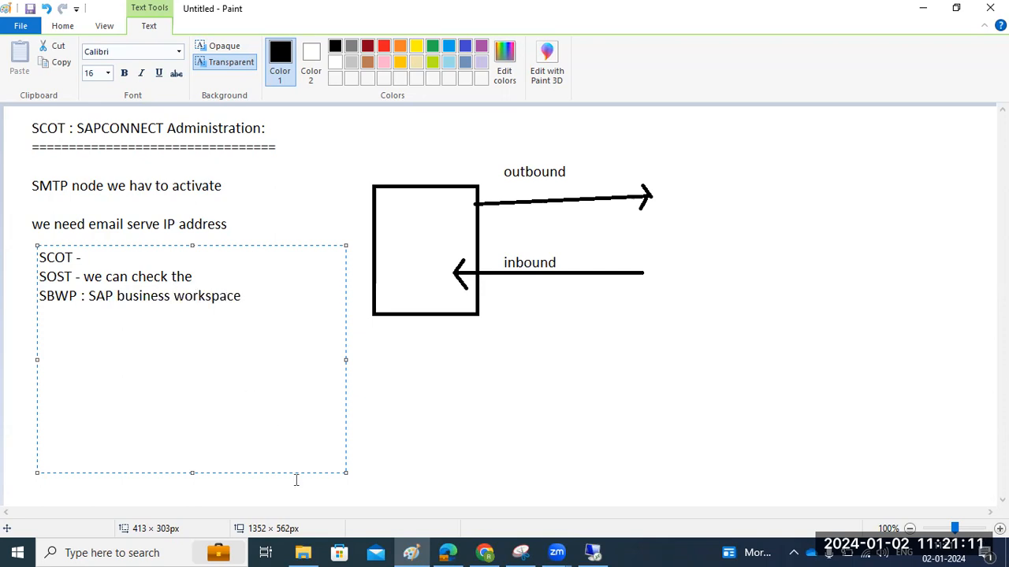
left_click(592, 553)
type("sbwp")
key("Return")
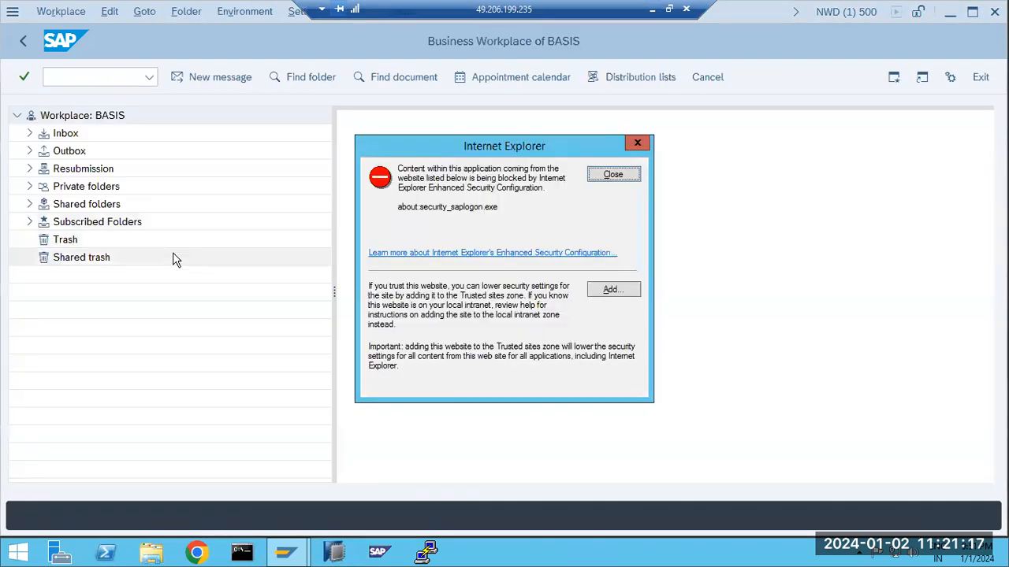
Close the Internet Explorer blocked-content warning over the Business Workplace and start a new message
left_click(614, 175)
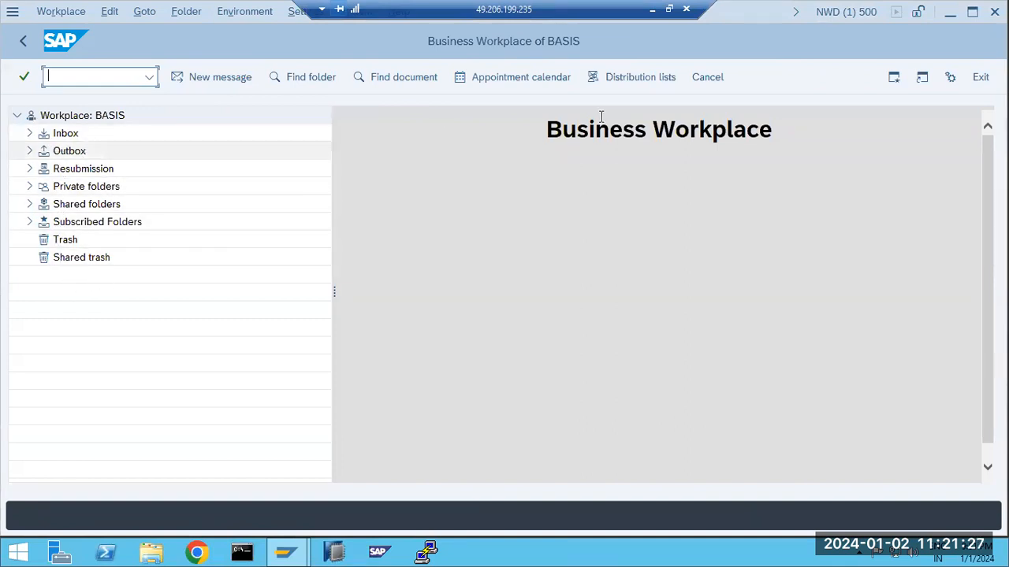
triple_click(694, 128)
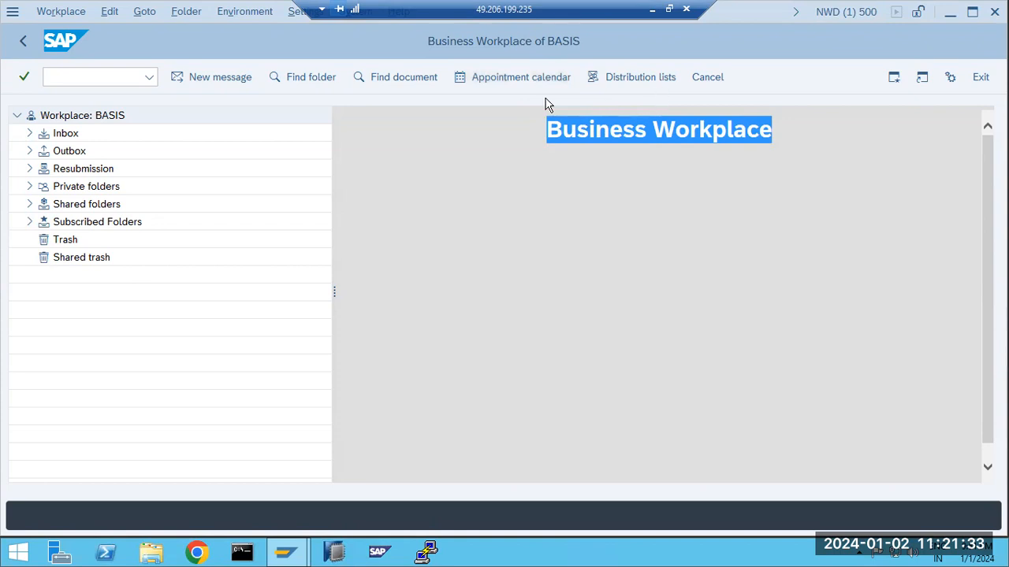
left_click(188, 78)
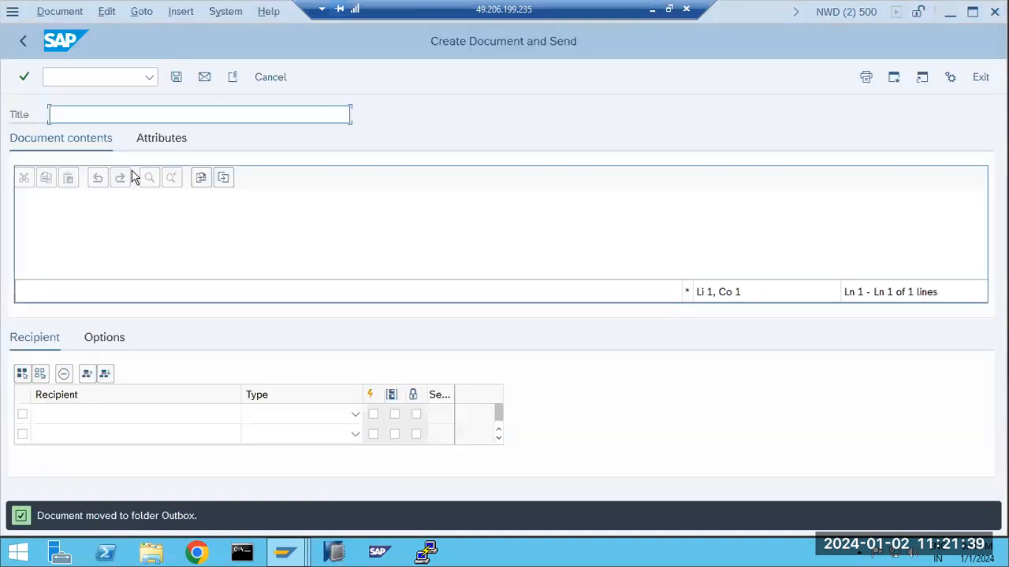
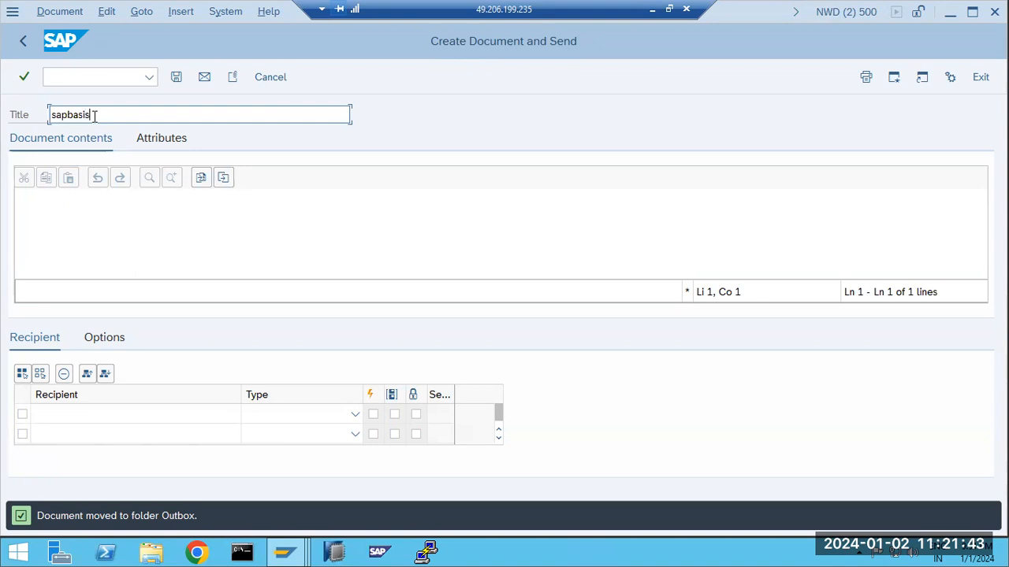
Replace the message title with TEST
key("ctrl+a")
left_click(104, 119)
key("ctrl+a")
key("ctrl+c")
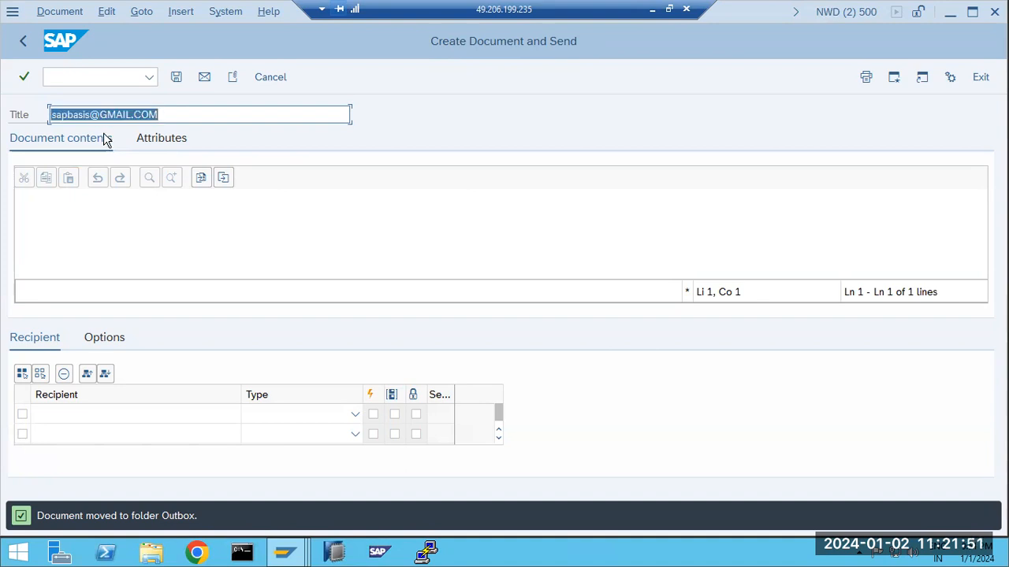
type("TEST")
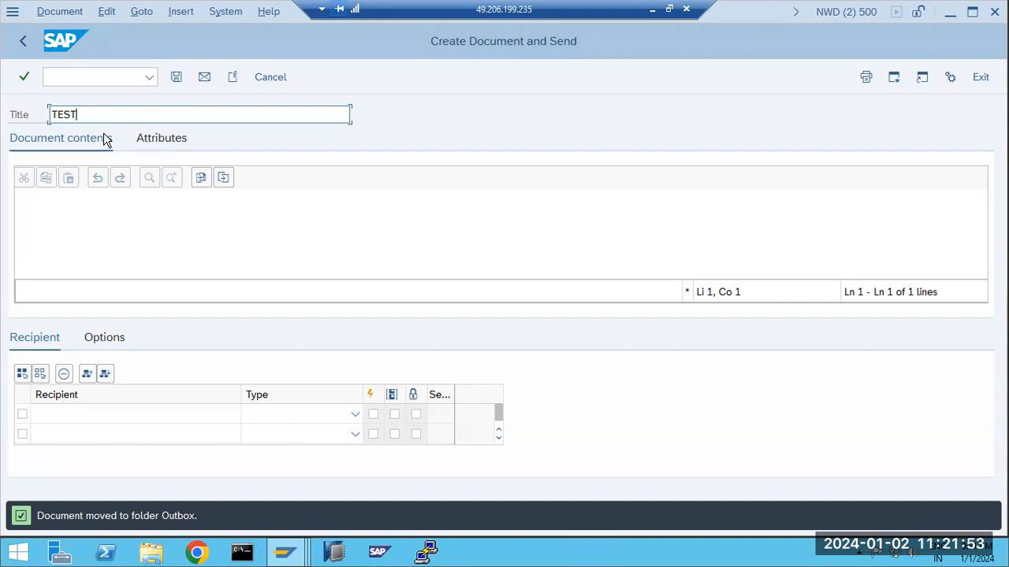
left_click(63, 210)
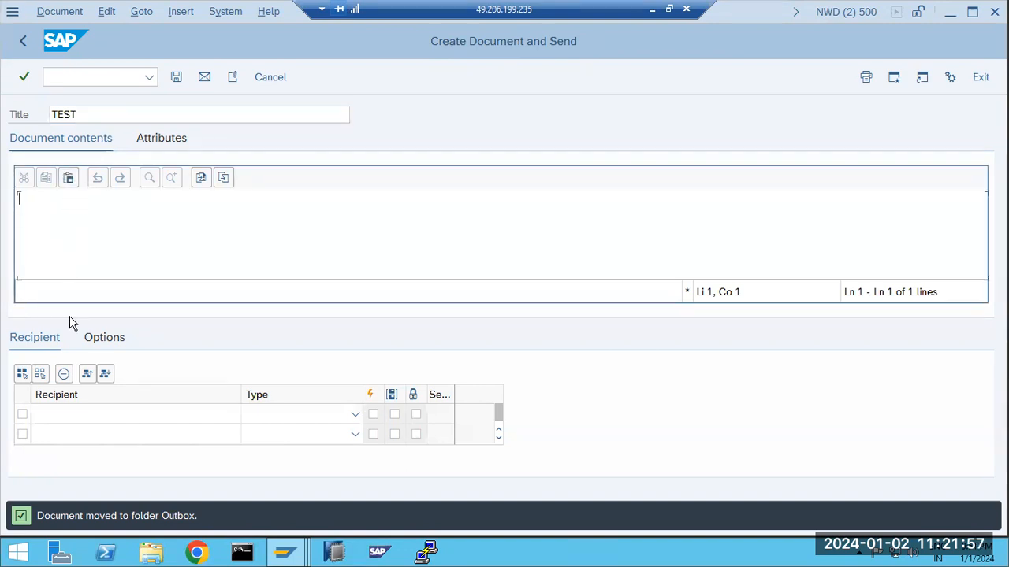
Add the pasted e-mail recipient as External Address, marked Express and Send as copy
left_click(52, 415)
key("ctrl+v")
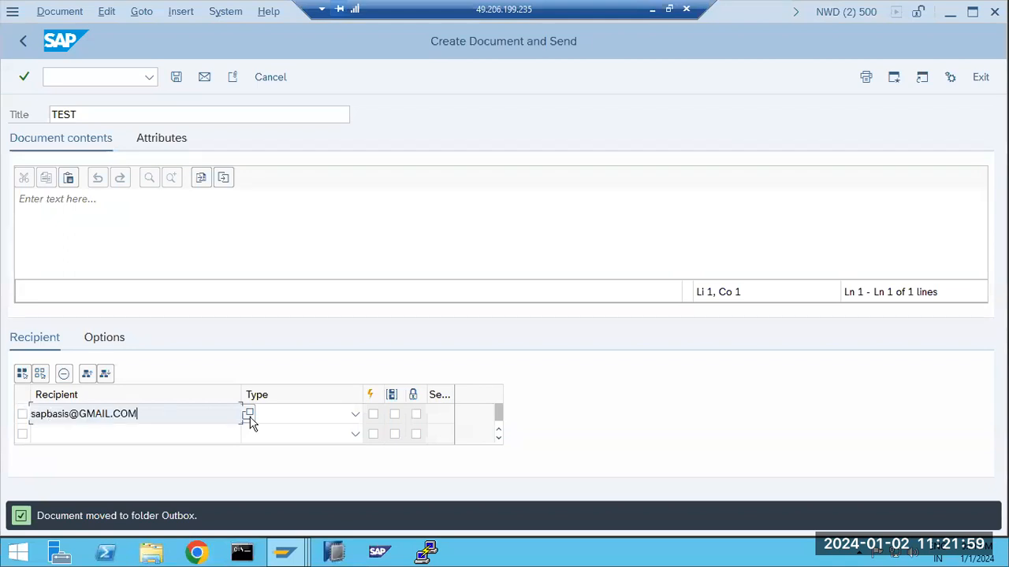
left_click(353, 415)
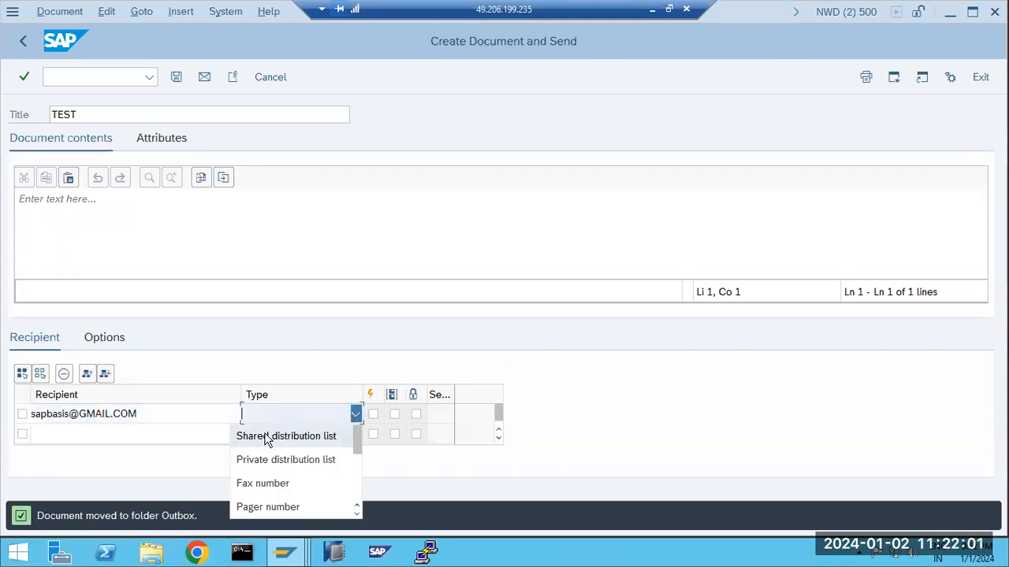
scroll(260, 487, "down", 3)
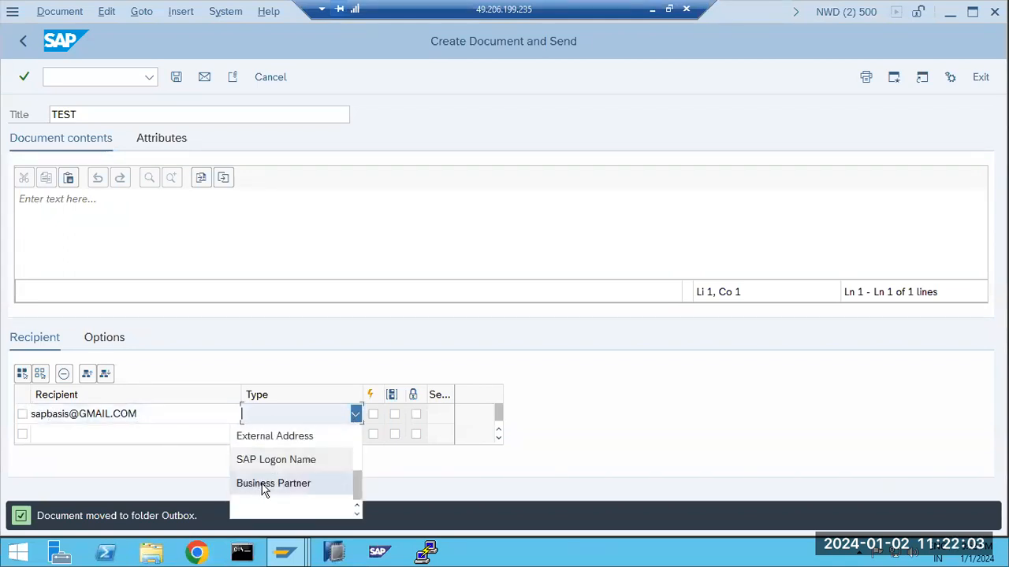
scroll(264, 491, "up", 1)
scroll(263, 489, "down", 1)
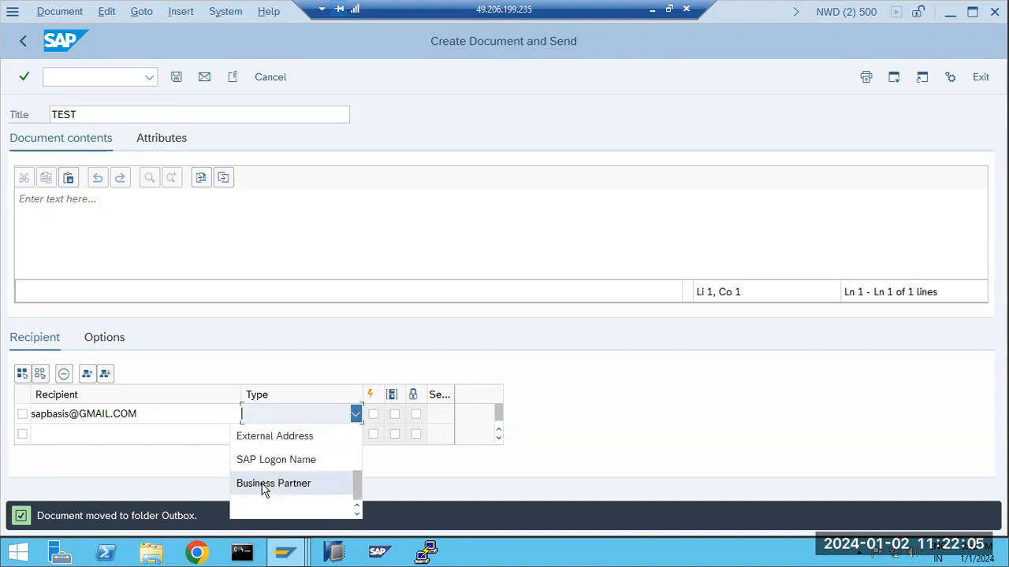
left_click(261, 438)
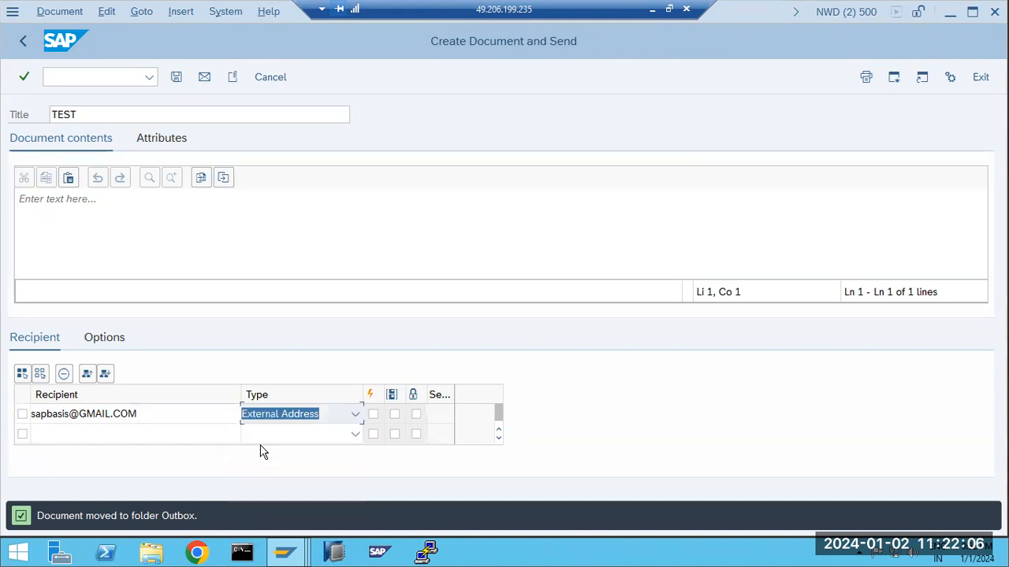
left_click(373, 414)
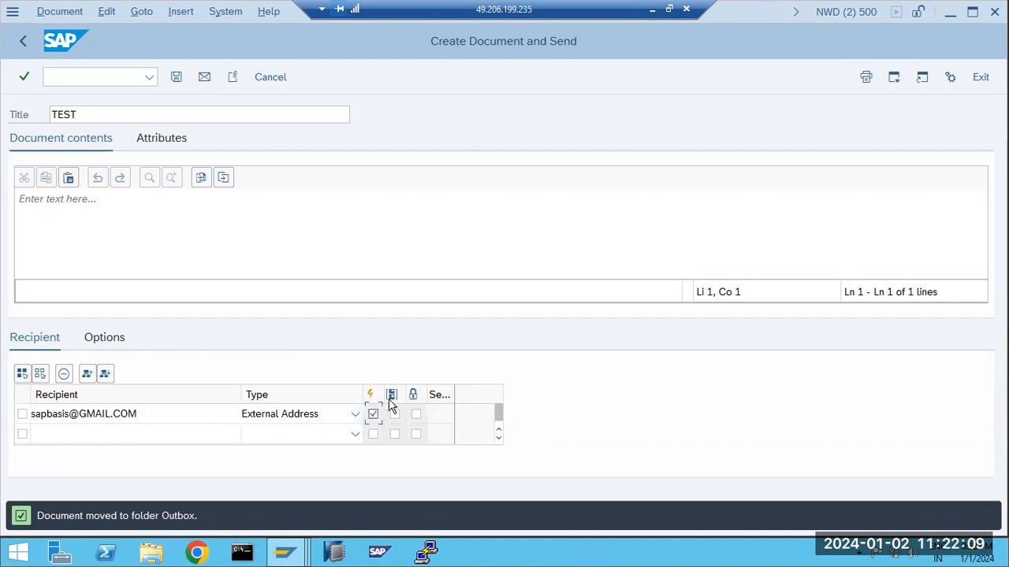
left_click(394, 414)
Write the body 'Team , sdfrgf' and send the message
left_click(76, 214)
type("Team , sdfrgf")
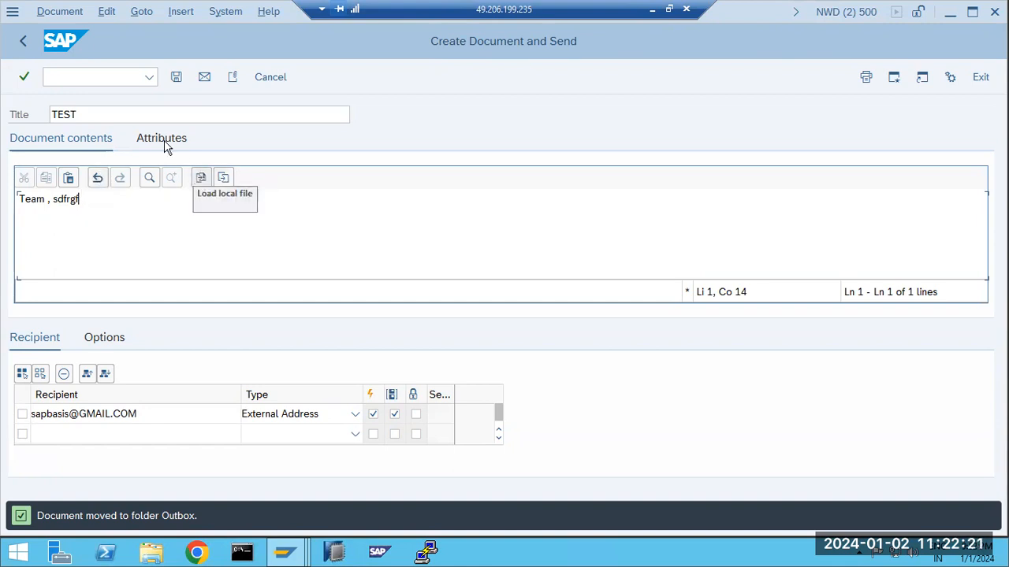
left_click(206, 77)
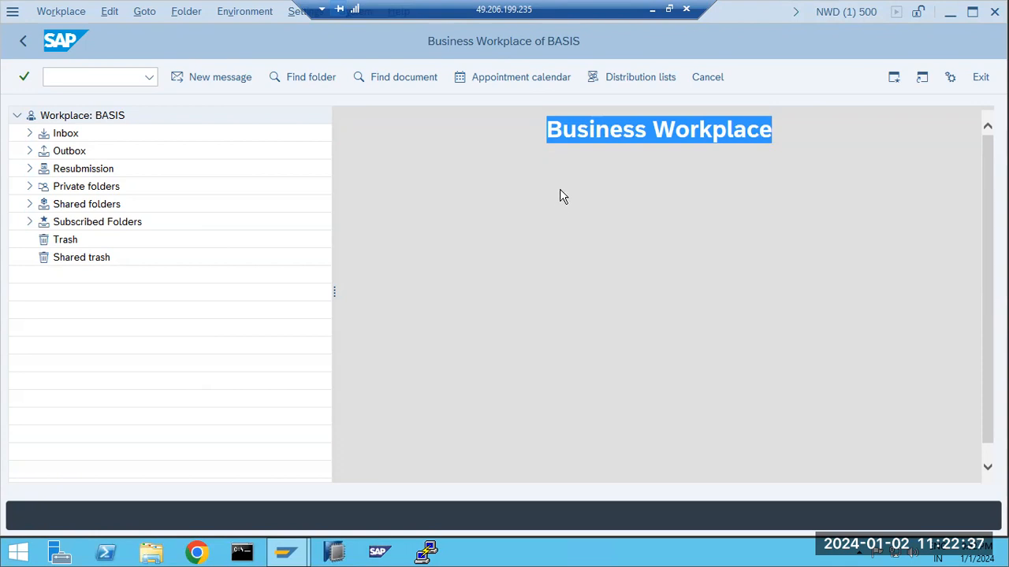
Open SOST via /nsost, close the security warning, and select the waiting TEST send request
left_click(93, 79)
type("/nsost")
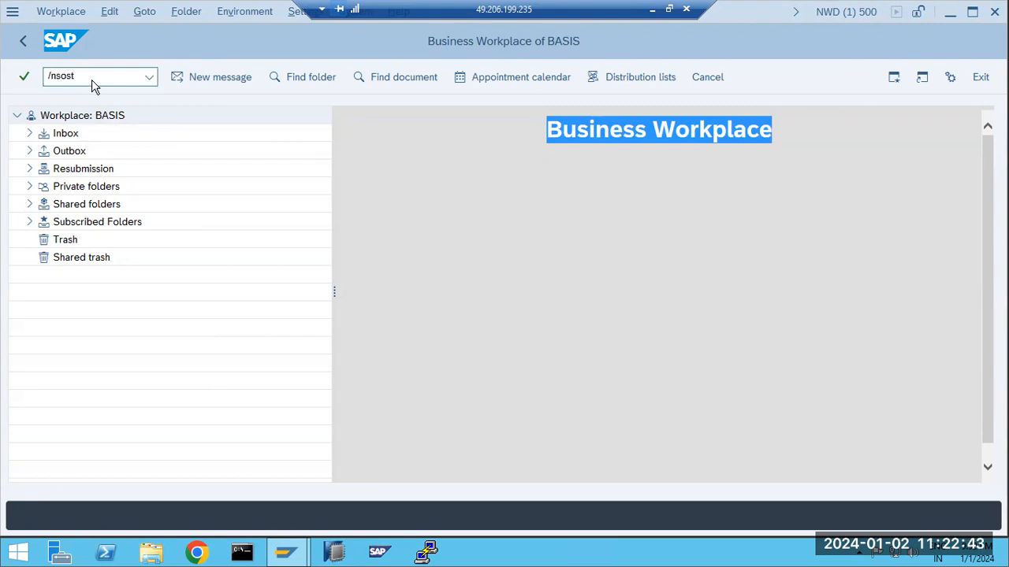
key("Return")
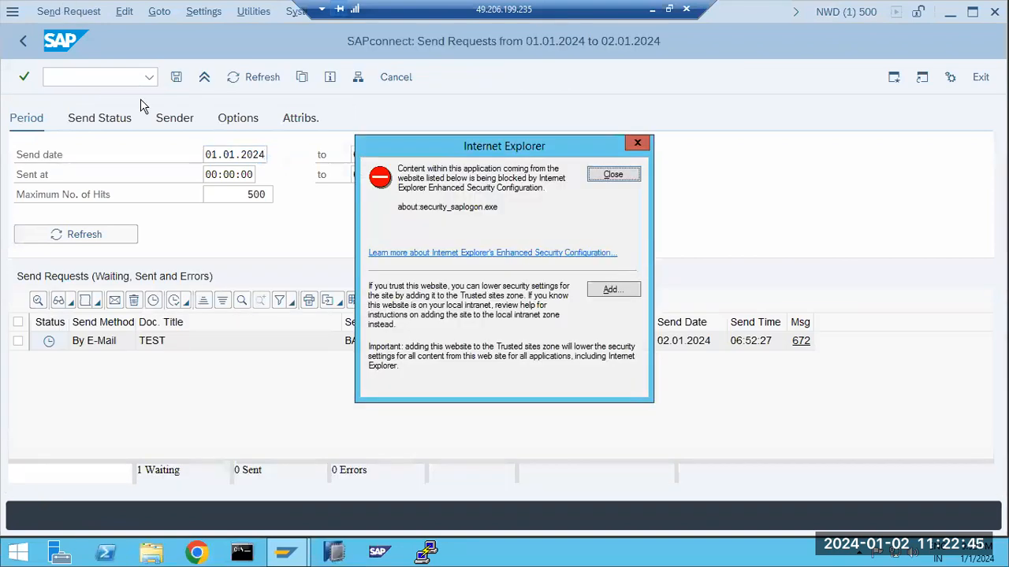
left_click(620, 174)
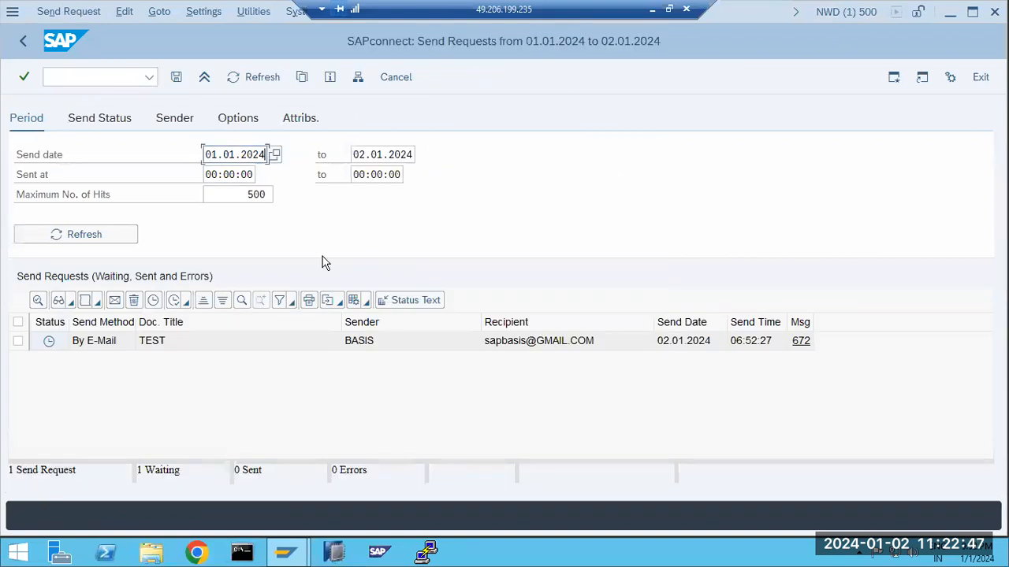
left_click(18, 341)
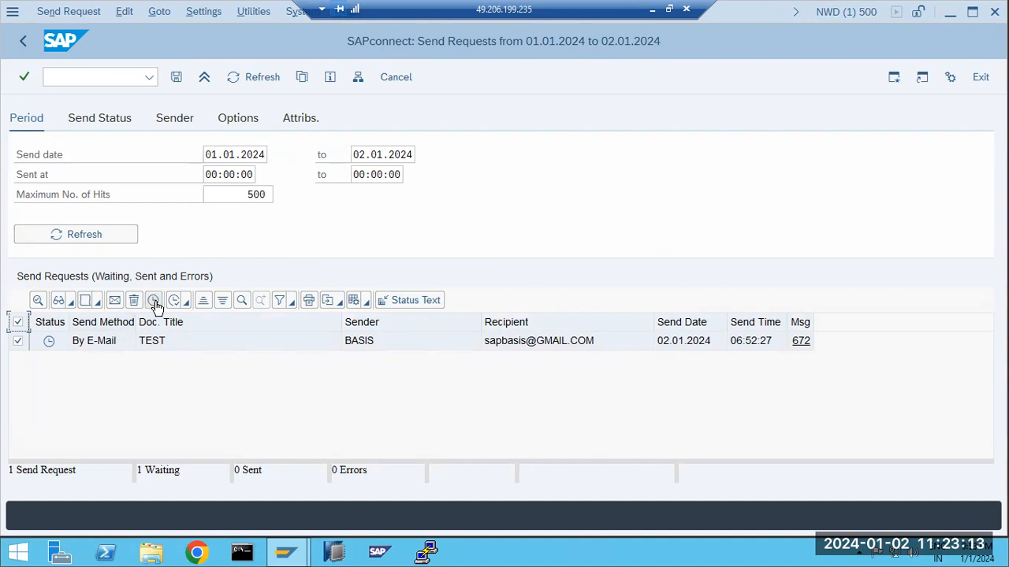
left_click(174, 304)
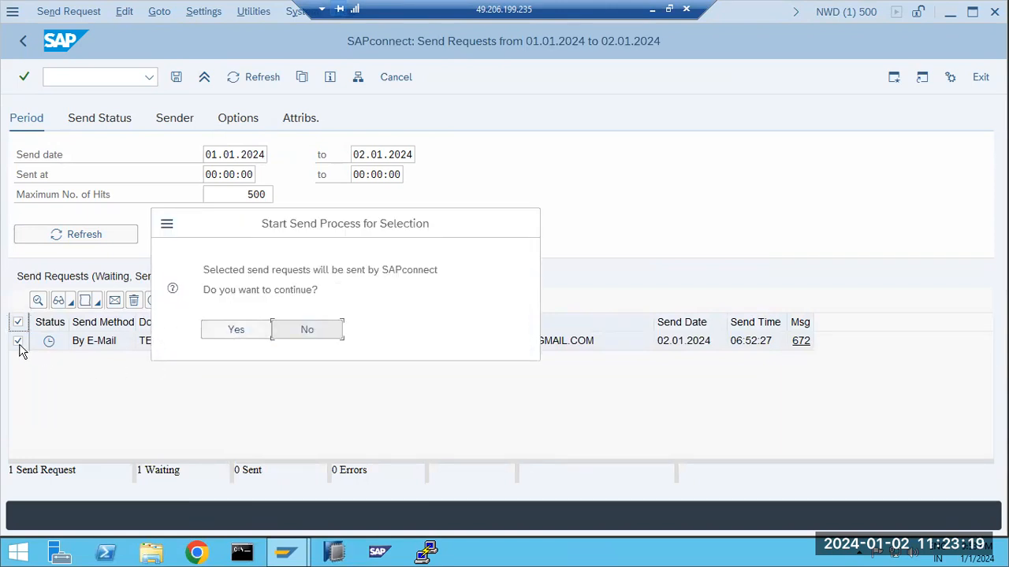
left_click(253, 331)
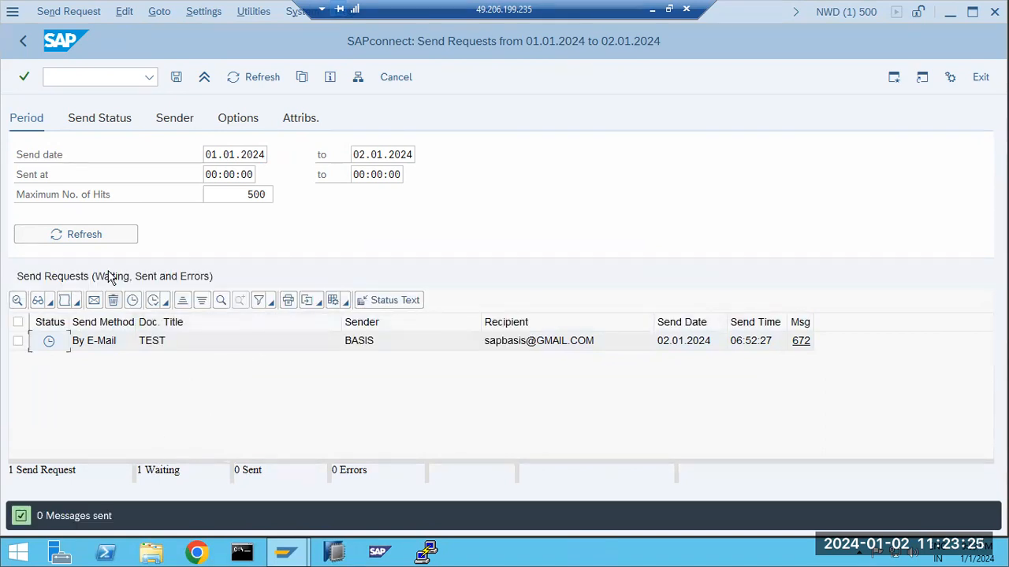
left_click(232, 79)
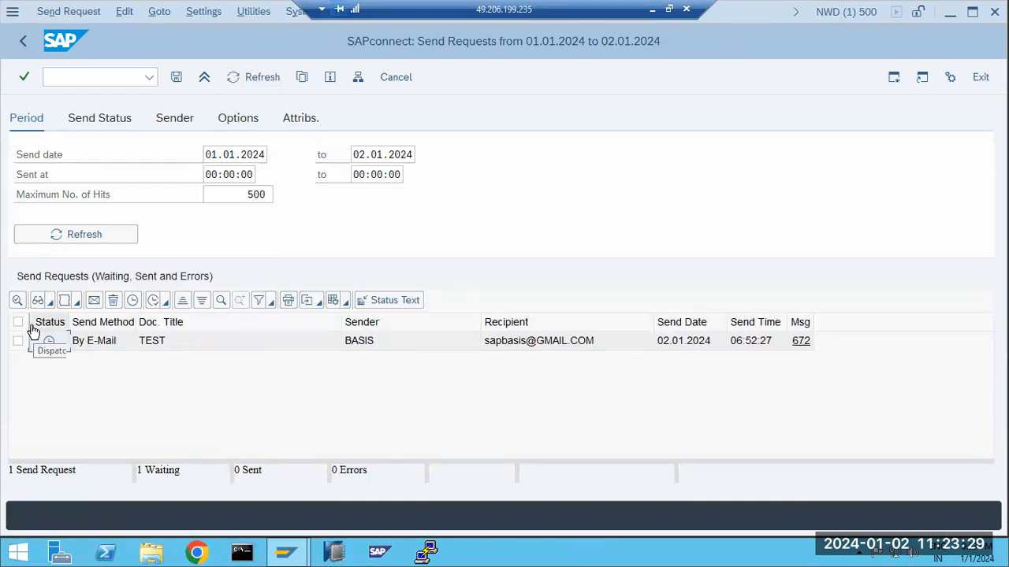
left_click(17, 322)
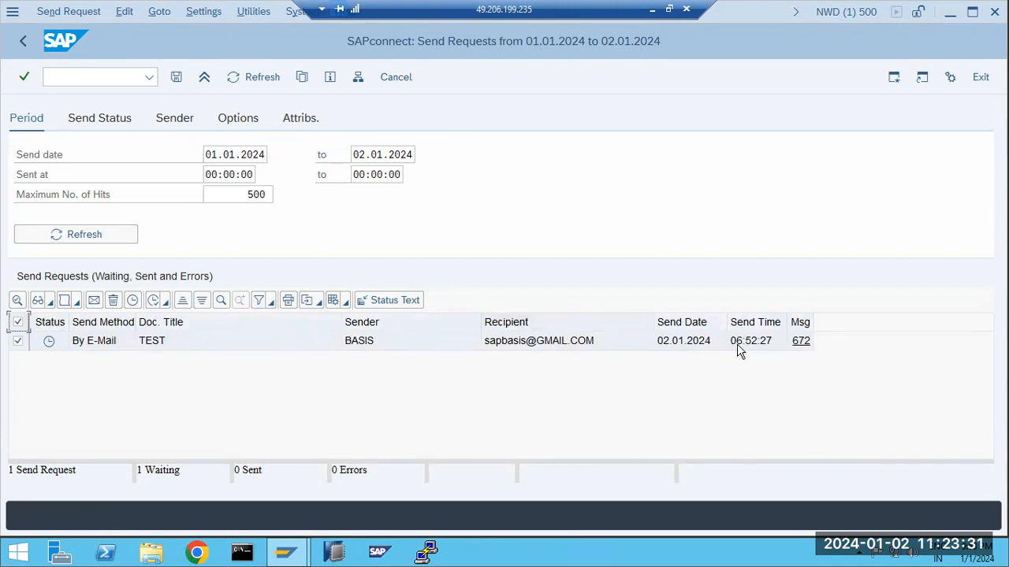
left_click(800, 344)
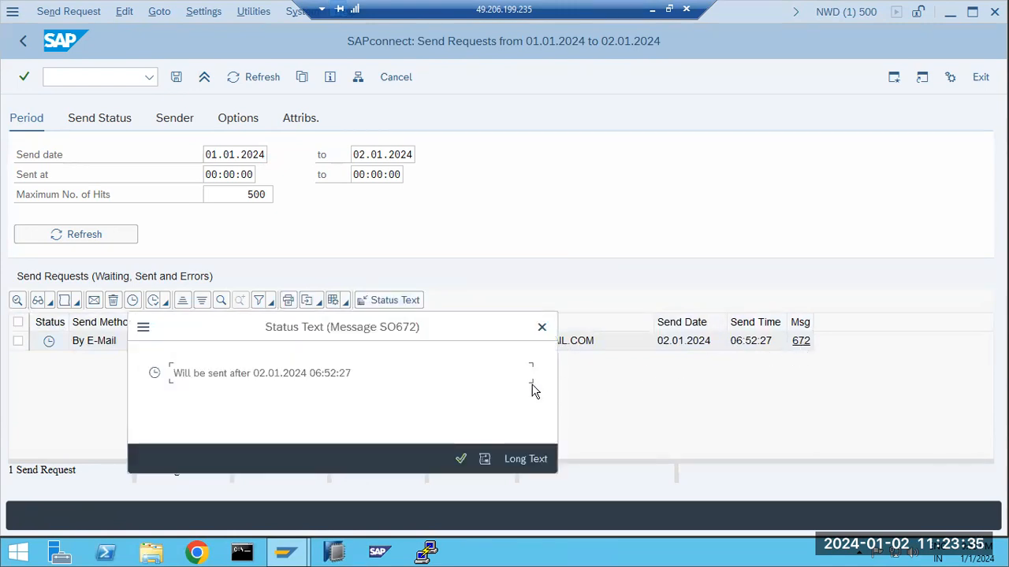
left_click_drag(175, 373, 367, 383)
left_click(461, 458)
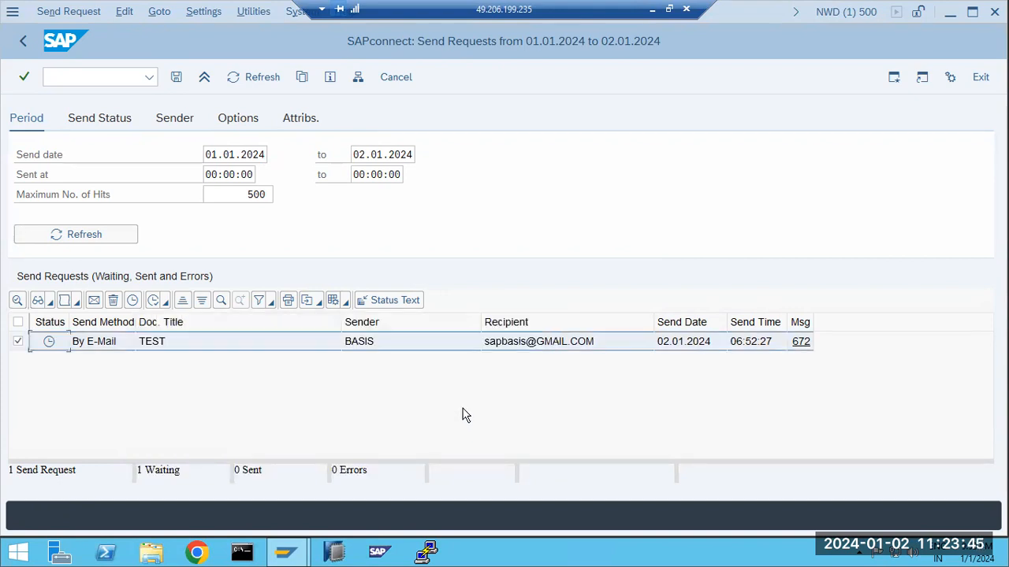
Try resending the TEST request and check its do-not-send-before time without changes
left_click(96, 305)
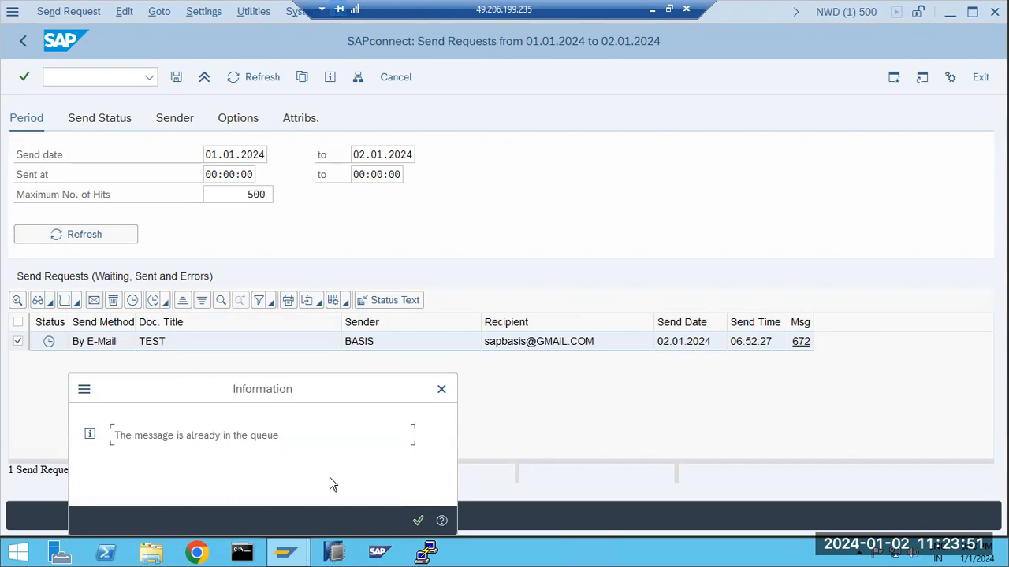
left_click(416, 521)
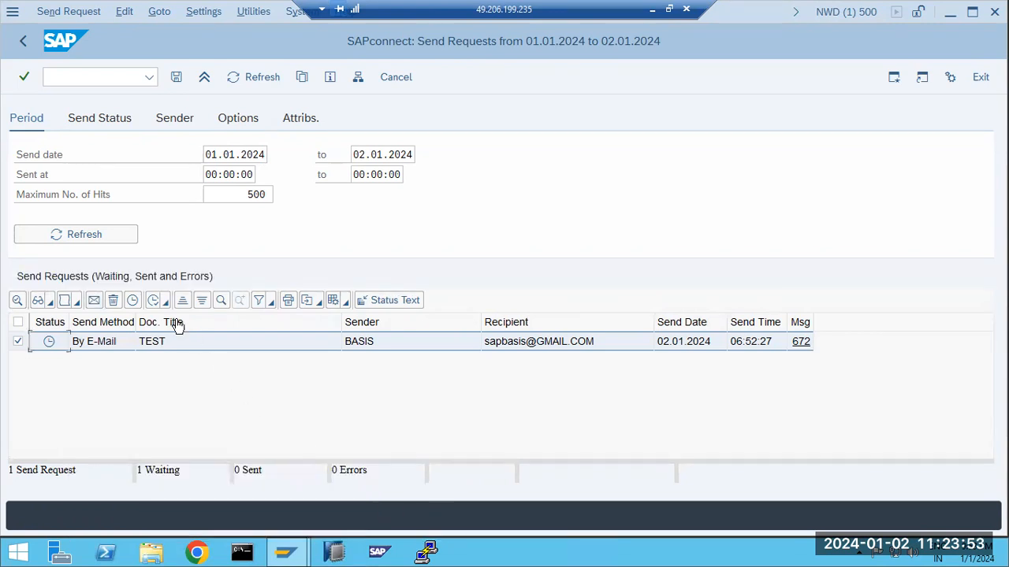
left_click(133, 301)
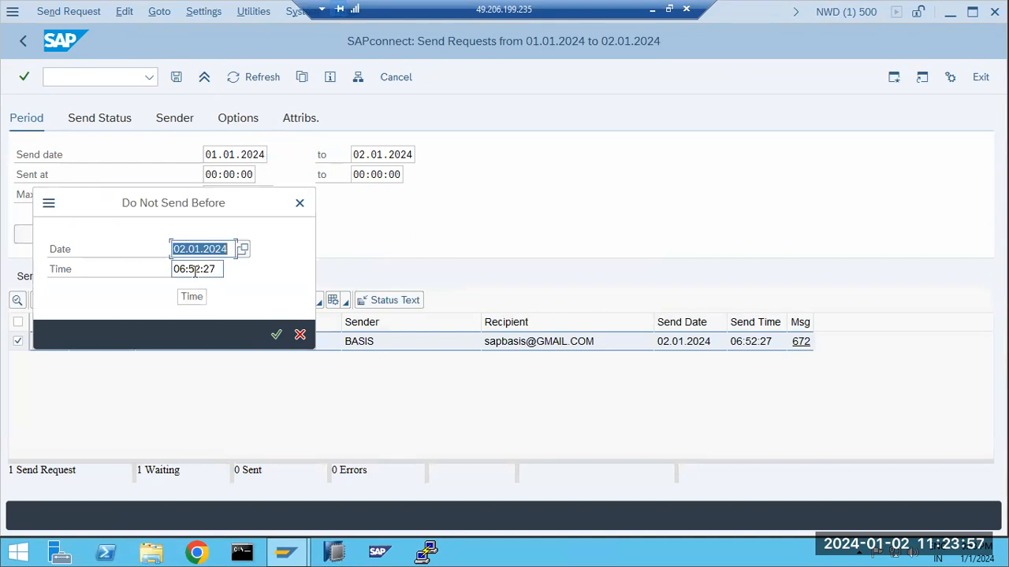
left_click(296, 339)
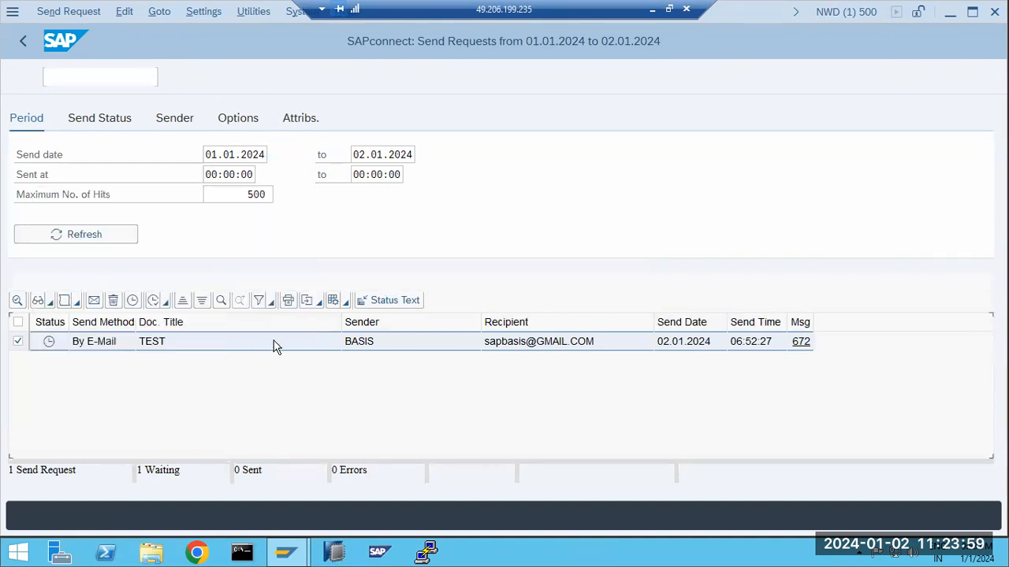
Start the send process for the TEST request, confirm it, and refresh the send requests list
left_click(166, 306)
left_click(189, 325)
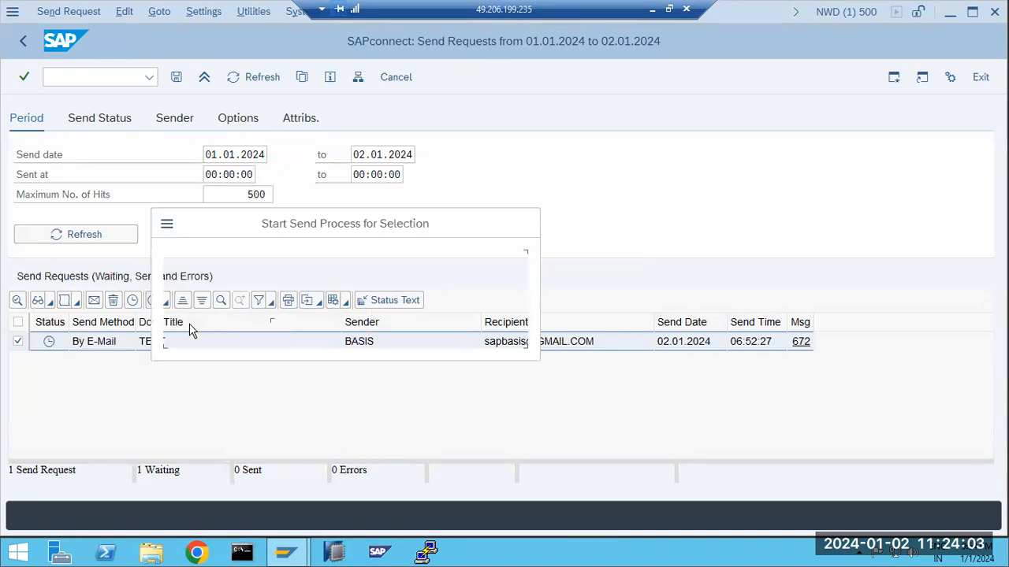
left_click(239, 332)
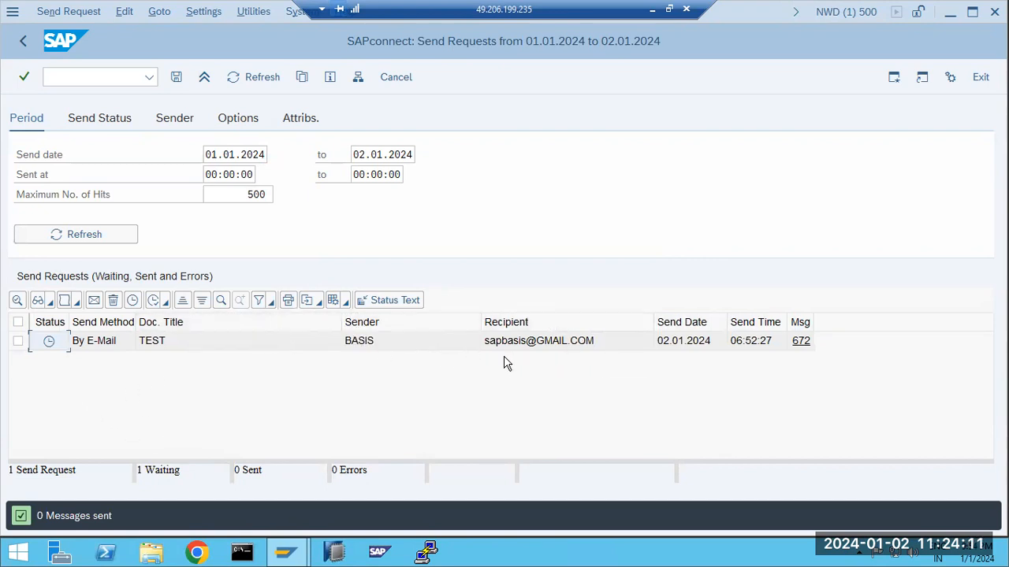
left_click(79, 237)
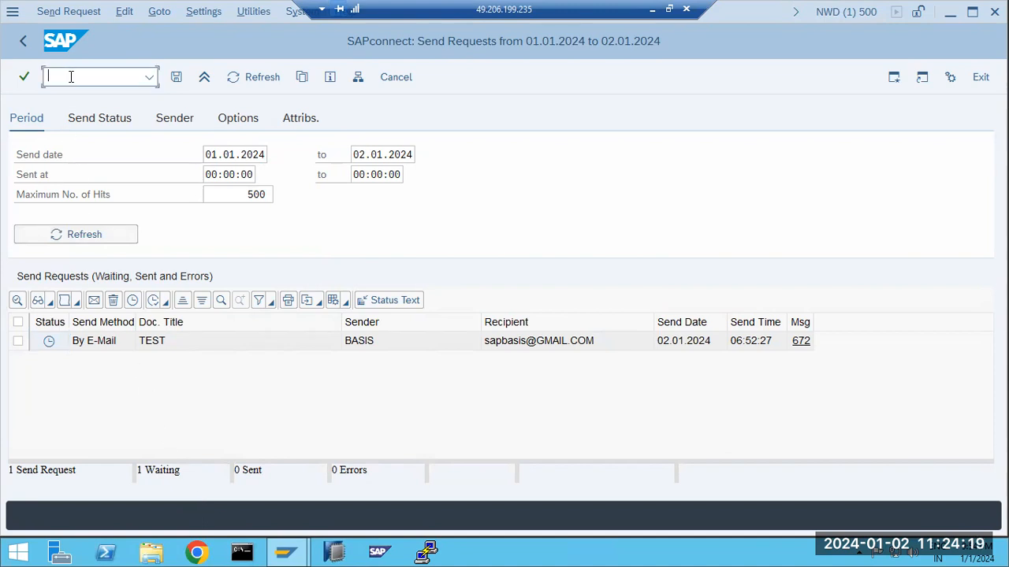
key("alt+g")
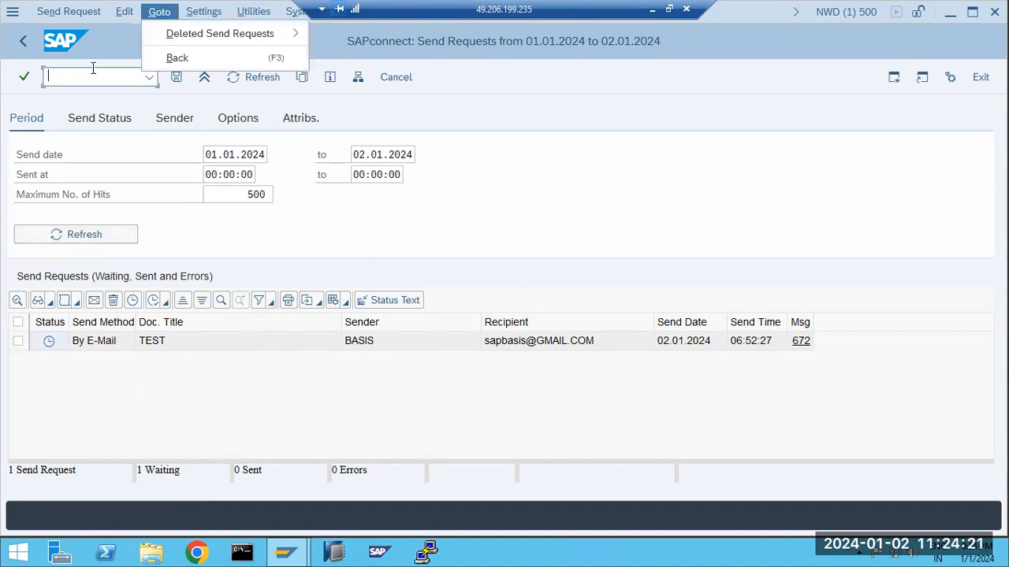
key("Left")
key("Left")
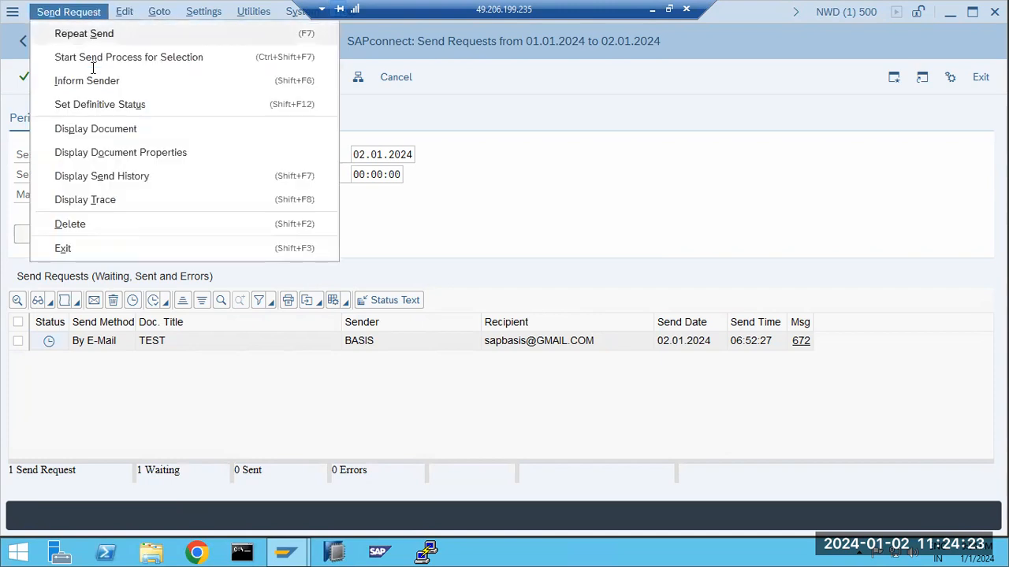
left_click(146, 428)
left_click(59, 76)
In SM37, list the jobs matching the *CONNECT* job name filter
type("/nsm")
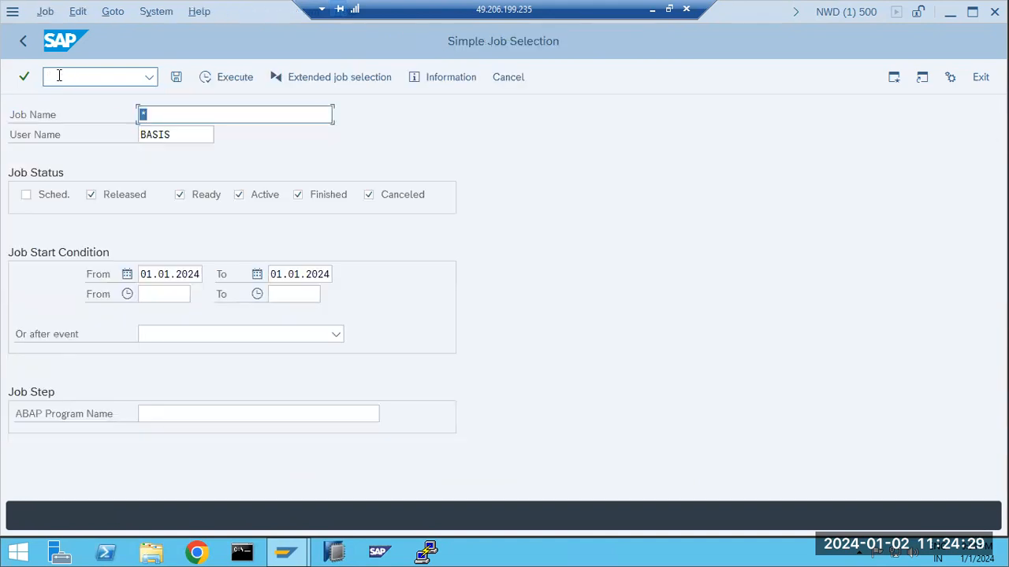
key("BackSpace")
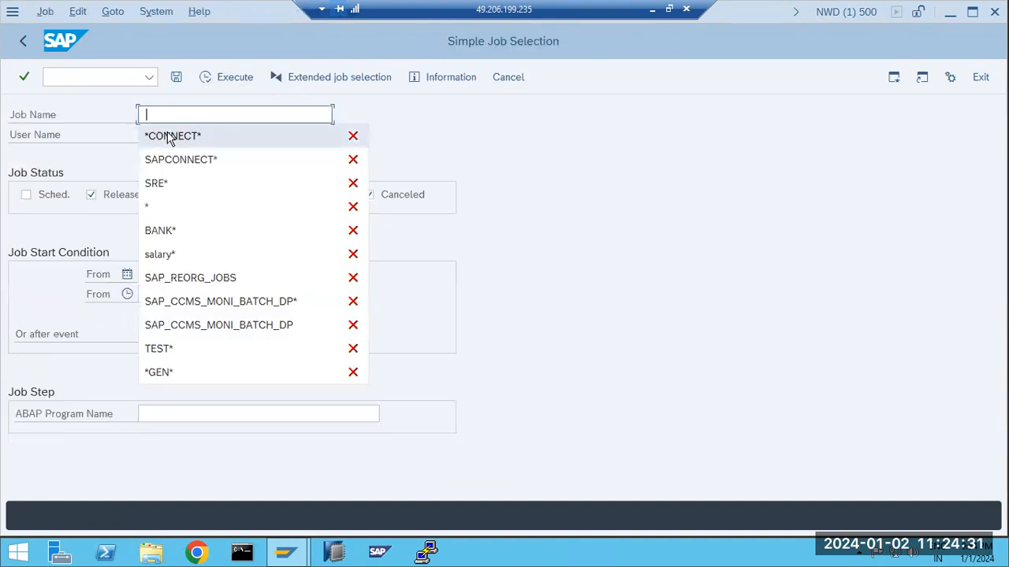
left_click(168, 135)
left_click(224, 78)
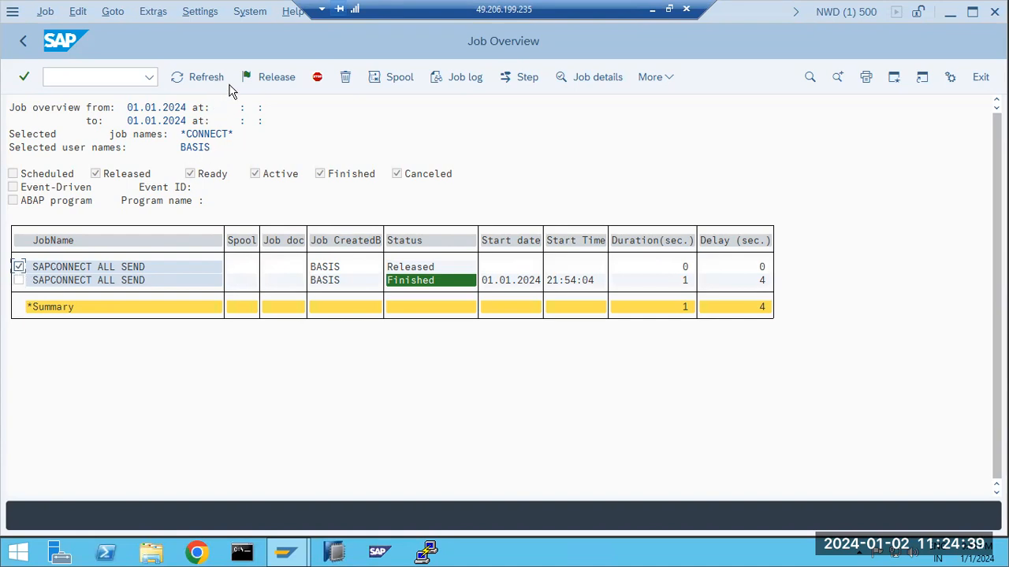
Reschedule the SAPCONNECT ALL SEND job to run once immediately, not periodic, and save
key("F10")
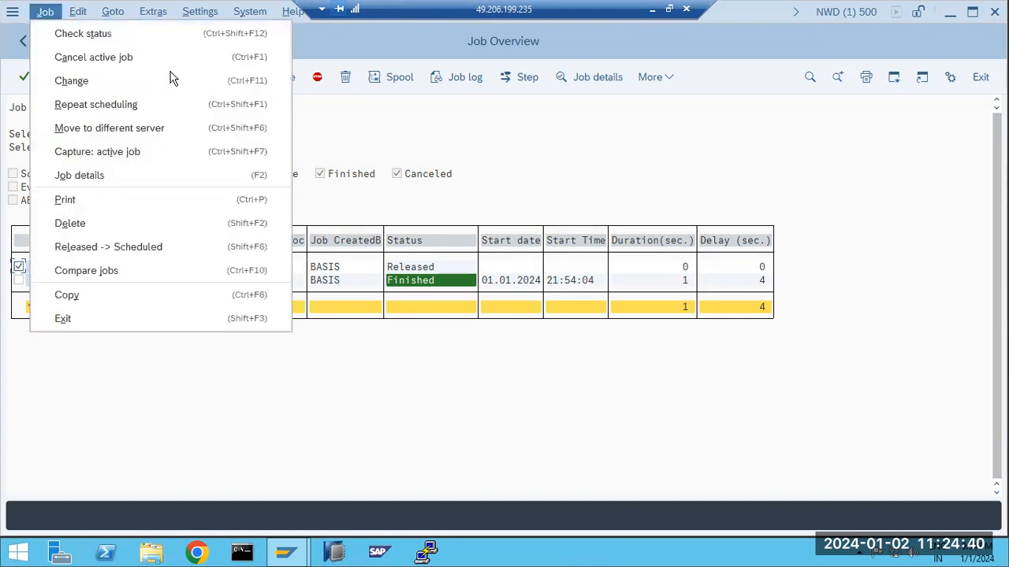
left_click(76, 107)
left_click(82, 118)
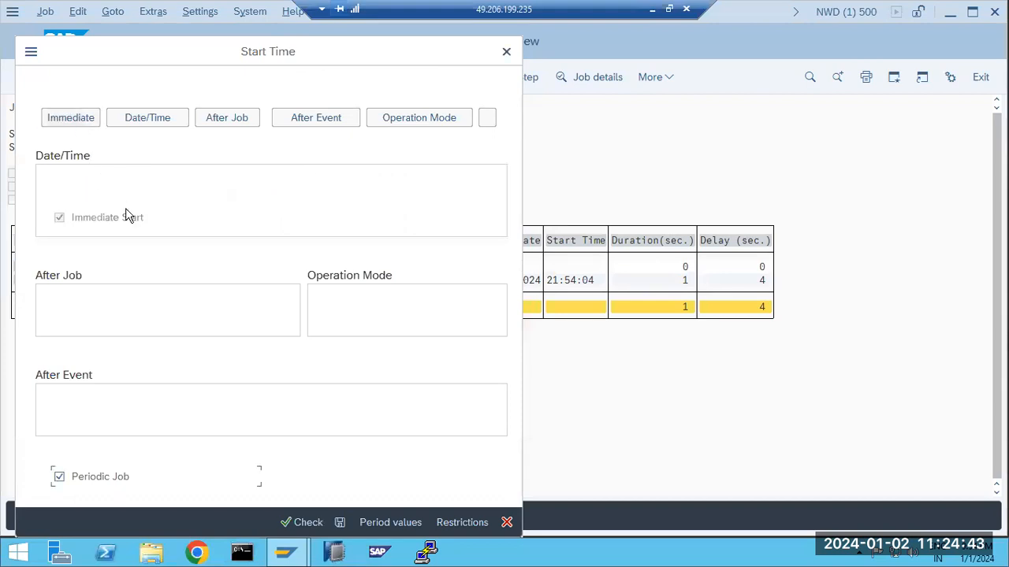
left_click(116, 476)
left_click(341, 524)
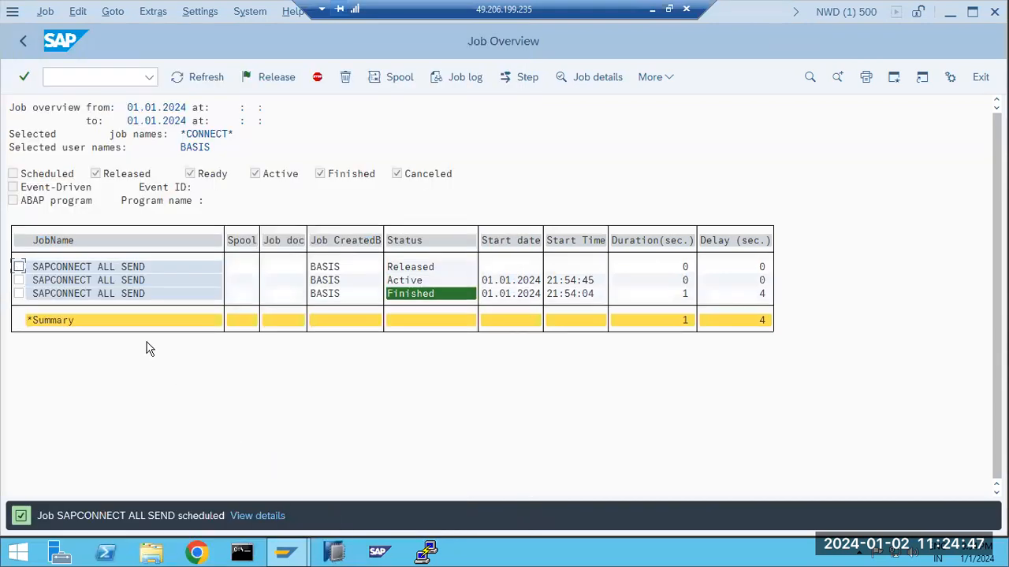
Refresh the job list, view the latest run's log showing 0 objects selected, and go back
left_click(198, 75)
left_click(198, 75)
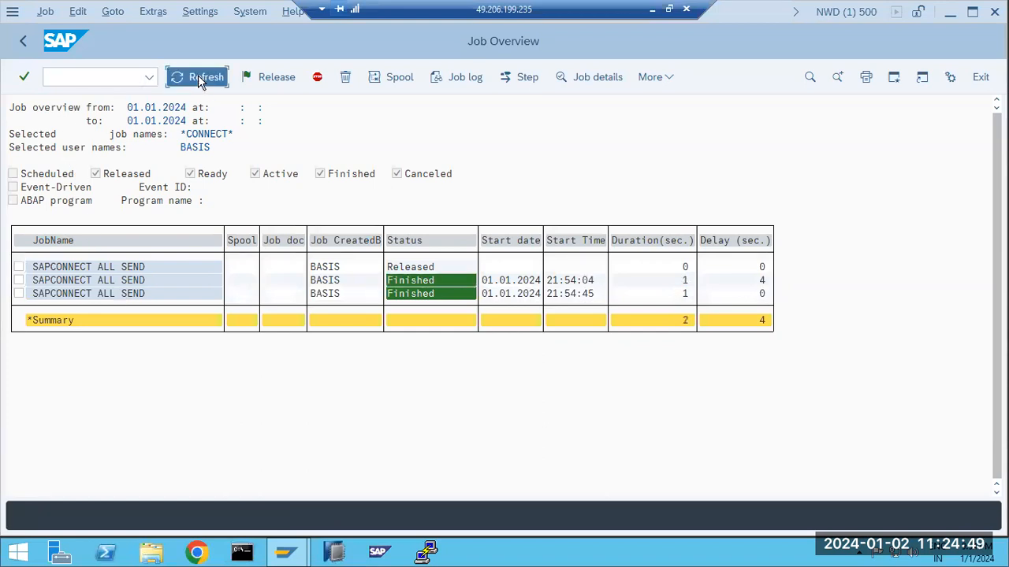
left_click(115, 282)
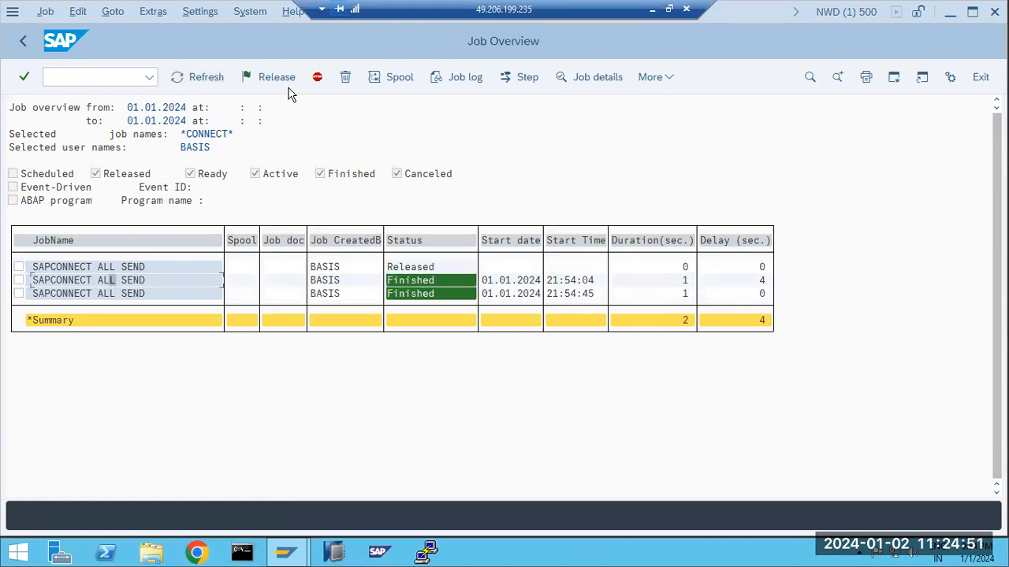
left_click(113, 295)
left_click(458, 79)
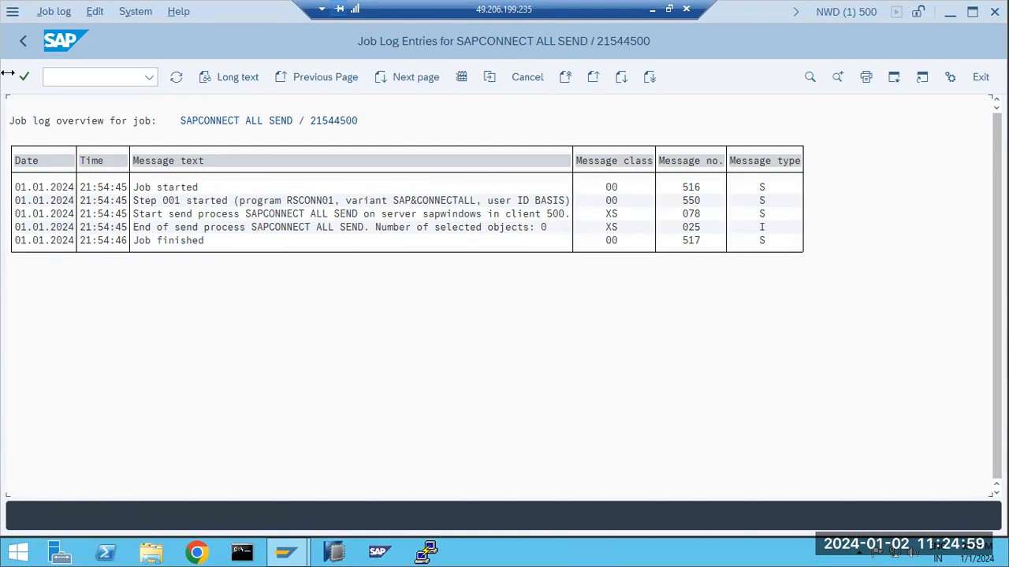
left_click(23, 41)
left_click(23, 41)
left_click(79, 72)
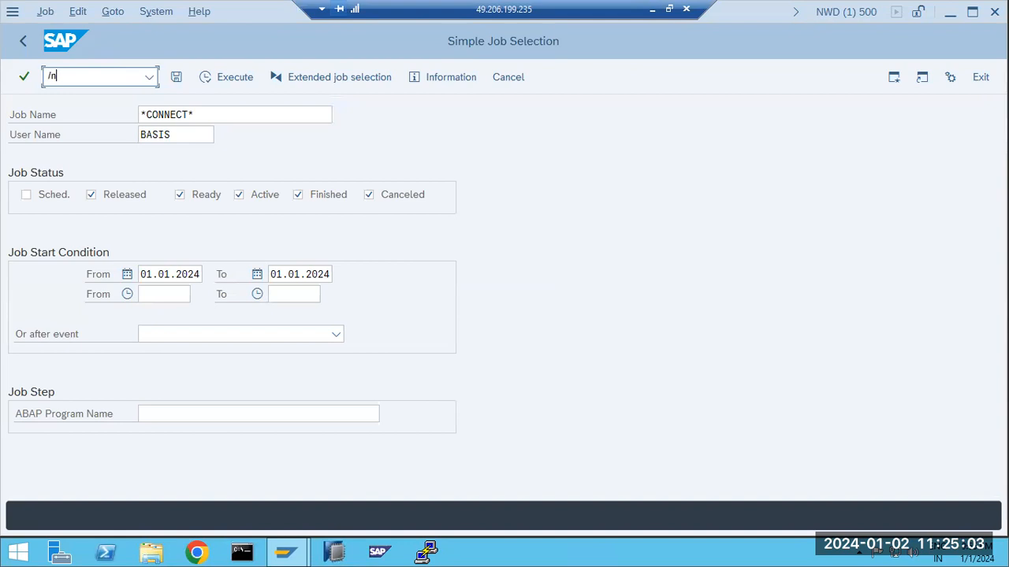
Reopen SOST, confirm TEST is still 1 waiting and 0 sent, then return to SAP Easy Access
key("Return")
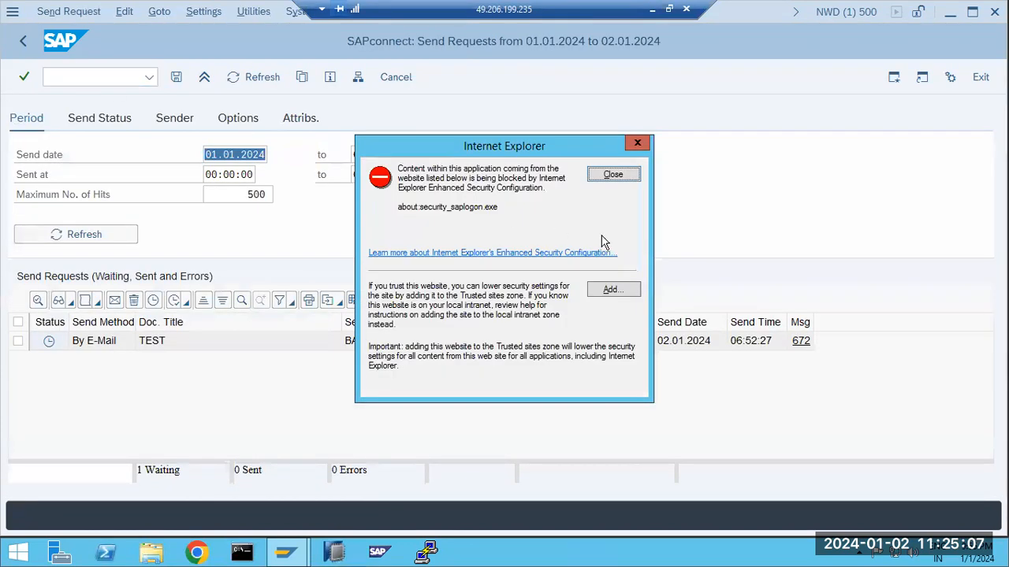
left_click(613, 177)
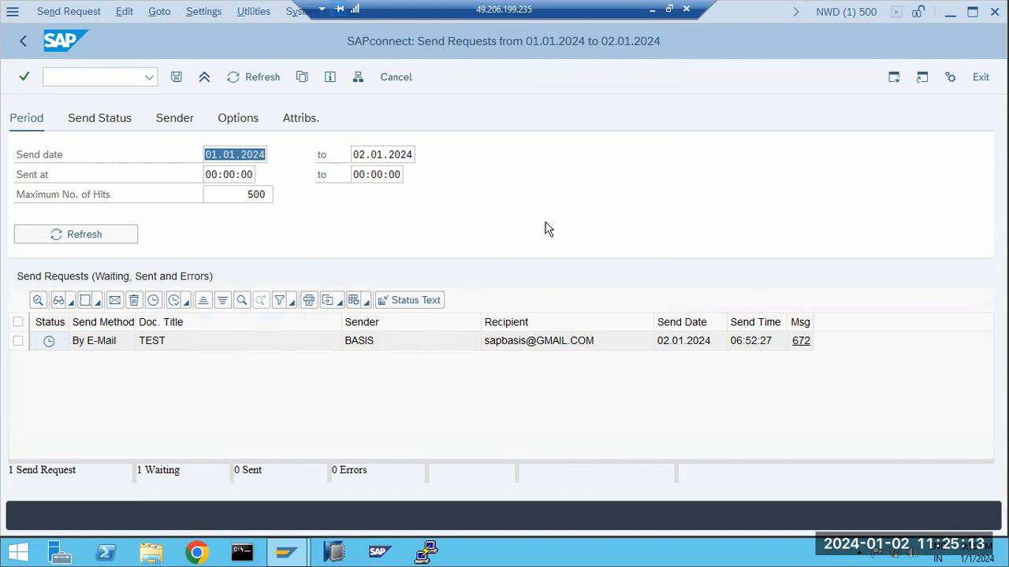
left_click(23, 40)
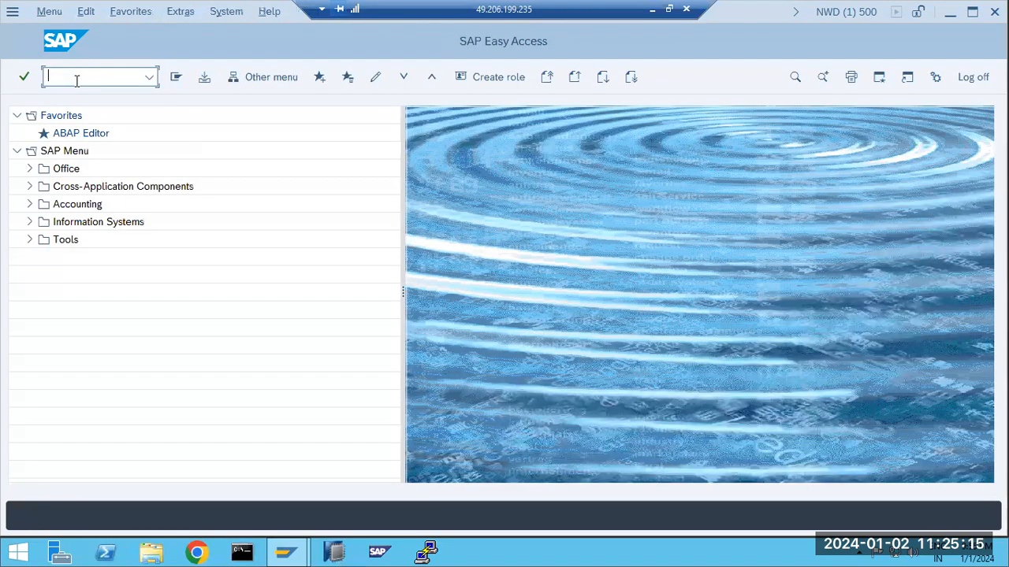
Launch SBWP, close the security warning, and start a new message
type("sbwp")
key("Return")
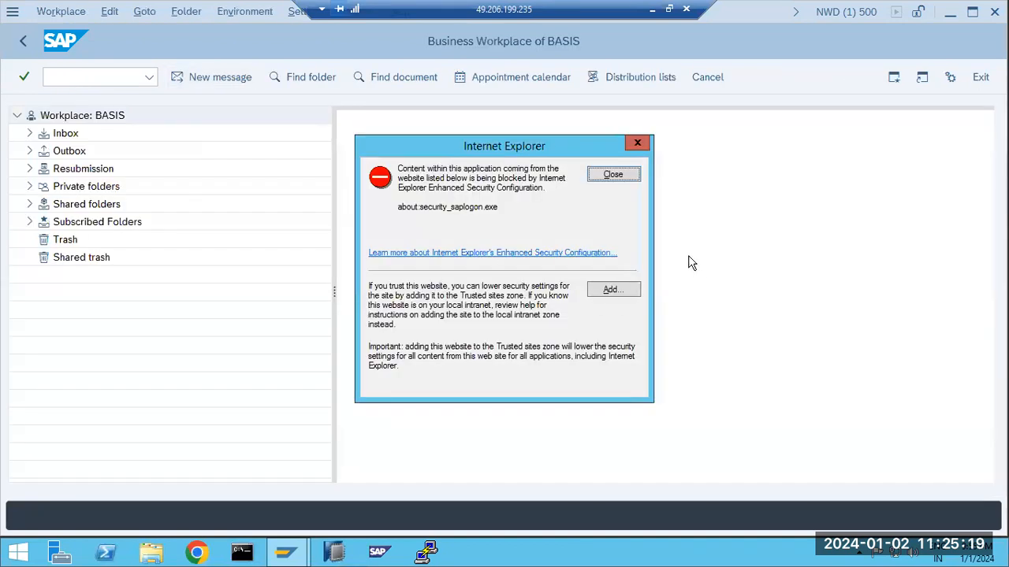
left_click(605, 173)
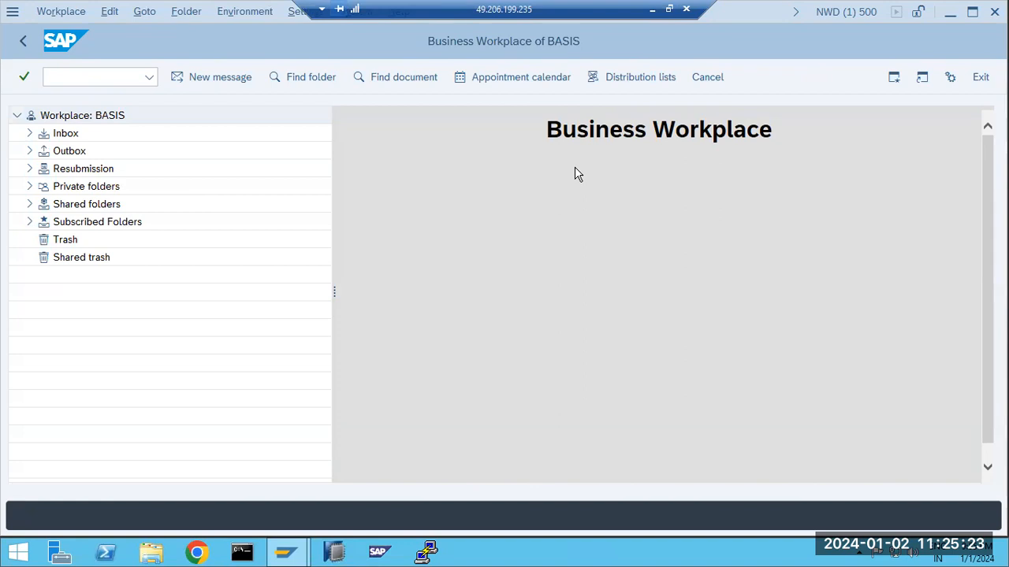
left_click(218, 82)
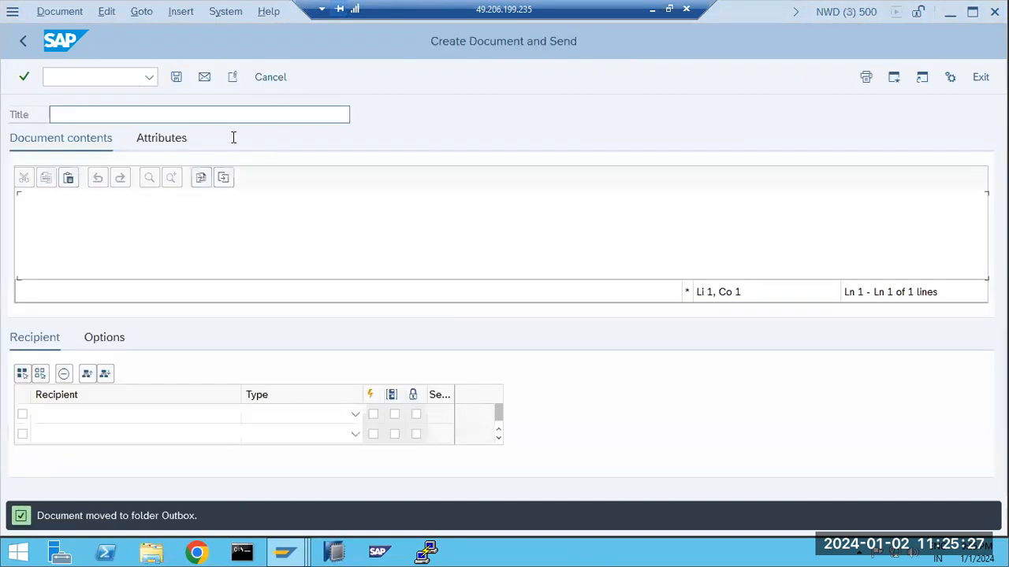
Title the message text2 and address it to BASIS as SAP Logon Name with Express ticked
type("text2")
left_click(84, 416)
type("BASIS")
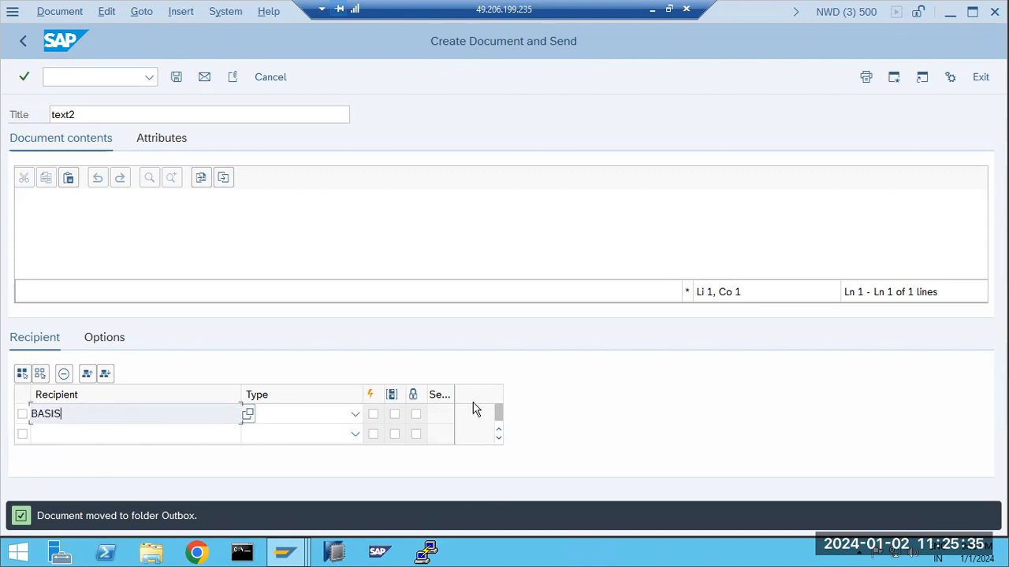
left_click(355, 413)
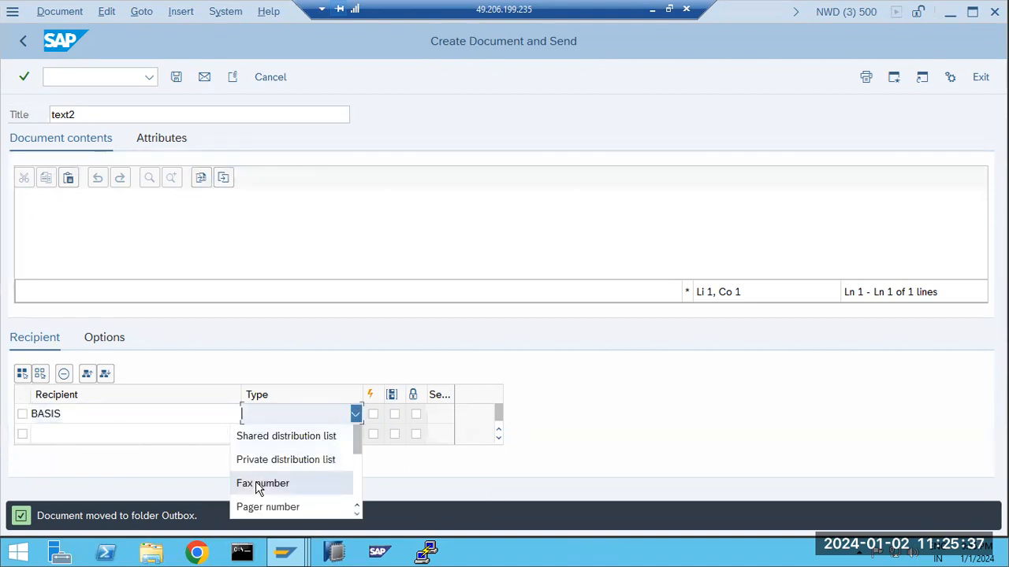
scroll(256, 488, "down", 1)
scroll(257, 495, "down", 1)
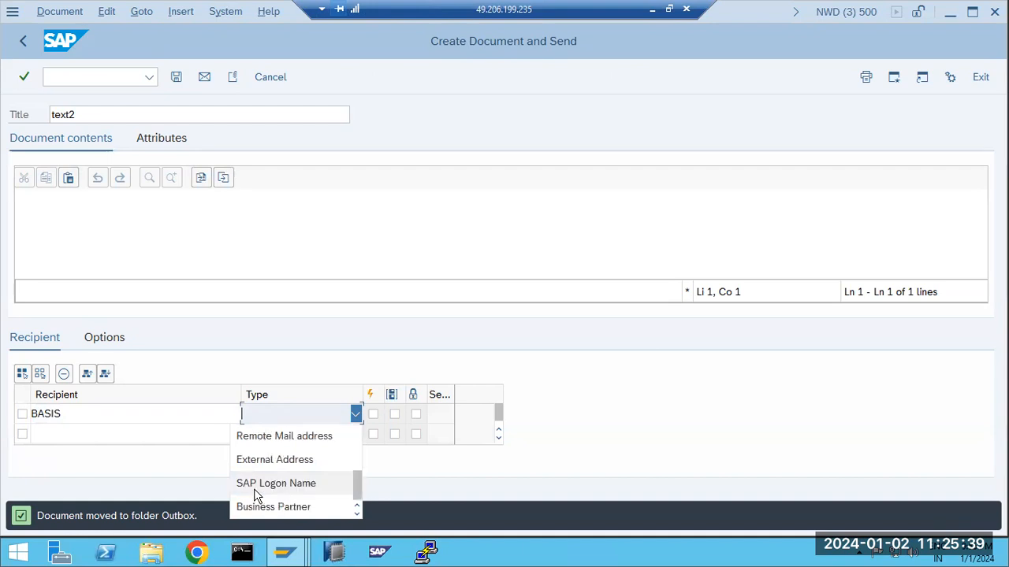
left_click(260, 486)
left_click(372, 415)
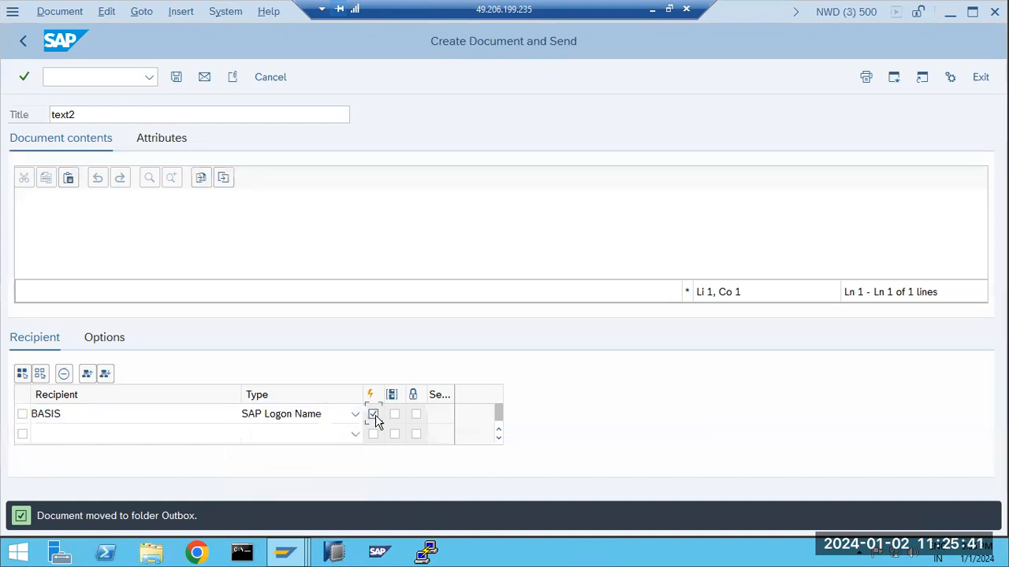
Type a short body text and send the message
left_click(97, 221)
type("sasd")
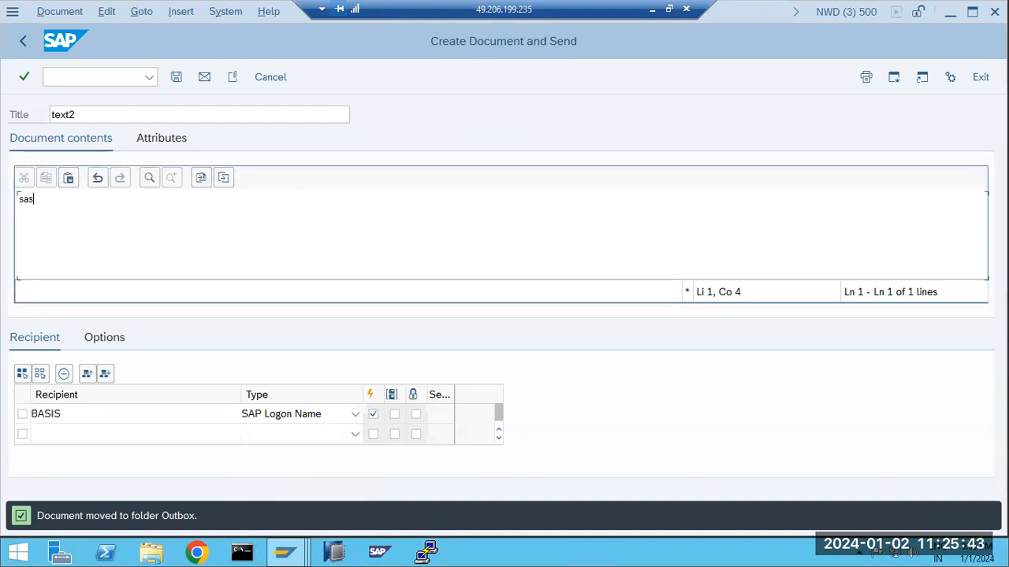
left_click(206, 78)
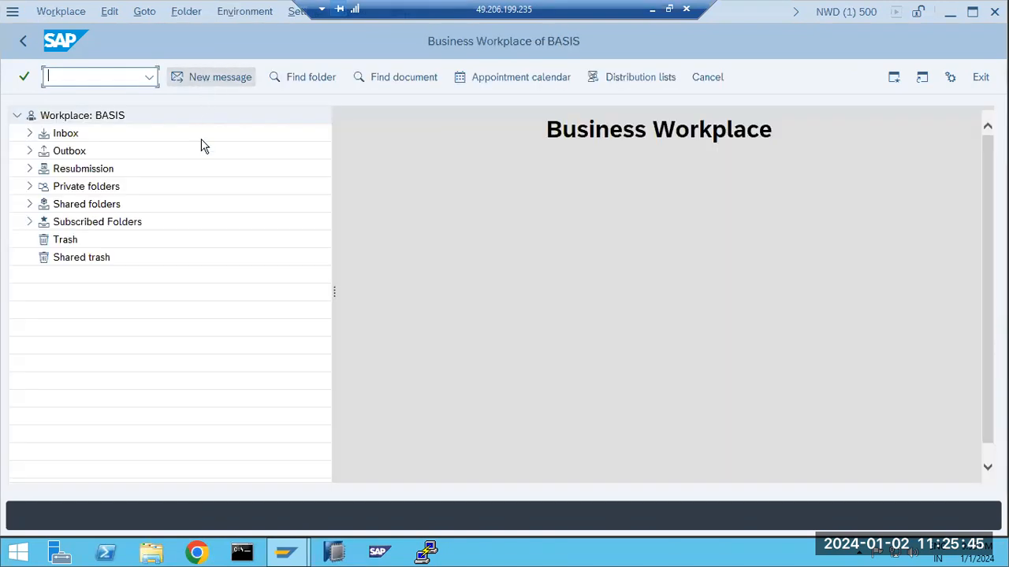
left_click(20, 41)
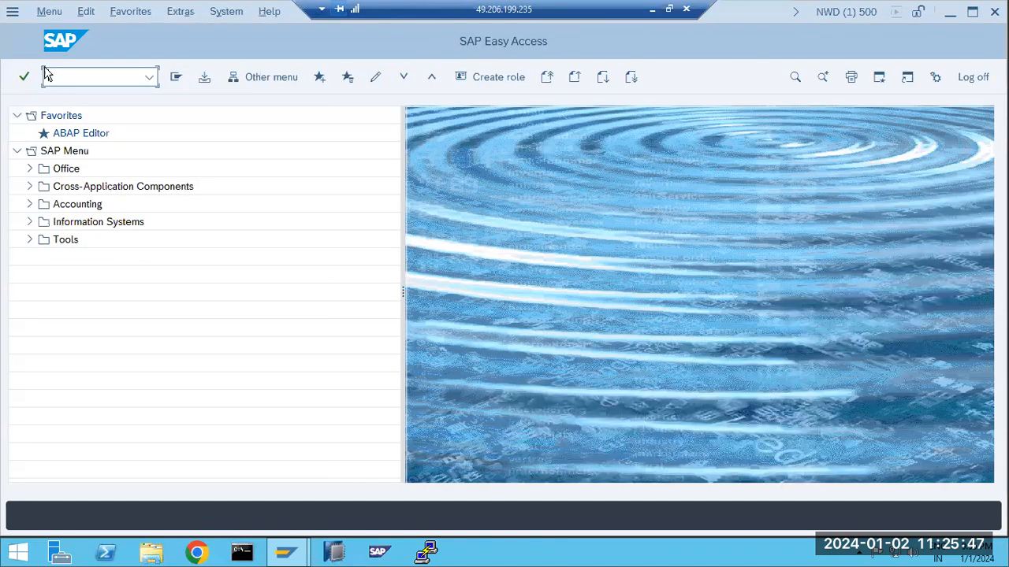
type("sost")
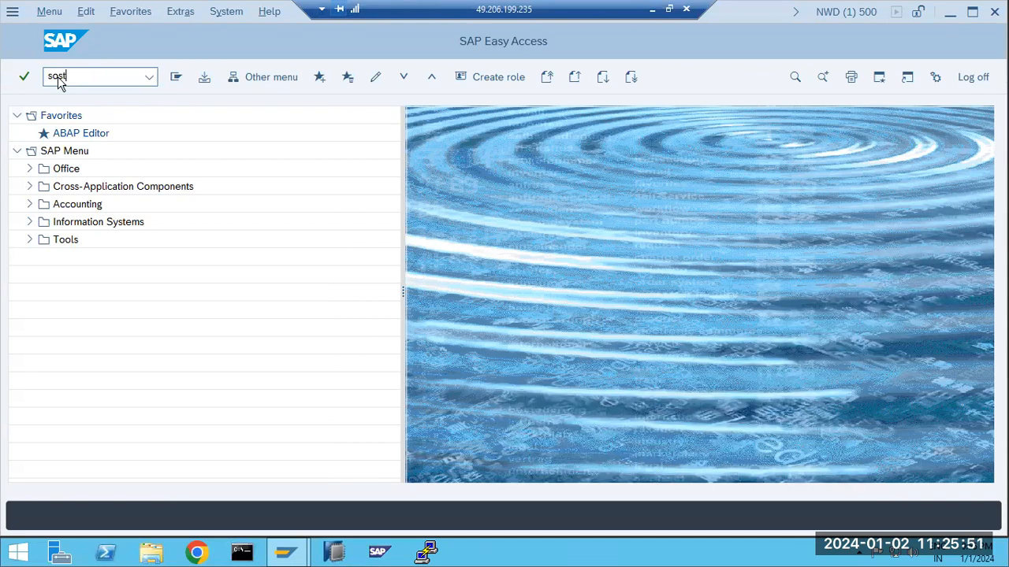
key("Return")
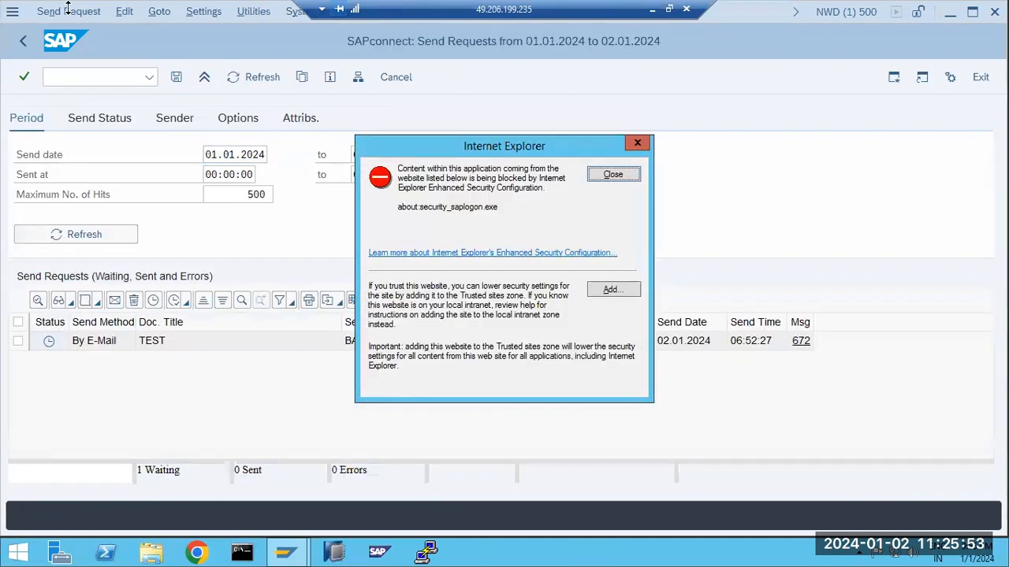
left_click(613, 174)
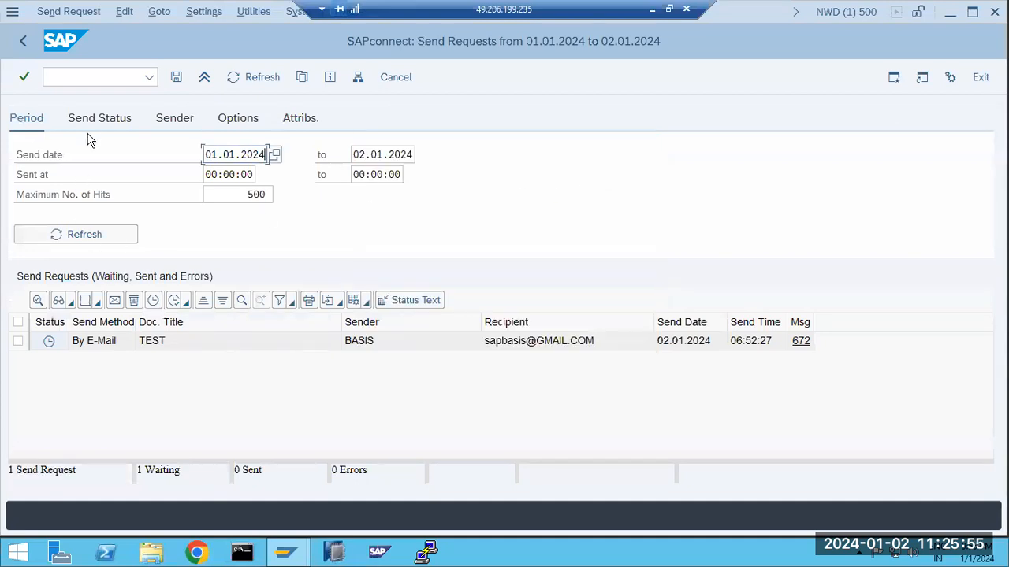
left_click(93, 120)
left_click(115, 195)
left_click(108, 236)
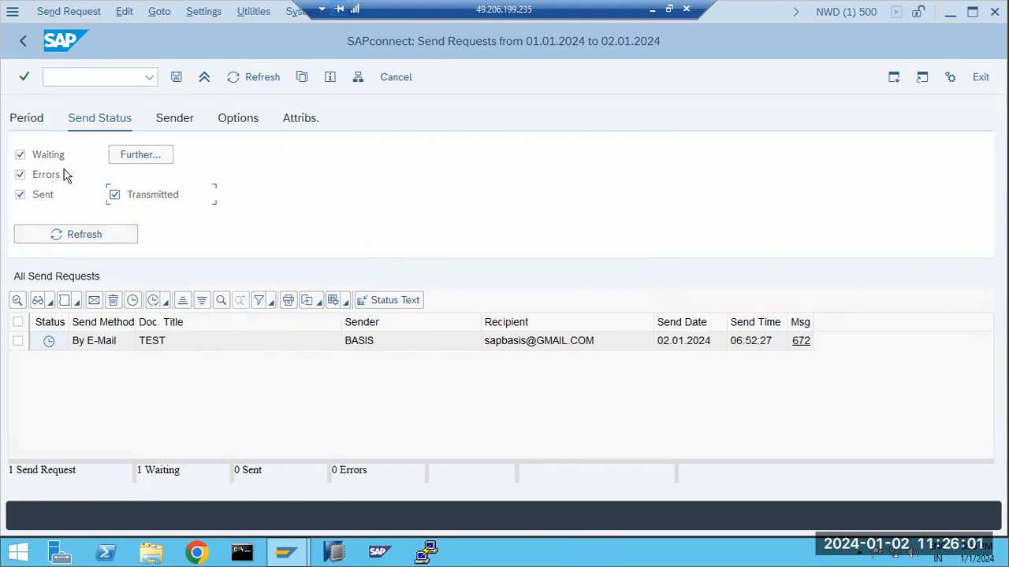
left_click(21, 42)
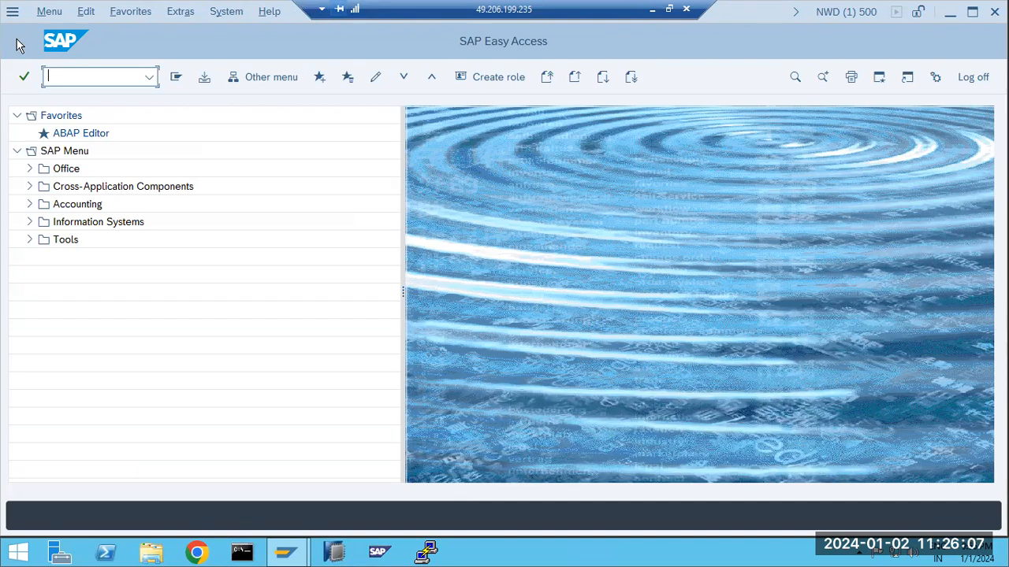
type("ost")
key("Return")
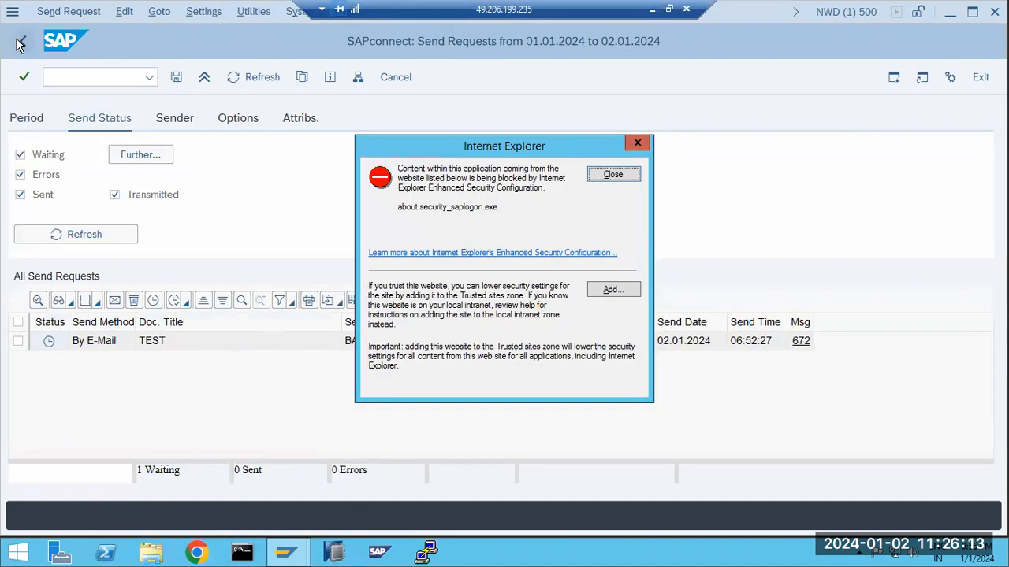
left_click(598, 176)
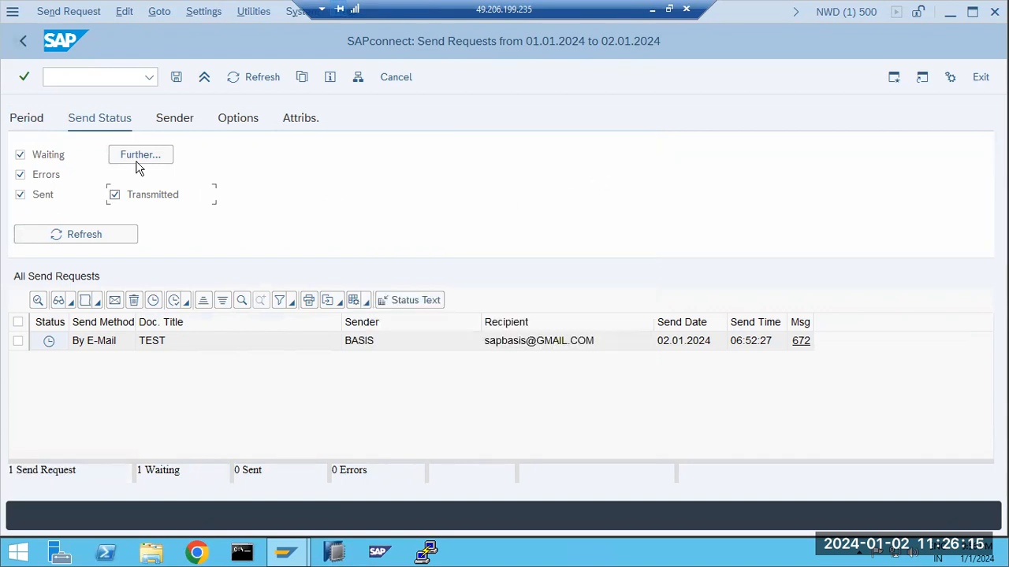
left_click(24, 44)
type("sbwp")
Open SBWP, expand Inbox and Outbox, and browse the Outbox documents and started workflows
key("Return")
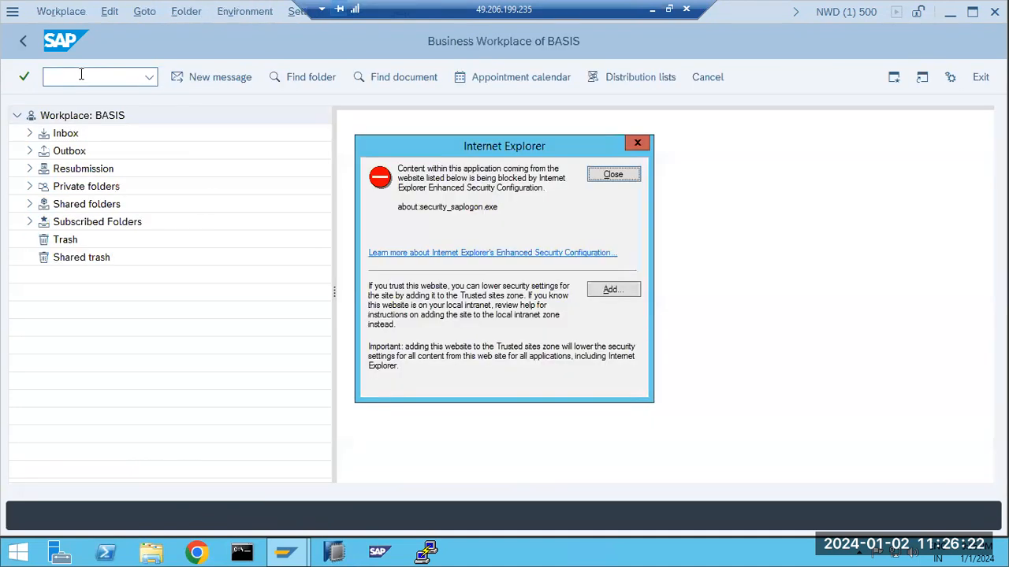
left_click(607, 175)
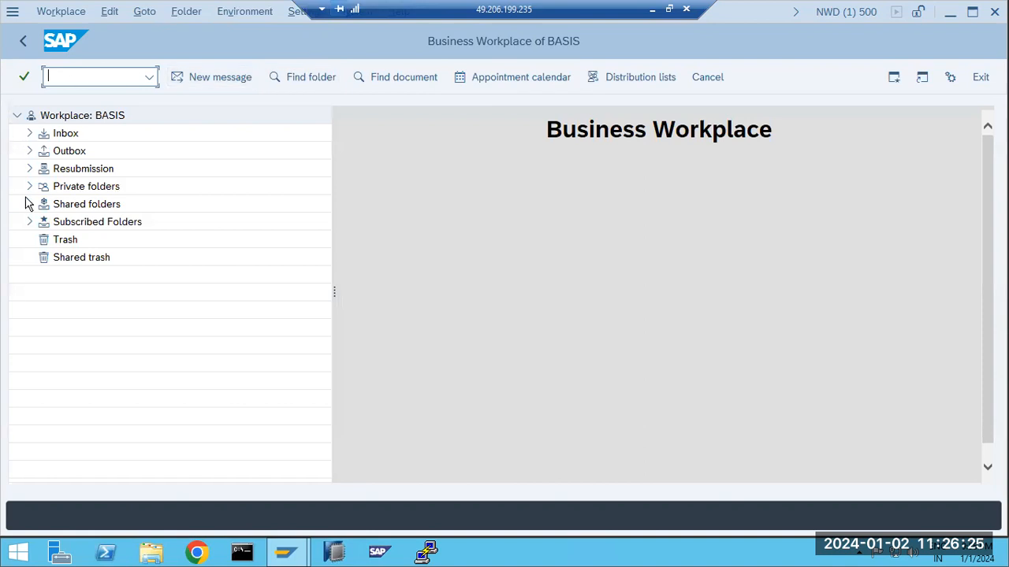
left_click(29, 134)
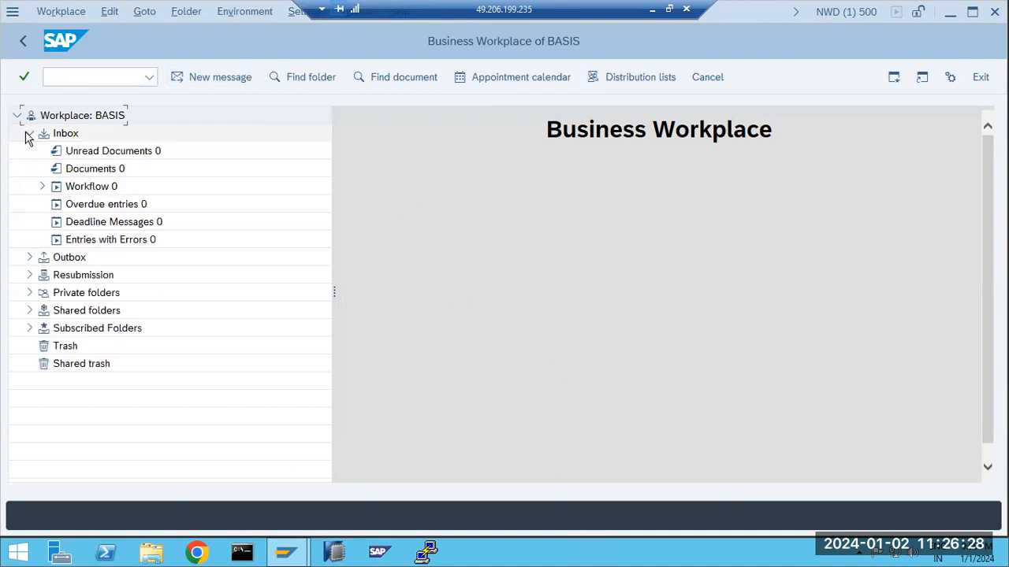
left_click(29, 257)
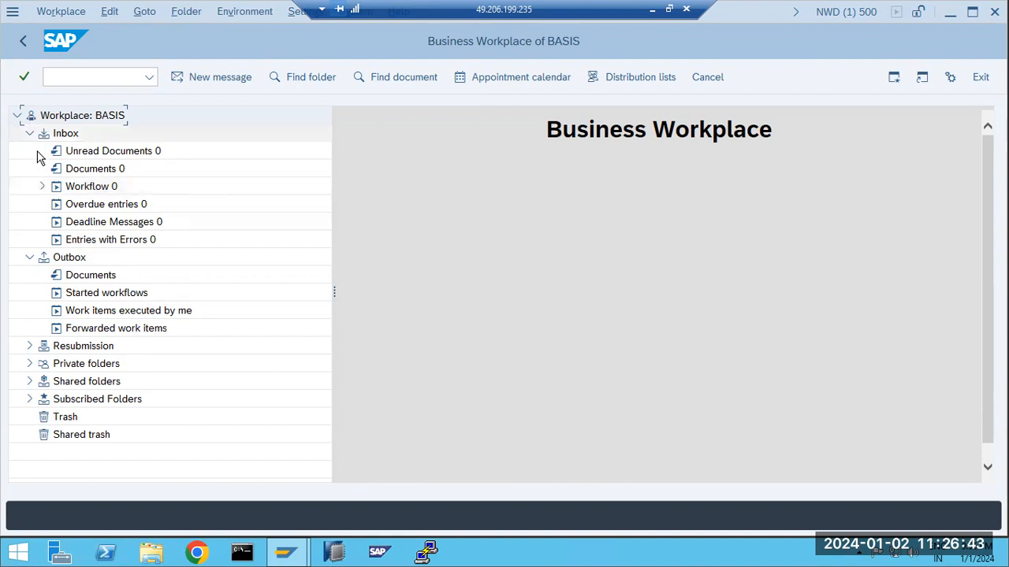
left_click(94, 277)
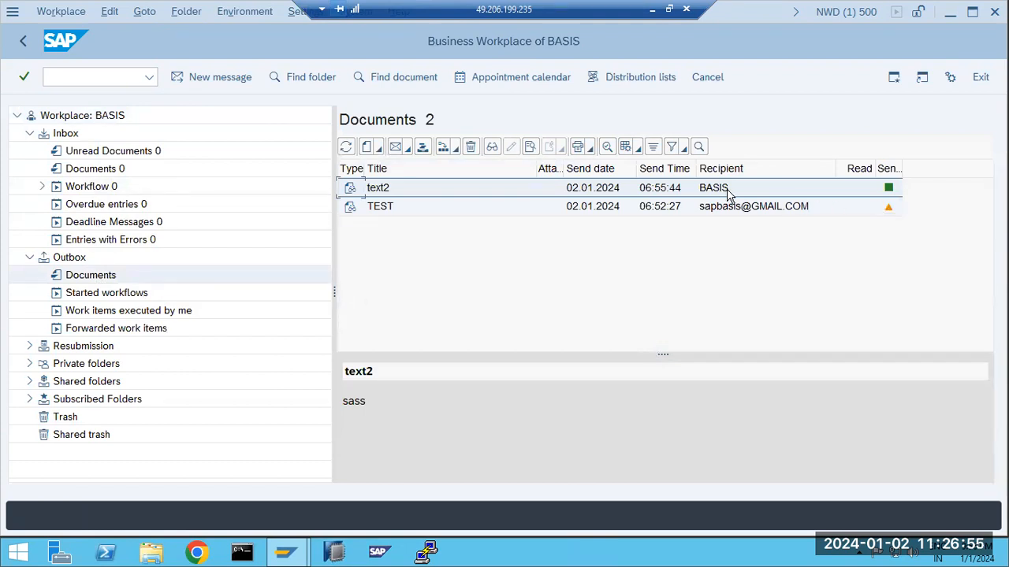
left_click(96, 295)
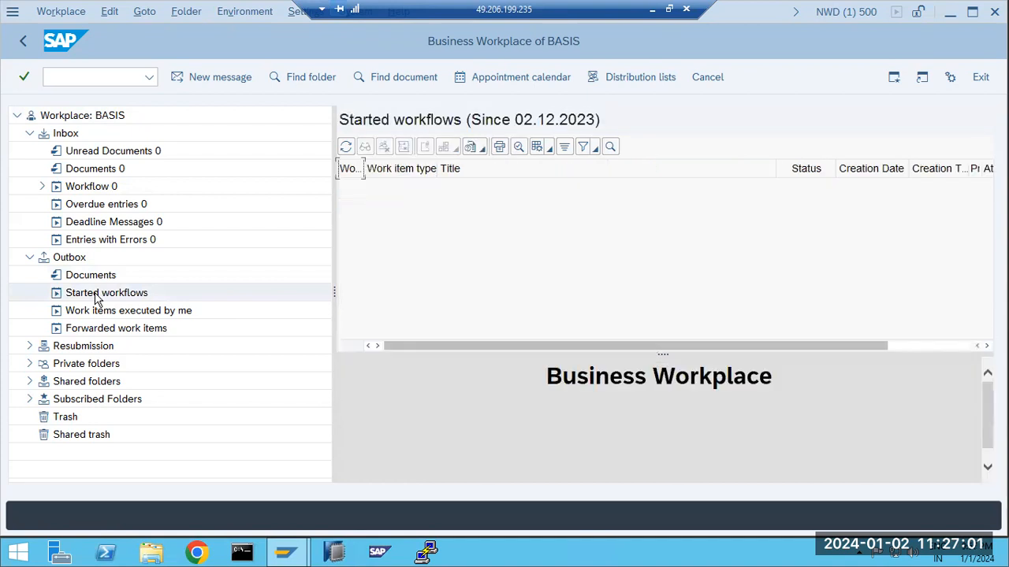
left_click(90, 277)
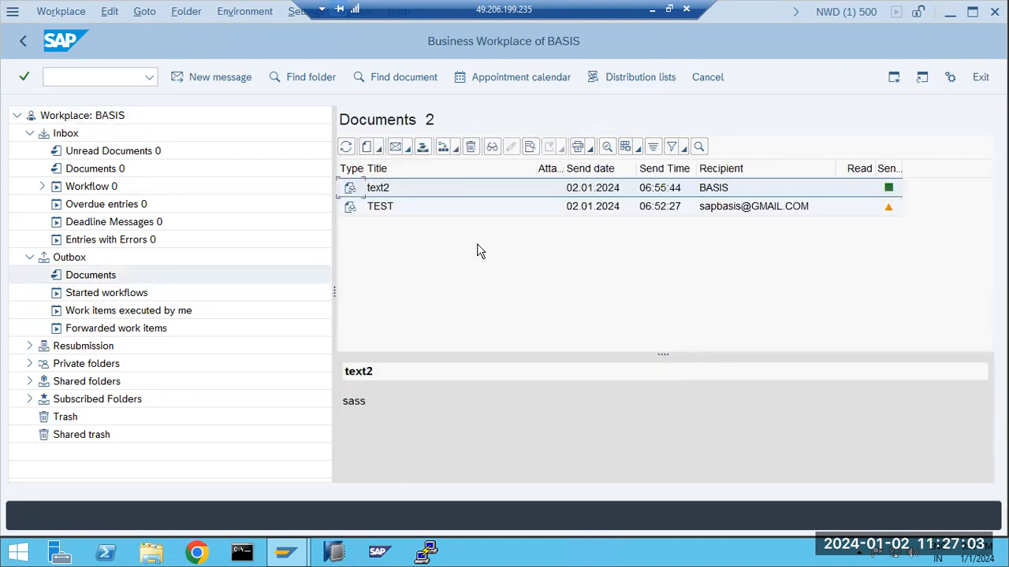
Open the TEST e-mail's recipient details, back out to the main menu, and minimize the session
mouse_move(892, 207)
left_click(783, 209)
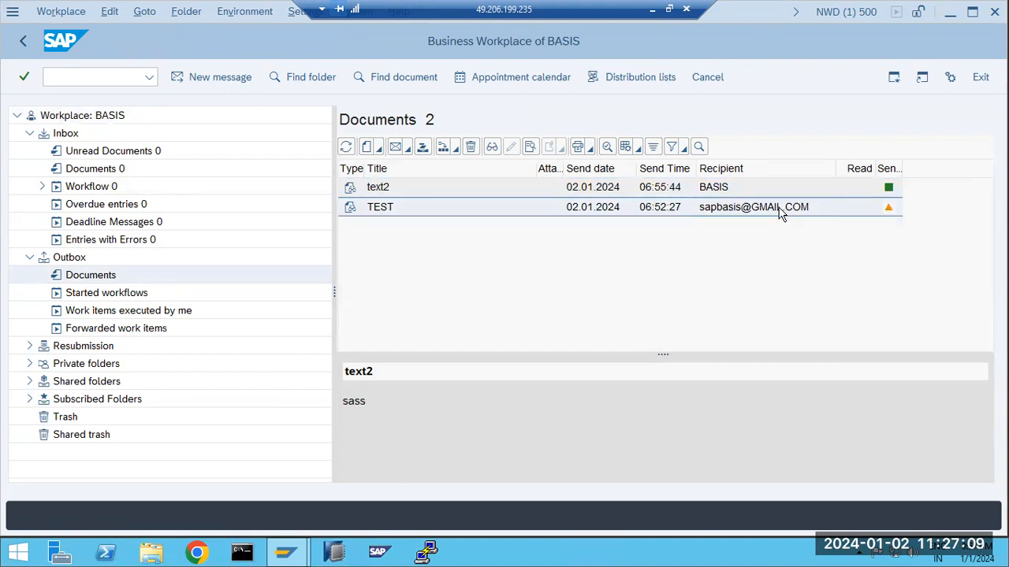
double_click(779, 209)
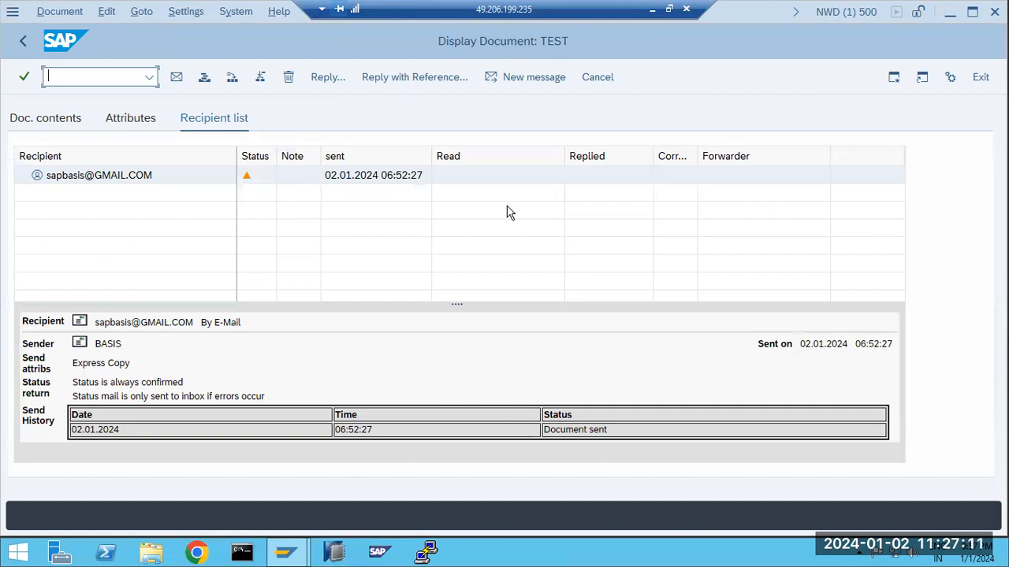
left_click(24, 41)
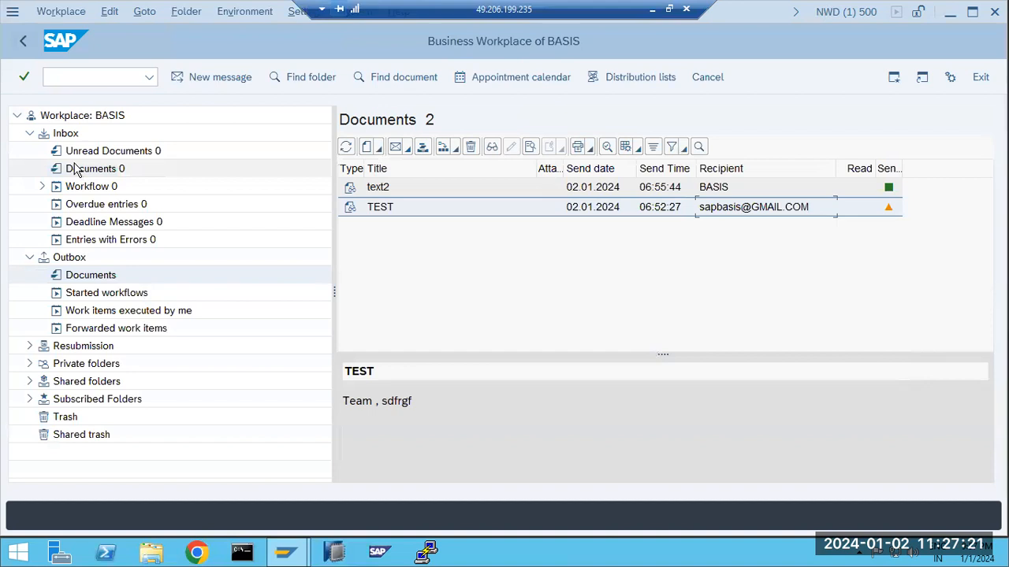
left_click(23, 41)
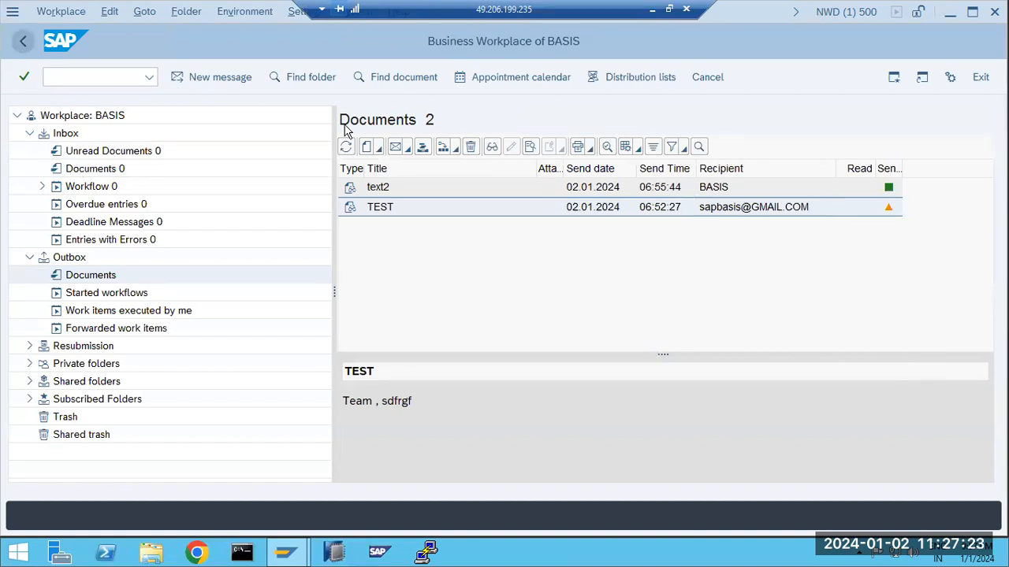
left_click(651, 8)
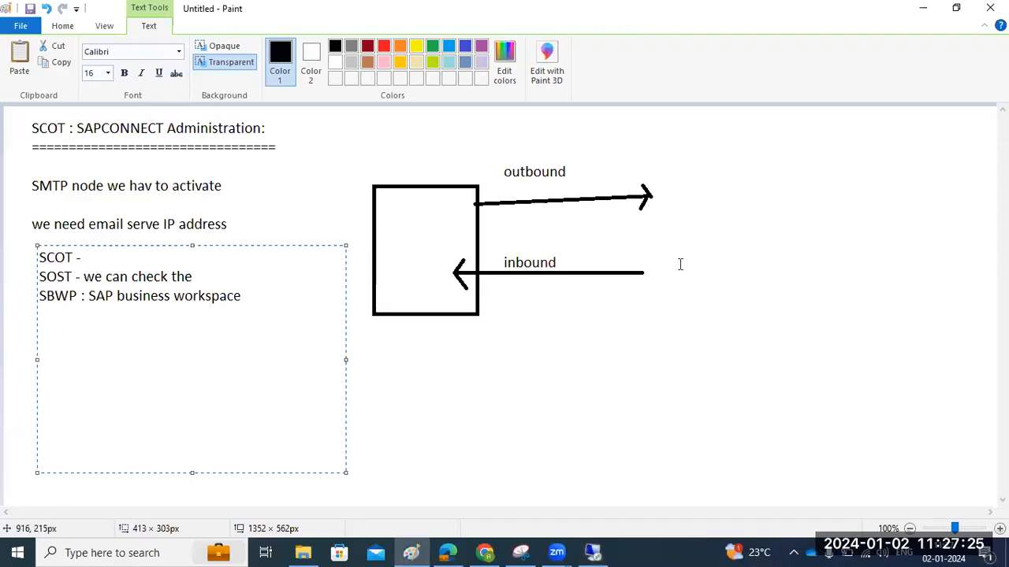
Label the Paint rectangle 'Sap' and switch back to the remote SAP session
left_click(408, 250)
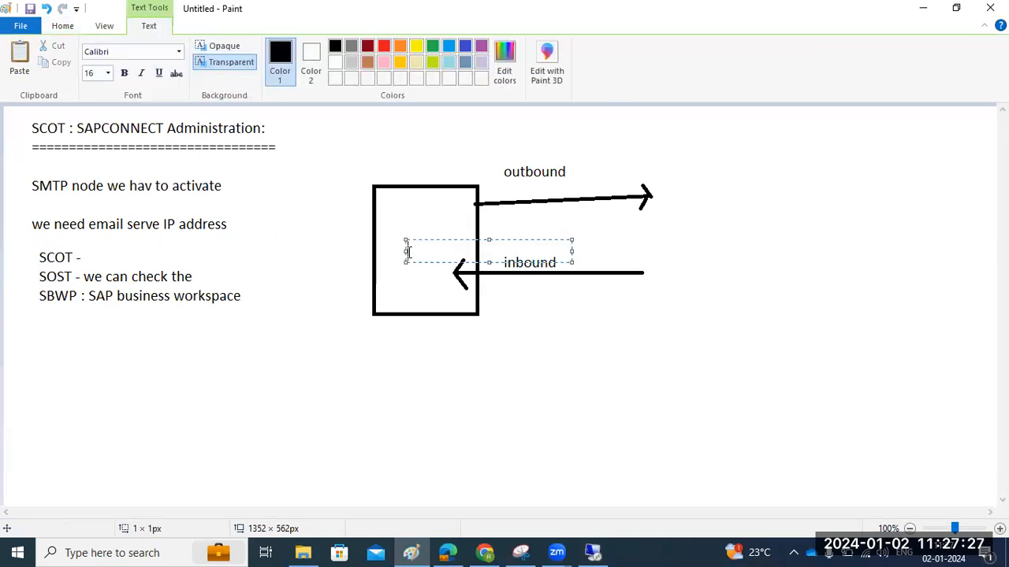
type("Sp")
key("BackSpace")
type("ap")
left_click(466, 339)
left_click(593, 552)
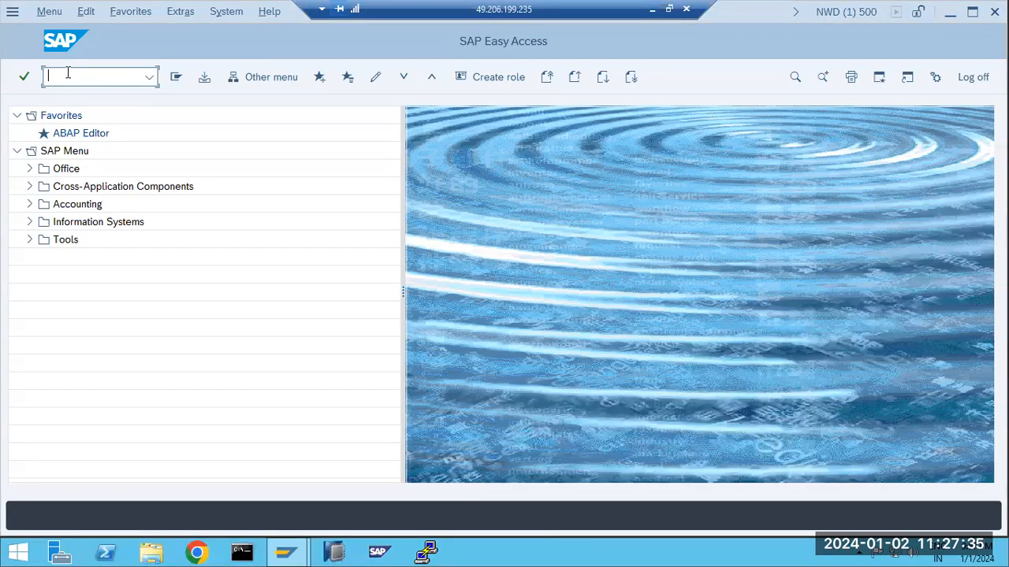
Check the Business Workplace Inbox folders via SBWP, then return to Easy Access
type("sbw")
key("Return")
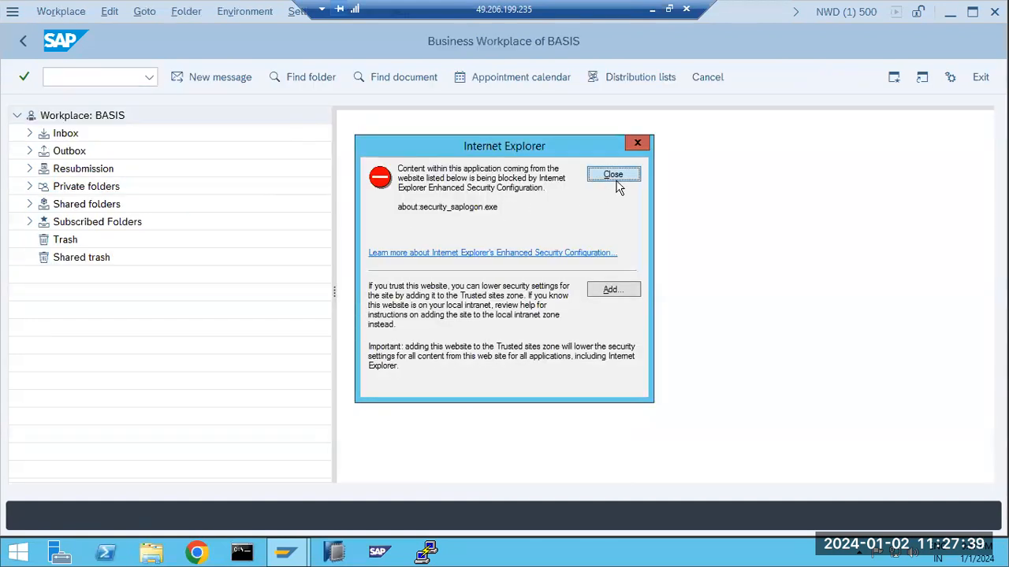
left_click(614, 175)
left_click(29, 133)
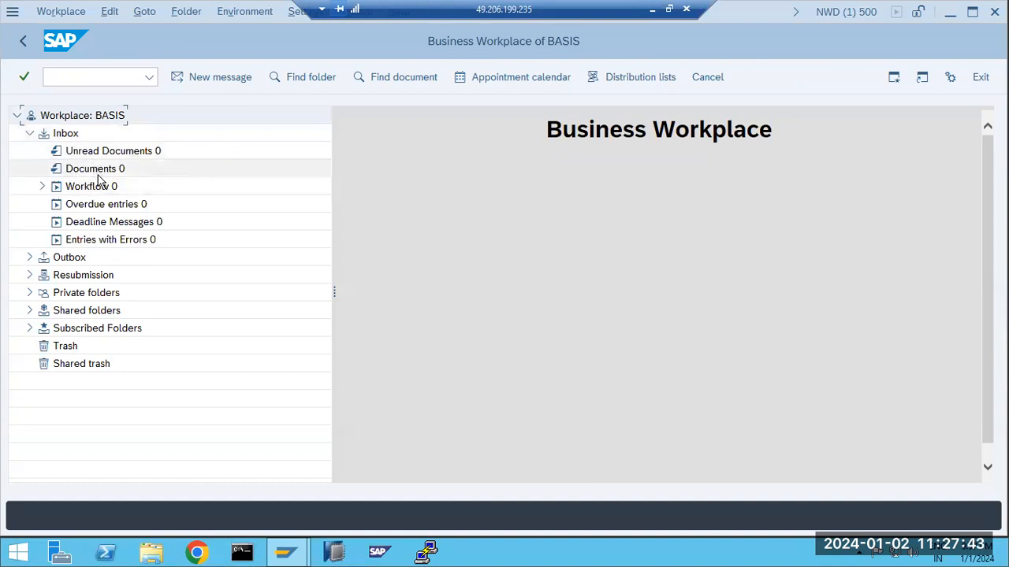
left_click(24, 41)
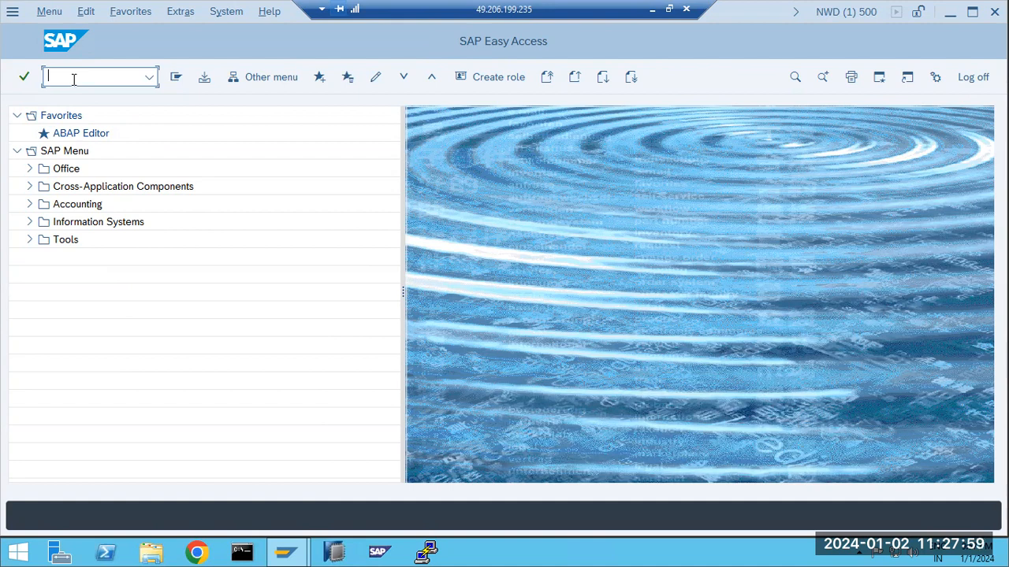
Review the SOST send requests queue, then open the SOIN inbound SMTP send requests list
type("sost")
key("Return")
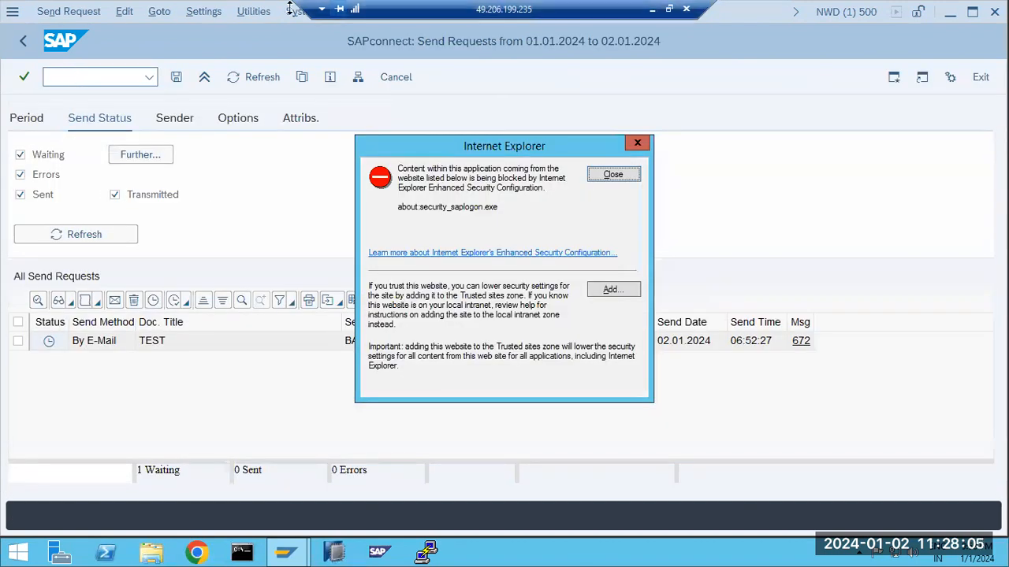
key("Return")
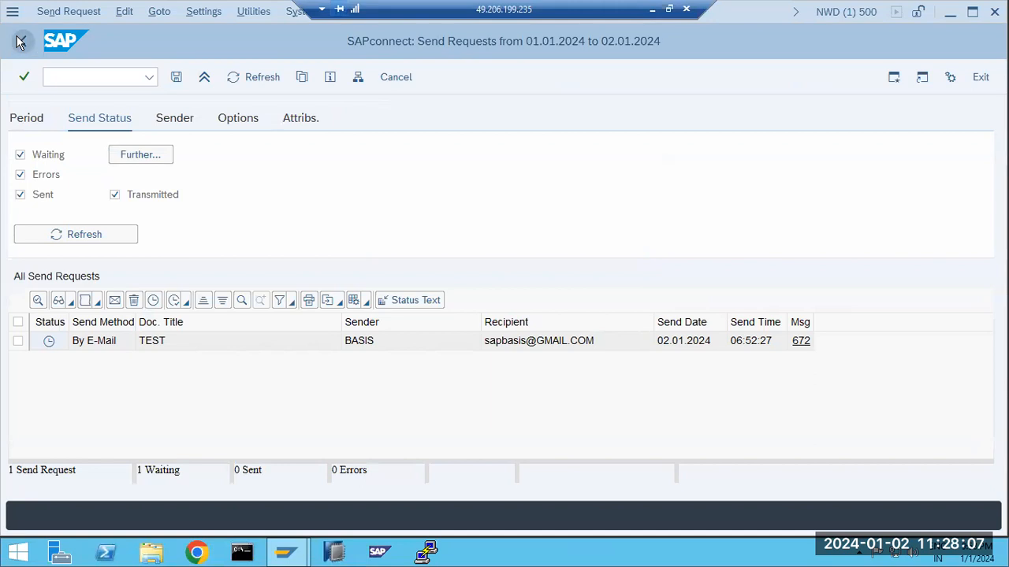
left_click(20, 42)
type("soin")
key("Return")
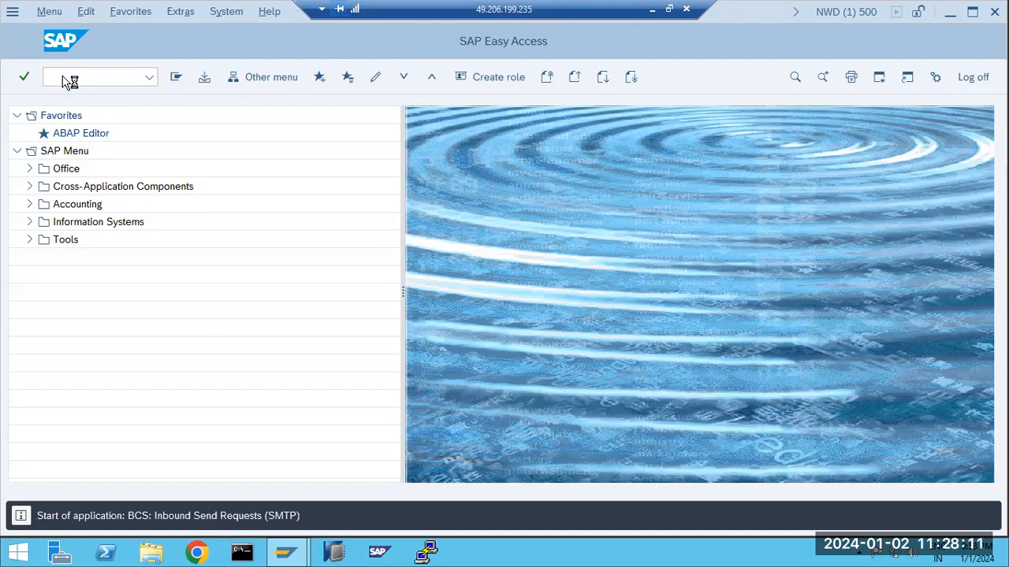
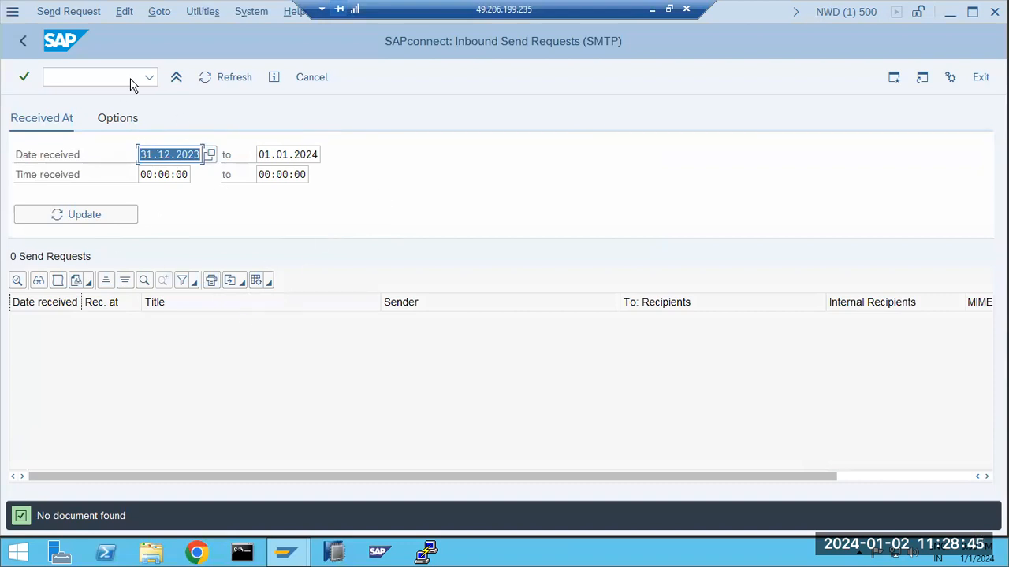
Leave the empty SOIN inbound send requests list and go back to SAP Easy Access
left_click(155, 76)
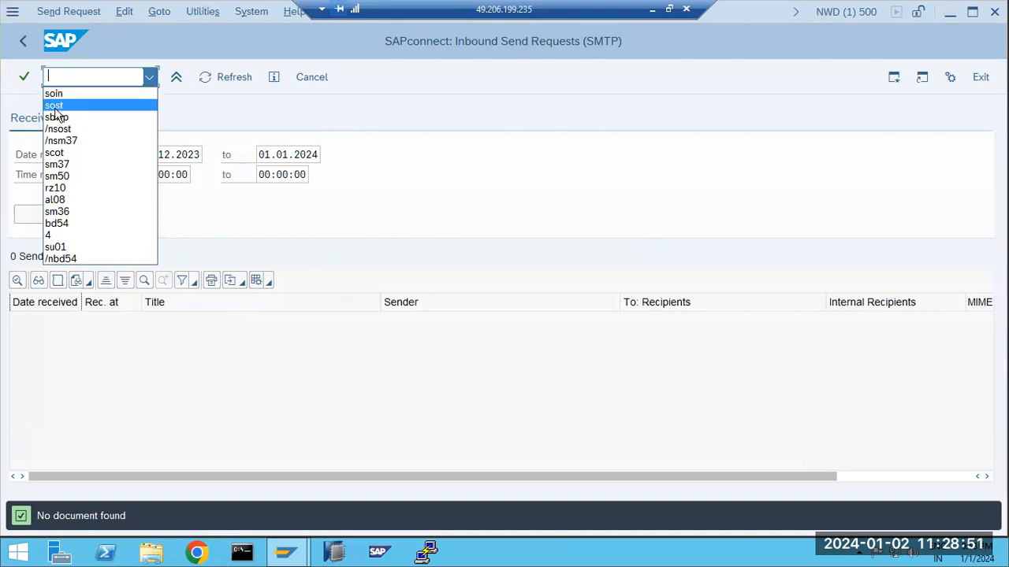
left_click(22, 45)
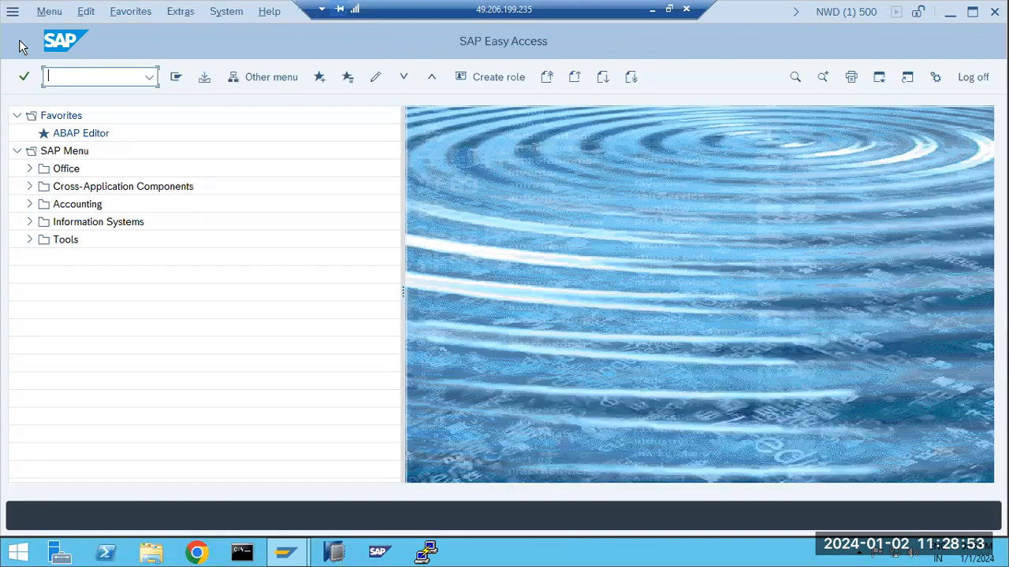
In Paint, type 'SOIN : inbound email checking' in a text box under the SBWP line
left_click(652, 8)
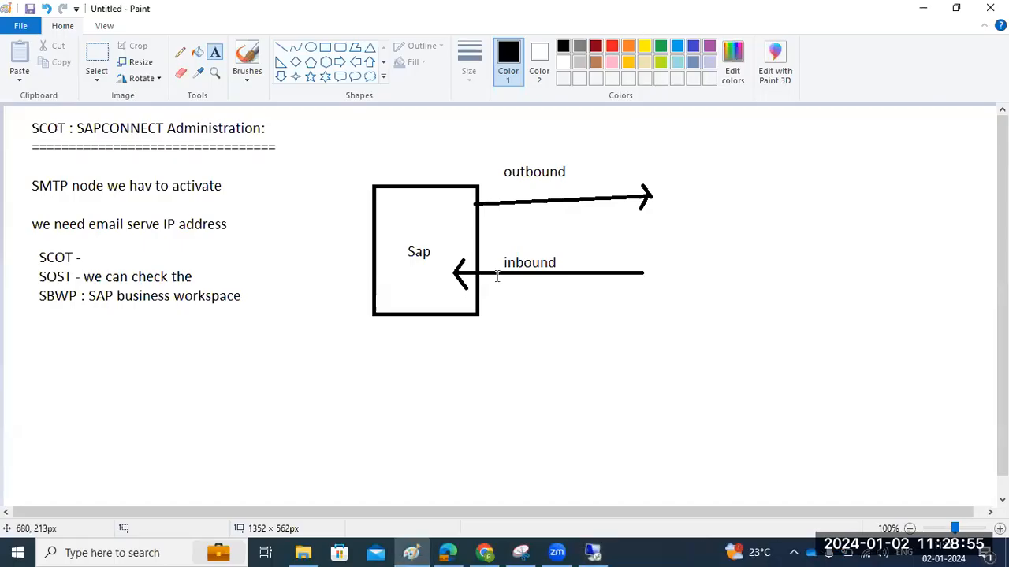
left_click(410, 355)
left_click_drag(40, 331, 344, 500)
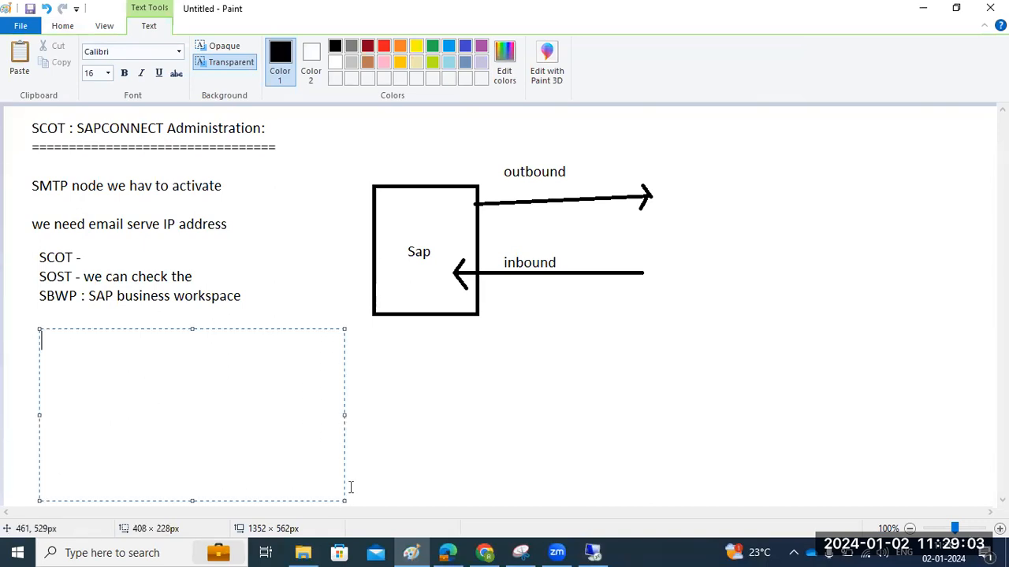
left_click(432, 428)
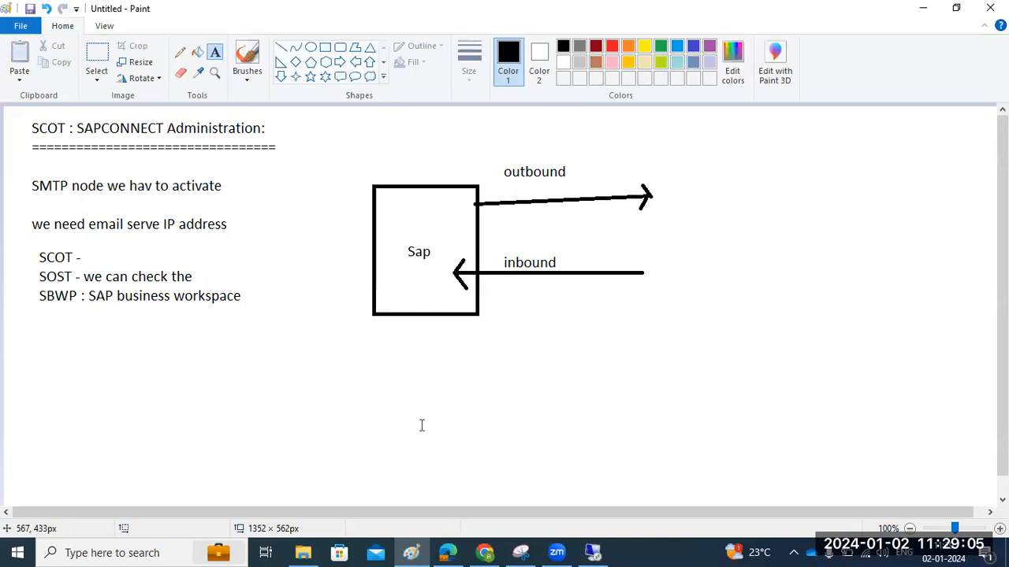
left_click_drag(33, 313, 325, 472)
type("SO")
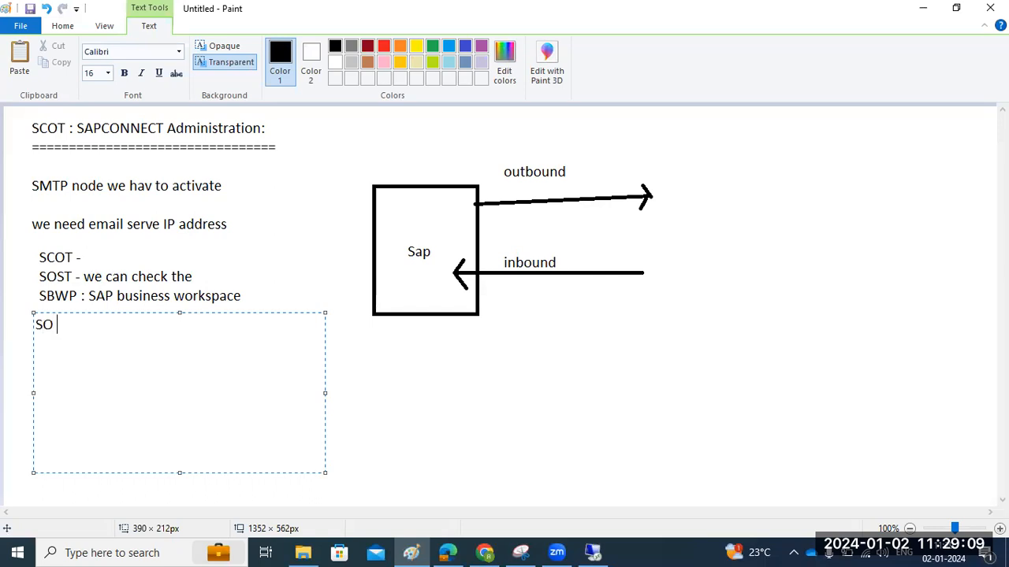
type("IN : inbound ")
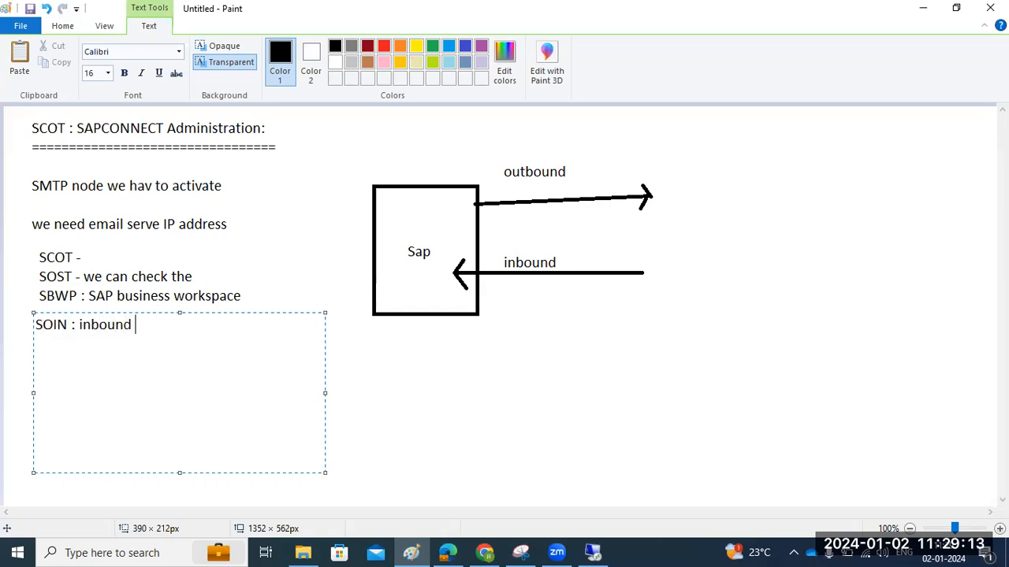
type("email checking")
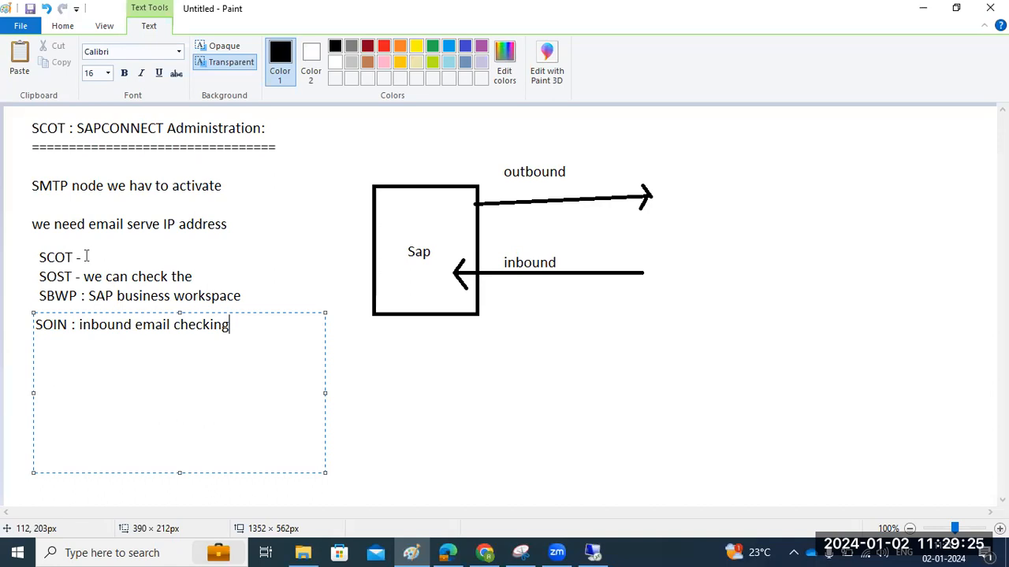
left_click(400, 416)
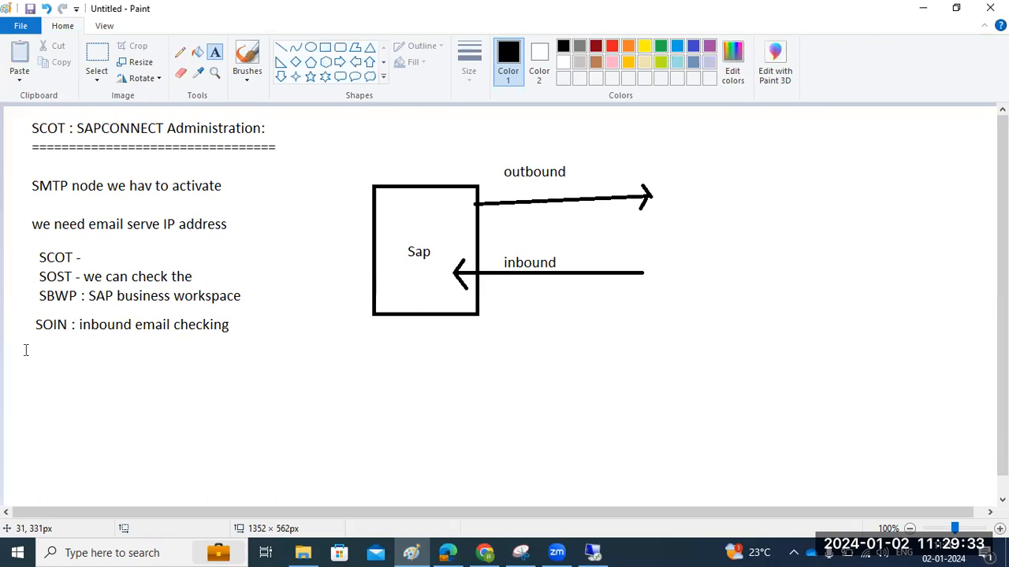
Type 'SMICM - ICM monitoring' under the SOIN note, highlight its wording, then return to SAP
left_click_drag(23, 345, 950, 496)
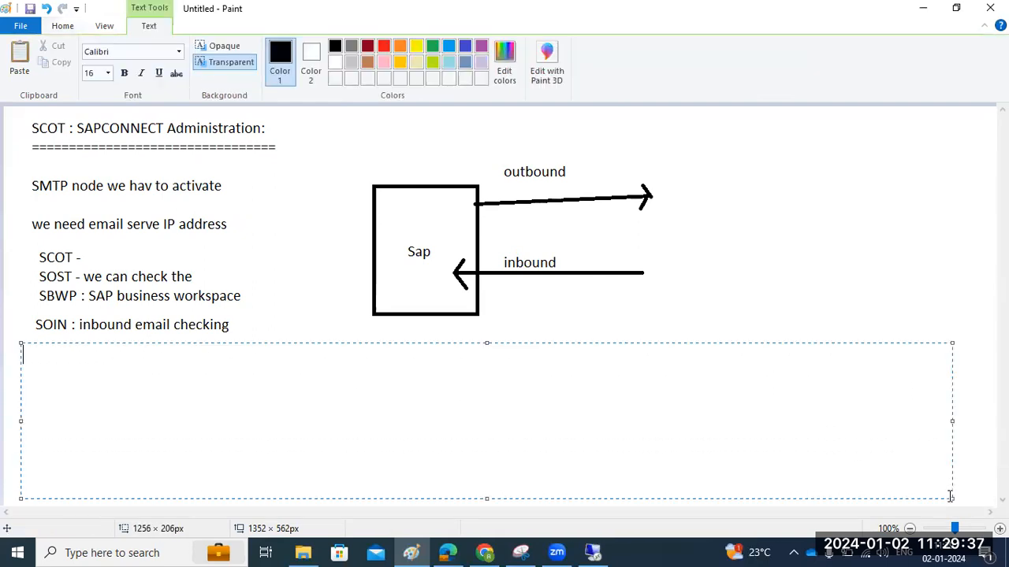
type("SMICM - ")
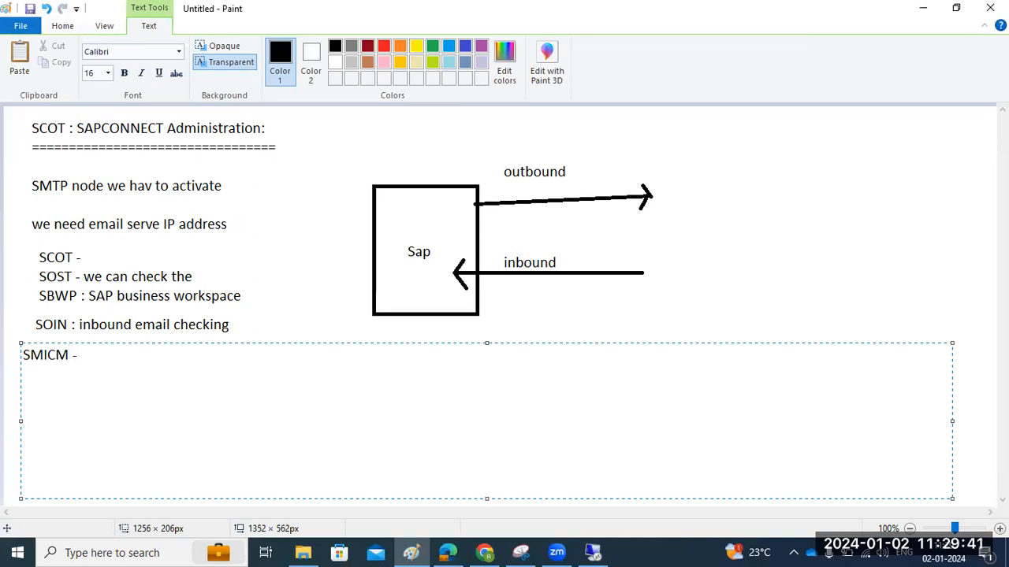
type("ICM monitoring")
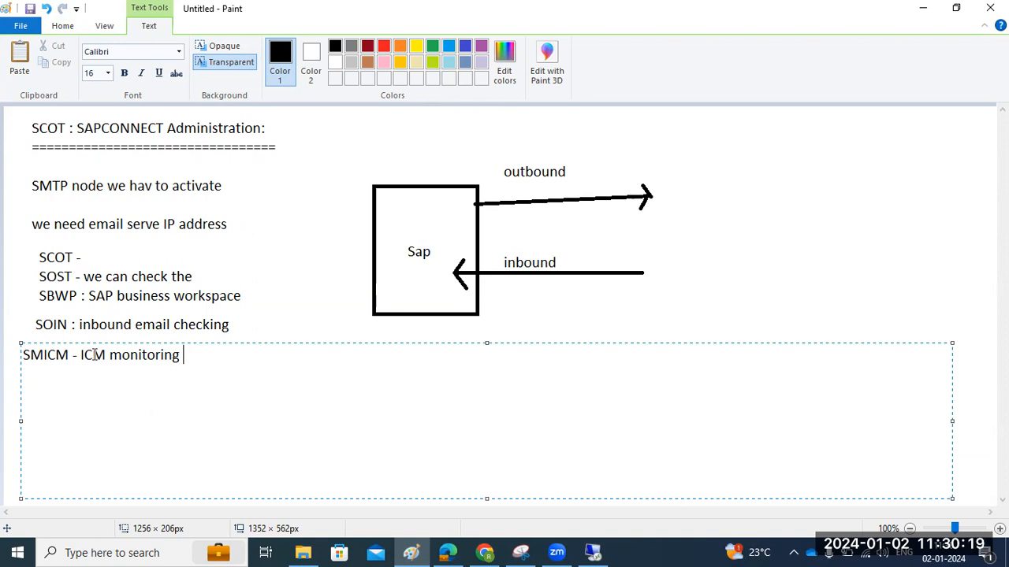
left_click_drag(79, 355, 181, 359)
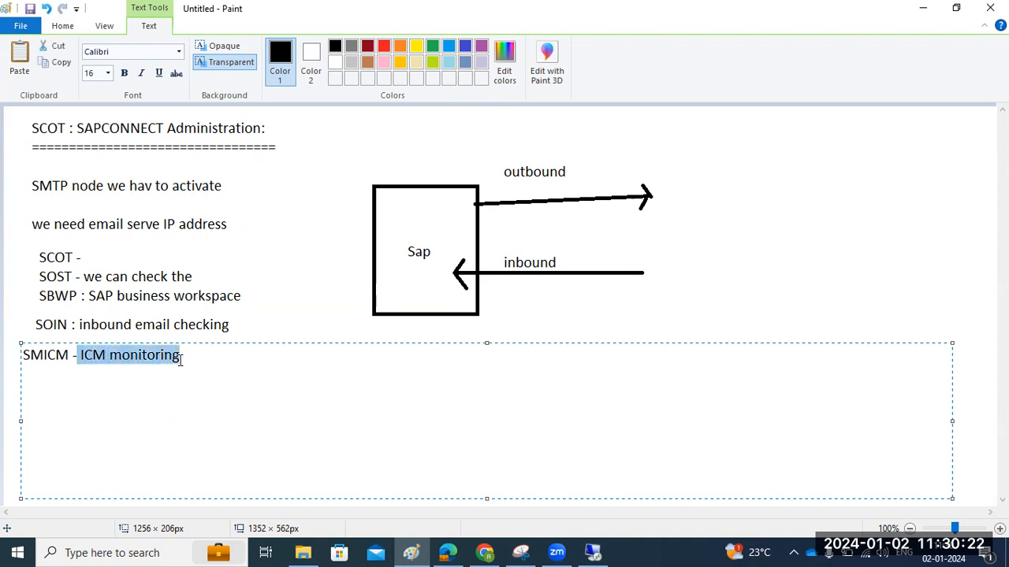
left_click(77, 354)
left_click_drag(79, 354, 181, 363)
left_click_drag(74, 355, 21, 355)
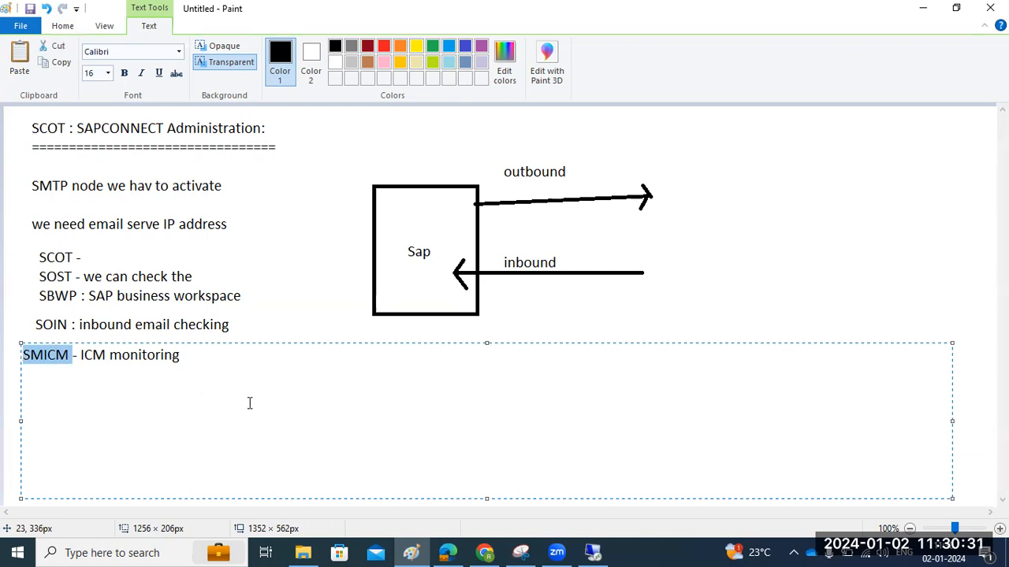
left_click(223, 354)
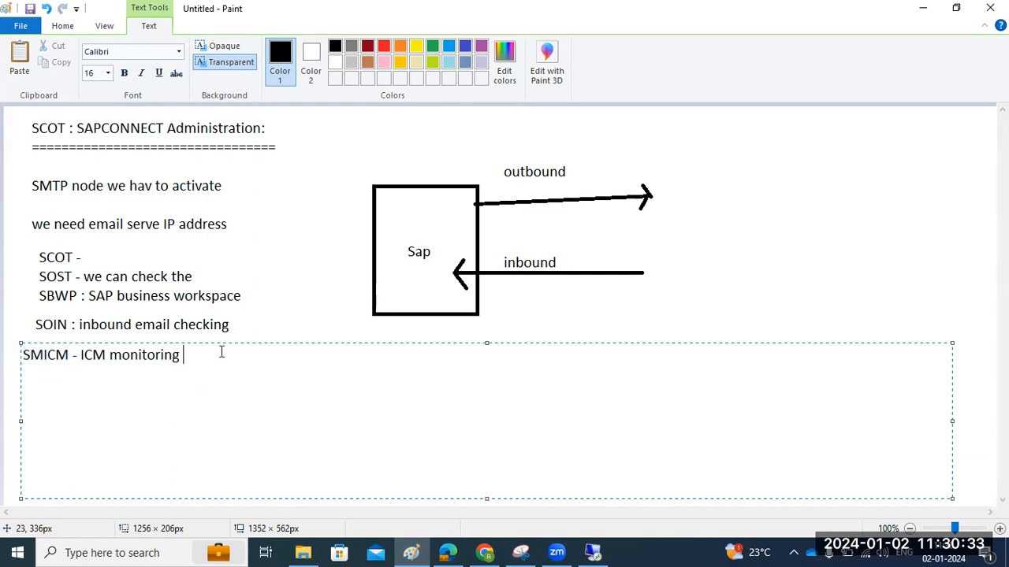
left_click_drag(217, 353, 67, 355)
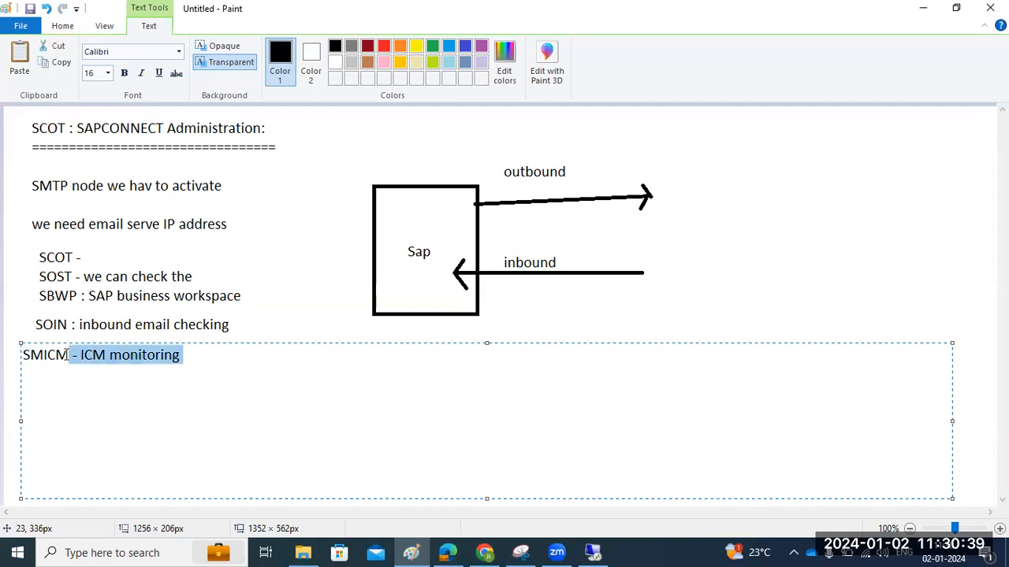
left_click(77, 354)
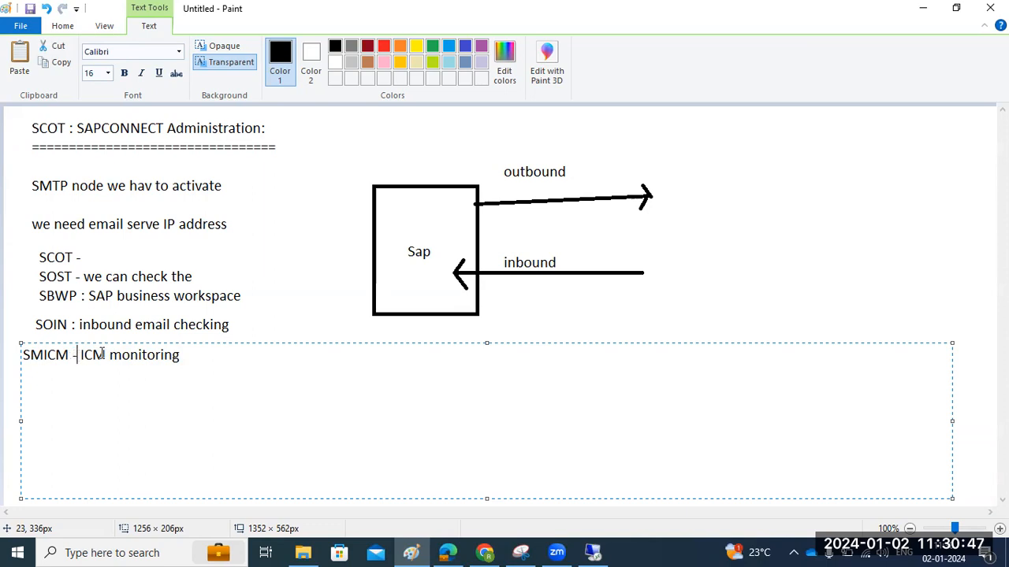
left_click(593, 553)
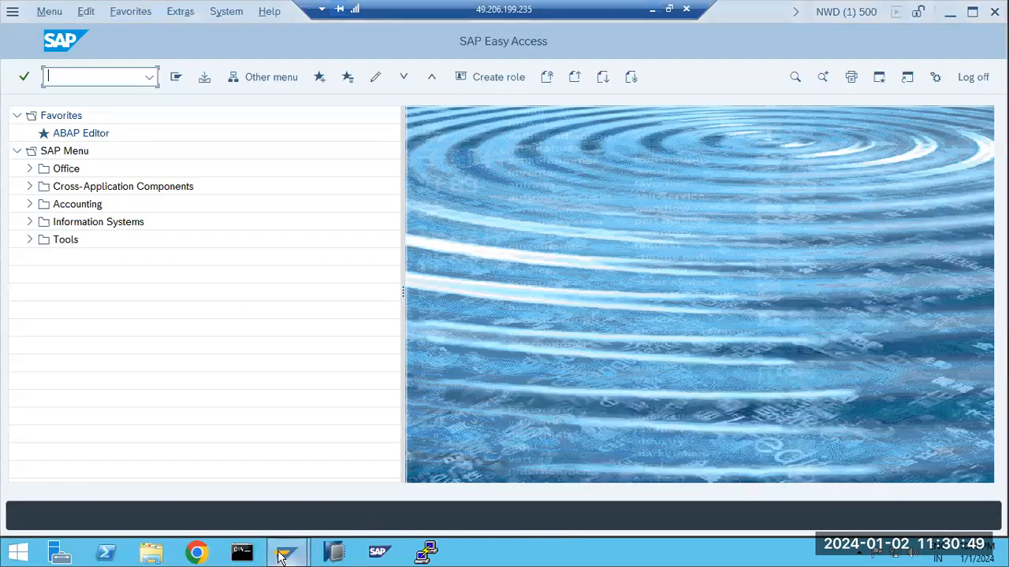
Check the SAP Logon window and the Chrome browser from the taskbar
left_click(282, 555)
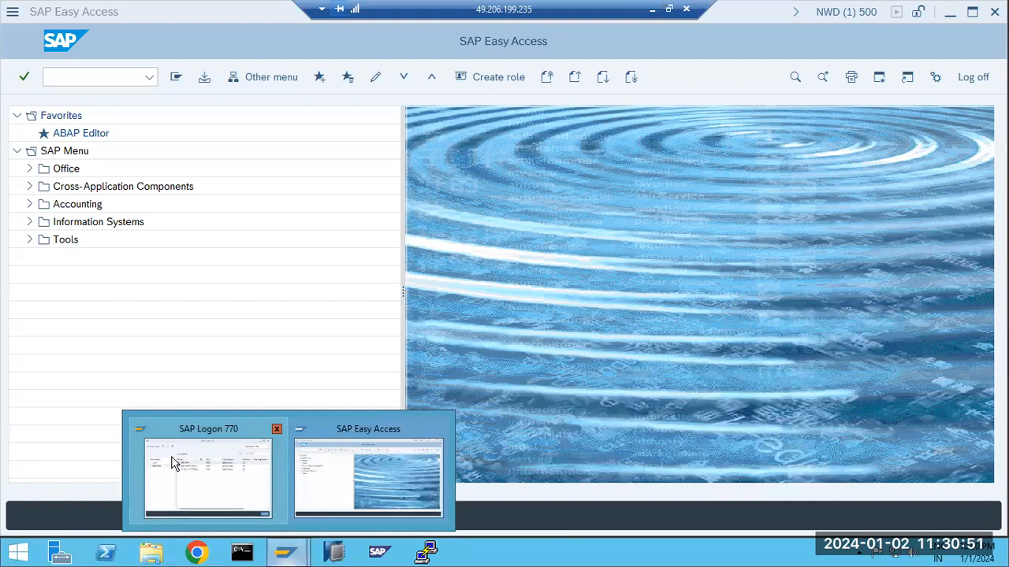
left_click(174, 464)
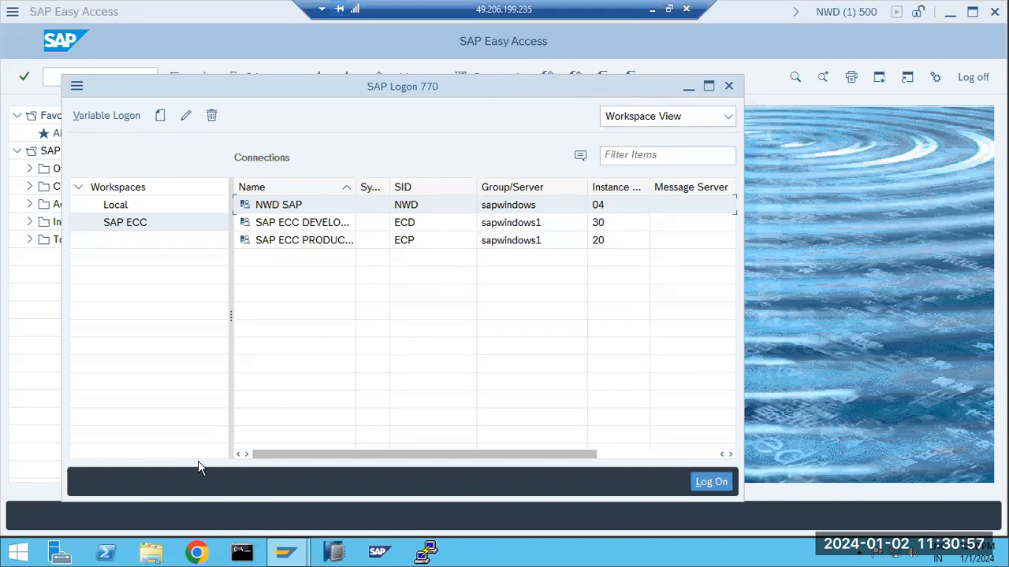
left_click(197, 552)
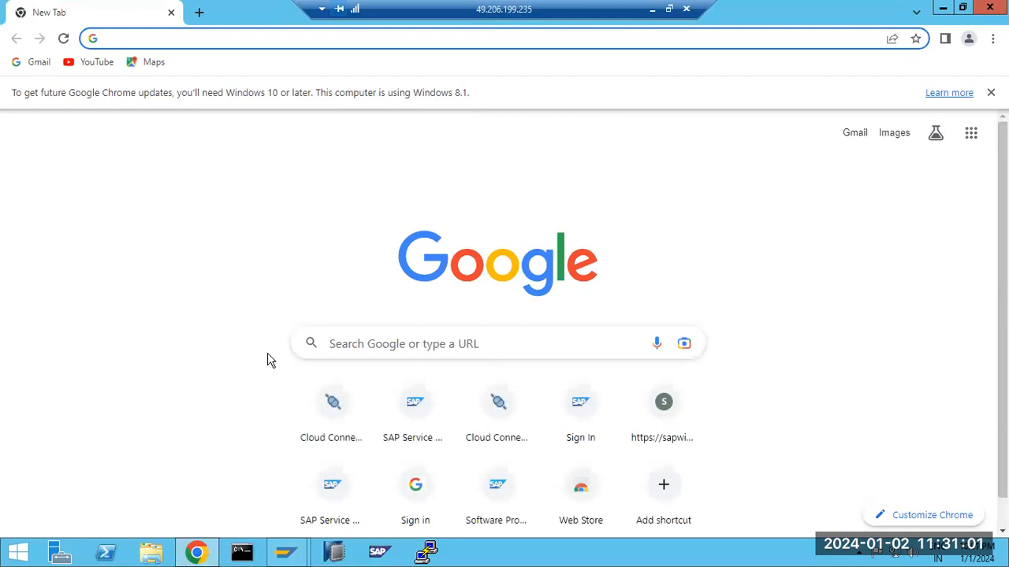
type("4")
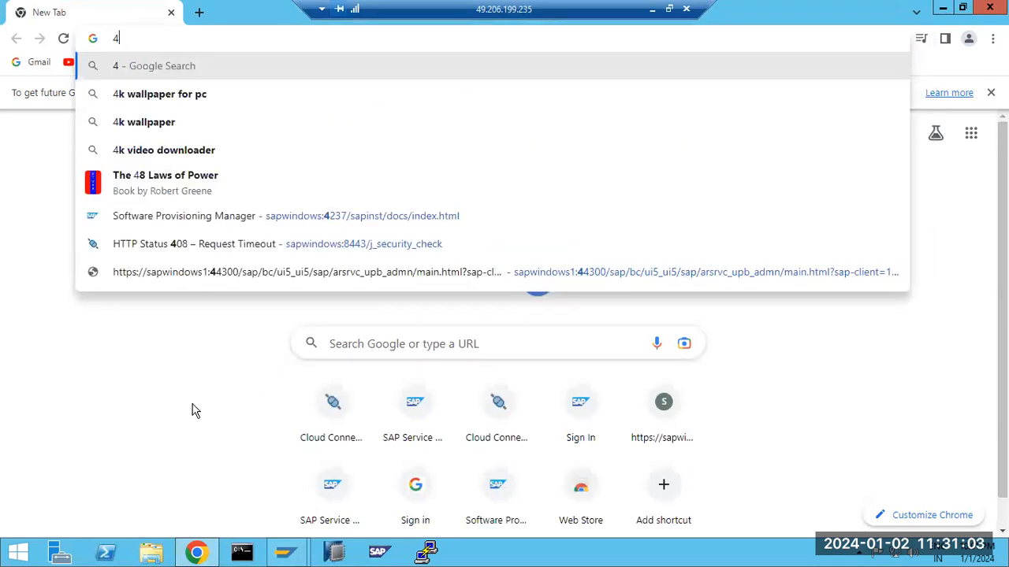
left_click(195, 410)
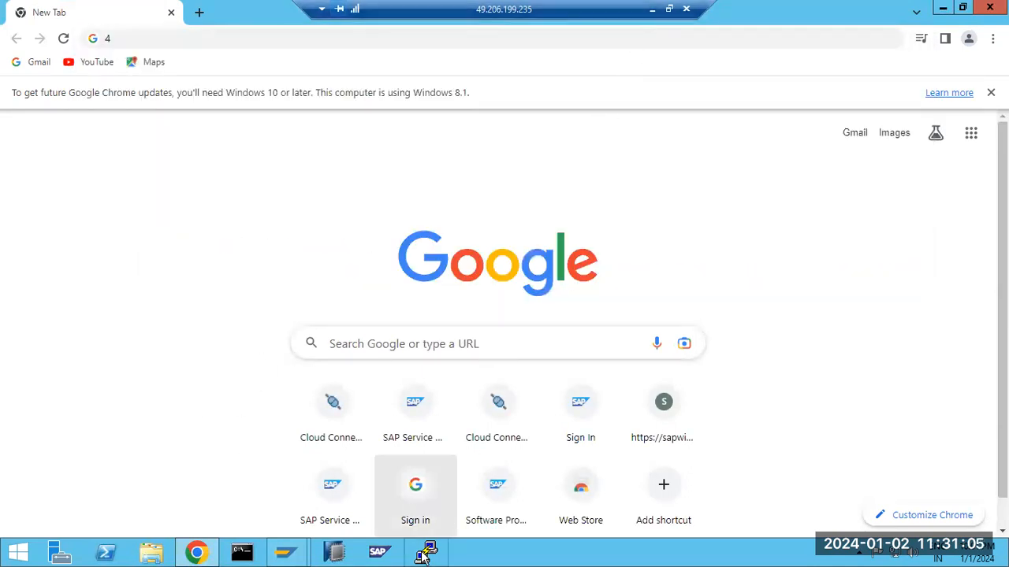
From SAP Easy Access, run SMICM to open the ICM Monitor for sapwindows_NWD_04
mouse_move(286, 553)
left_click(326, 480)
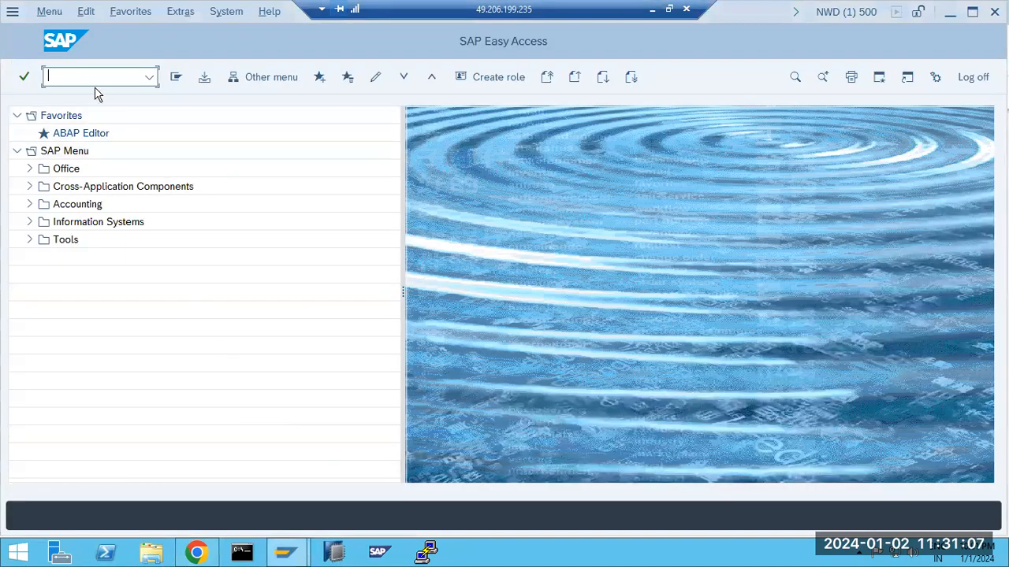
type("mic")
key("Return")
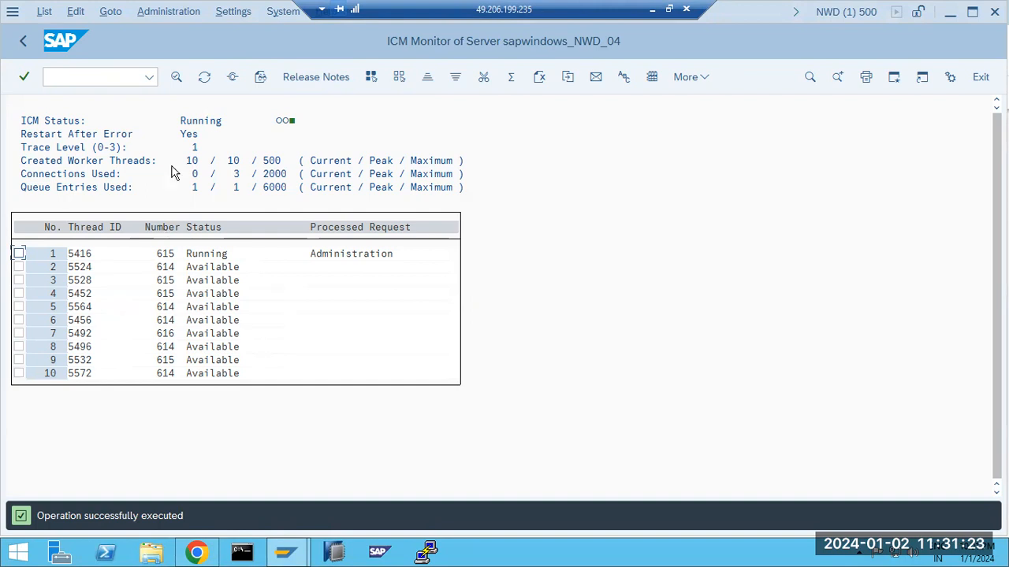
Review the ICM status: Running with a green indicator and Restart After Error set to Yes
left_click(183, 135)
left_click_drag(183, 138, 197, 140)
left_click(202, 121)
left_click(286, 123)
Use Goto > Services to list the HTTP, SMTP, HTTPS and port 8080 HTTP services
left_click(144, 12)
mouse_move(112, 18)
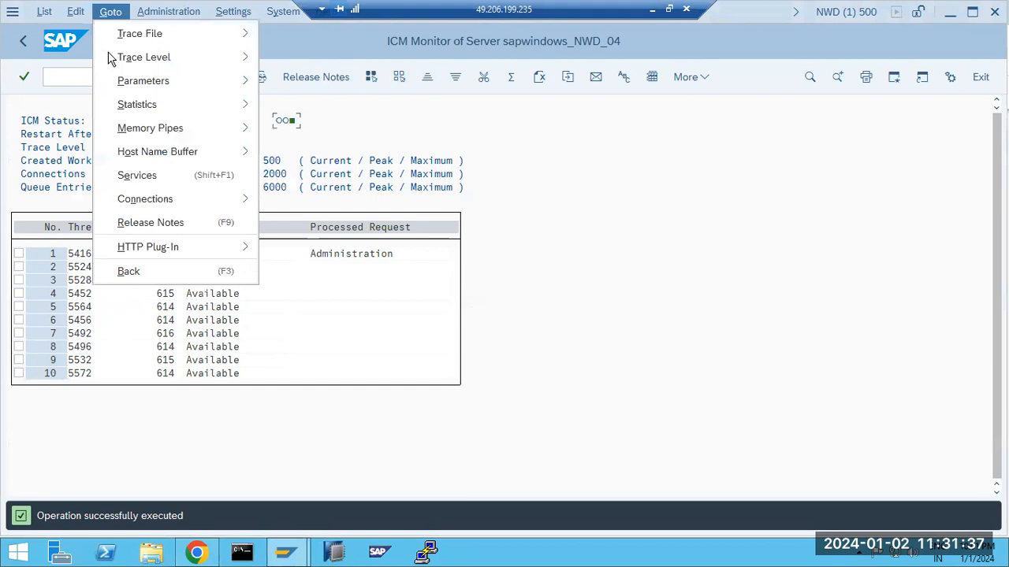
left_click(136, 179)
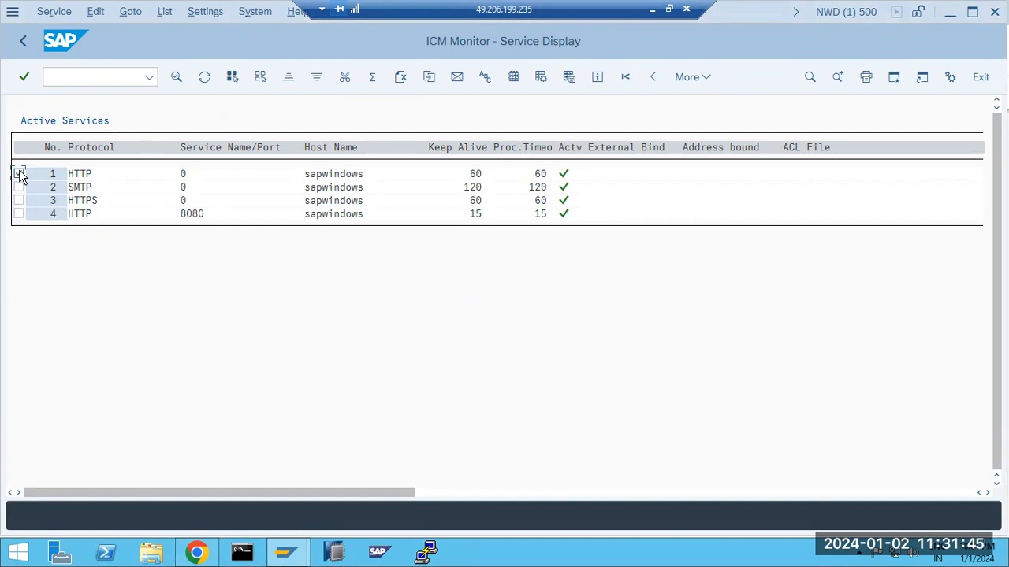
Delete the checked HTTP service on port 0
left_click(54, 12)
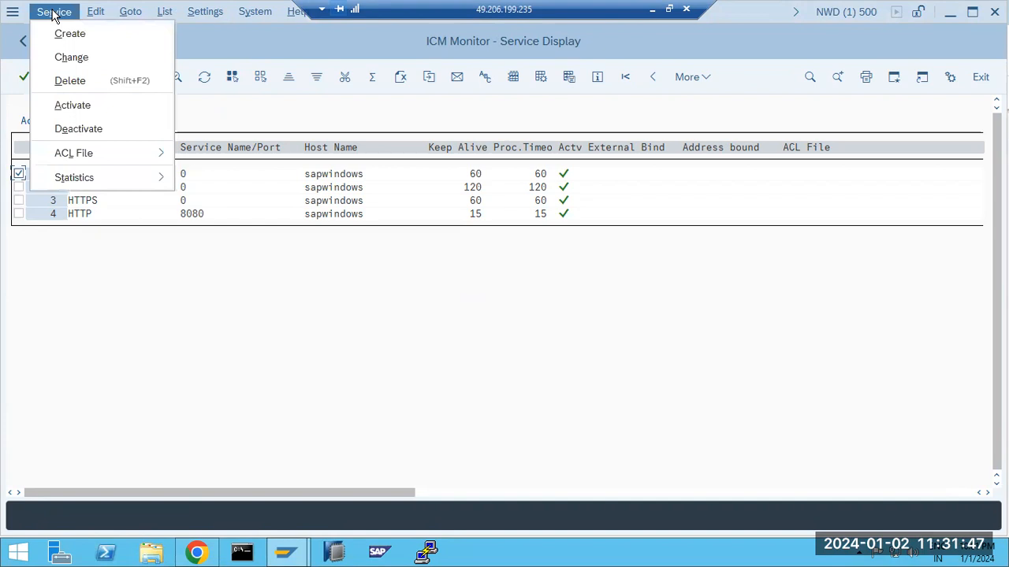
left_click(71, 82)
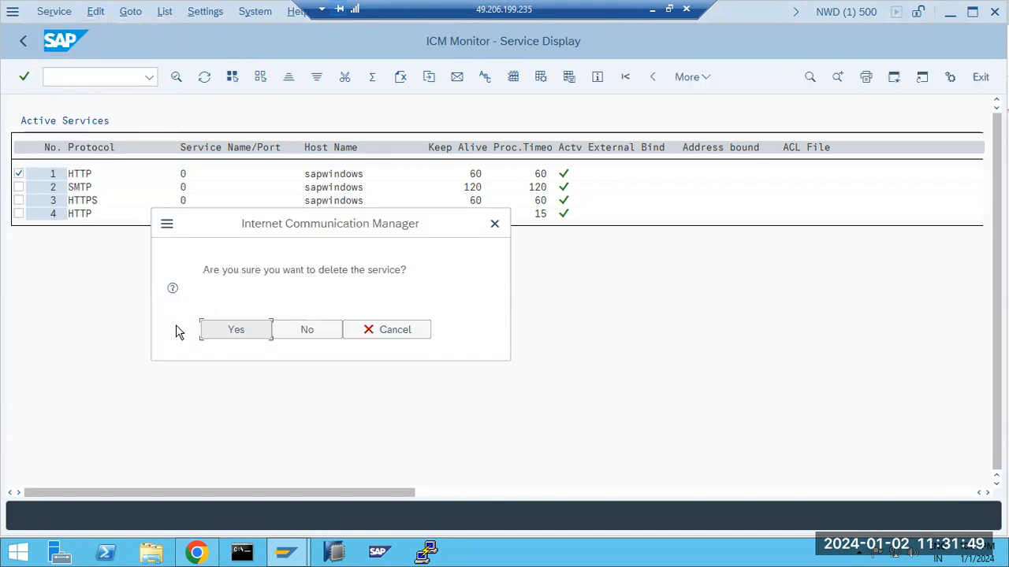
left_click(235, 331)
Attempt deleting the HTTPS service, then mark the port-0 HTTPS row and open the Service menu
left_click(18, 187)
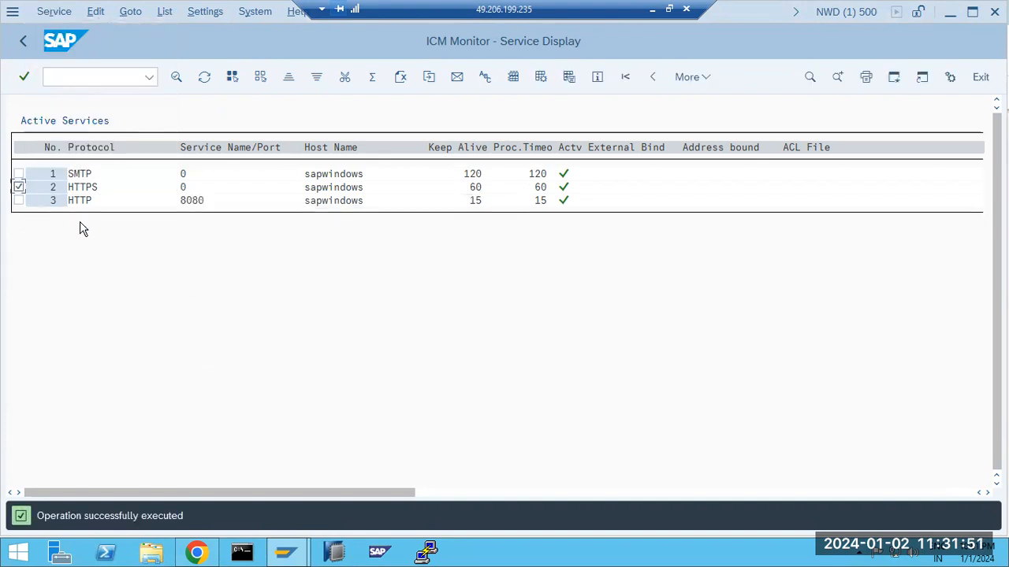
left_click(54, 13)
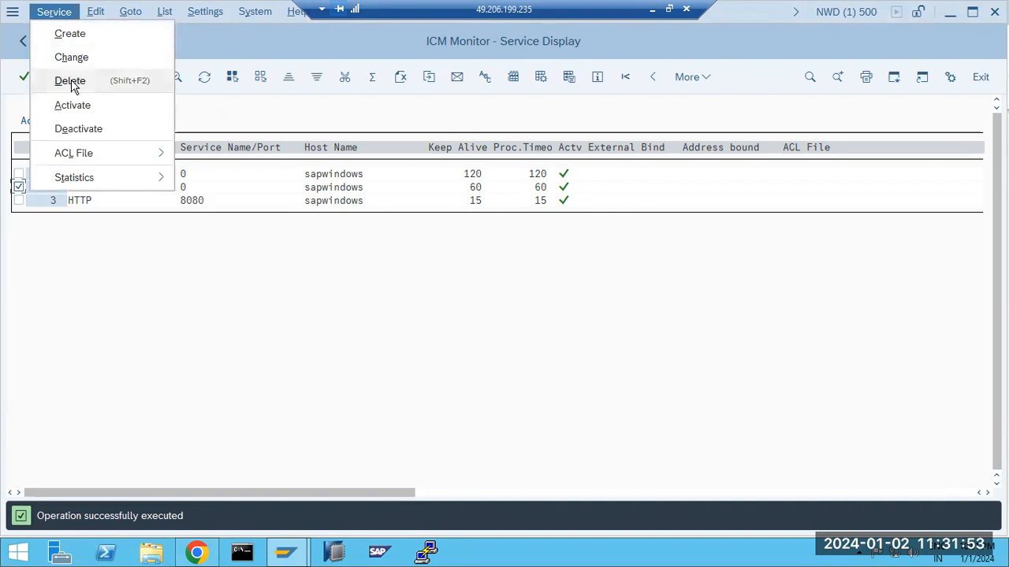
left_click(72, 82)
left_click(221, 325)
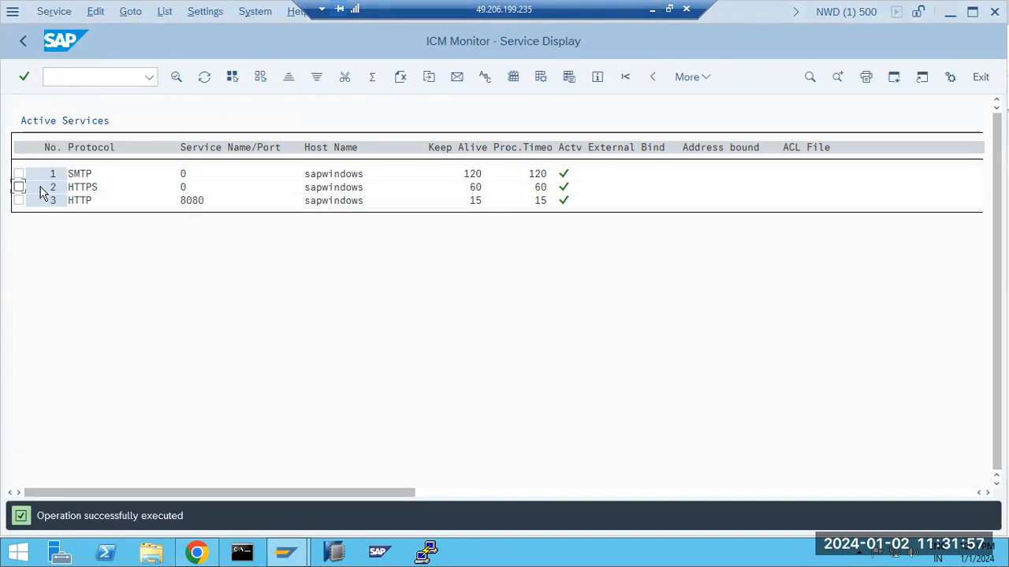
left_click(19, 188)
left_click(53, 11)
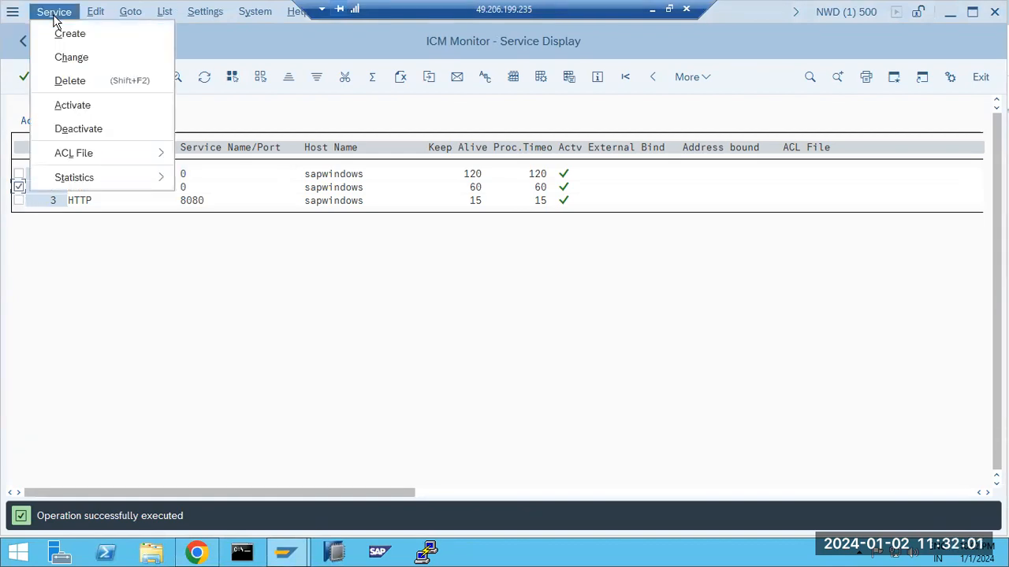
Create a new HTTPS service on port 44300 via Service > Change
left_click(72, 55)
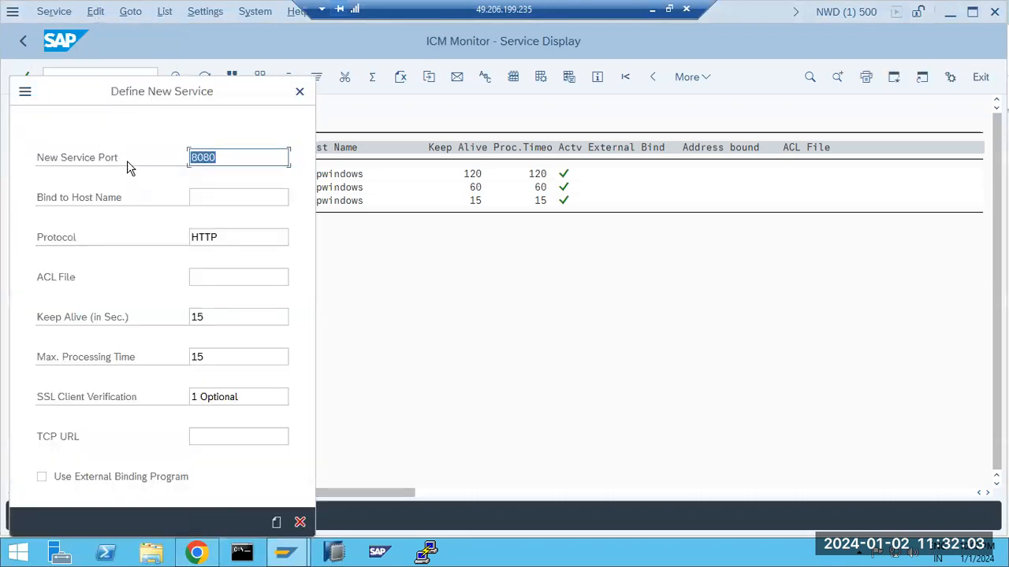
left_click(222, 236)
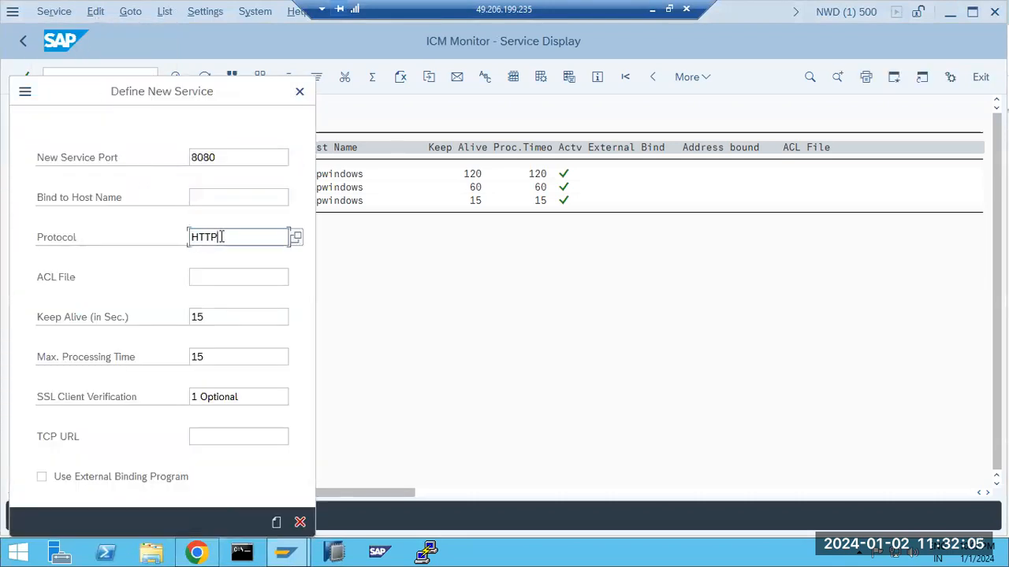
left_click(295, 236)
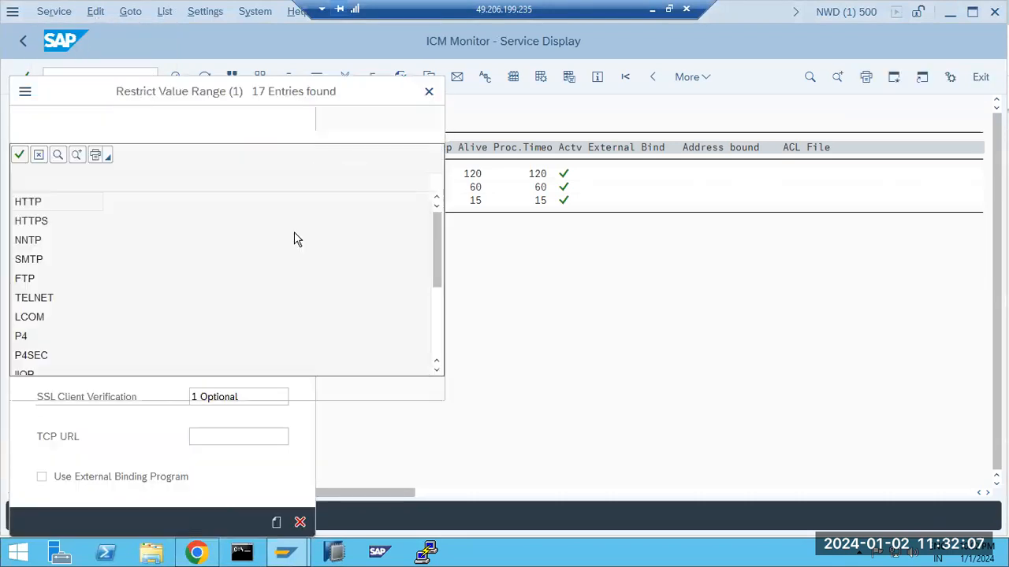
left_click(38, 221)
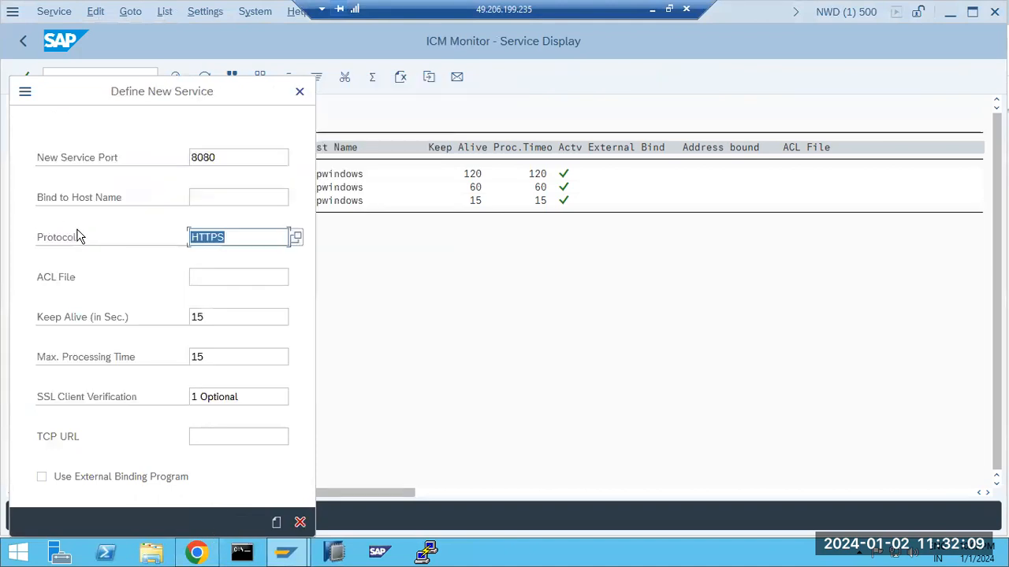
left_click(220, 157)
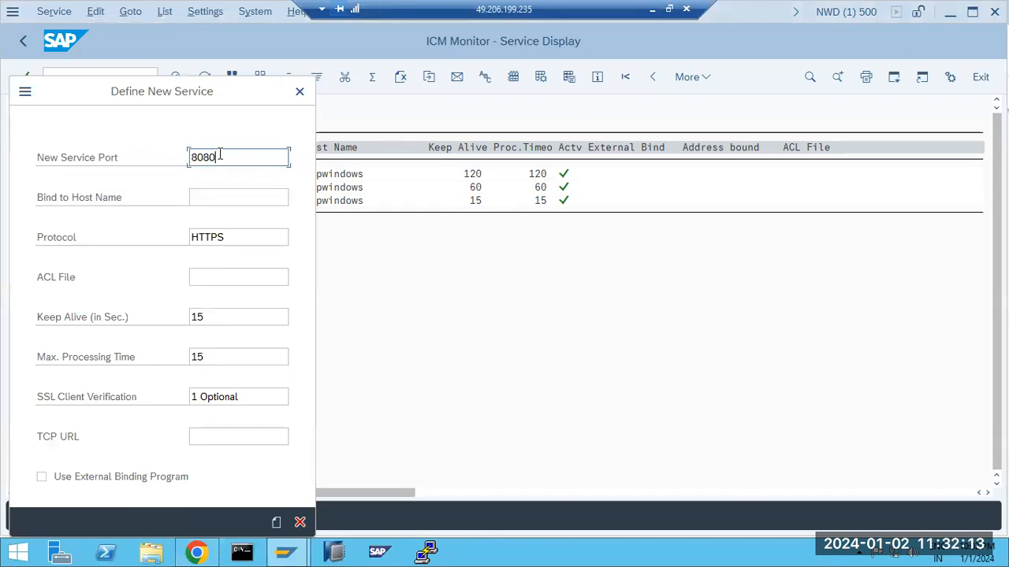
key("BackSpace")
key("BackSpace")
type("4430")
left_click(275, 522)
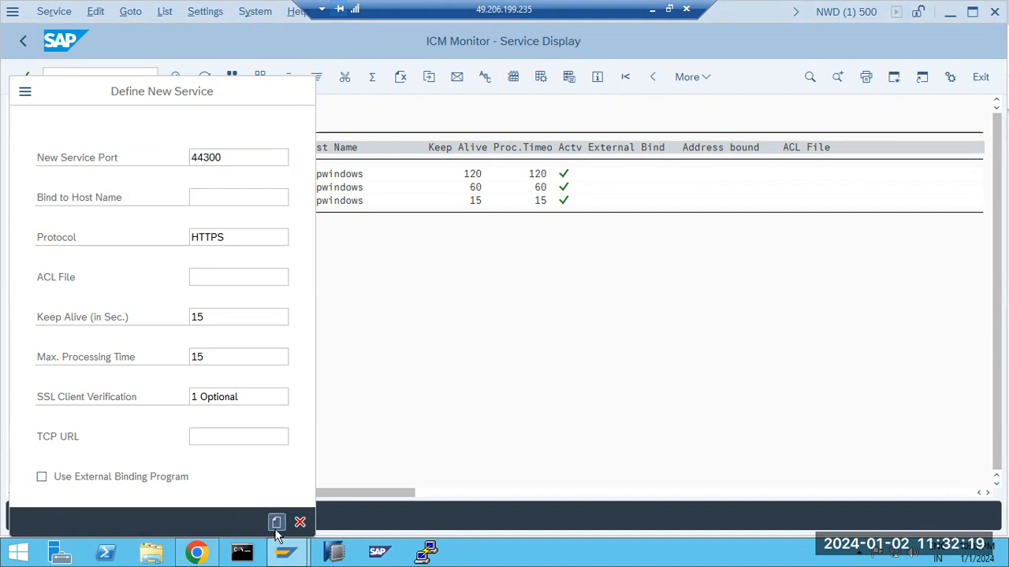
left_click(416, 523)
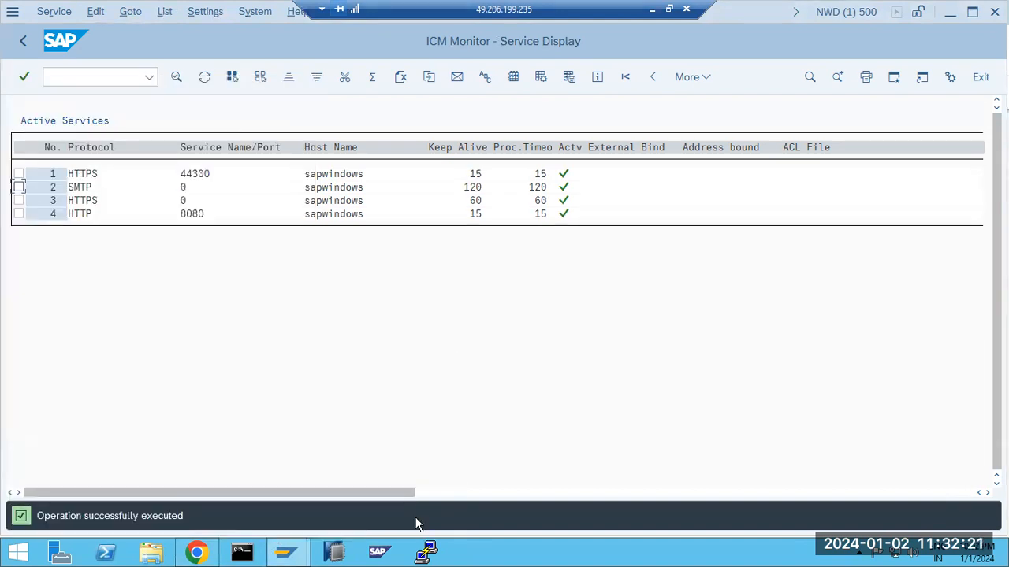
Delete the old HTTPS service on port 0
left_click(18, 200)
left_click(53, 12)
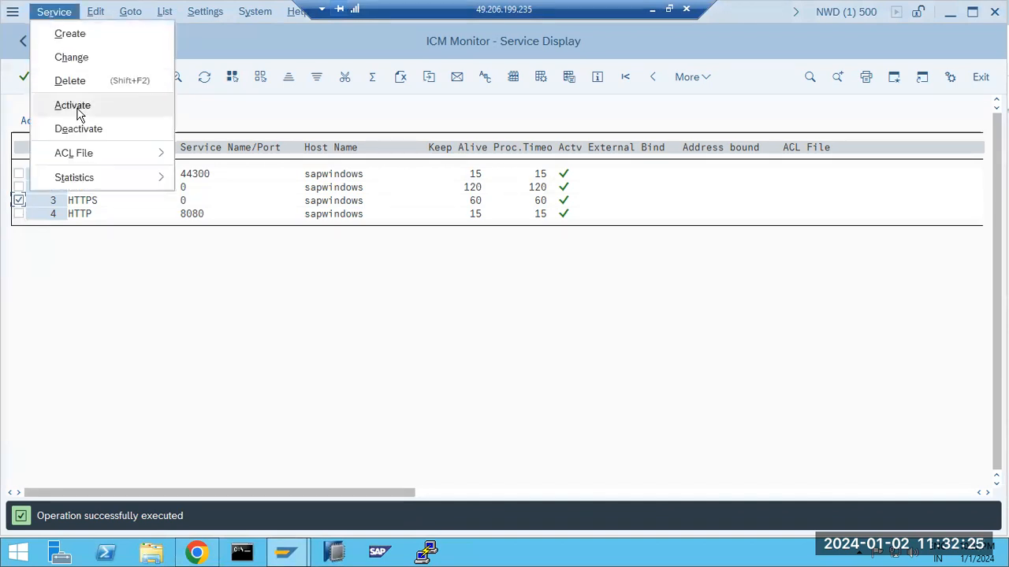
left_click(72, 81)
left_click(241, 329)
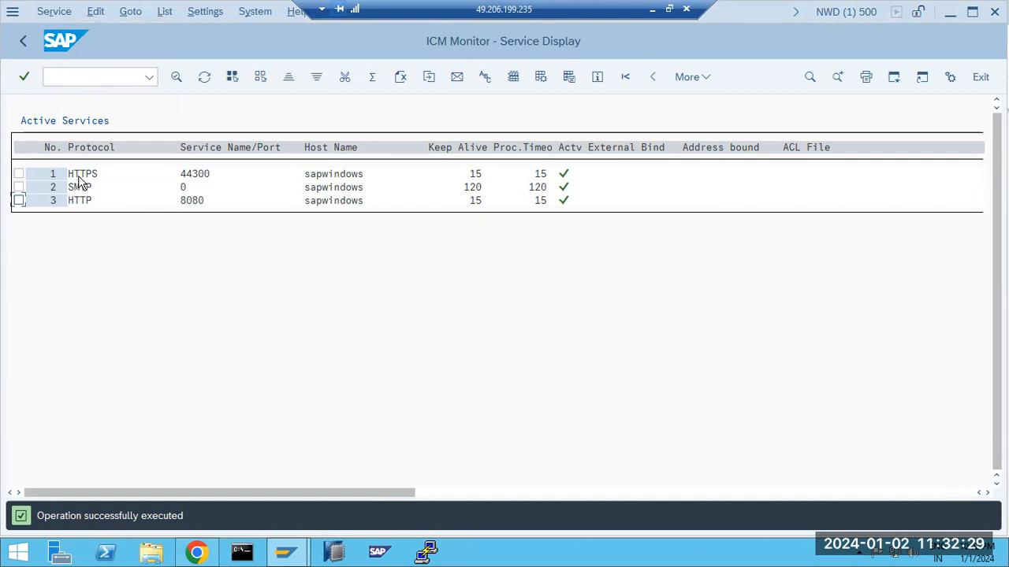
Bring Chrome forward and select the leftover text in its address bar
left_click(196, 551)
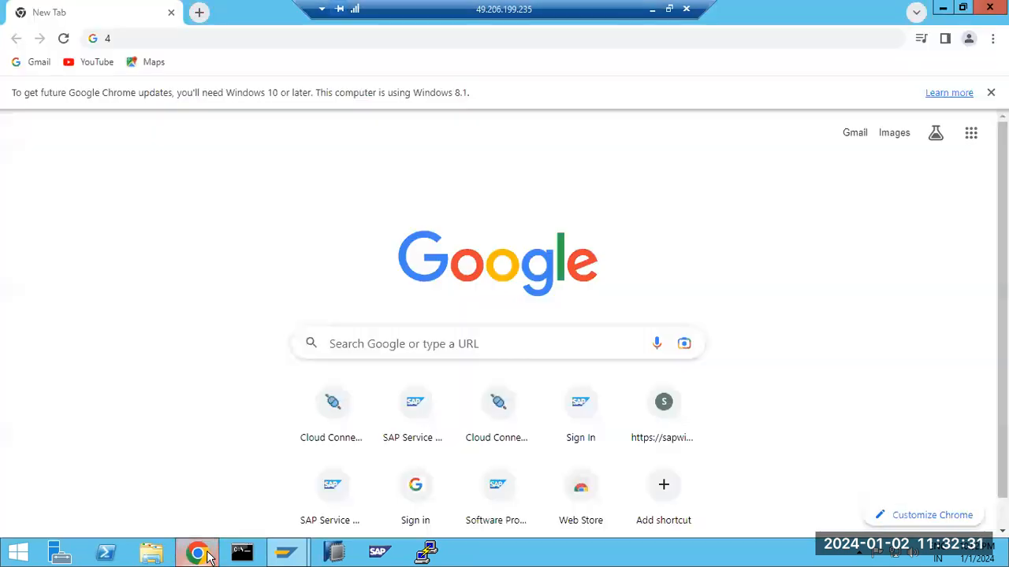
left_click(159, 38)
double_click(159, 37)
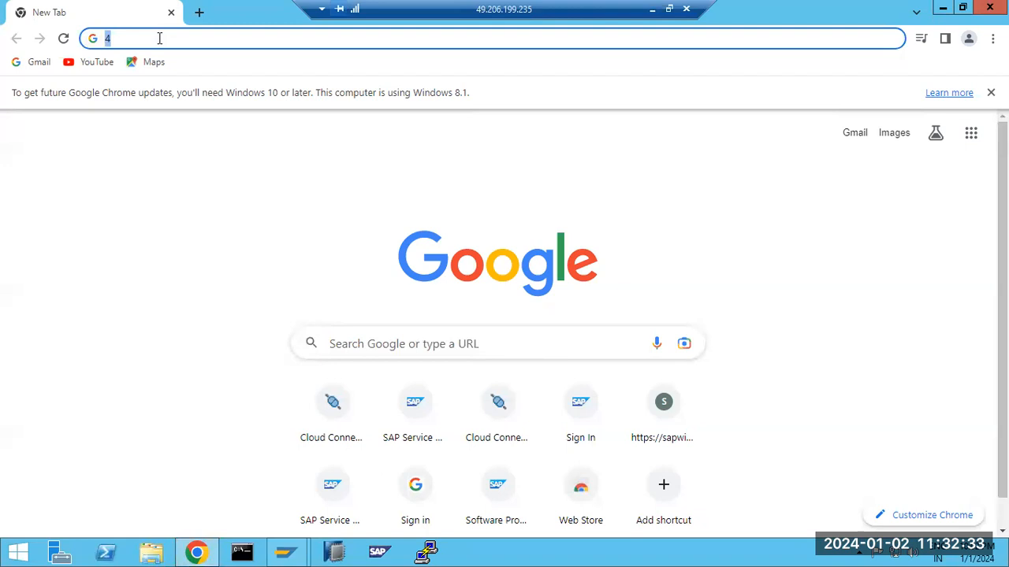
type("https://google")
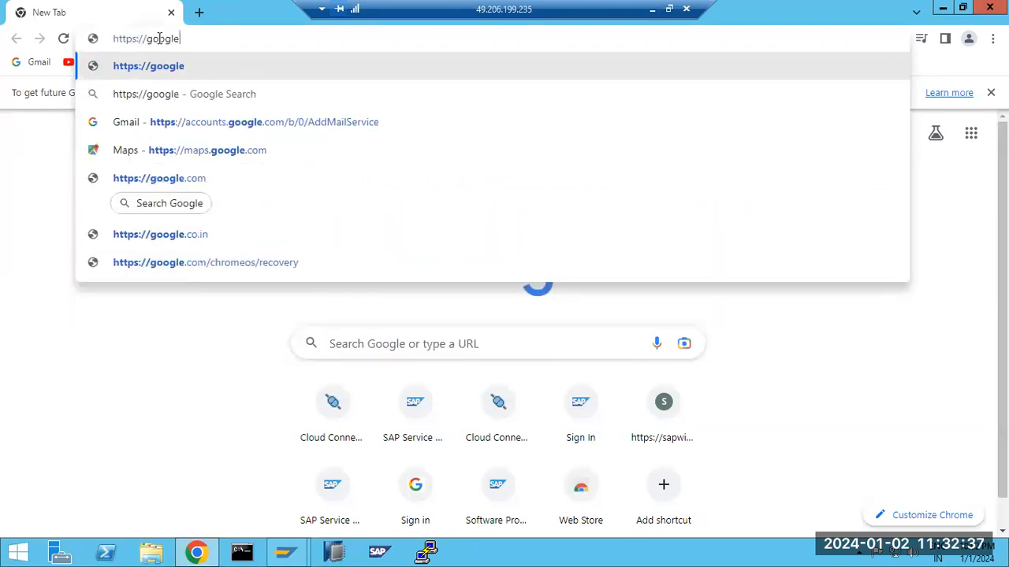
type(".com")
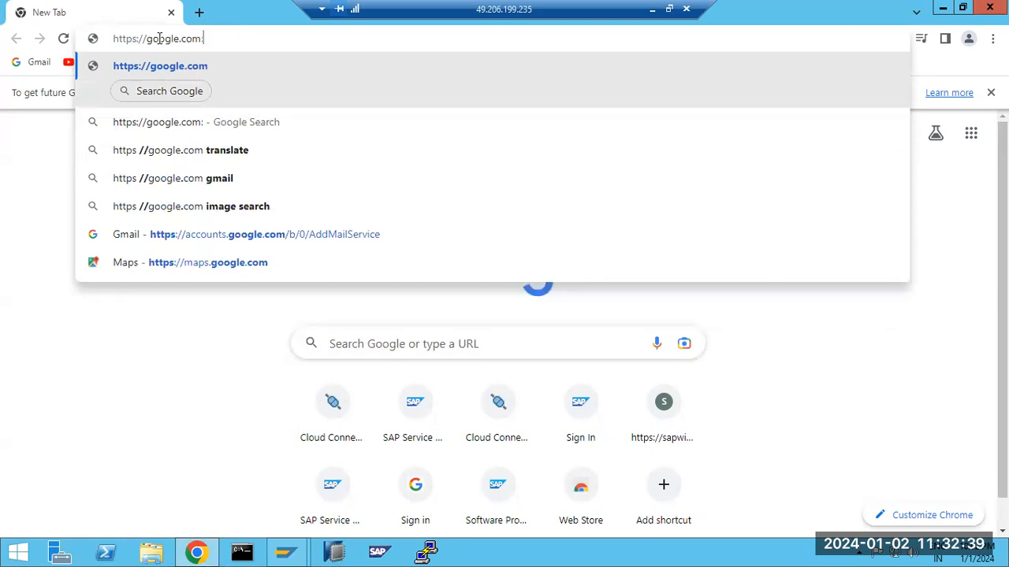
type(":443")
key("Return")
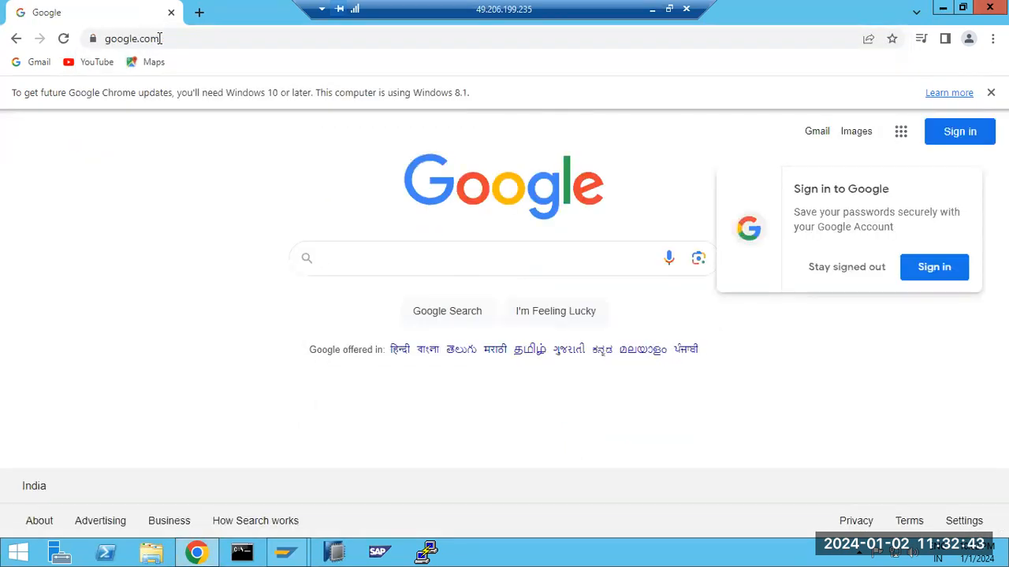
left_click(181, 37)
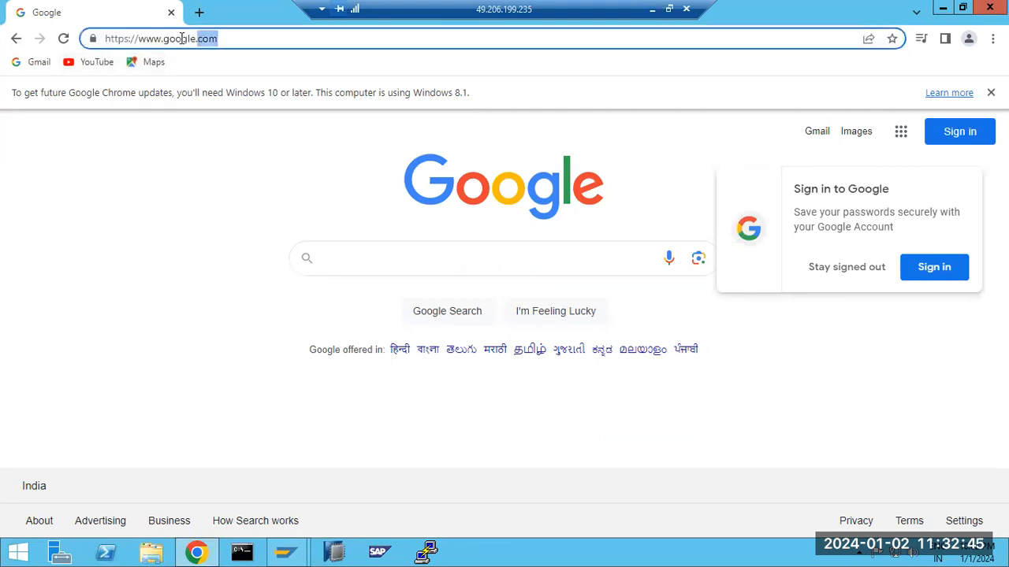
left_click_drag(109, 39, 144, 41)
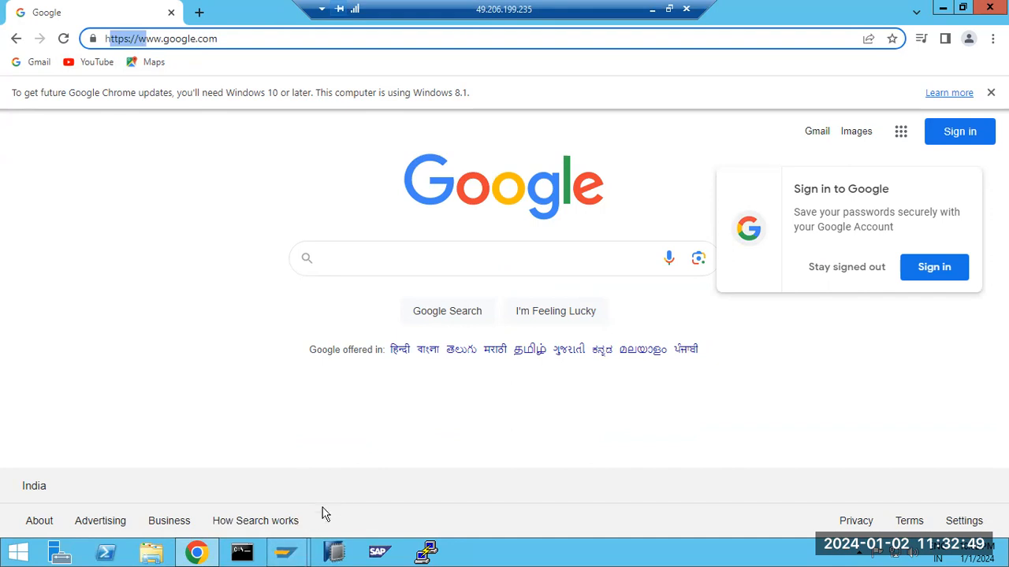
Glance at the ICM Monitor window and the local Paint notes, then restore the SAP session
left_click(294, 545)
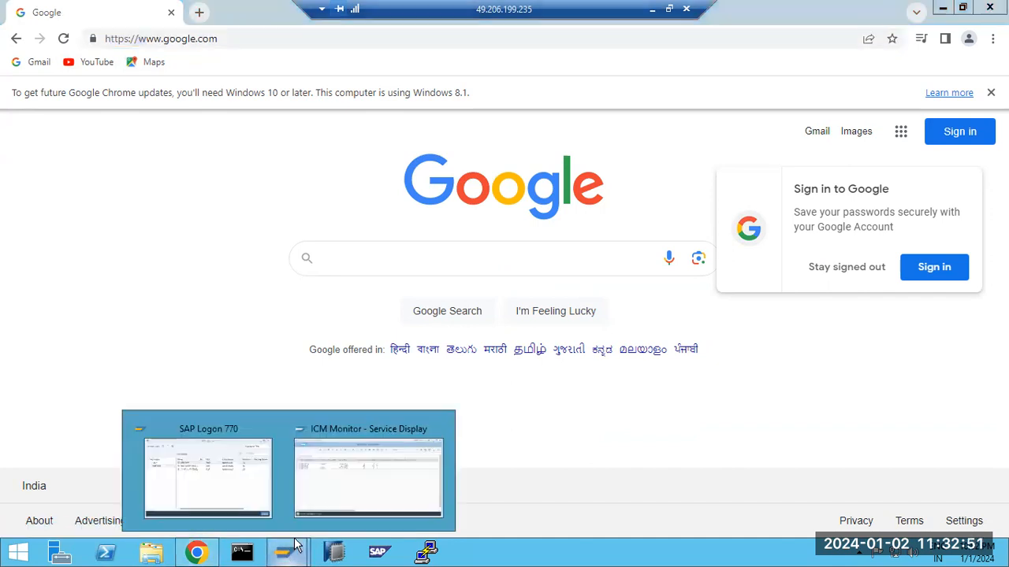
left_click(341, 497)
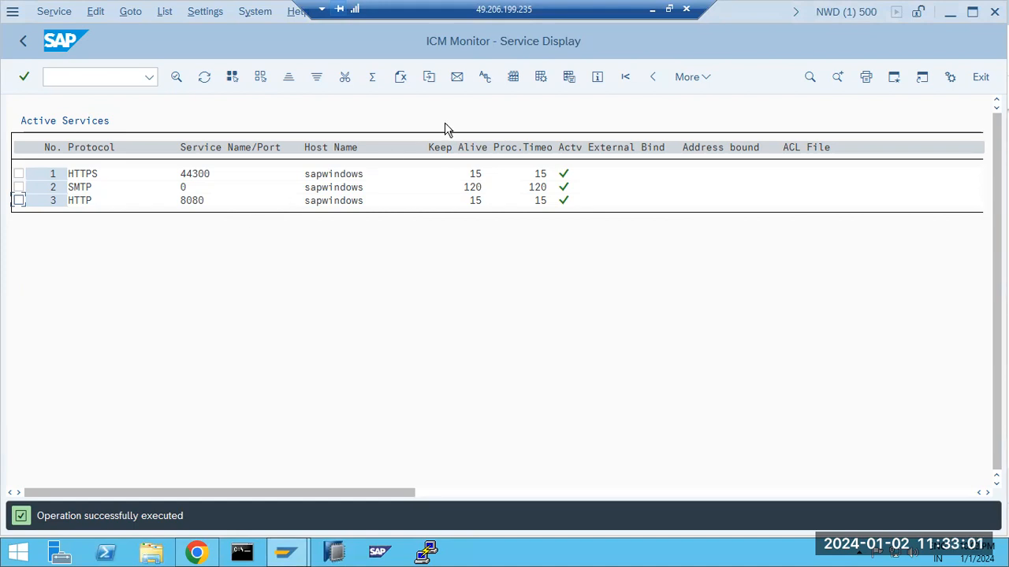
left_click(652, 11)
left_click(592, 551)
Back on the Google page, dismiss the Sign in to Google prompt and select the URL
left_click(197, 551)
left_click_drag(240, 43, 99, 35)
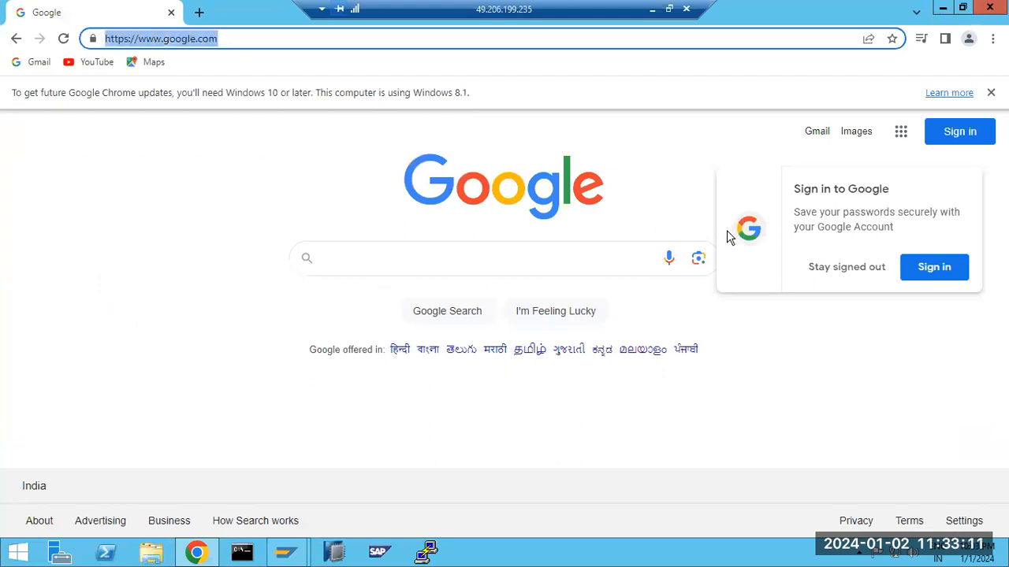
left_click(840, 268)
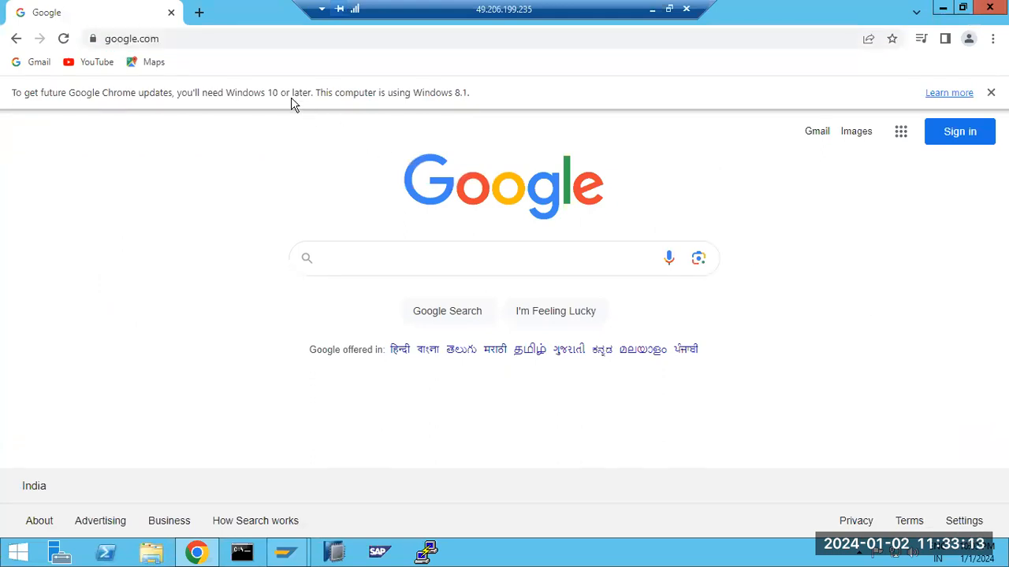
left_click(183, 39)
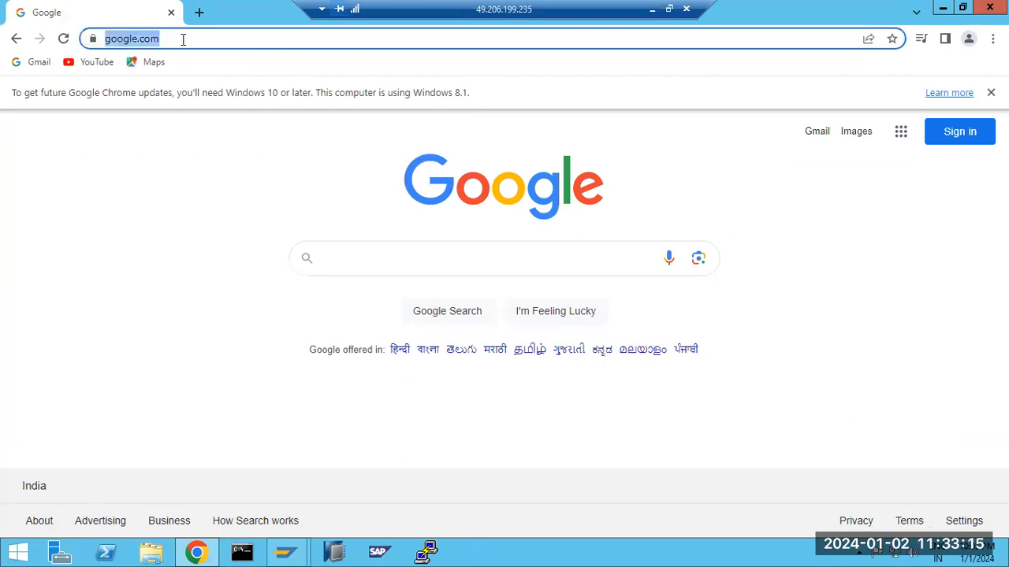
left_click(196, 551)
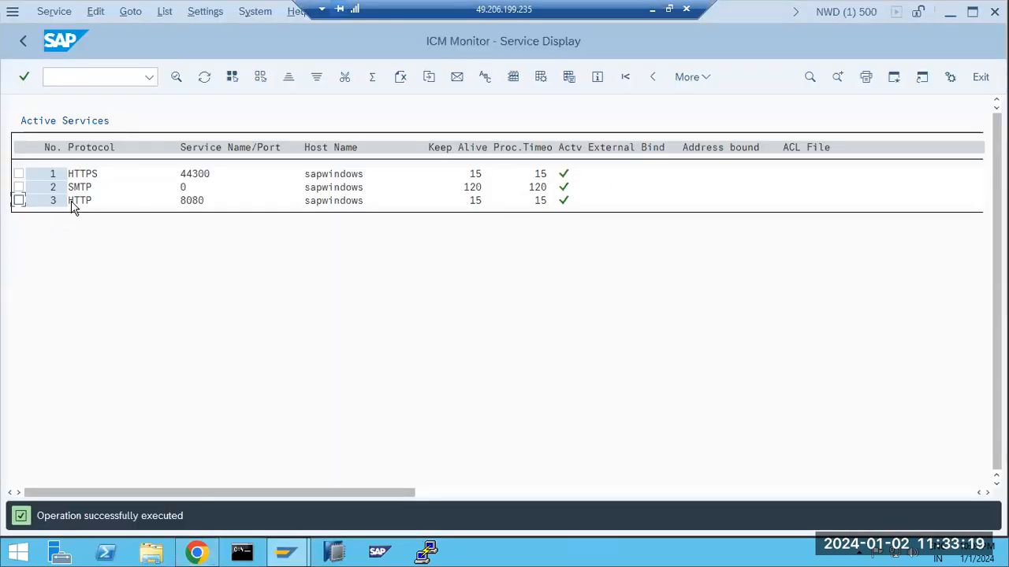
left_click(197, 552)
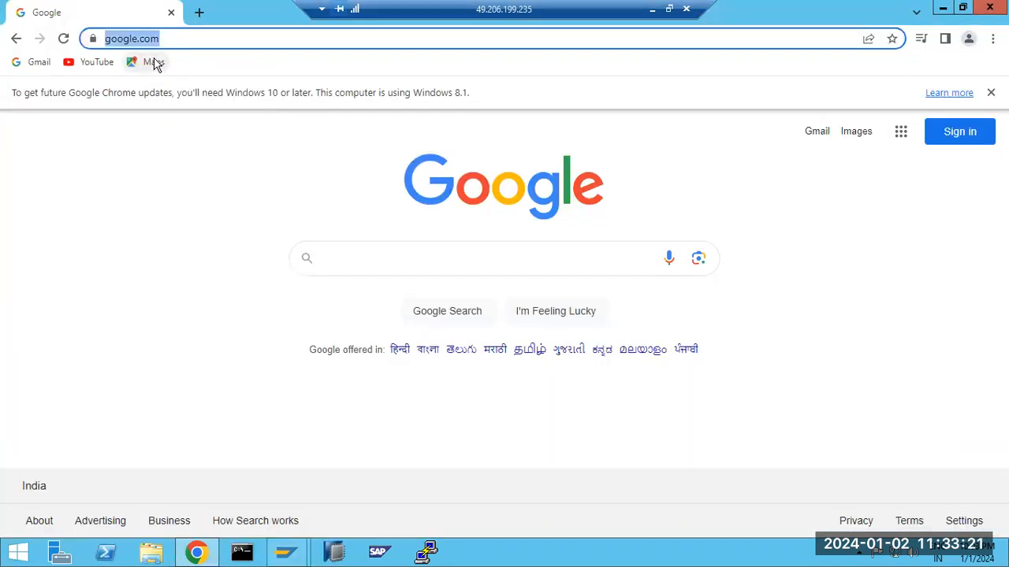
type("https:")
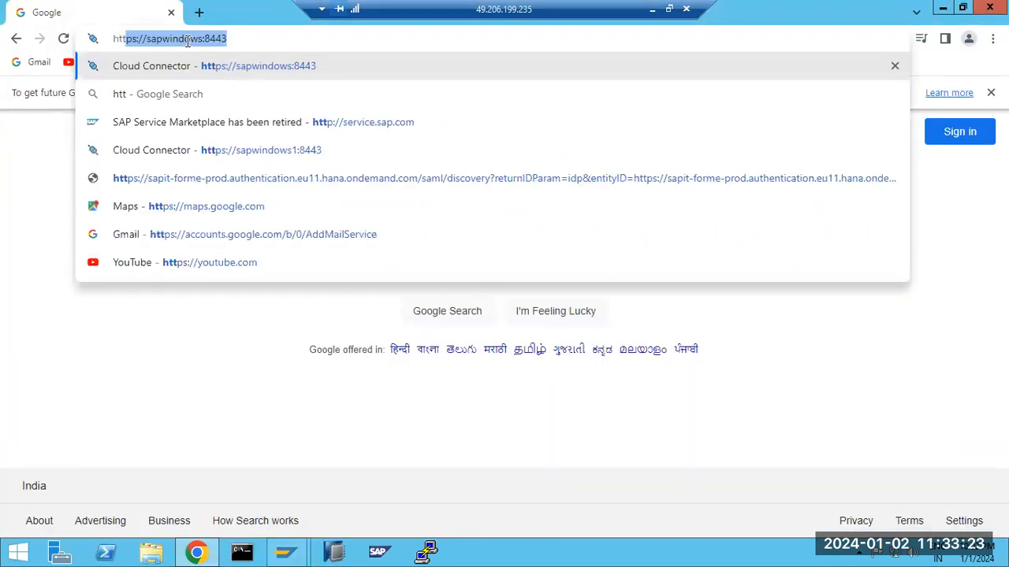
type("//sap")
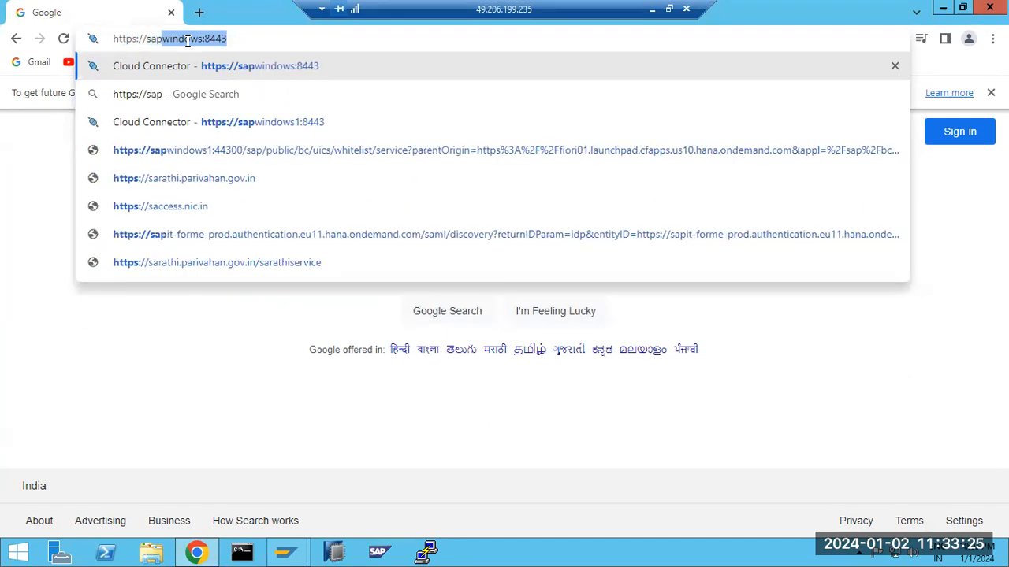
type("windows1")
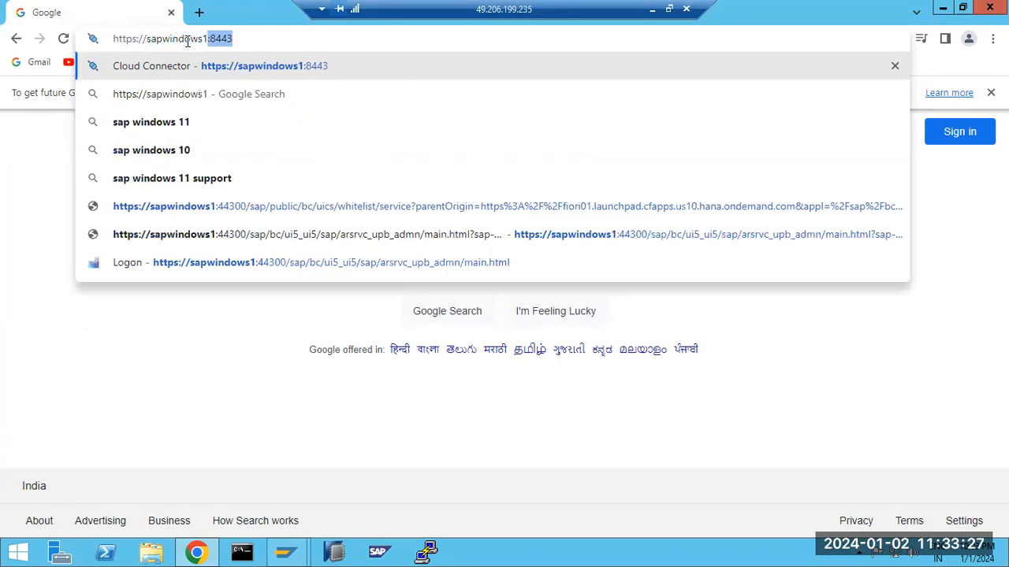
key("Delete")
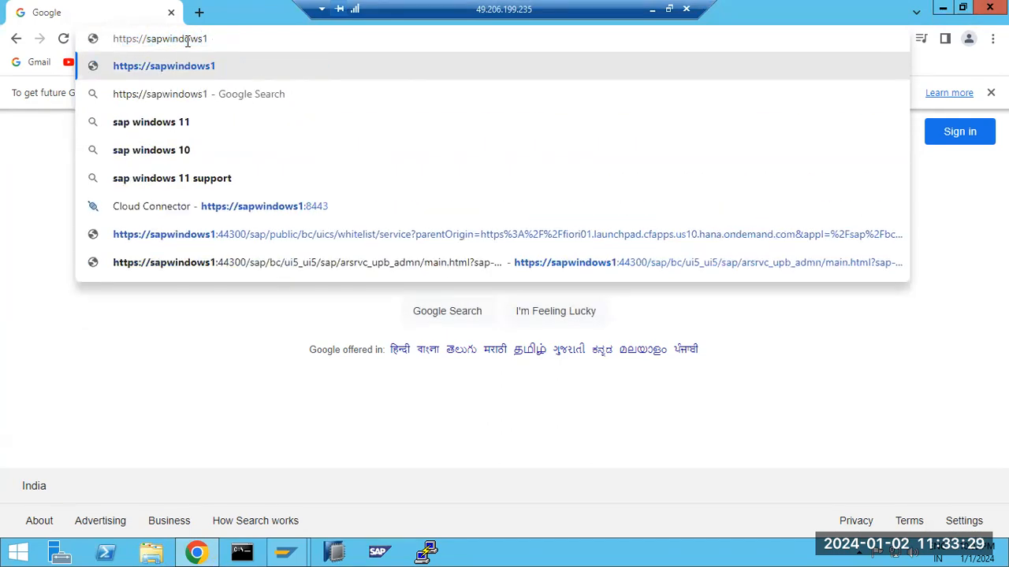
key("Return")
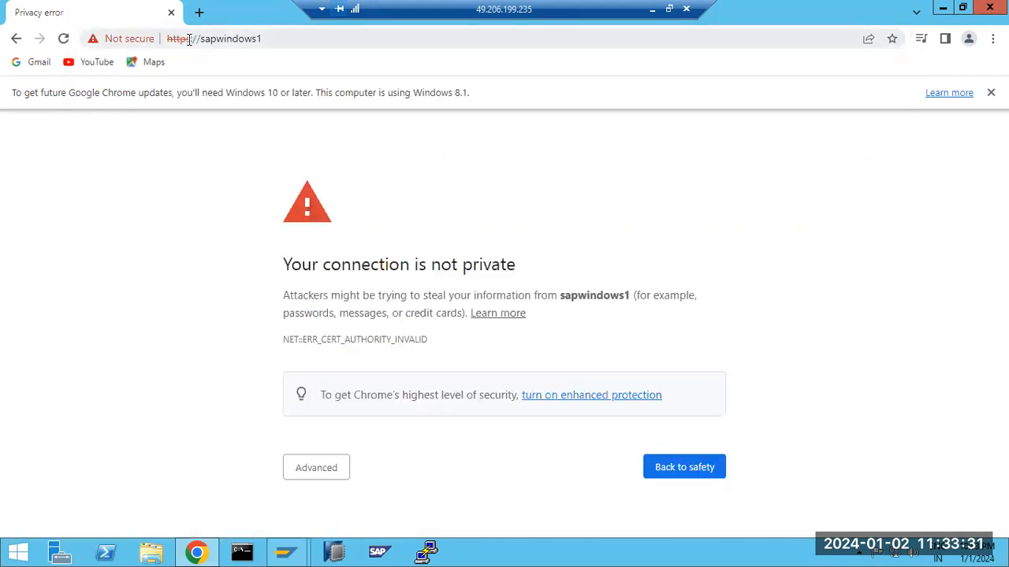
left_click(311, 473)
left_click(334, 497)
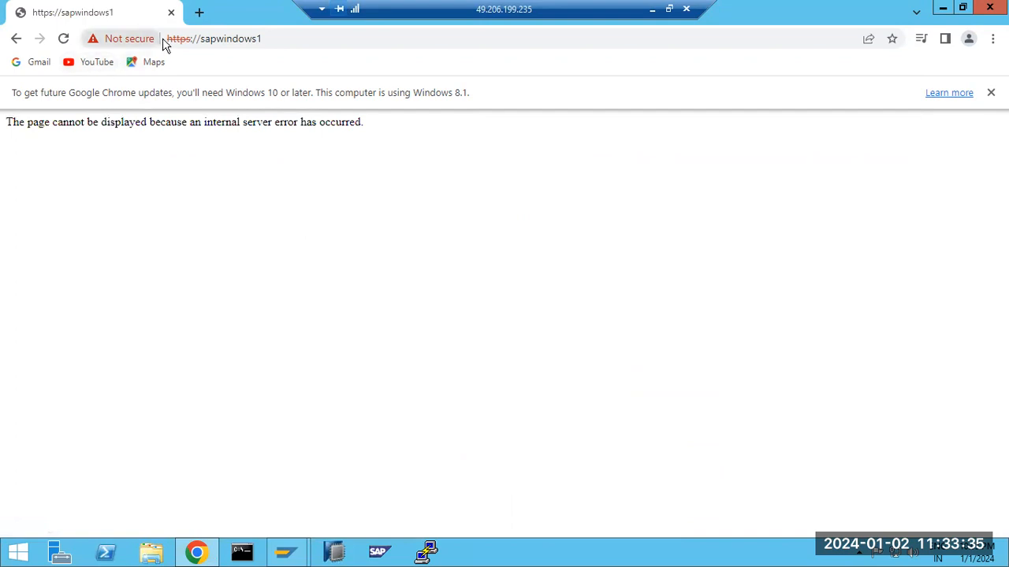
Check the Not secure site details for sapwindows1, then switch back to the ICM Monitor
left_click(135, 43)
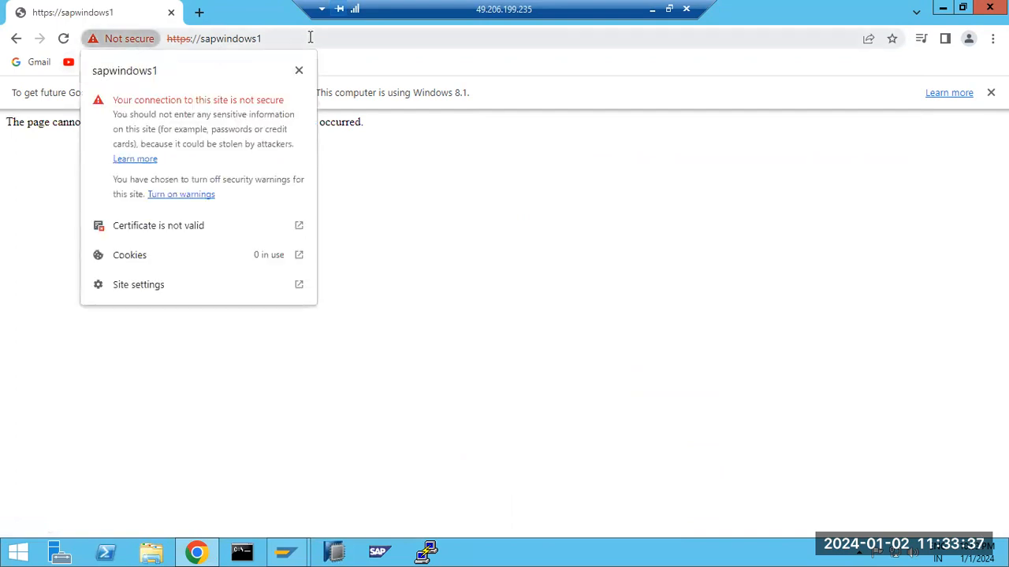
left_click(307, 38)
left_click(146, 39)
left_click(385, 255)
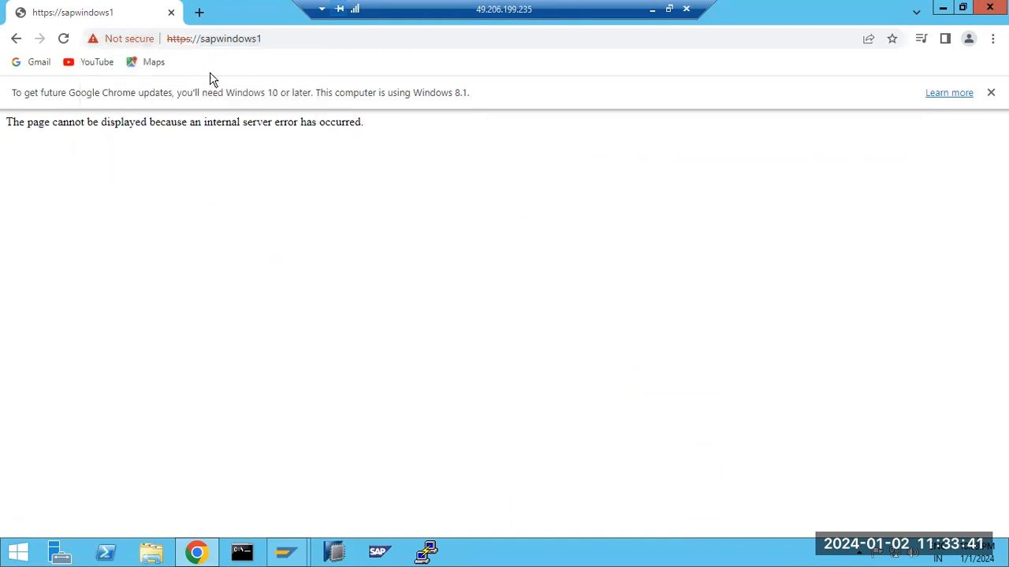
left_click_drag(170, 39, 276, 41)
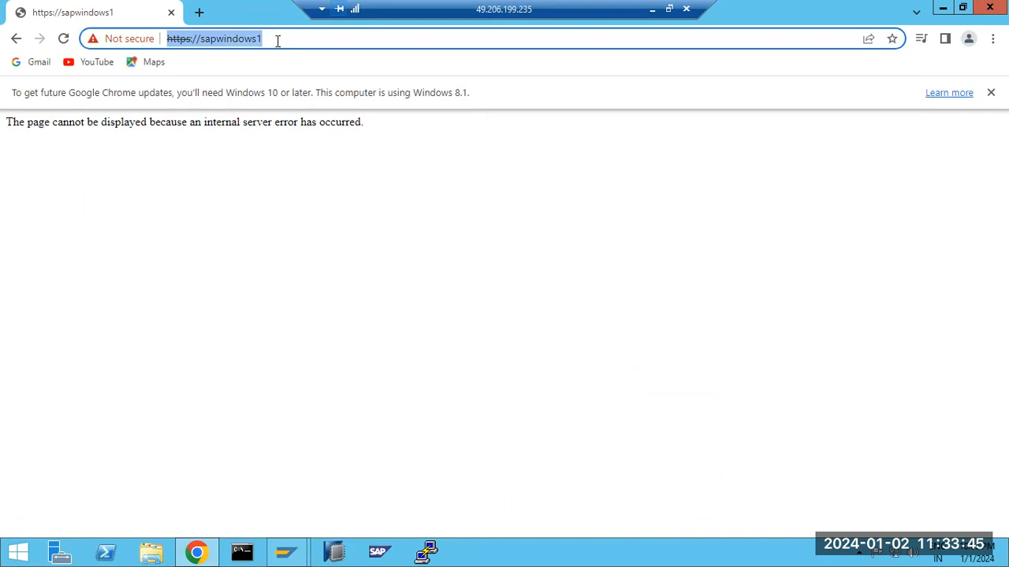
left_click(197, 552)
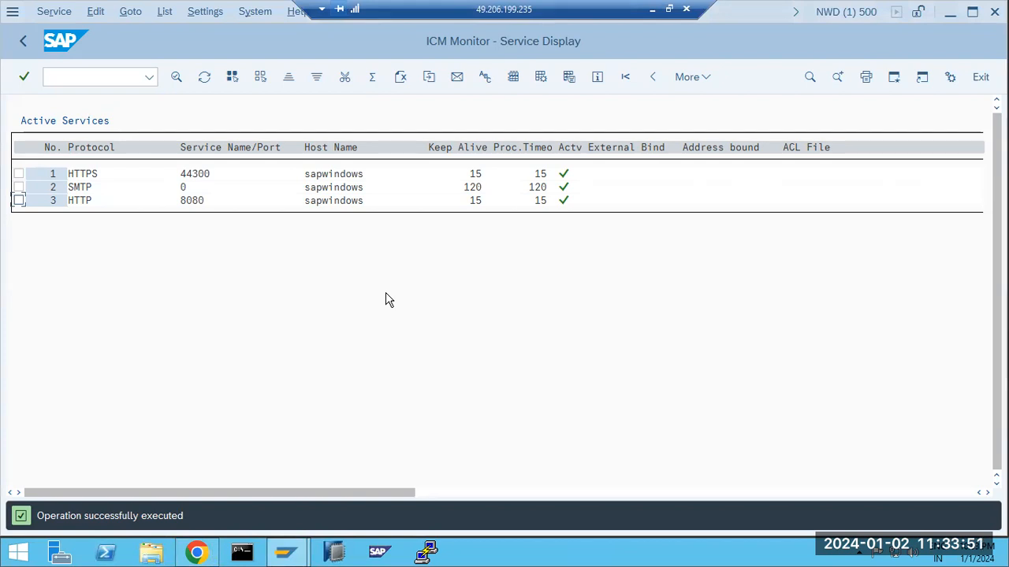
Append ',ports' to the SMICM note and add a line 'SICF - is for service activation'
left_click(651, 10)
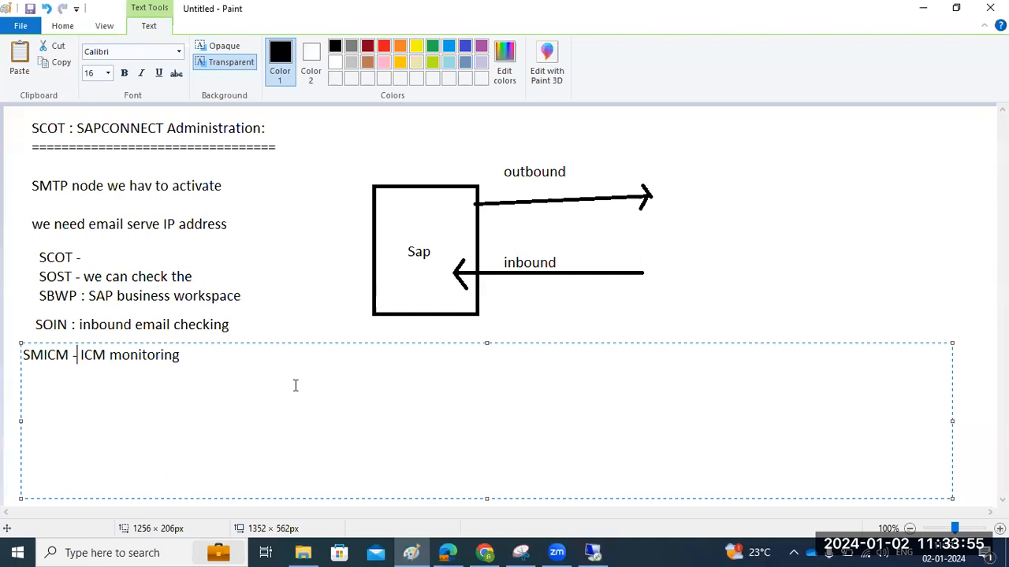
left_click(265, 356)
type(",ports")
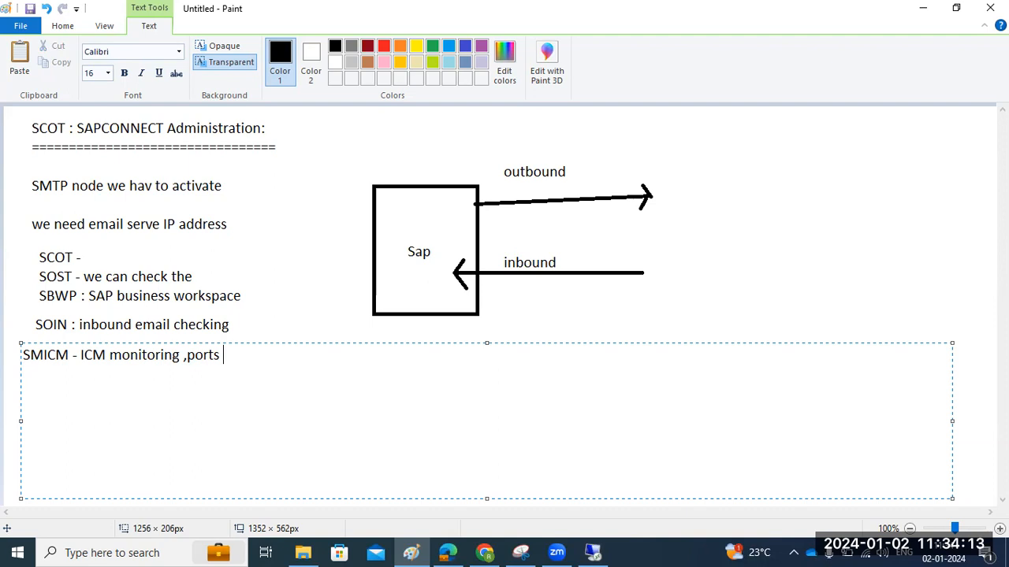
key("Return")
type("SICF - is for ")
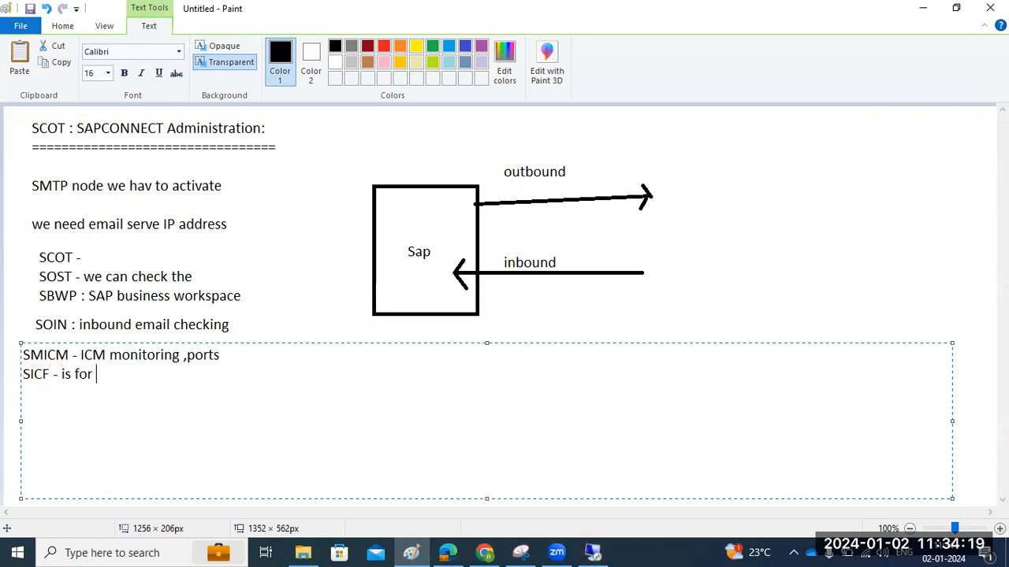
type("service activation")
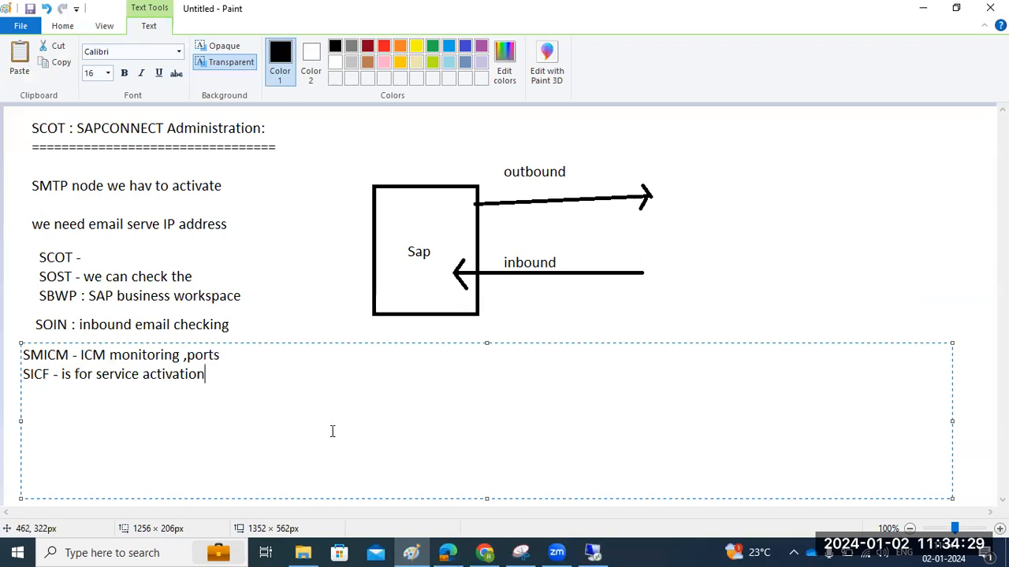
Start transaction SICF with /nsicf and execute it to list the ICF service tree
left_click(593, 552)
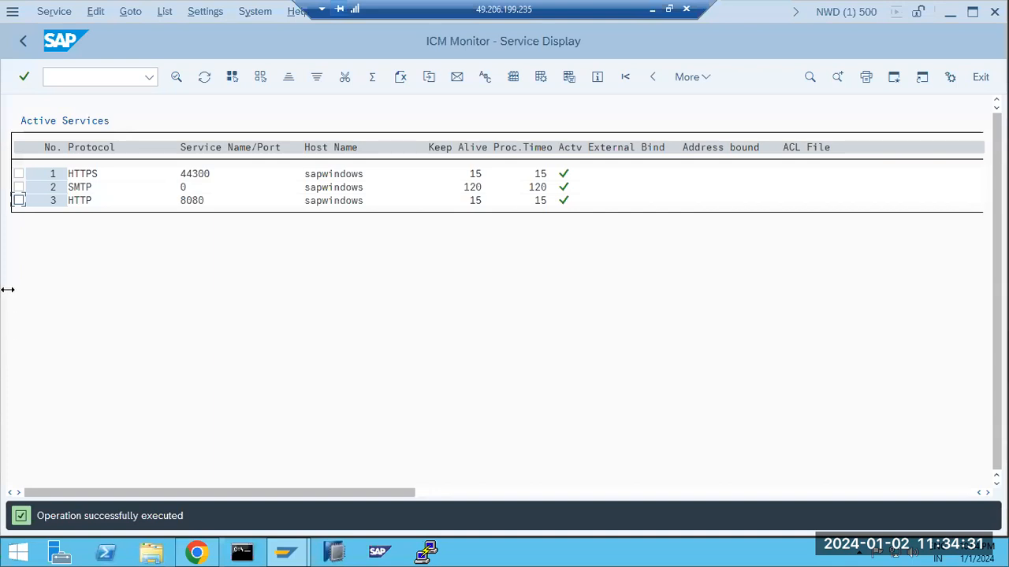
left_click(72, 78)
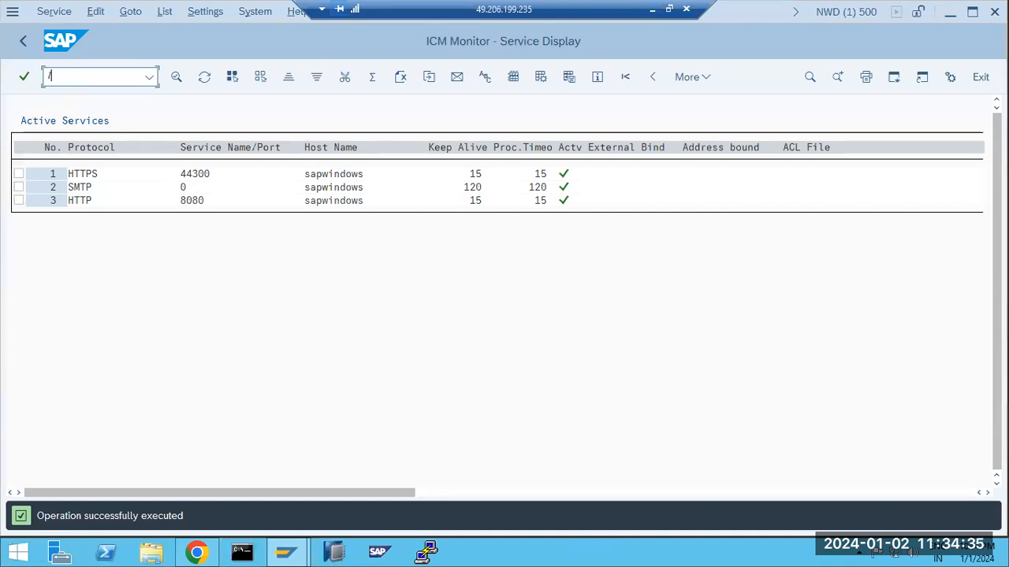
type("/nsicf")
key("Return")
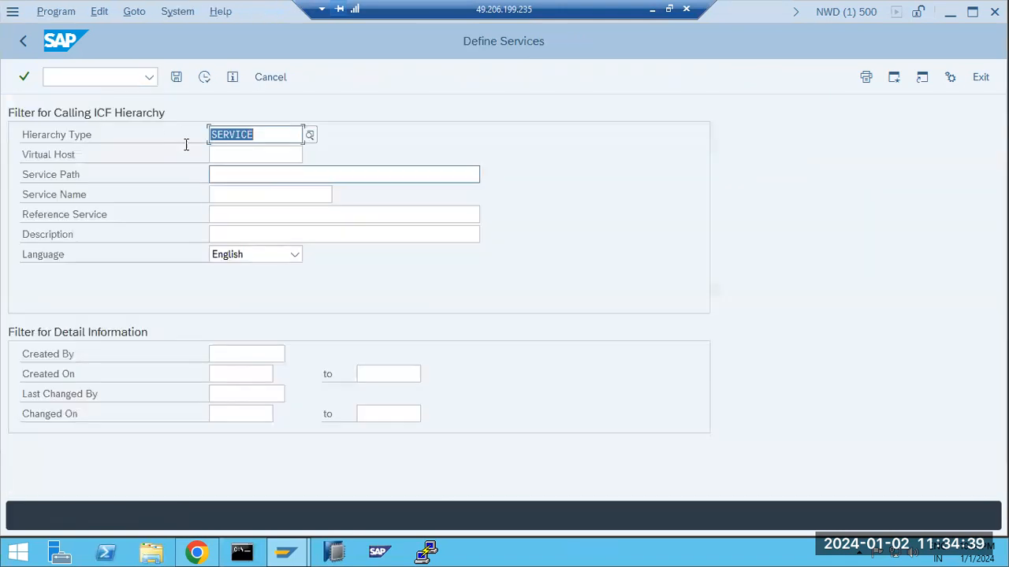
left_click(202, 78)
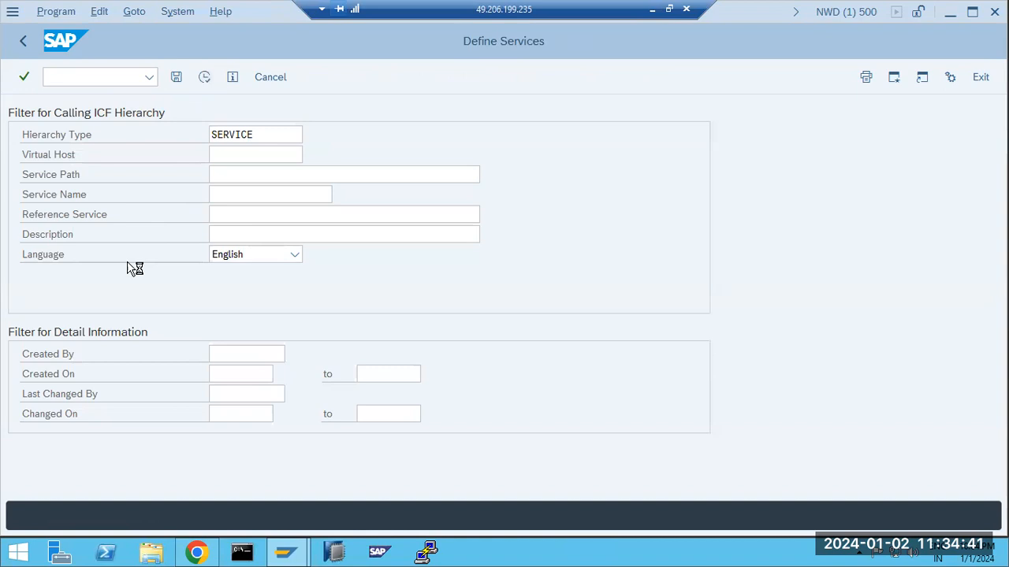
Expand the default_host, sap_java and sap nodes and scroll through their services
left_click(16, 300)
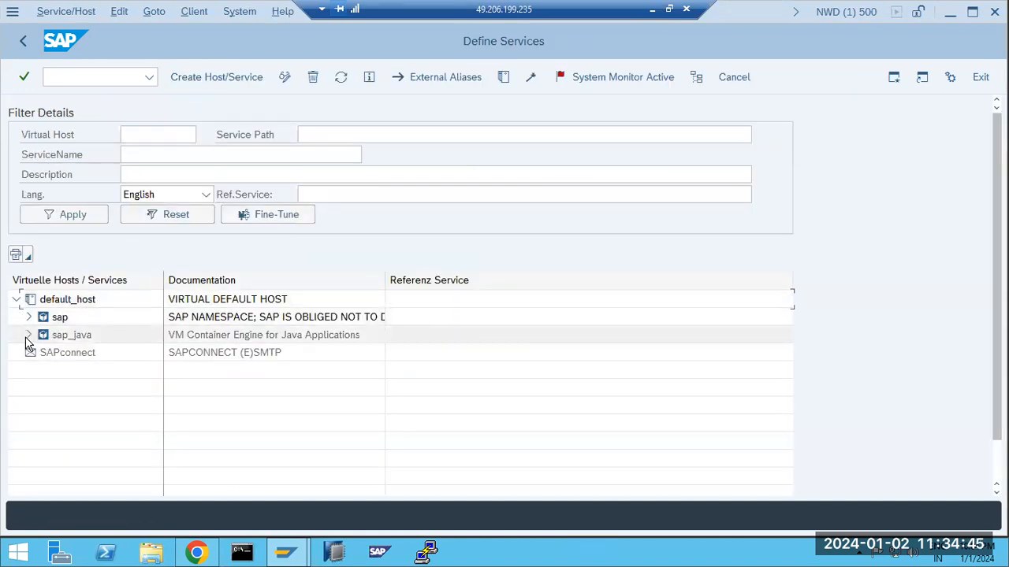
left_click(29, 335)
left_click(29, 317)
scroll(78, 398, "down", 5)
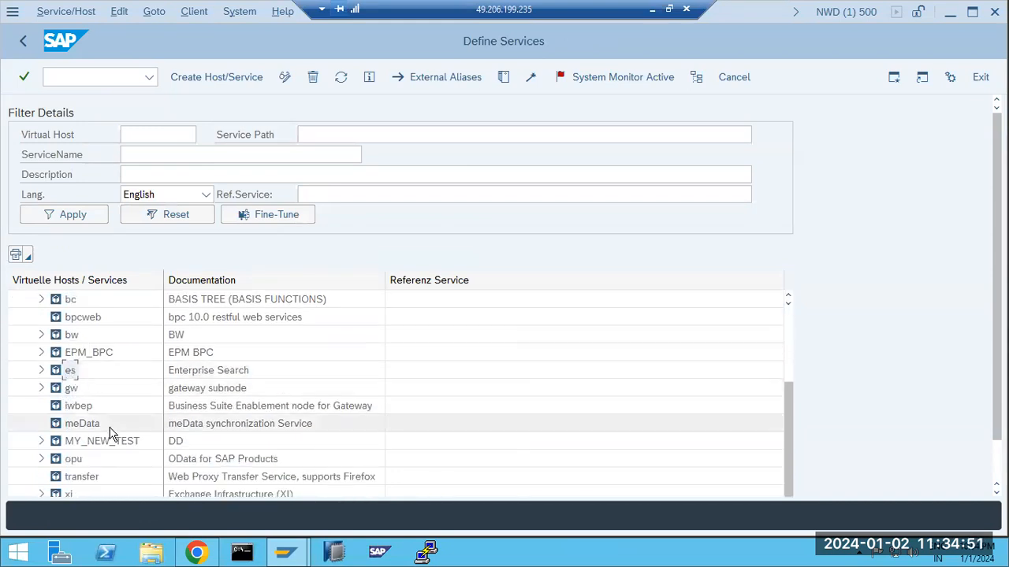
scroll(111, 434, "down", 1)
scroll(110, 436, "down", 1)
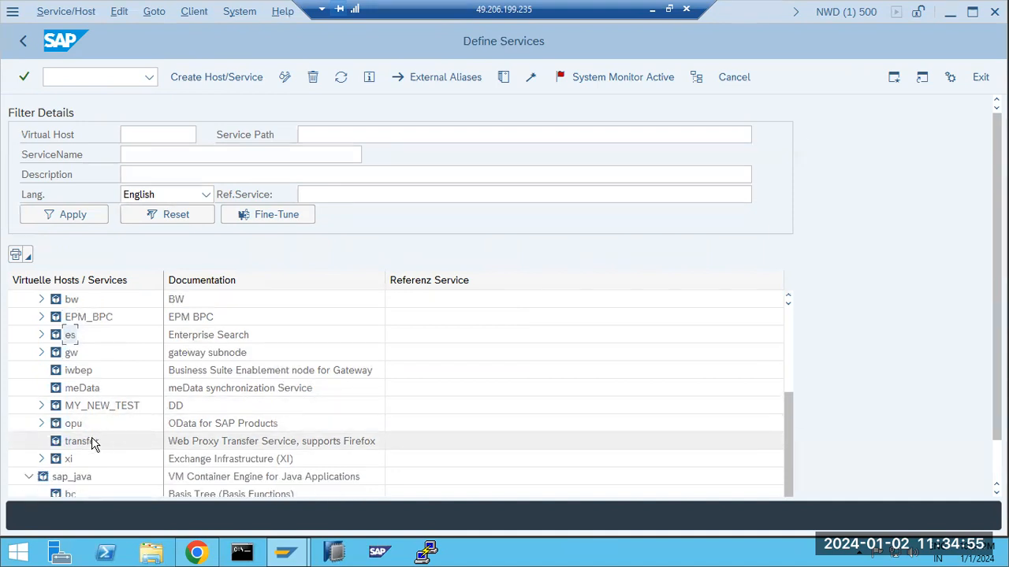
Open irctc.co.in in a new Chrome tab
left_click(652, 9)
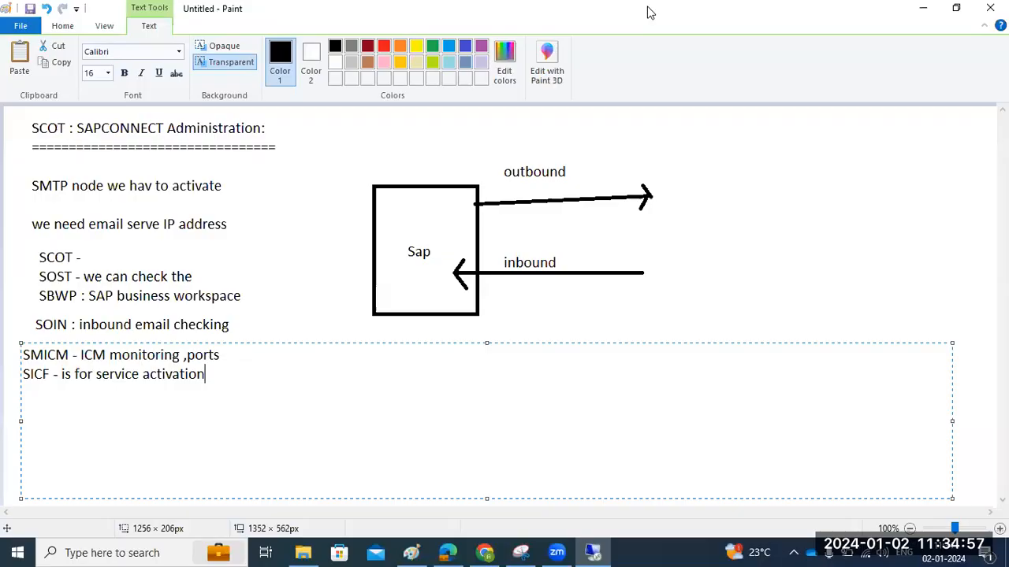
left_click(485, 553)
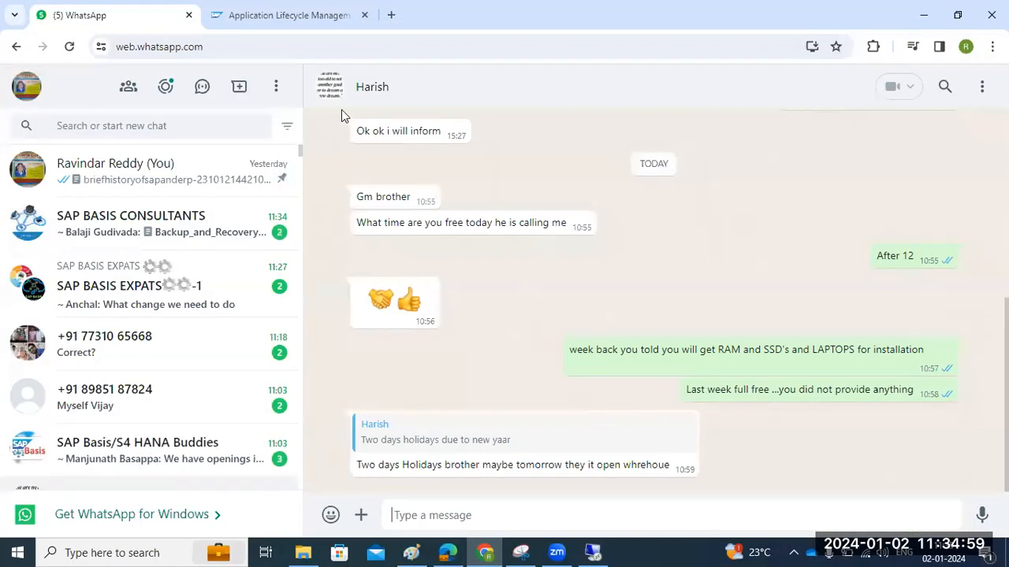
left_click(391, 14)
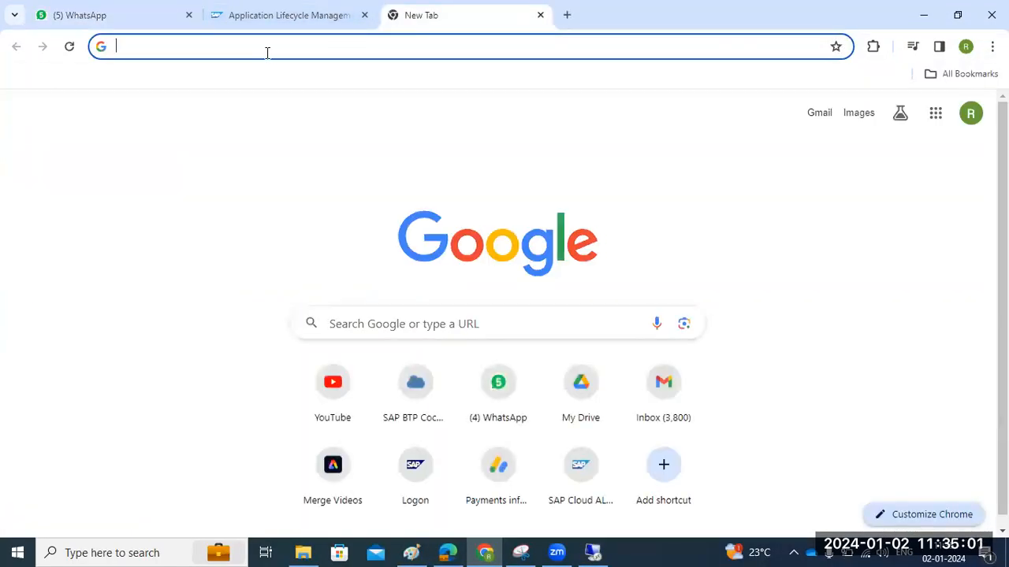
type("irctc")
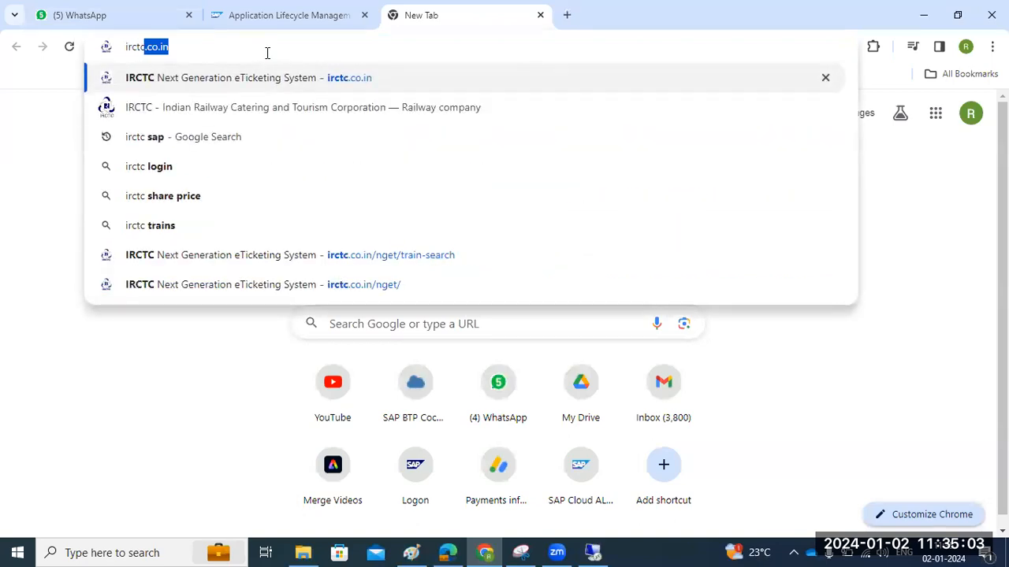
left_click(288, 79)
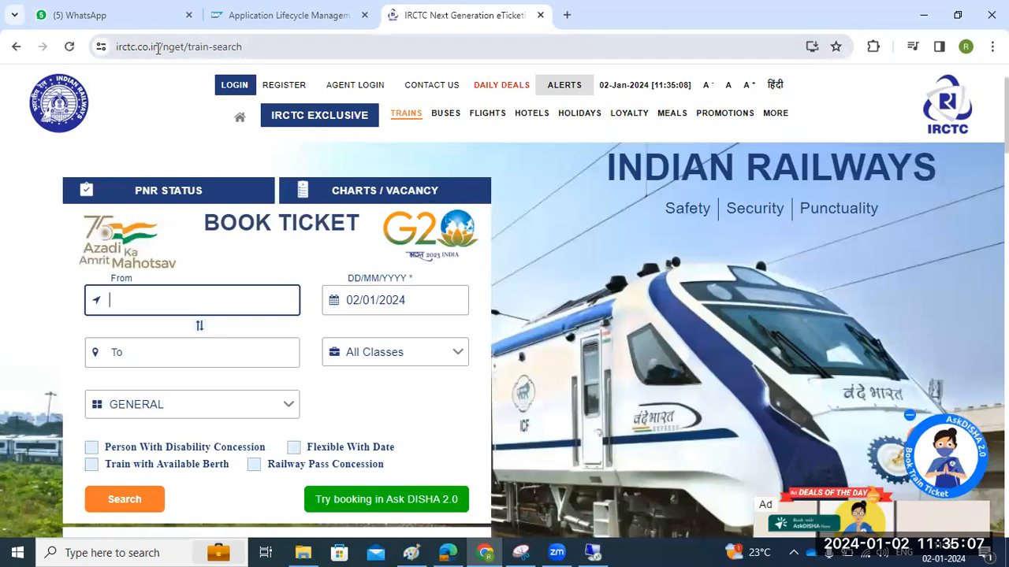
Select the nget/train-search path in the IRCTC page address
left_click_drag(158, 48, 114, 52)
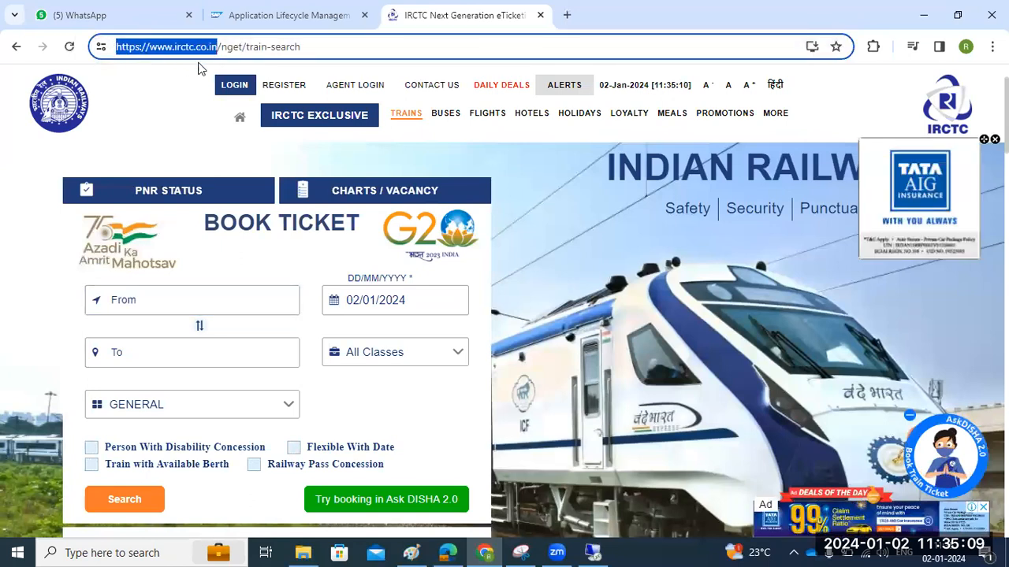
left_click_drag(221, 49, 317, 49)
left_click_drag(221, 48, 311, 50)
key("ctrl+c")
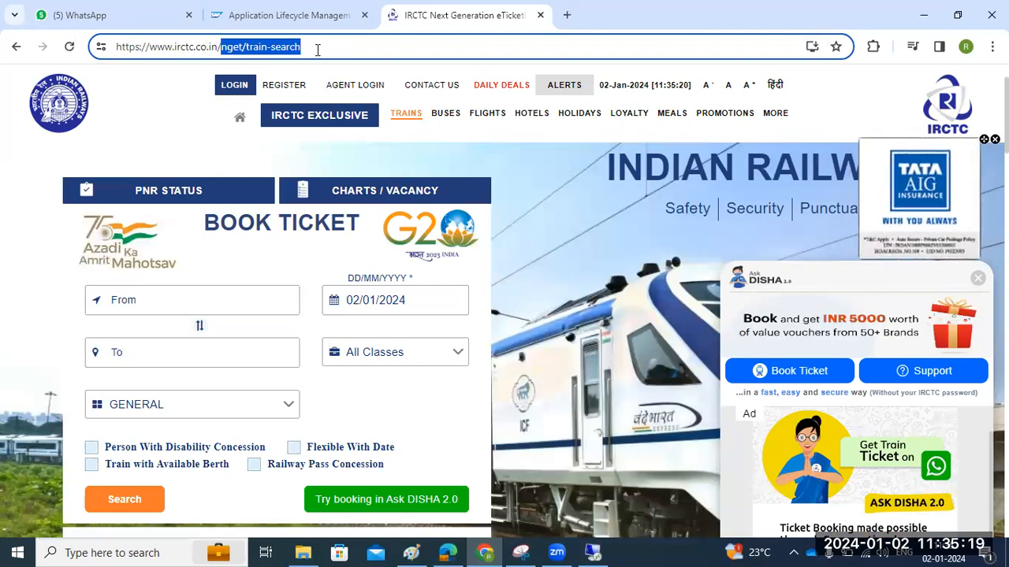
Filter Define Services by Service Path nget/train-search and dismiss the no-data message
left_click(593, 552)
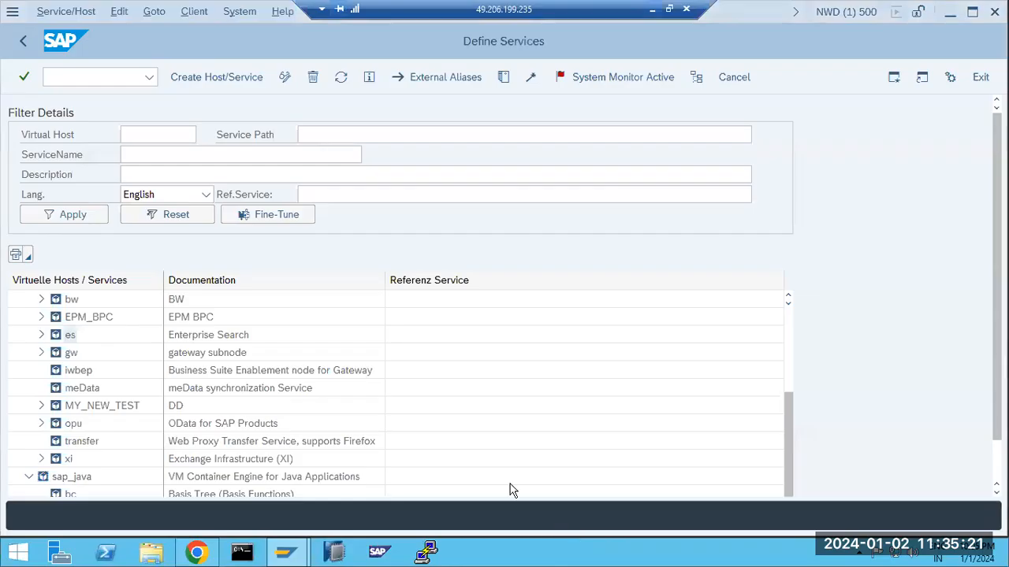
left_click(169, 153)
left_click(309, 132)
key("ctrl+v")
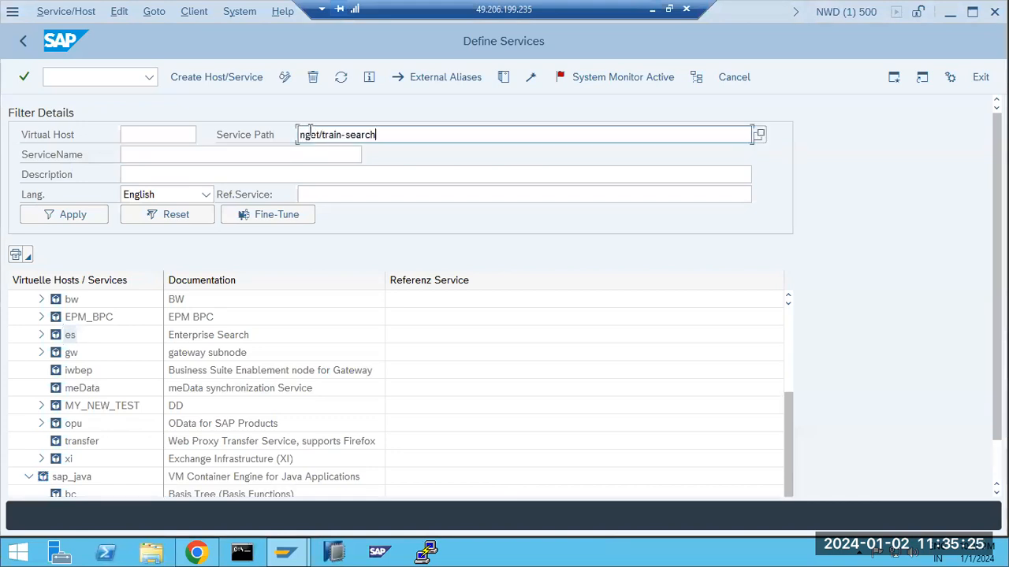
left_click(69, 215)
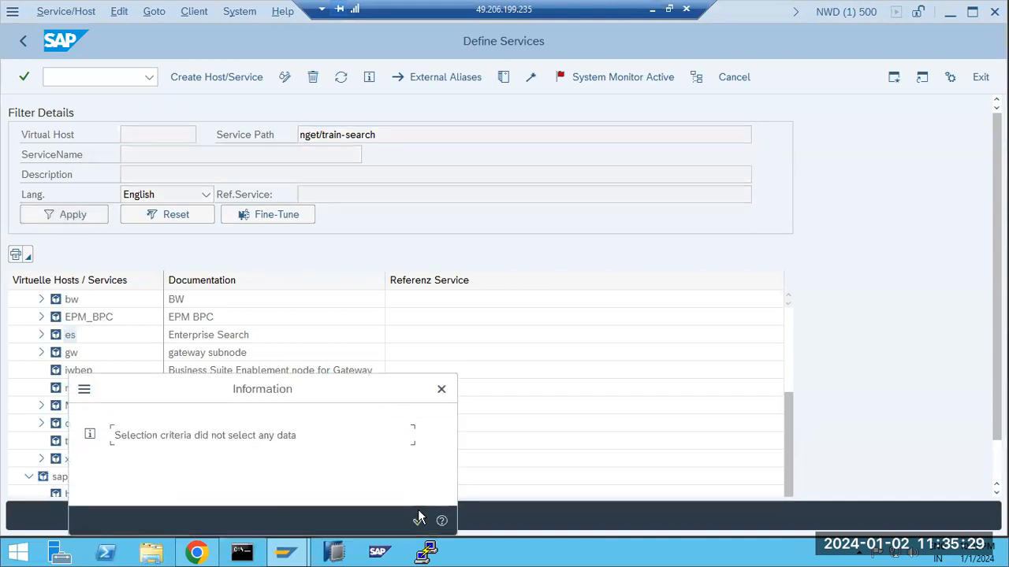
left_click(418, 521)
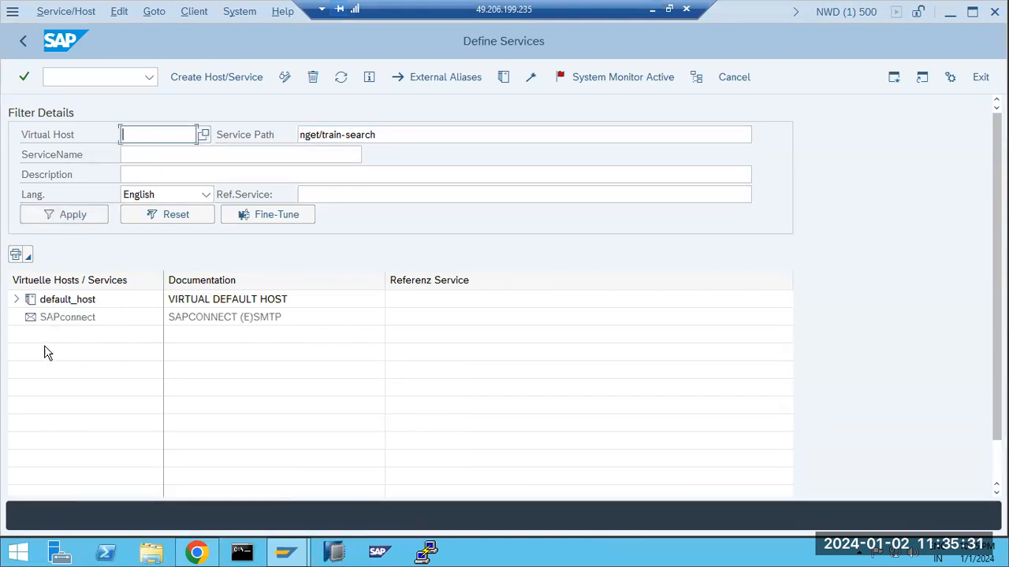
left_click(652, 10)
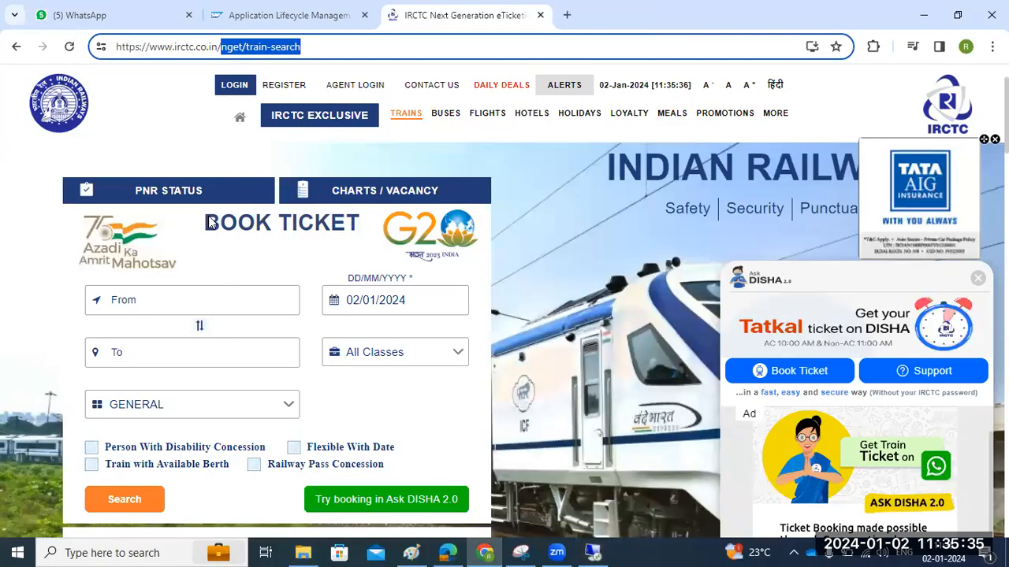
Close the IRCTC tab, hide Chrome and return to SAP Define Services
double_click(233, 48)
double_click(259, 48)
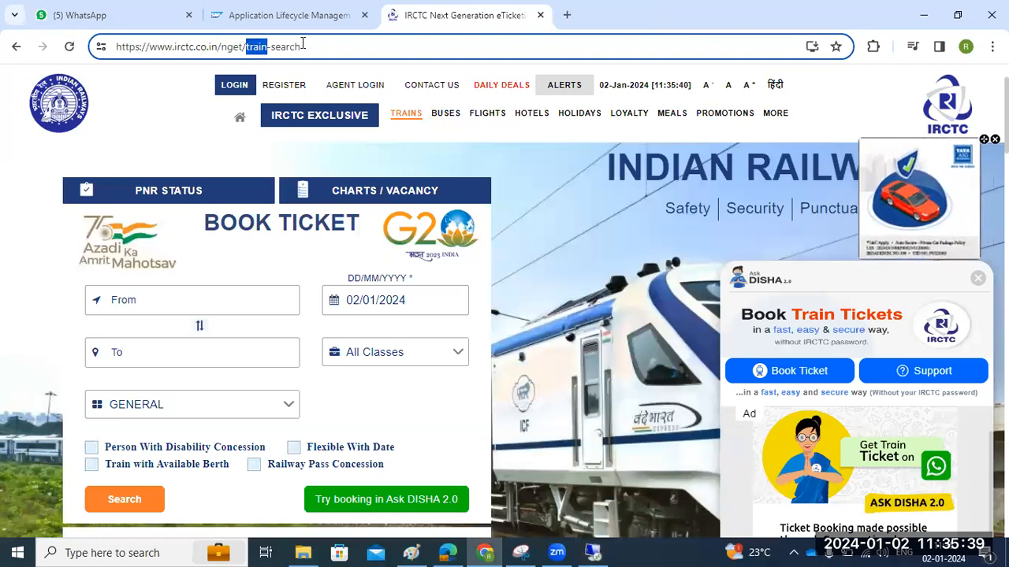
left_click(540, 15)
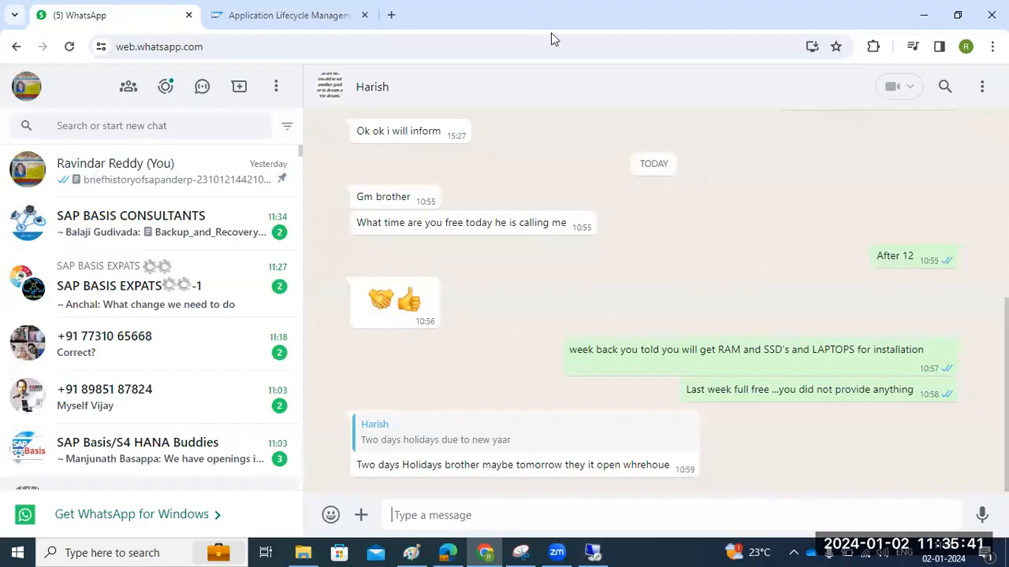
left_click(924, 12)
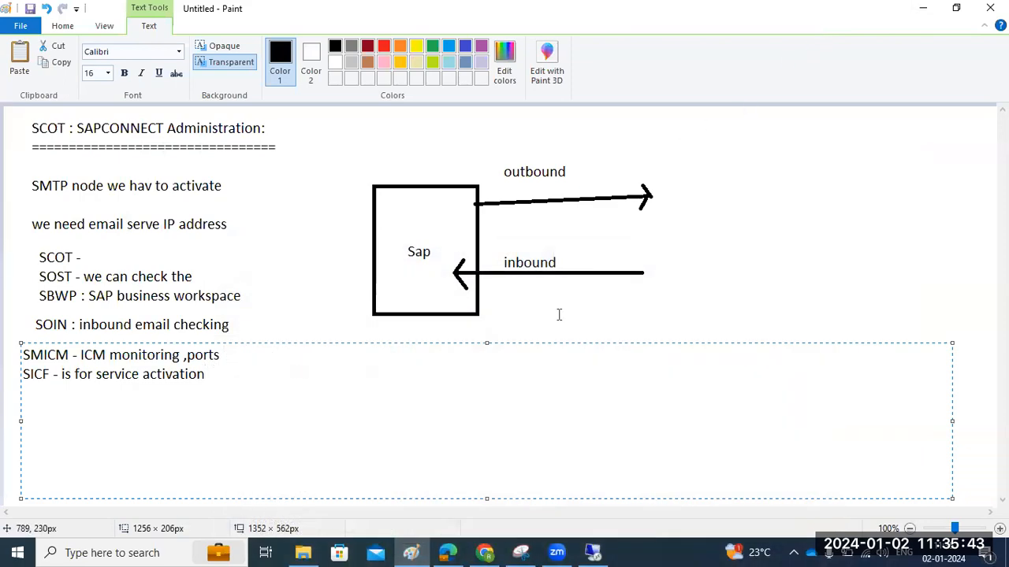
left_click(592, 552)
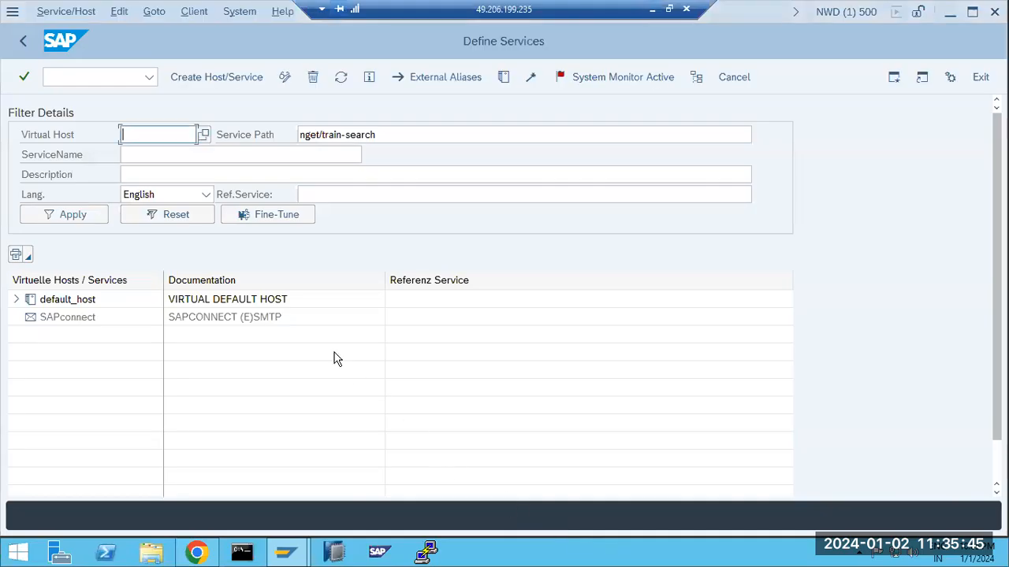
Expand default_host and its sap node, scrolling down to the transfer service
left_click(17, 301)
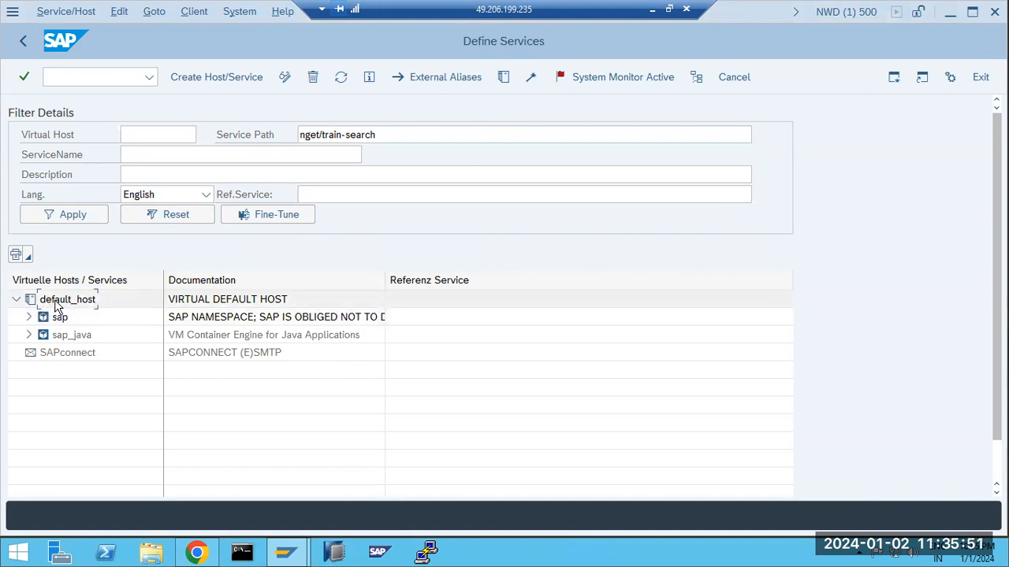
left_click(30, 317)
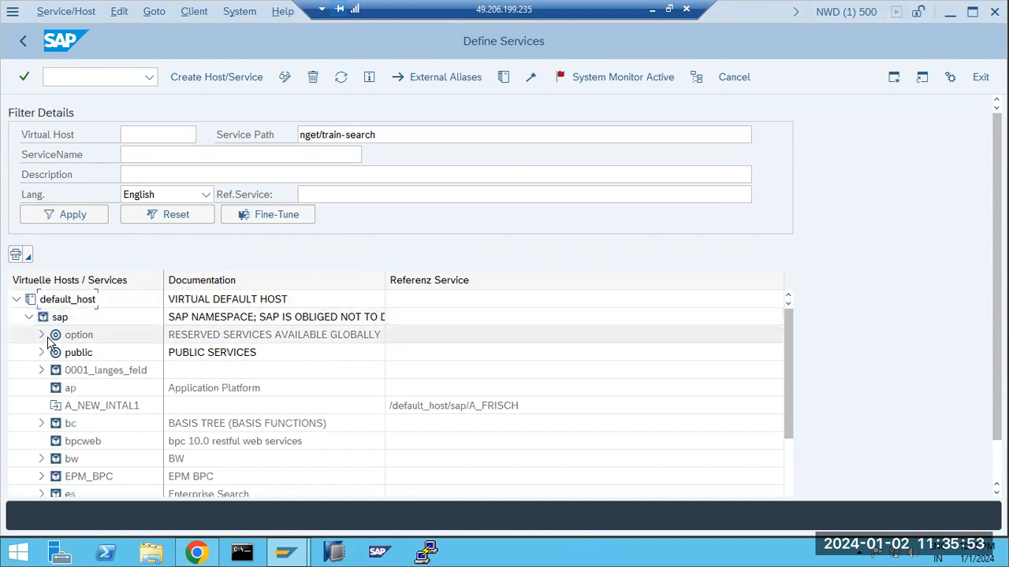
scroll(47, 339, "down", 3)
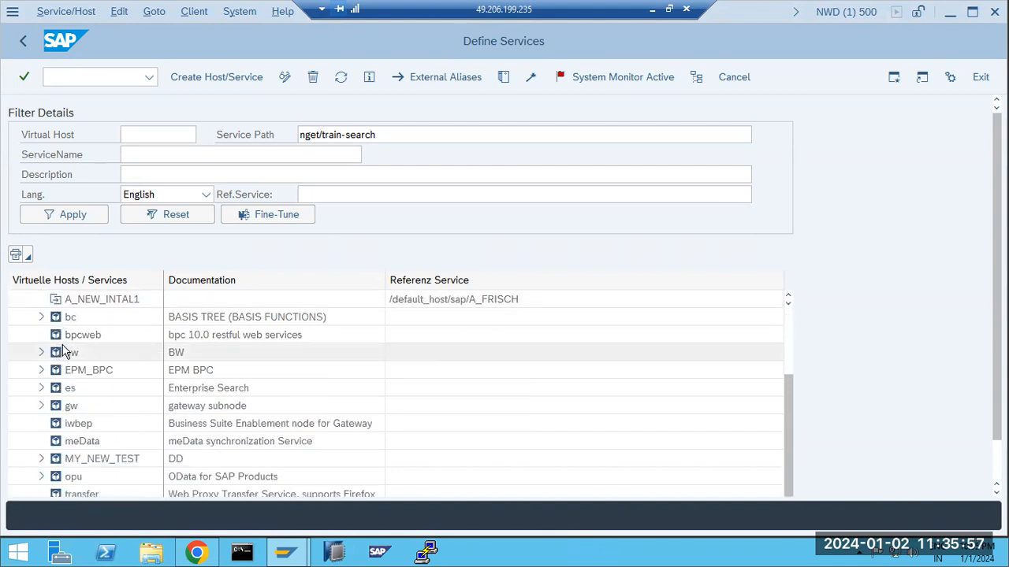
scroll(110, 367, "down", 1)
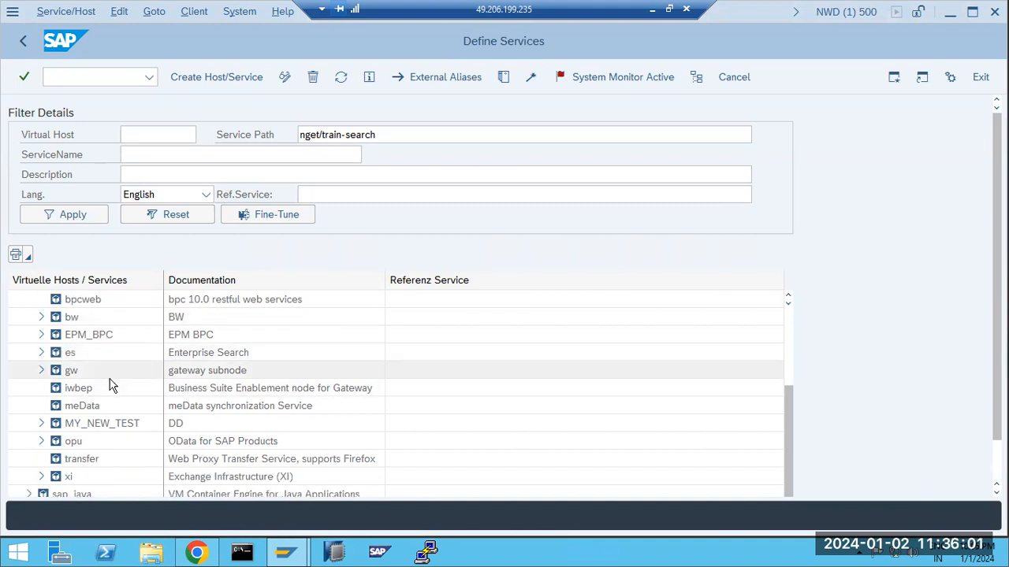
Activate the transfer service, confirming Yes and dismissing the IE warning
right_click(68, 461)
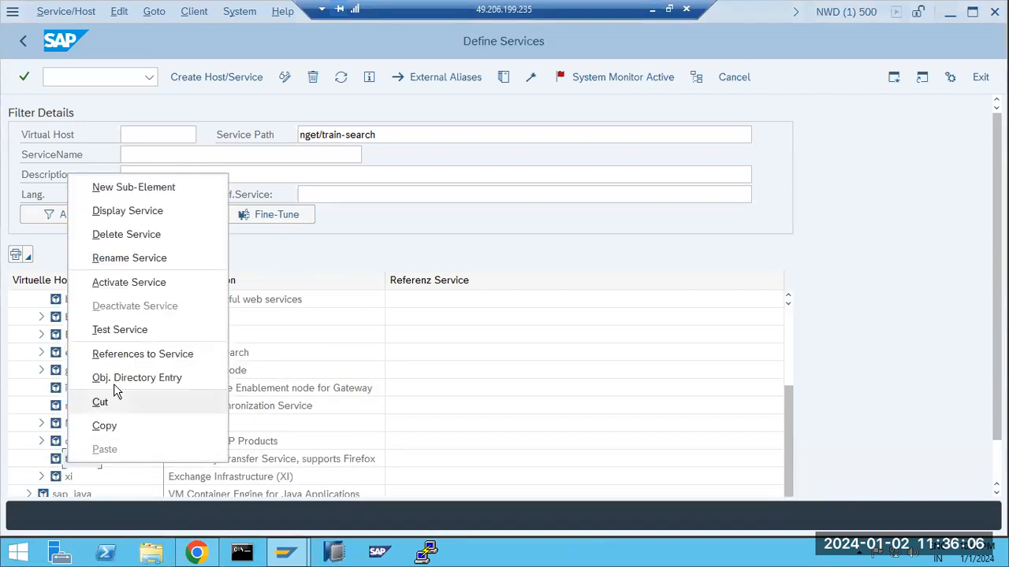
left_click(116, 283)
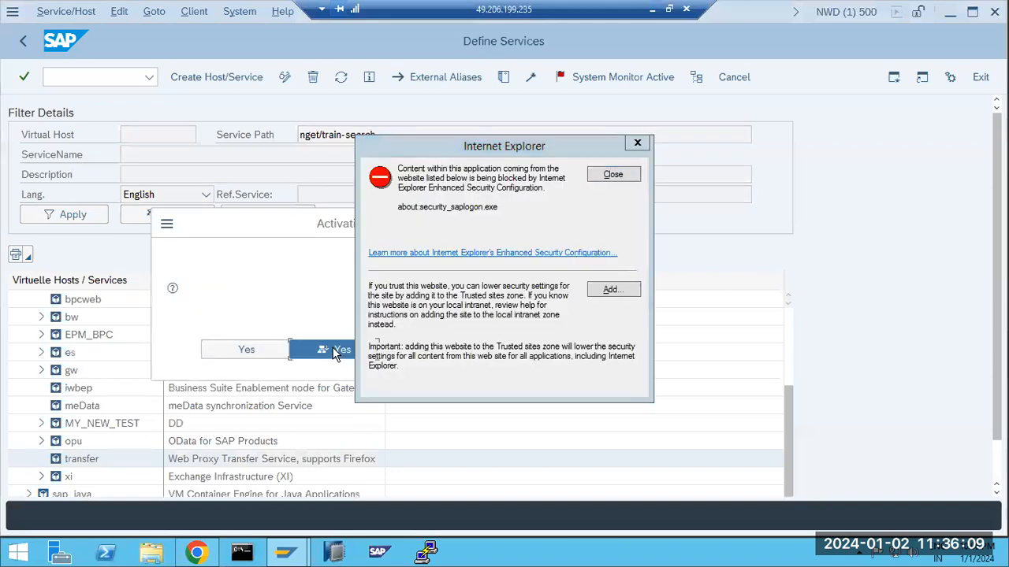
left_click(335, 350)
left_click(612, 173)
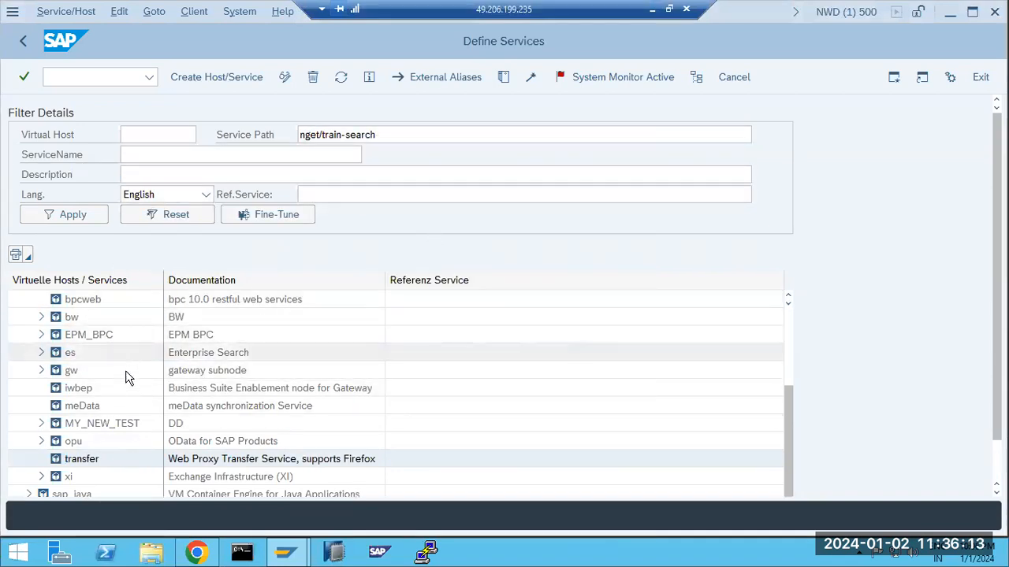
Activate the es service the same way and start a test of it
right_click(61, 355)
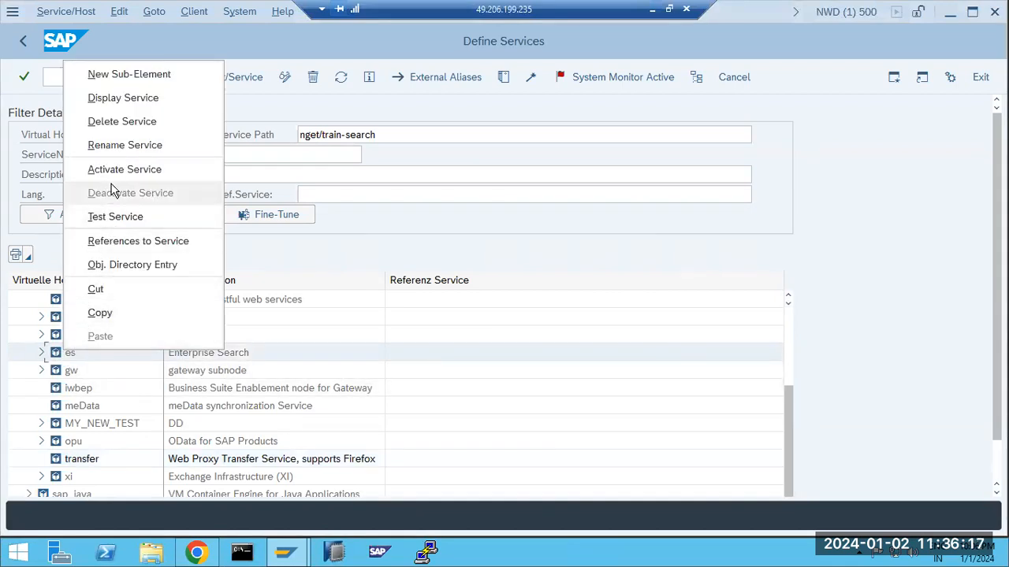
left_click(114, 170)
left_click(337, 351)
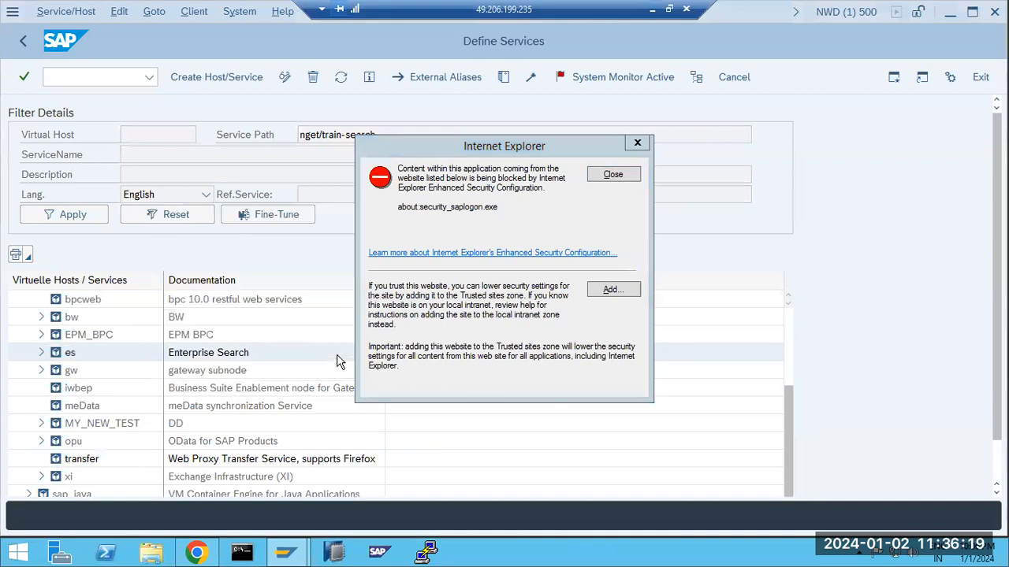
left_click(619, 180)
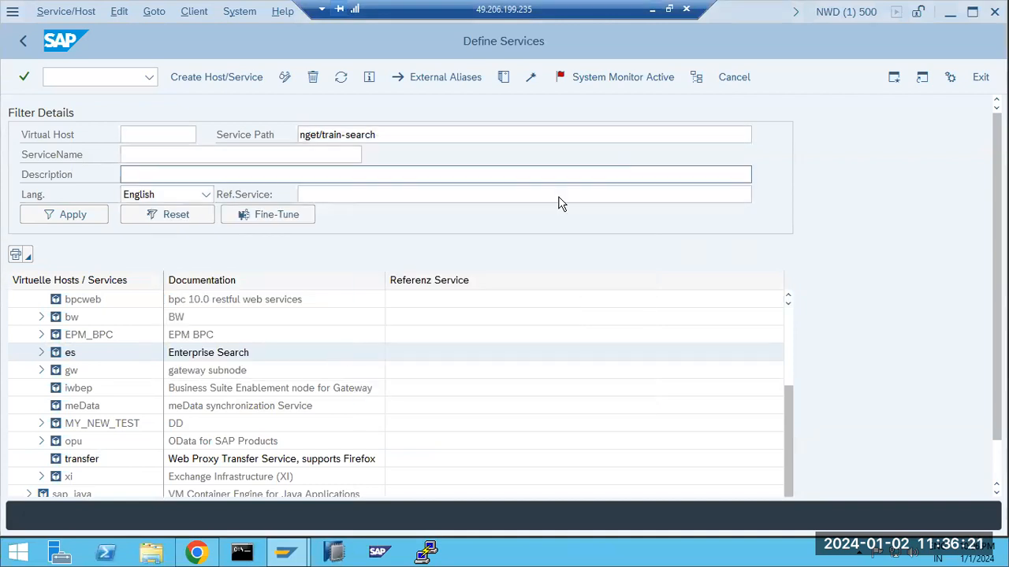
right_click(68, 357)
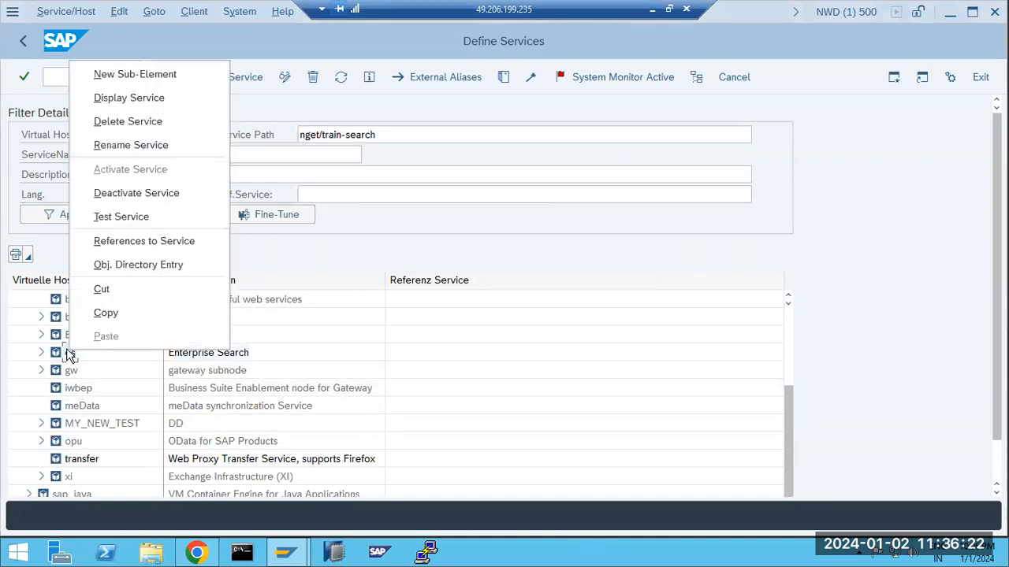
left_click(122, 218)
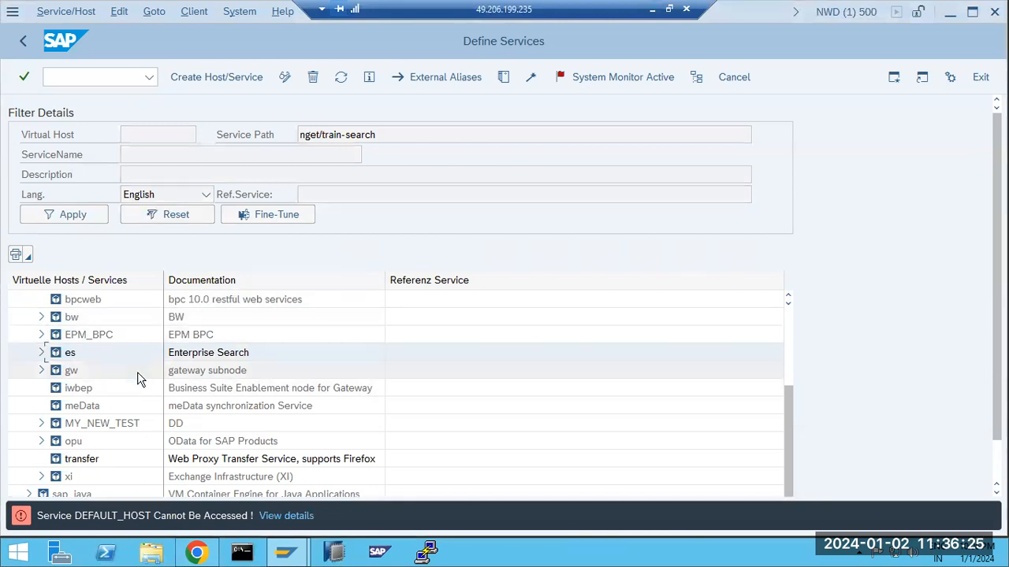
Test the transfer service and allow it to open at sapwindows:8080/sap/transfer
right_click(62, 461)
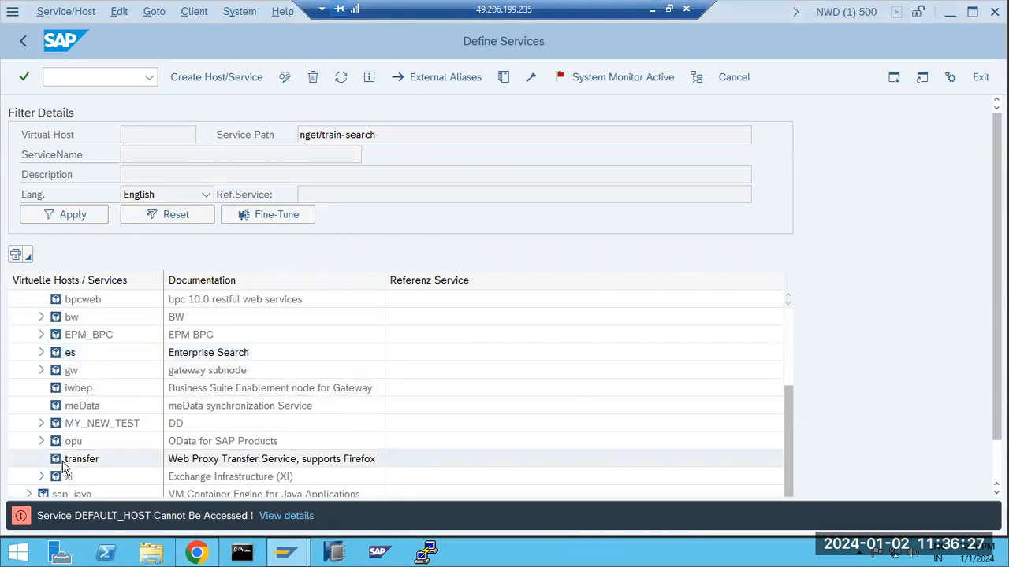
left_click(99, 325)
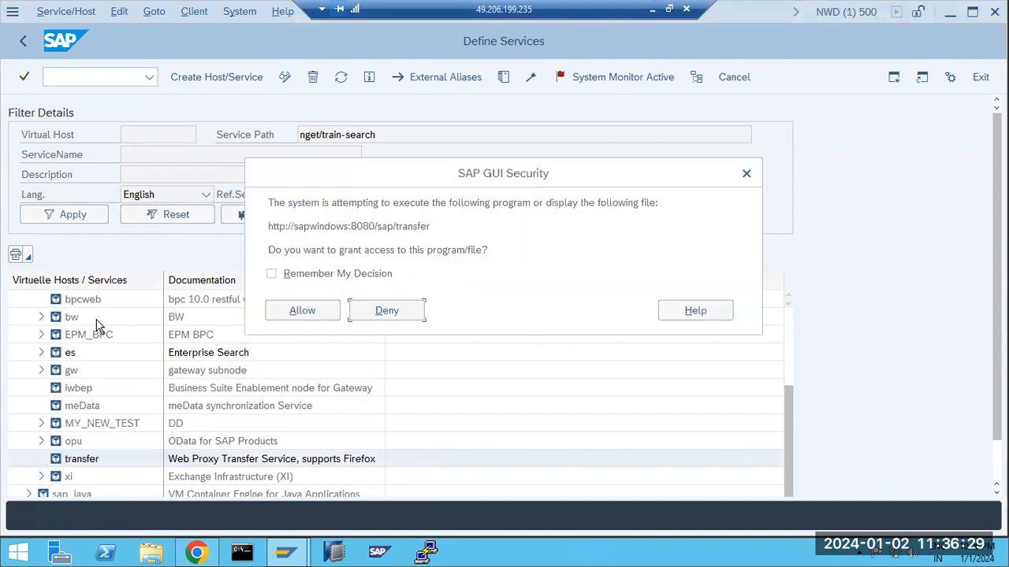
left_click_drag(379, 226, 434, 227)
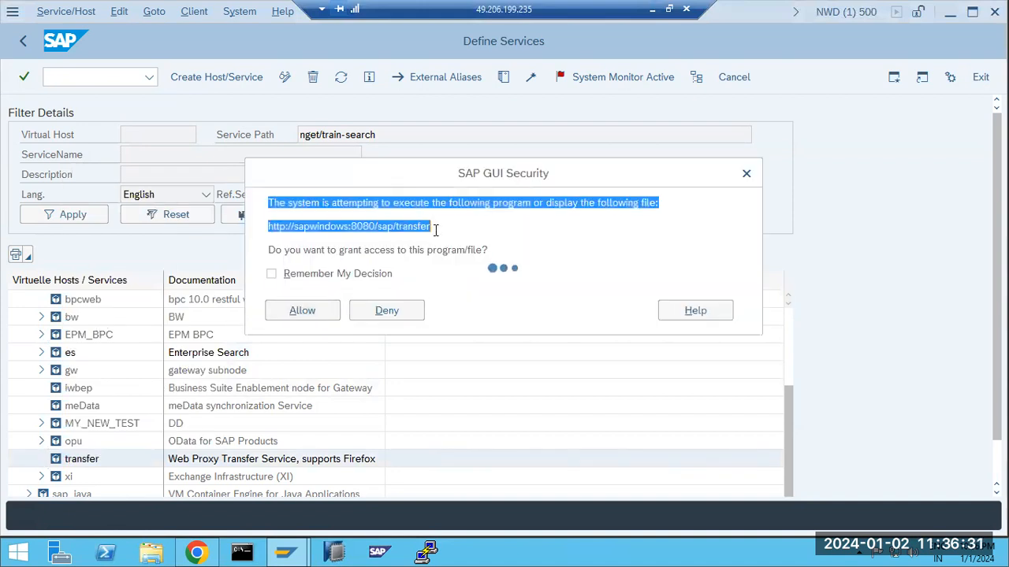
left_click(357, 241)
left_click(301, 311)
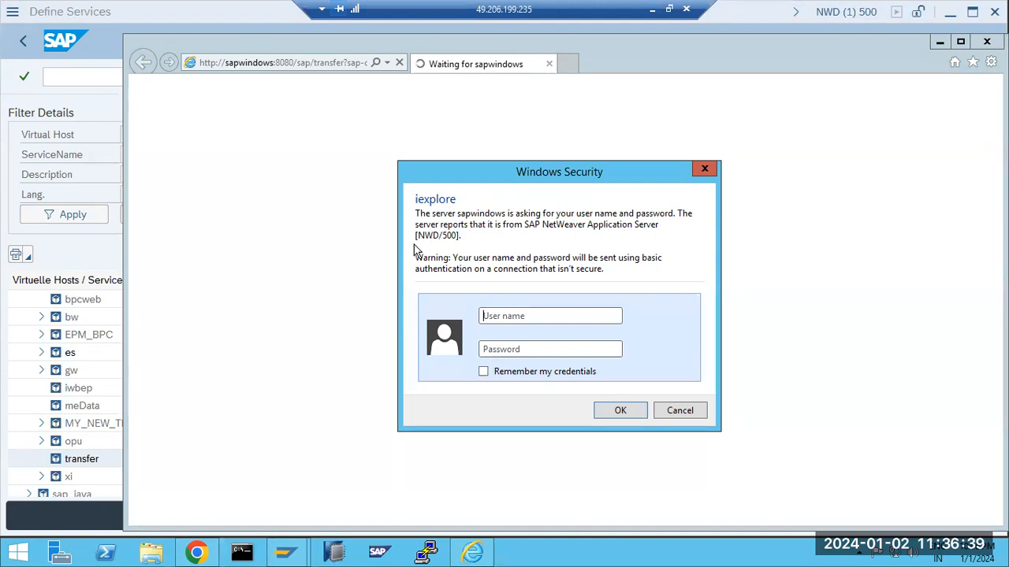
Sign in at the Windows Security prompt with the SAP user name and password
left_click(498, 316)
type("basis")
key("Tab")
type("••")
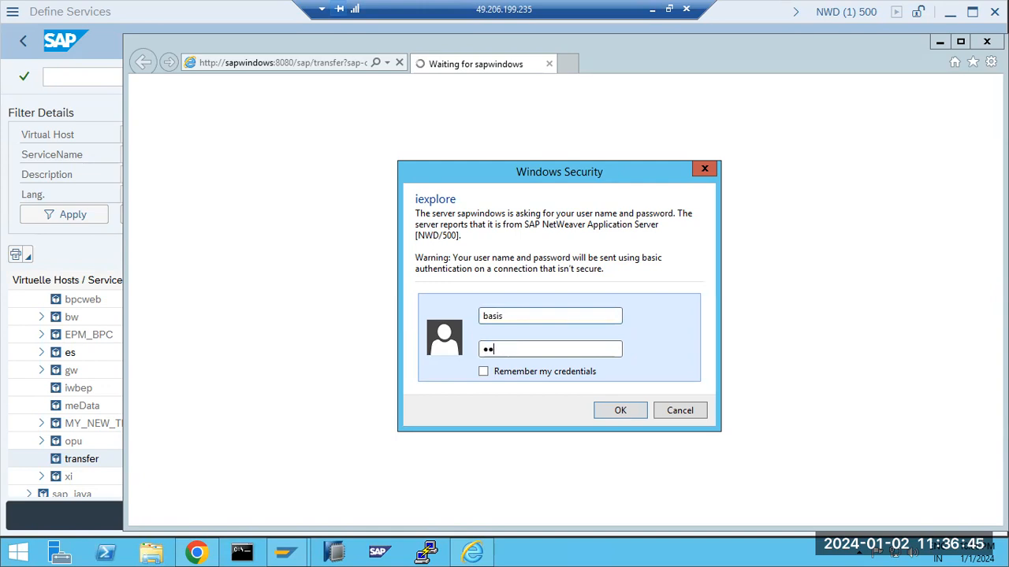
key("Return")
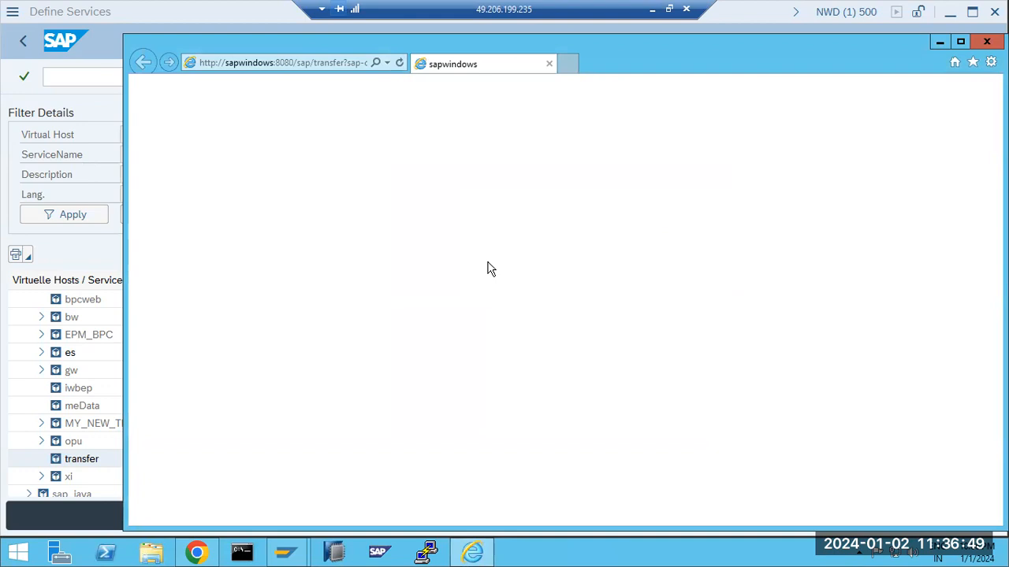
Inspect the sapwindows:8080 host and sap/transfer path in the address, then close IE
left_click(272, 67)
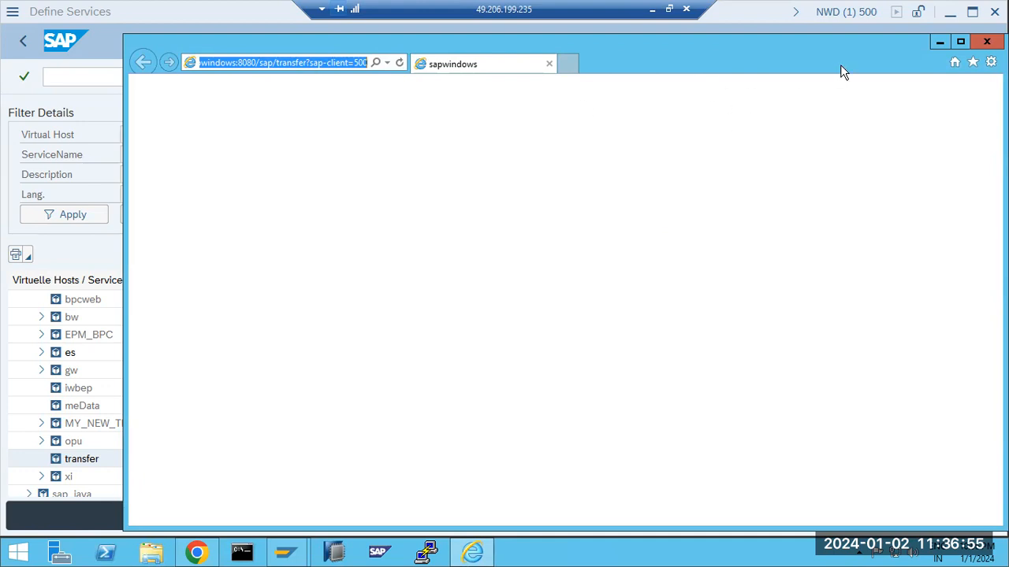
left_click(250, 62)
left_click_drag(256, 63, 223, 65)
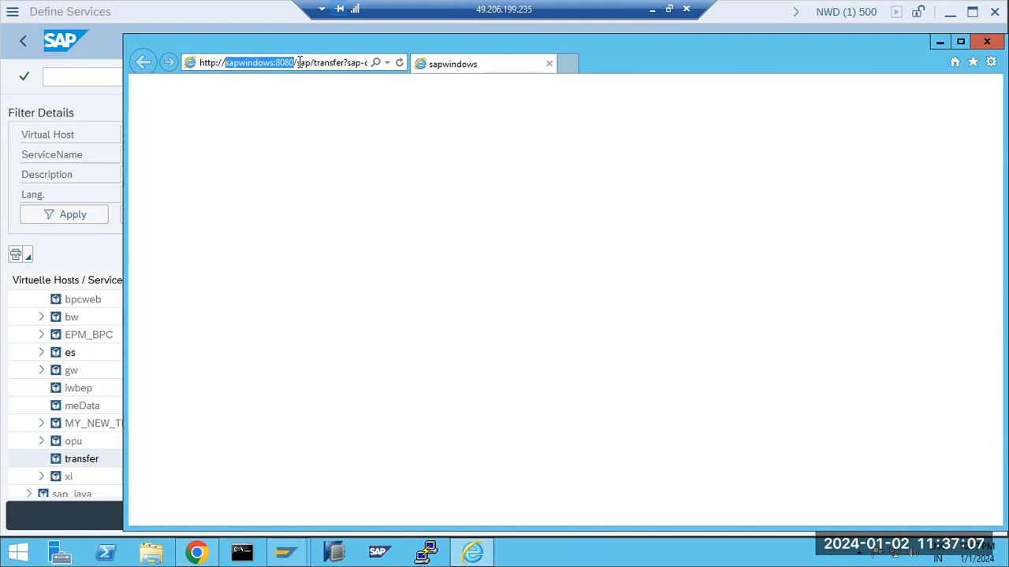
left_click(225, 63)
left_click_drag(226, 63, 292, 62)
left_click_drag(297, 63, 344, 63)
left_click_drag(224, 63, 293, 63)
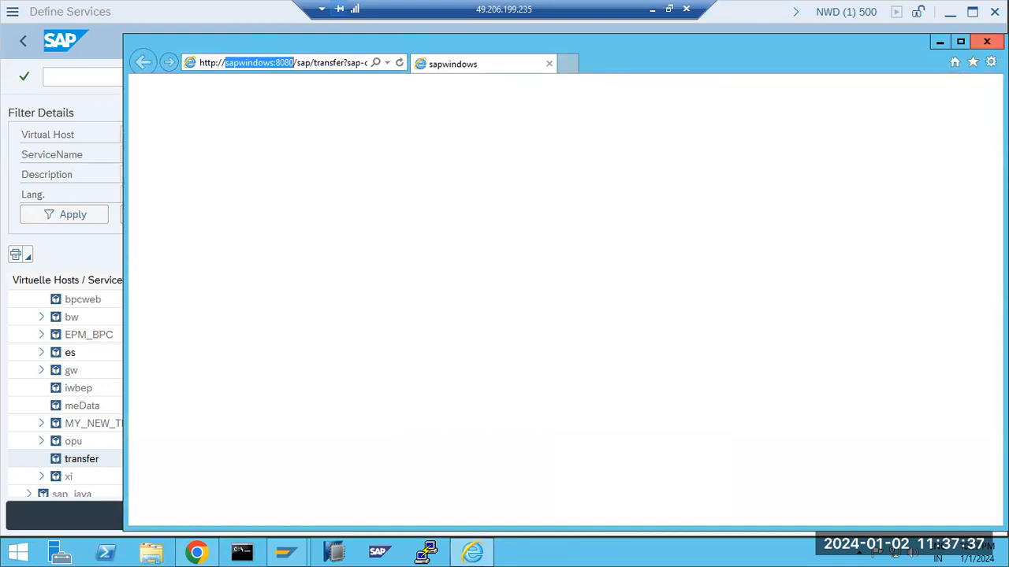
left_click(987, 41)
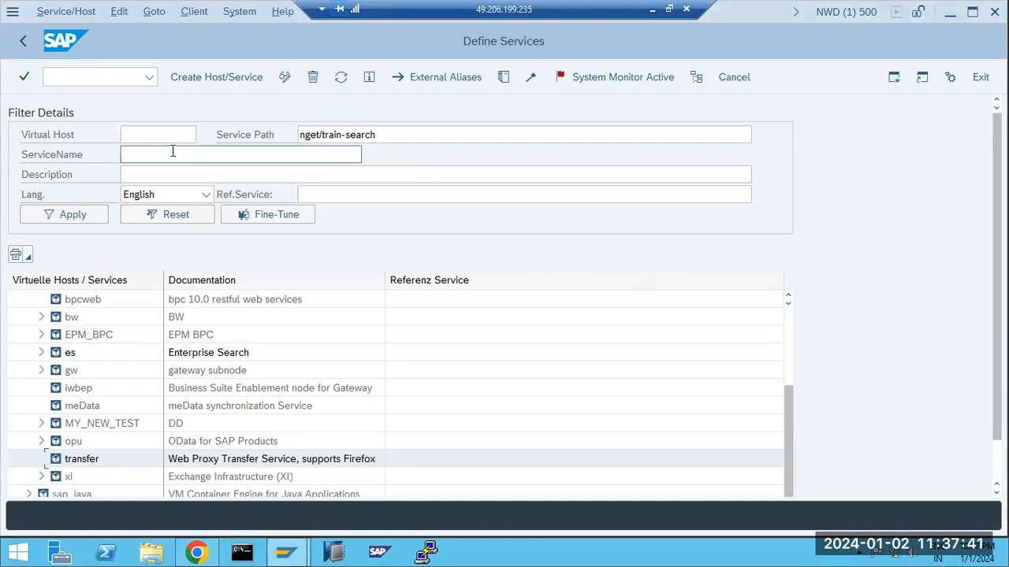
Clear the Service Path filter and search SICF for service name webgui
left_click(416, 136)
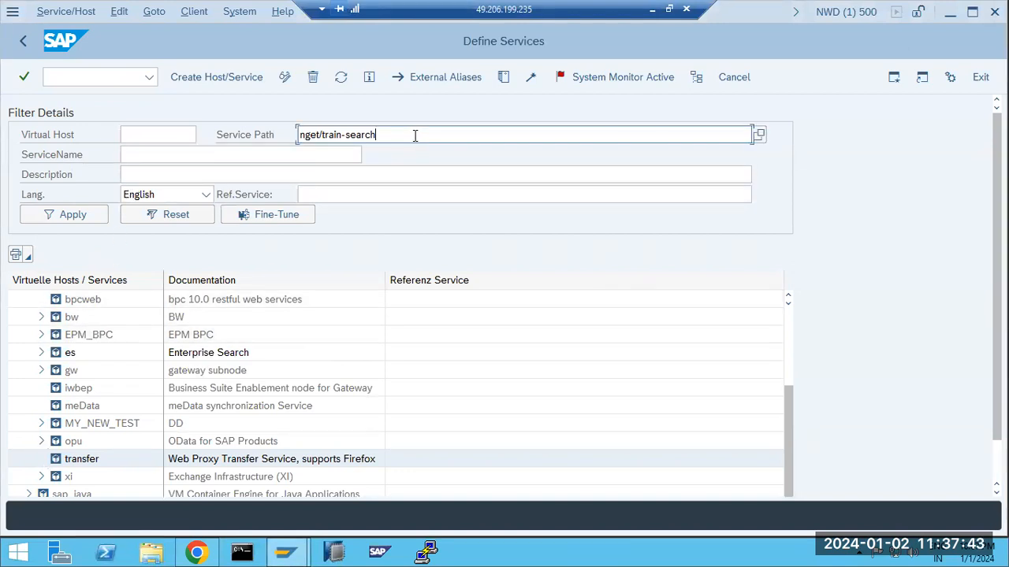
key("ctrl+a")
key("Delete")
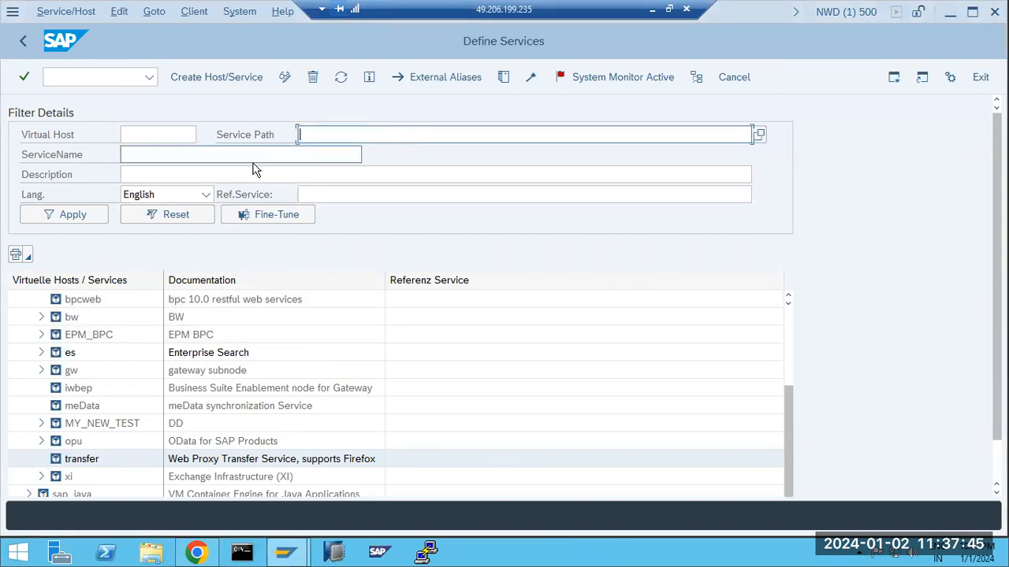
left_click(26, 37)
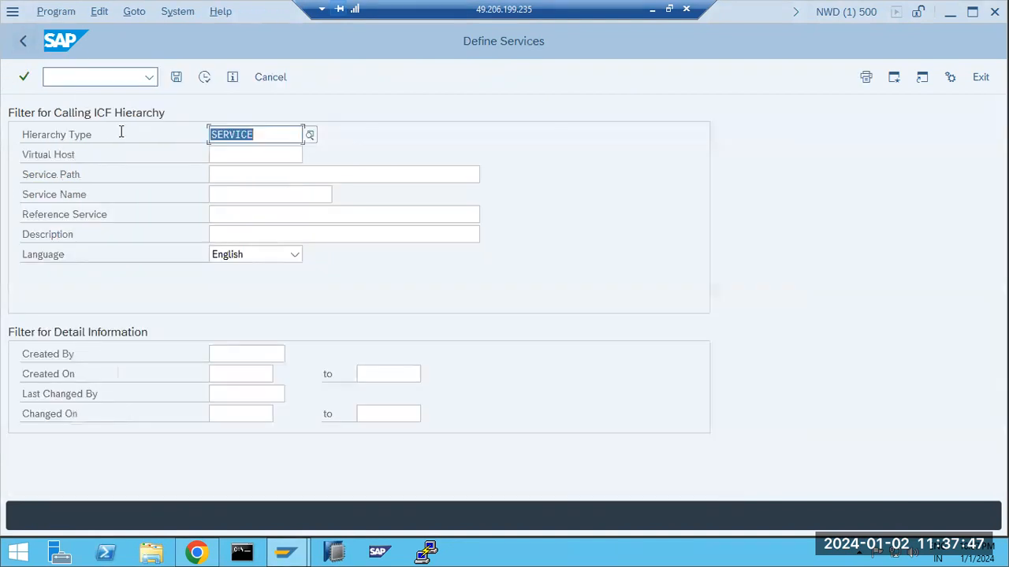
type("webgui")
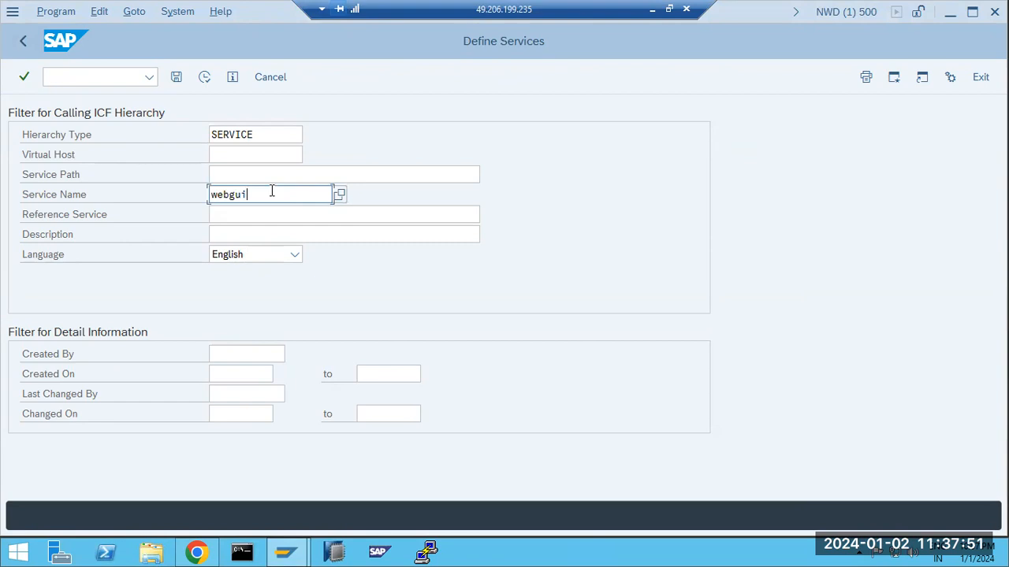
left_click(204, 76)
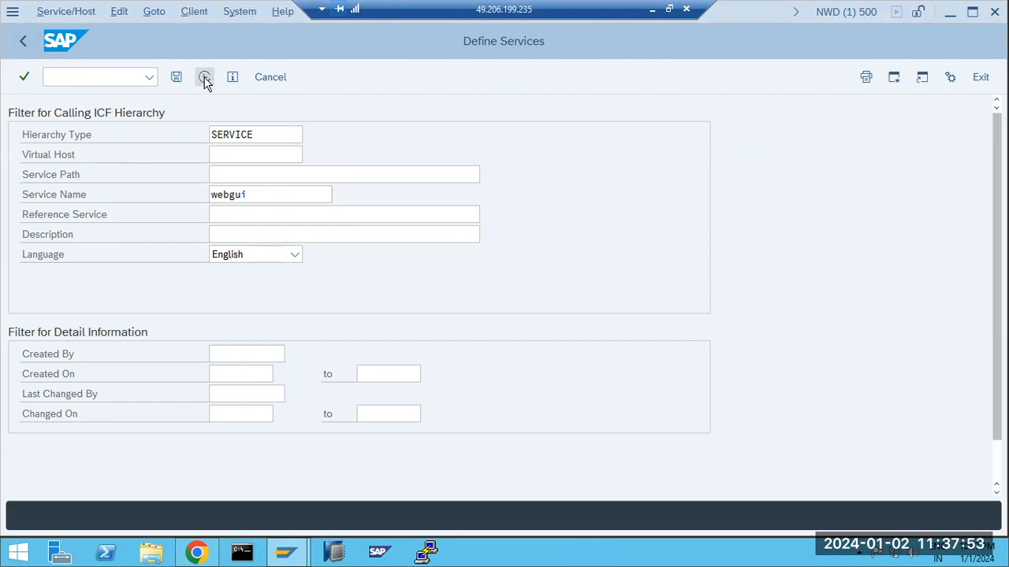
Activate the webgui (SAP GUI for HTML) service, dismissing the IE warning
scroll(94, 473, "down", 2)
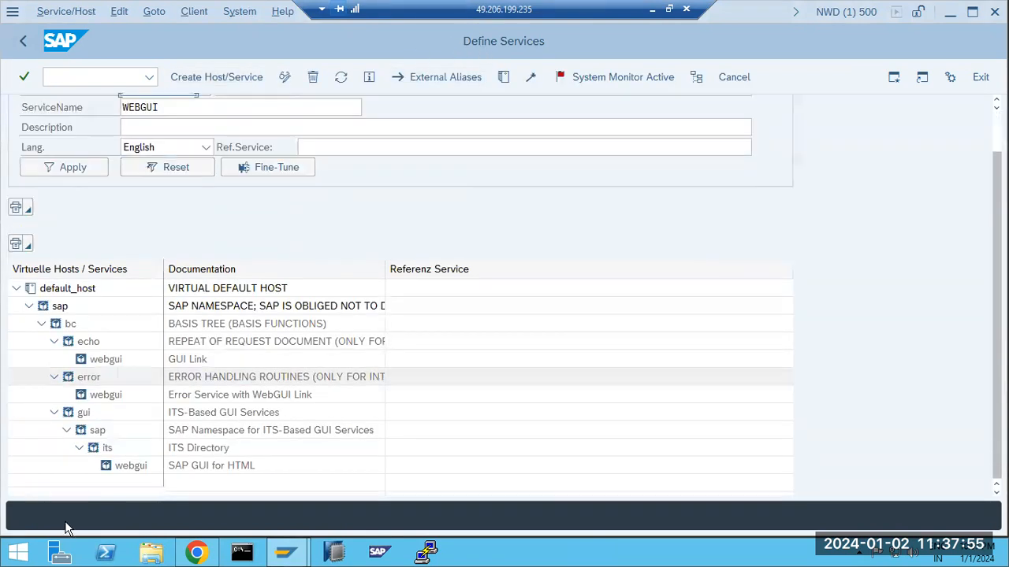
right_click(113, 429)
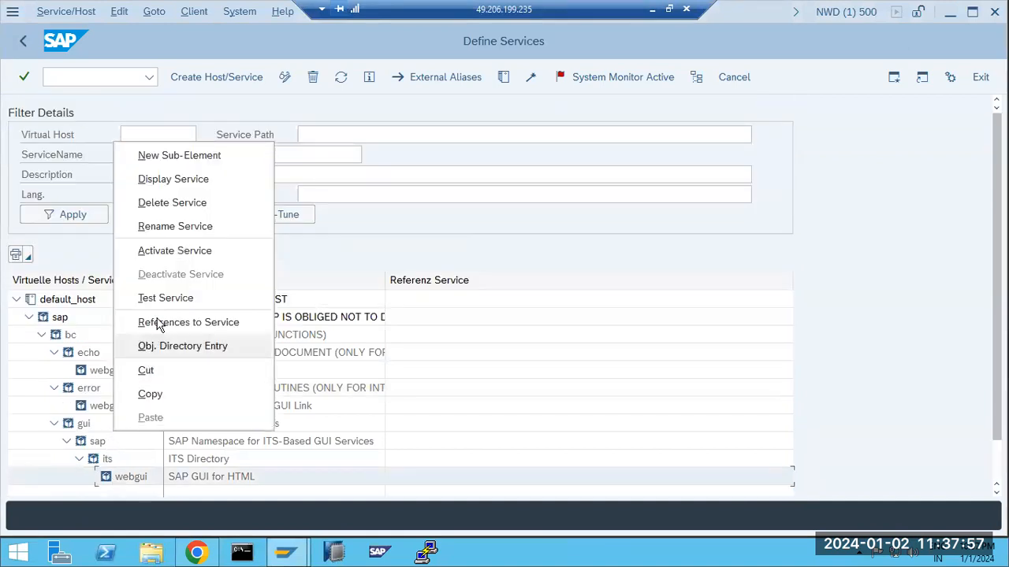
left_click(161, 251)
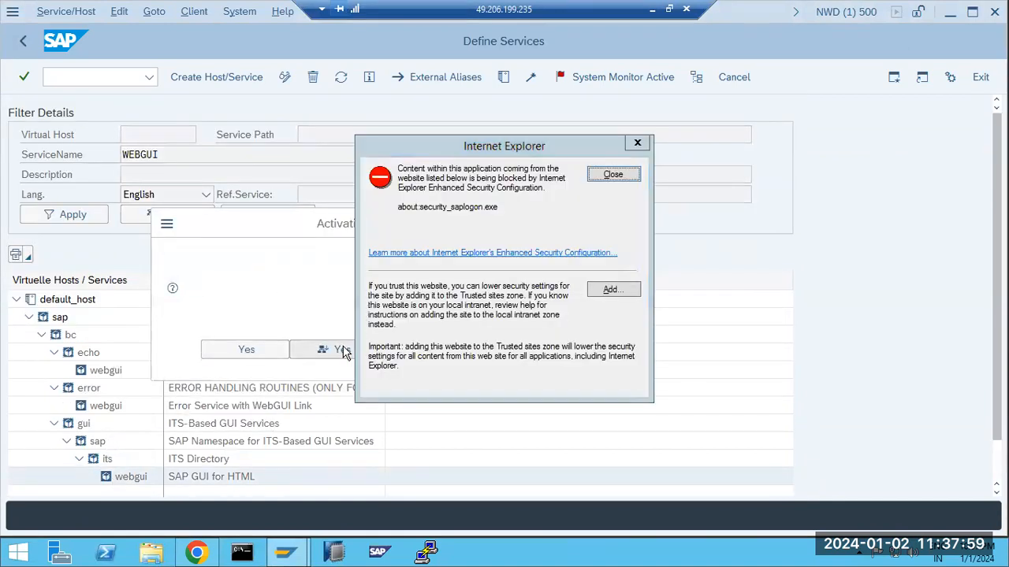
left_click(613, 175)
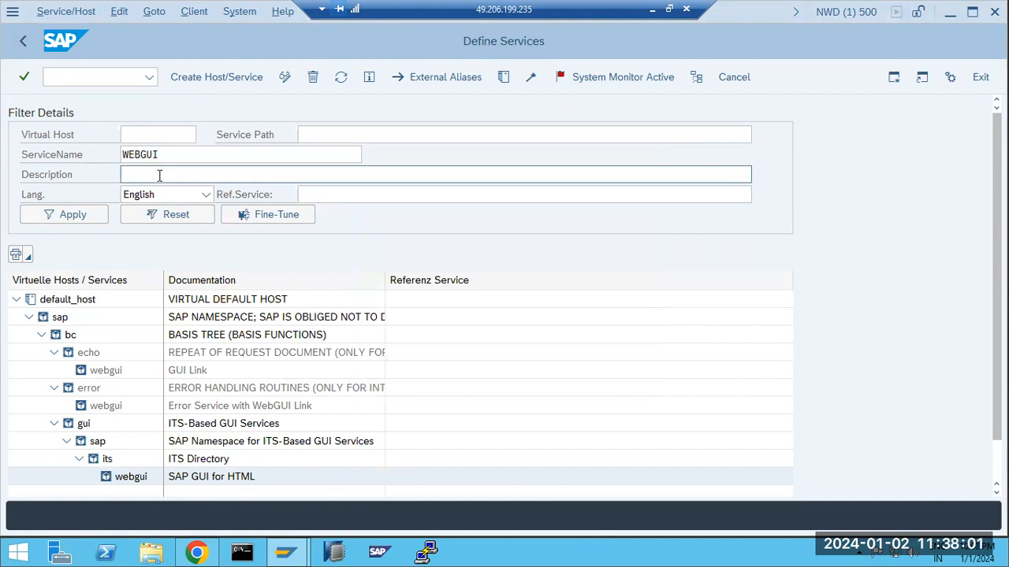
Test the webgui service, note the /sap/public/bc node in the error, and go back
right_click(117, 481)
left_click(156, 348)
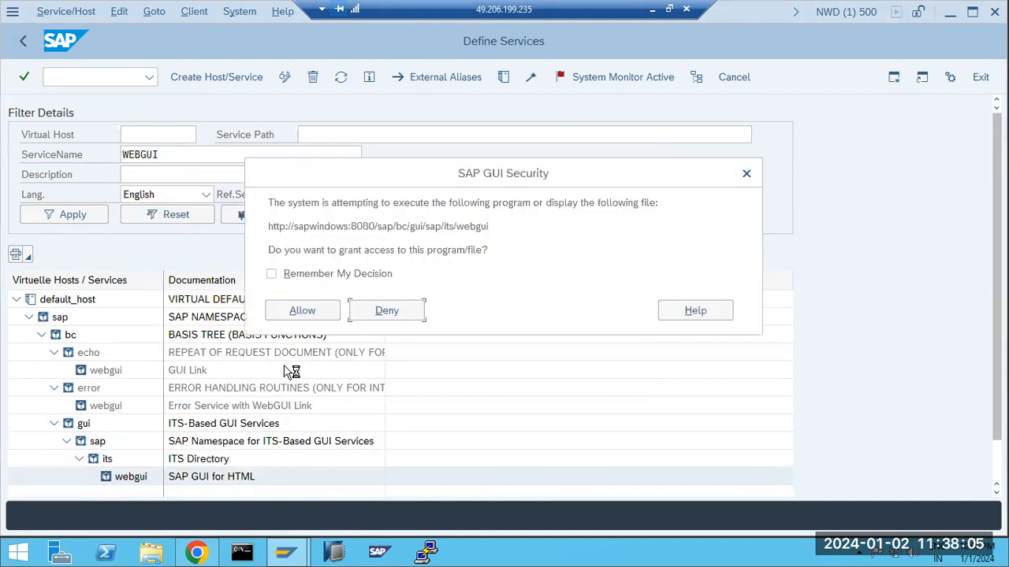
left_click(303, 311)
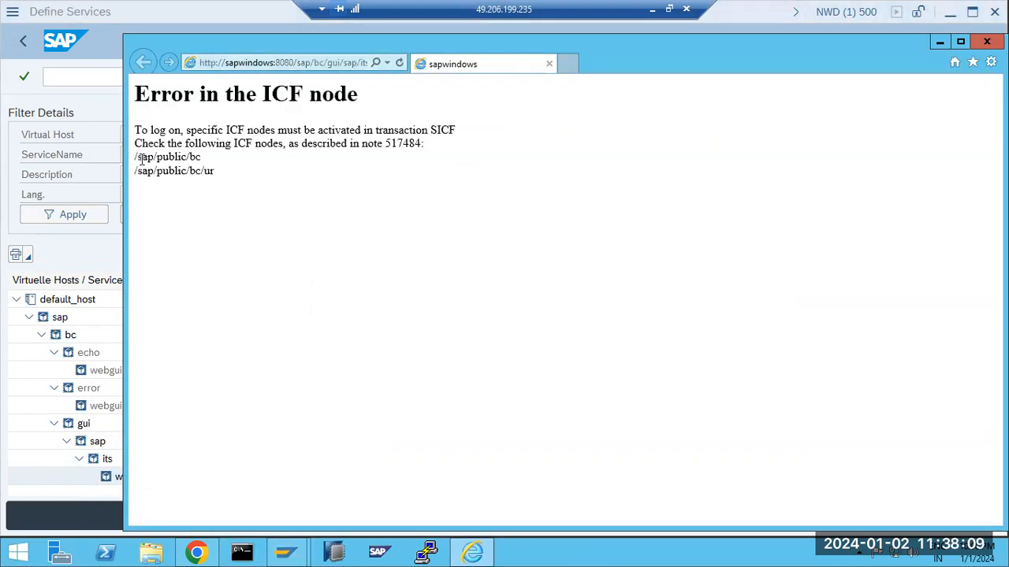
left_click_drag(135, 157, 202, 157)
key("ctrl+c")
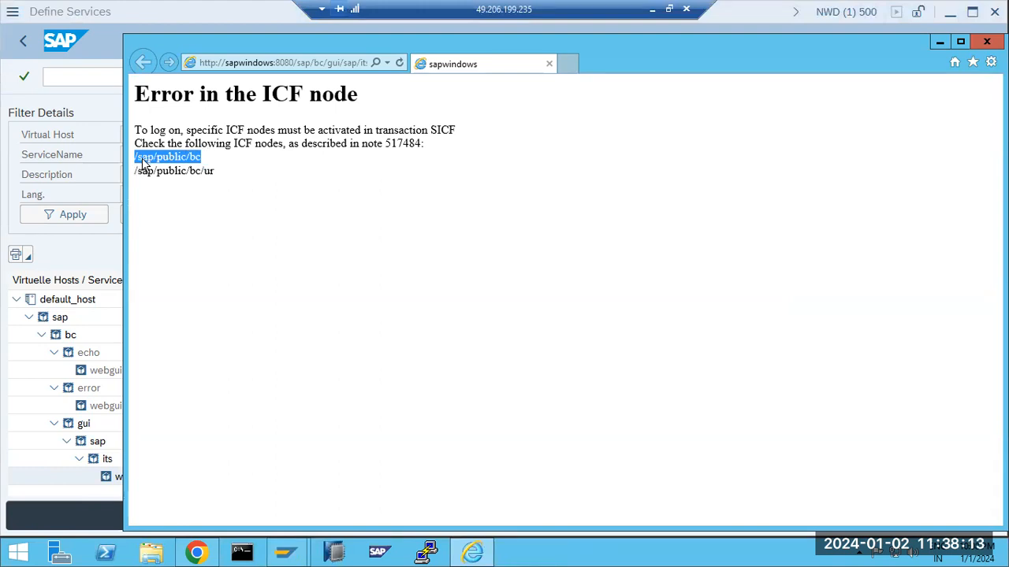
left_click(23, 40)
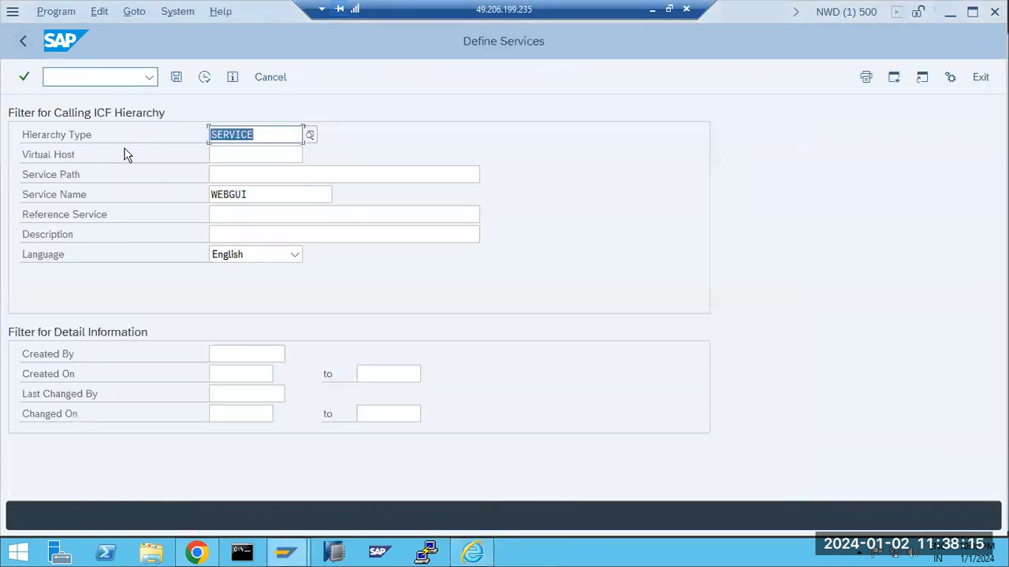
Replace the WEBGUI name filter with Service Path /sap/public/bc and execute
left_click(270, 194)
double_click(270, 194)
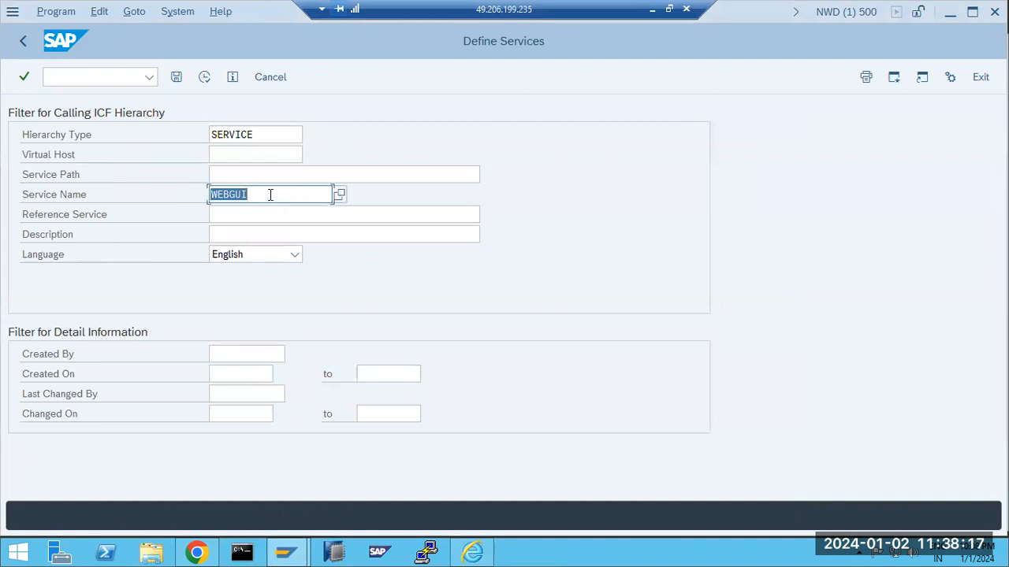
key("Delete")
left_click(261, 173)
key("ctrl+v")
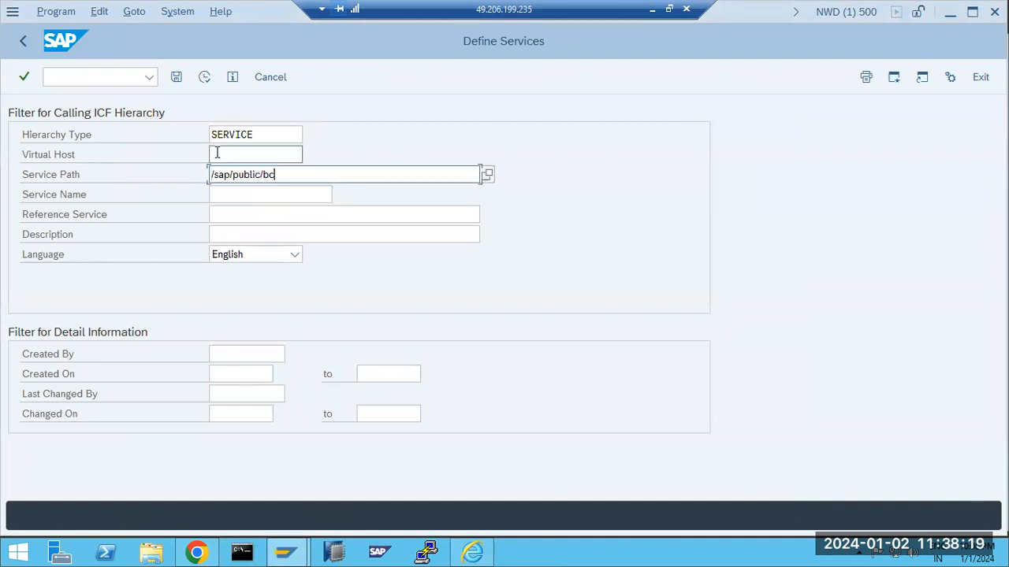
left_click(205, 77)
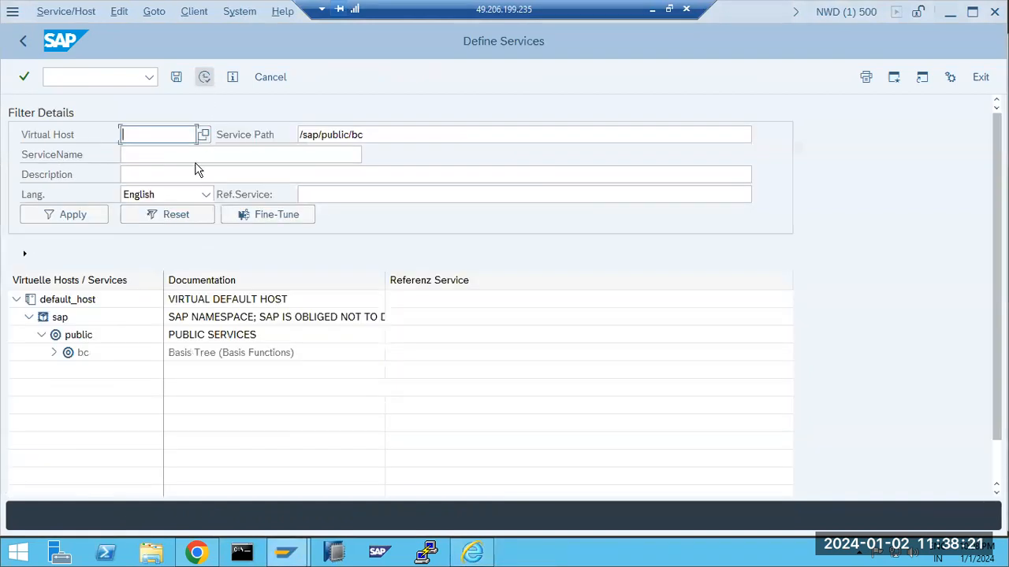
Activate the bc service node, confirm, and dismiss the IE warning
right_click(76, 357)
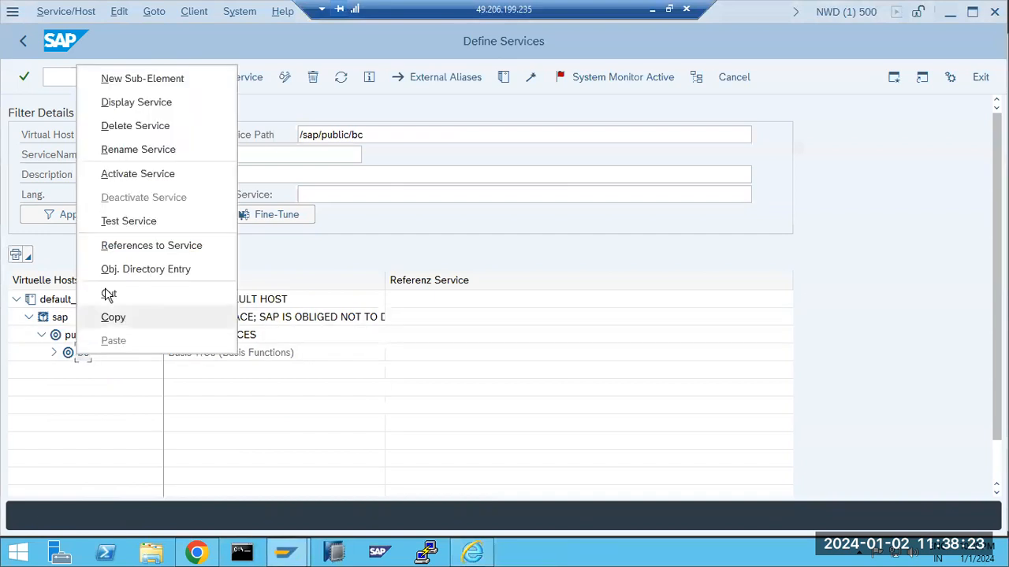
left_click(134, 172)
left_click(326, 355)
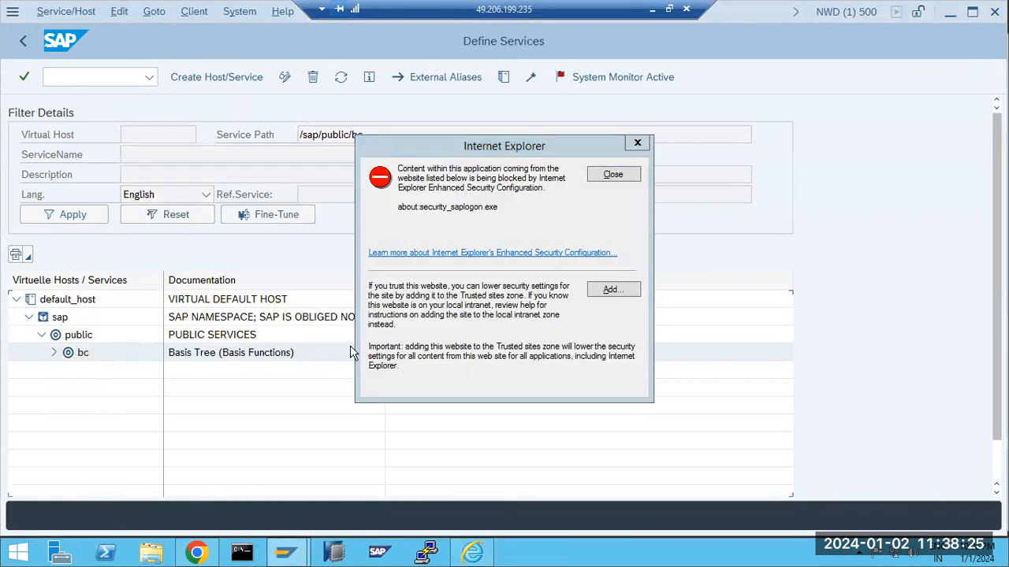
left_click(620, 175)
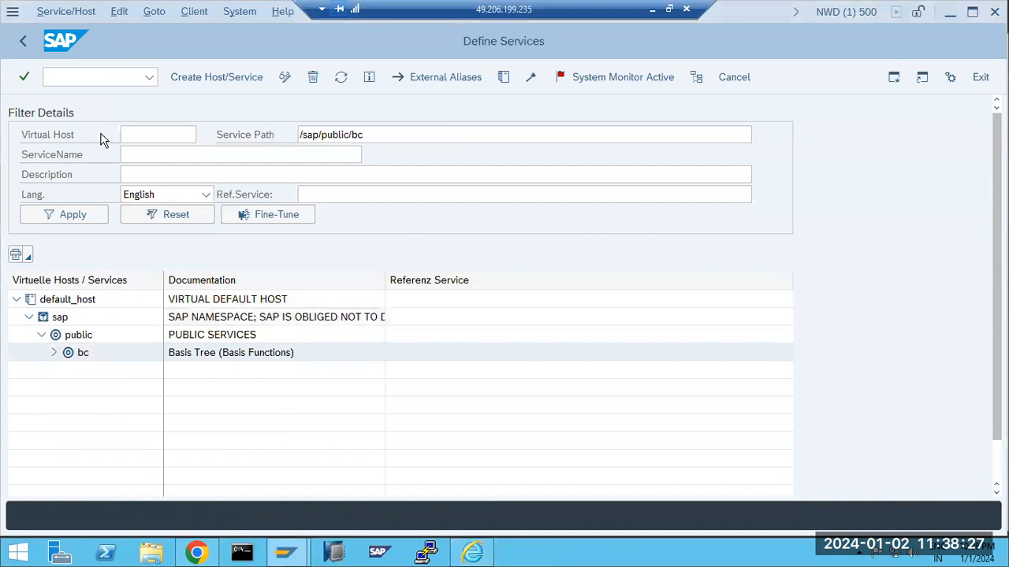
left_click(471, 554)
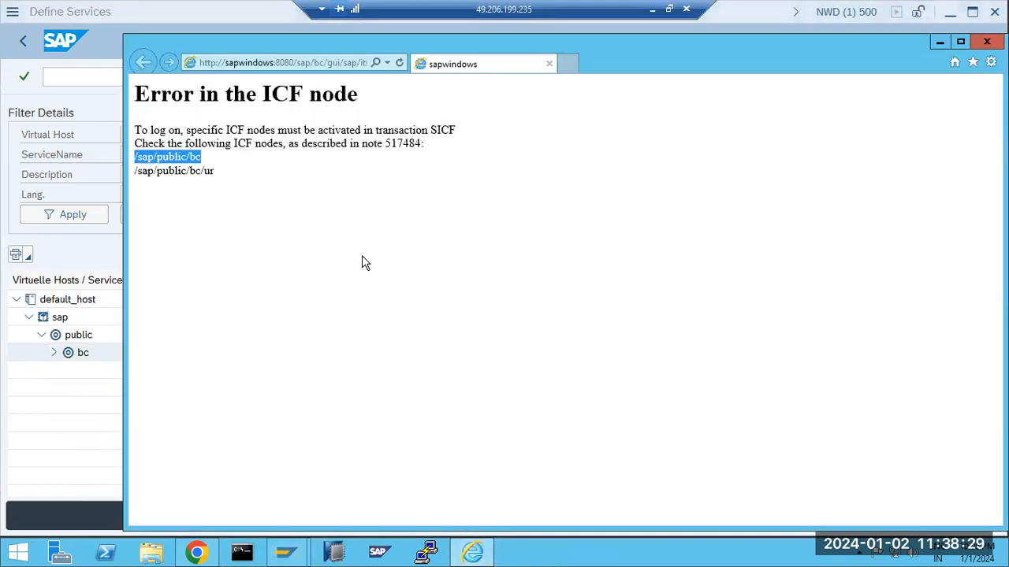
Load the copied sapwindows:8080 WebGUI URL for client 500 in Chrome, which times out
left_click(299, 61)
left_click(197, 552)
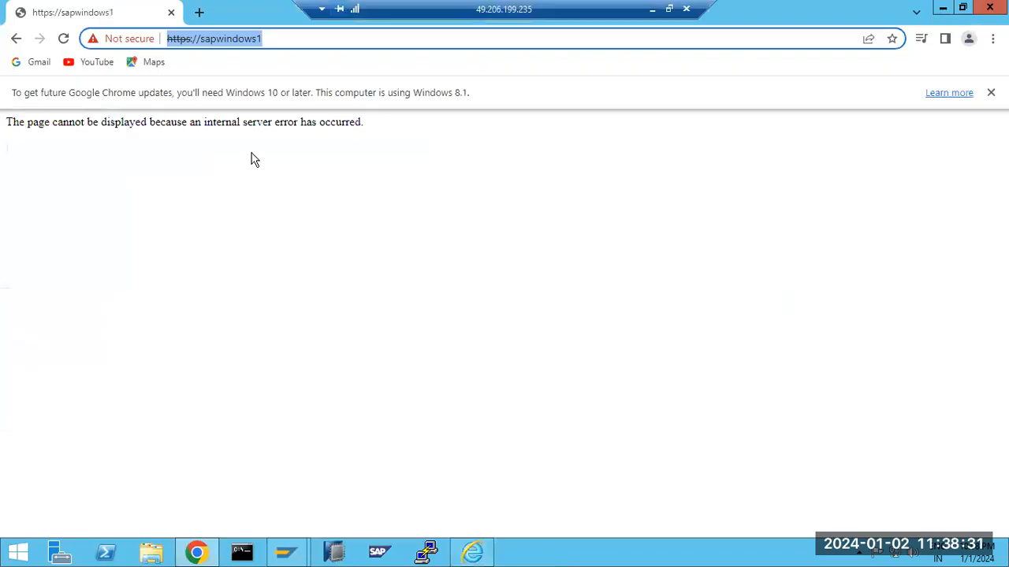
type("http://sapwindows:8080/sap/bc/gui/sap/its/webgui?sap-client=500")
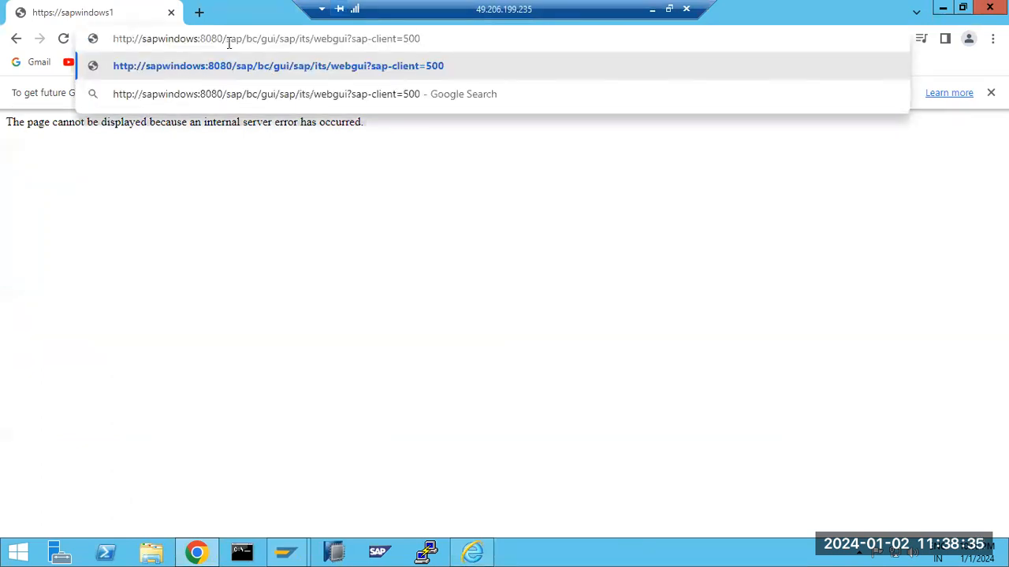
key("Return")
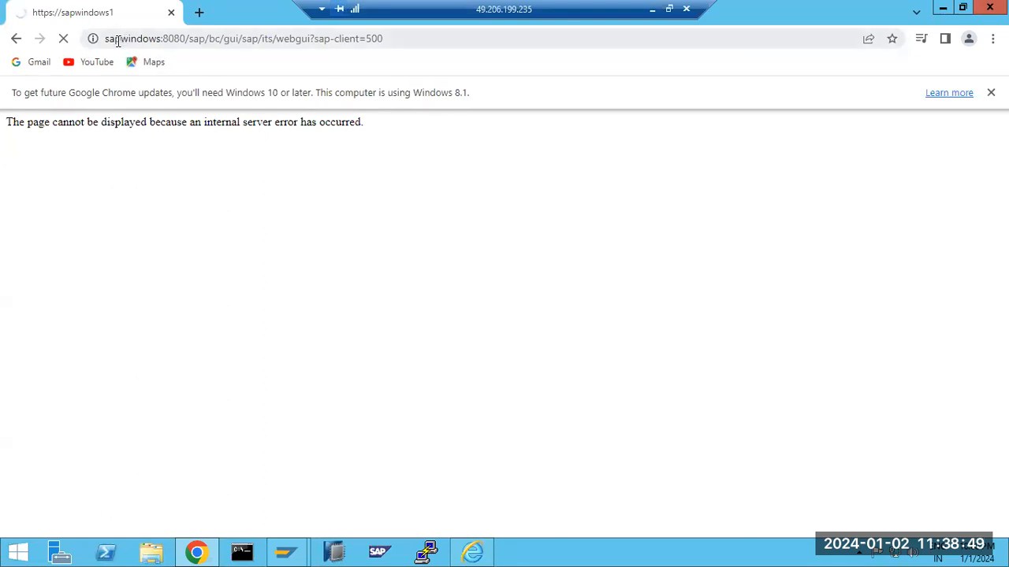
left_click_drag(186, 38, 108, 46)
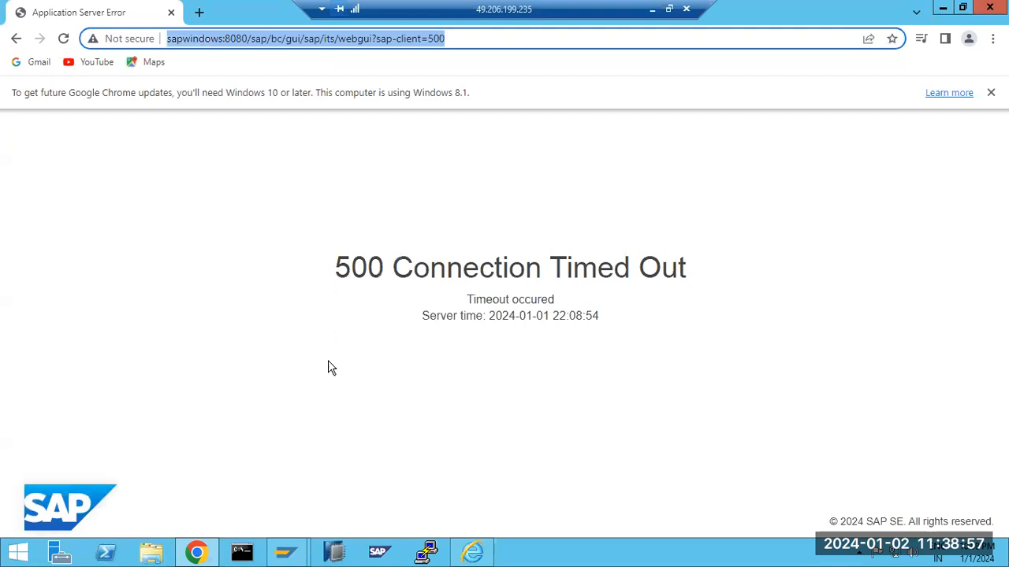
Switch between the Chrome timeout page and the SAP Define Services window
mouse_move(280, 554)
left_click(303, 504)
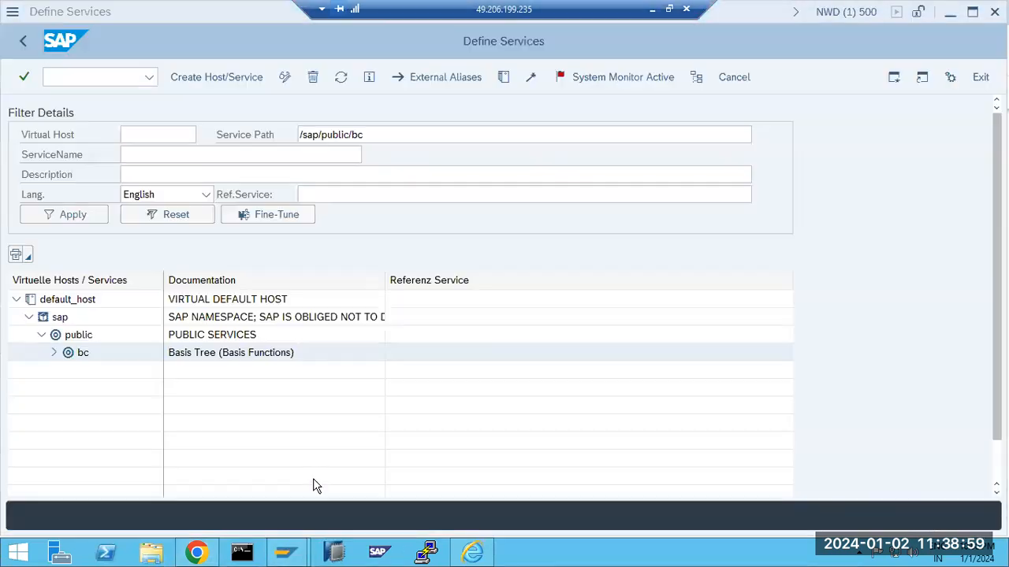
left_click(193, 554)
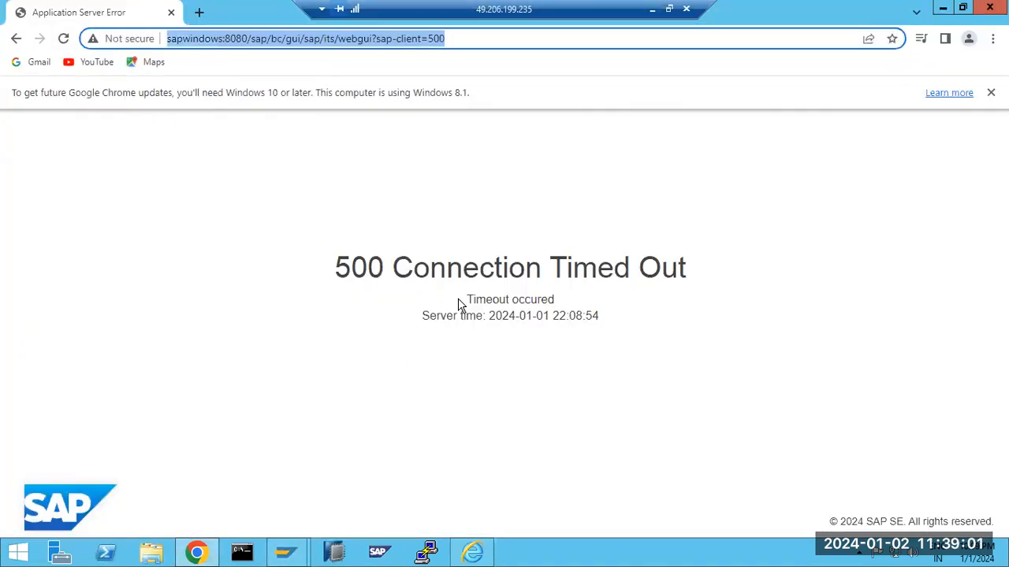
mouse_move(286, 553)
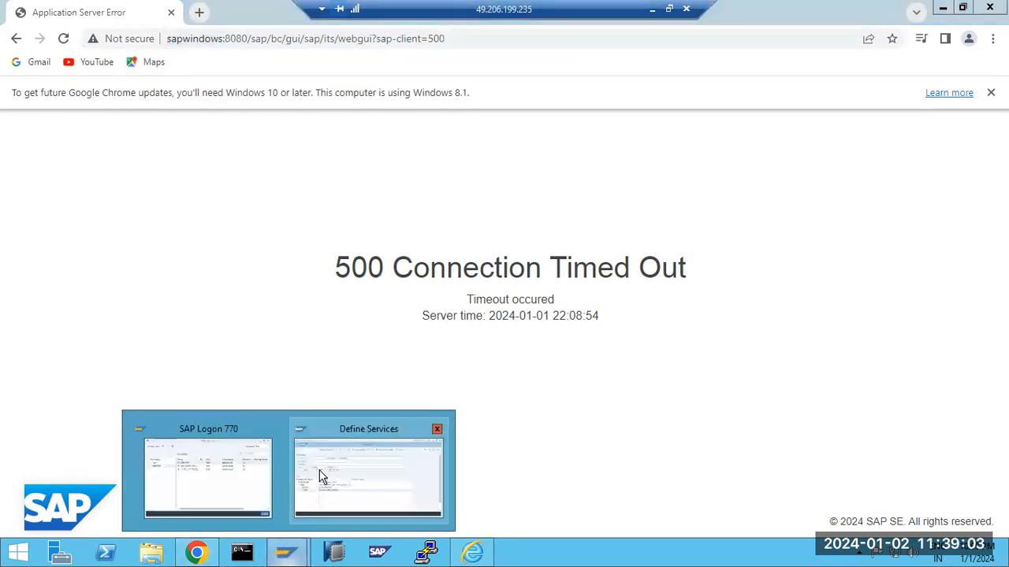
left_click(323, 479)
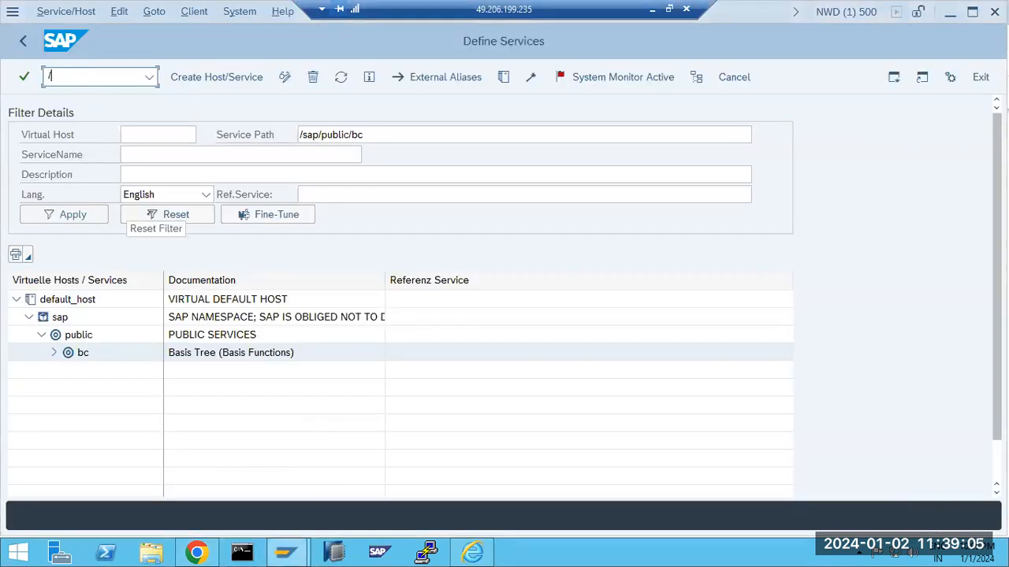
Open the SMICM monitor's list of active ICM services
key("Return")
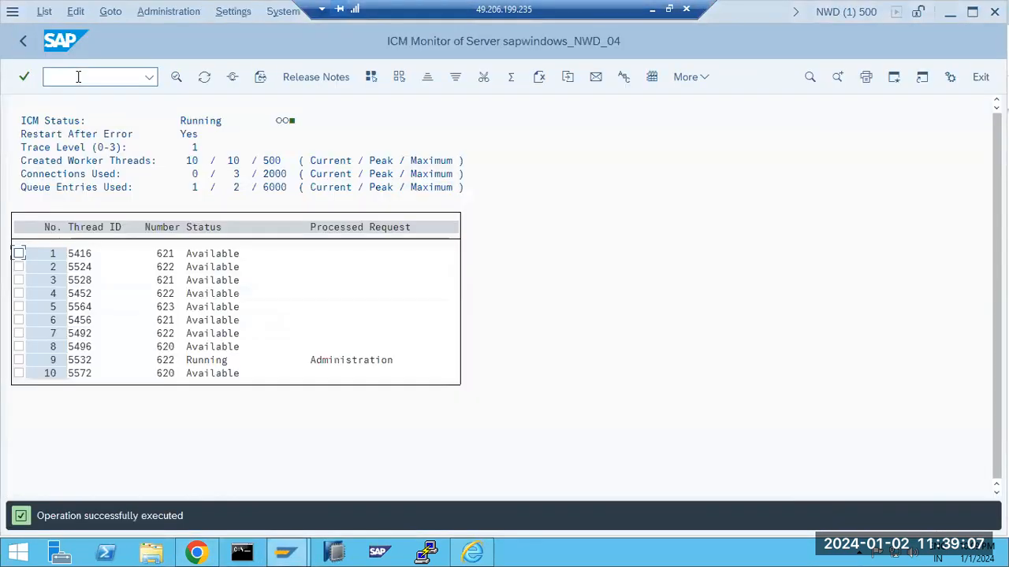
left_click(112, 11)
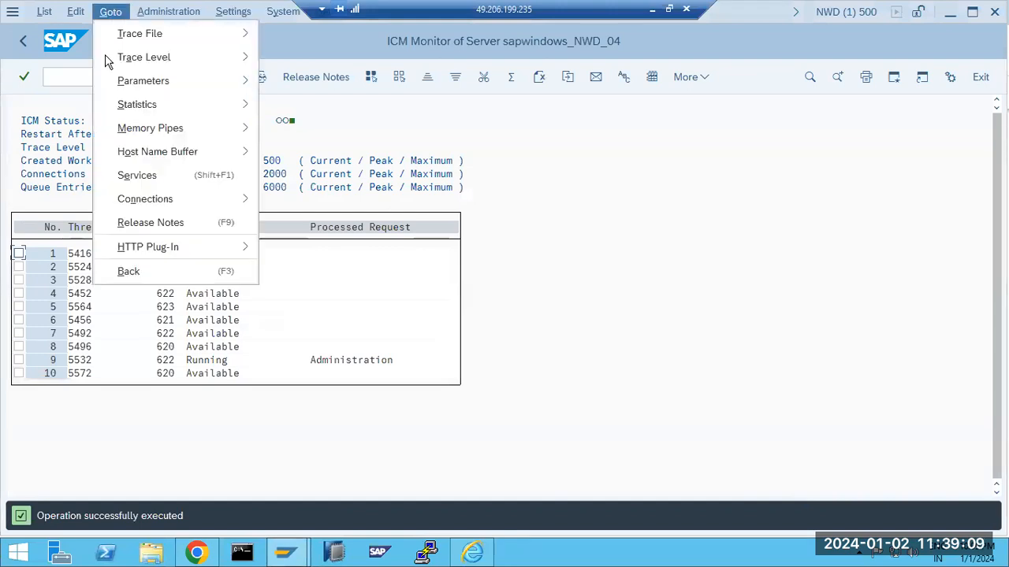
left_click(126, 186)
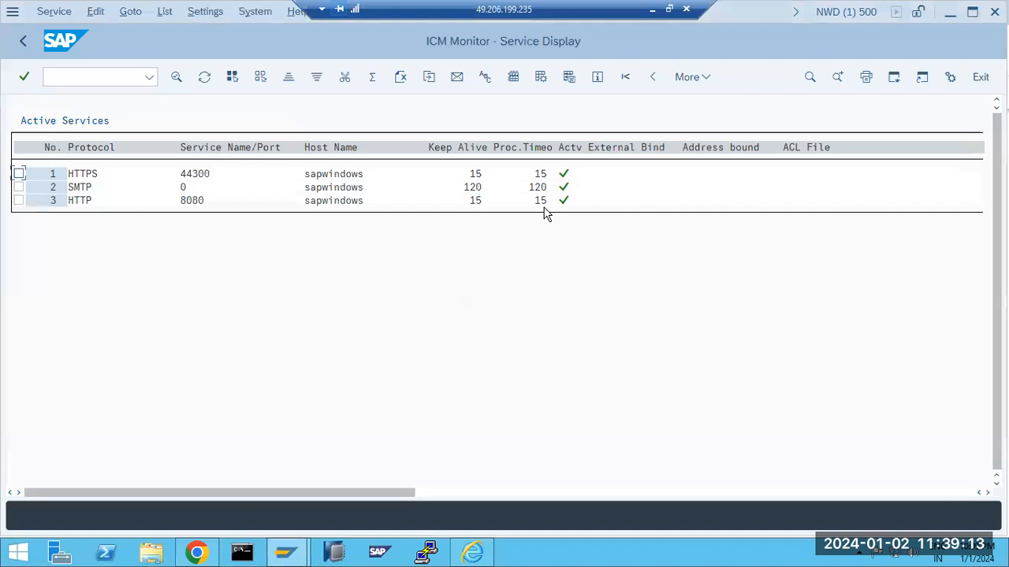
Set the HTTP service's Keep Alive and Max. Processing Time to 600 seconds
left_click(19, 201)
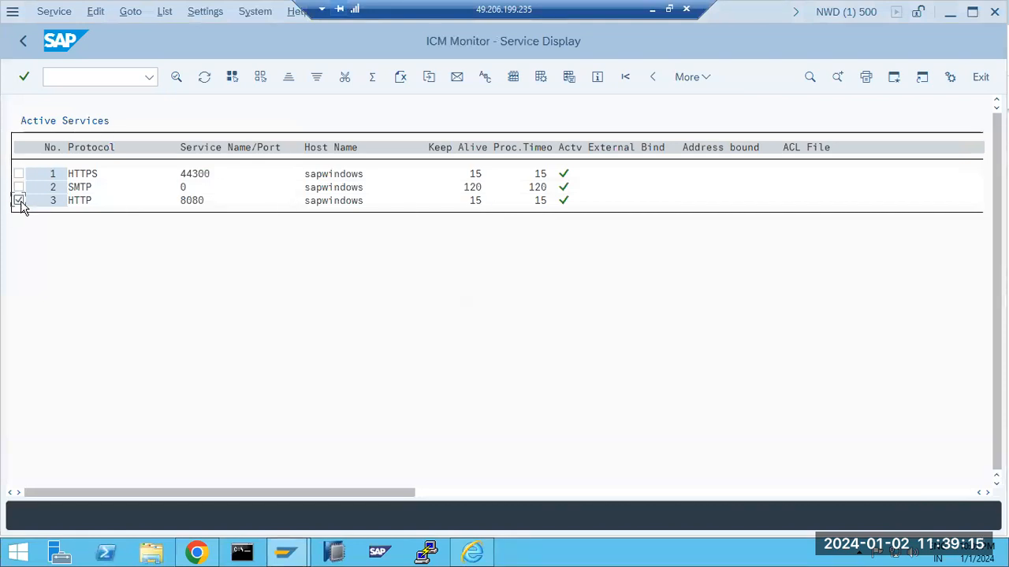
left_click(56, 11)
left_click(71, 57)
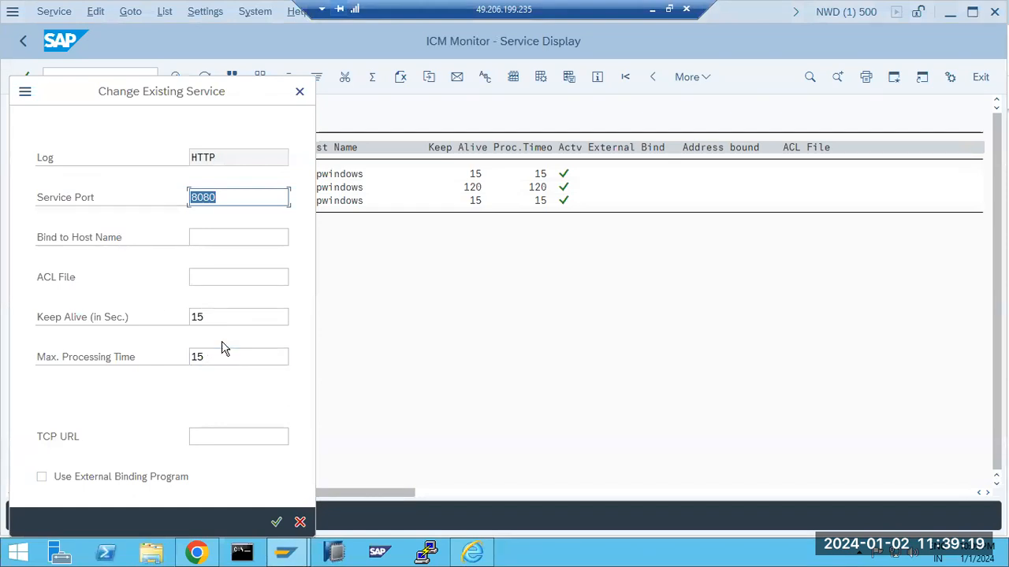
left_click(224, 320)
double_click(224, 312)
type("600")
left_click(218, 356)
double_click(218, 357)
type("600")
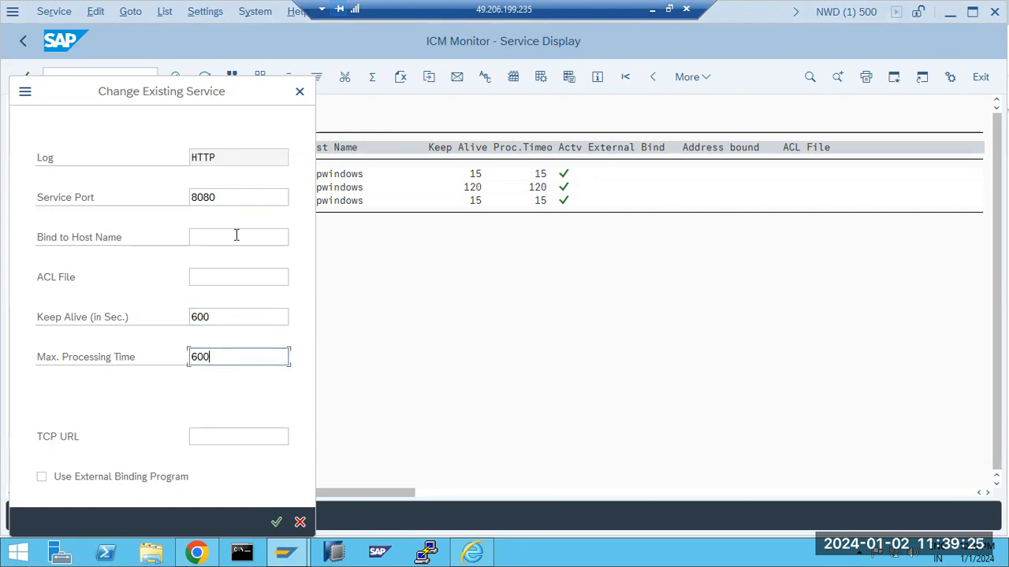
left_click(276, 522)
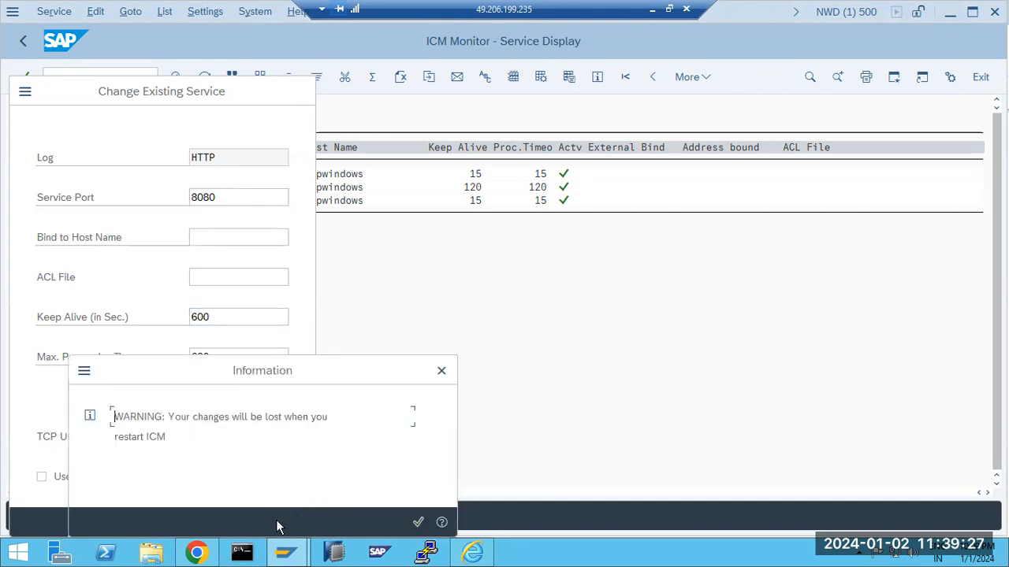
left_click(417, 522)
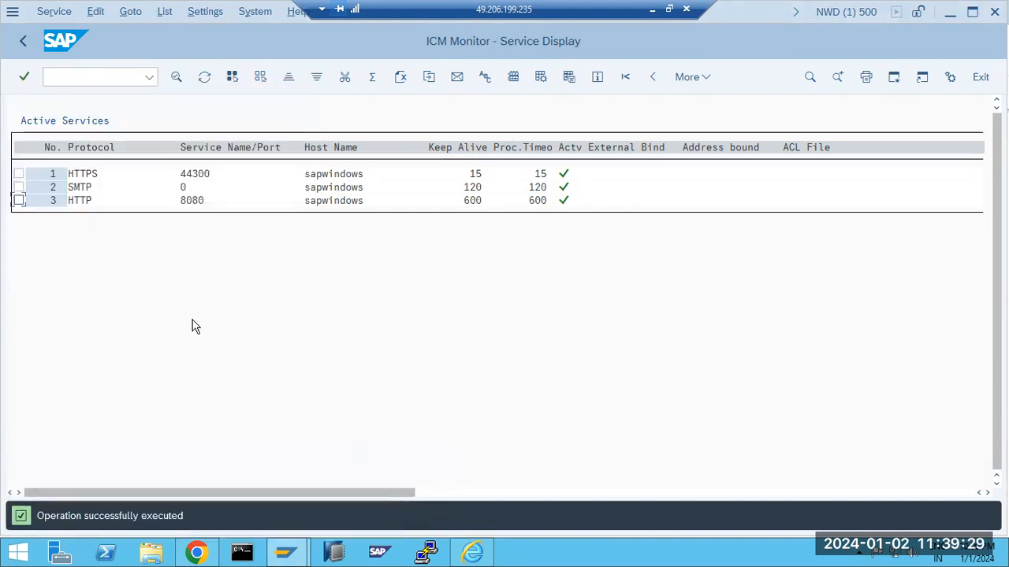
Set the HTTPS service's Keep Alive and Max. Processing Time to 600 seconds
left_click(19, 173)
left_click(45, 13)
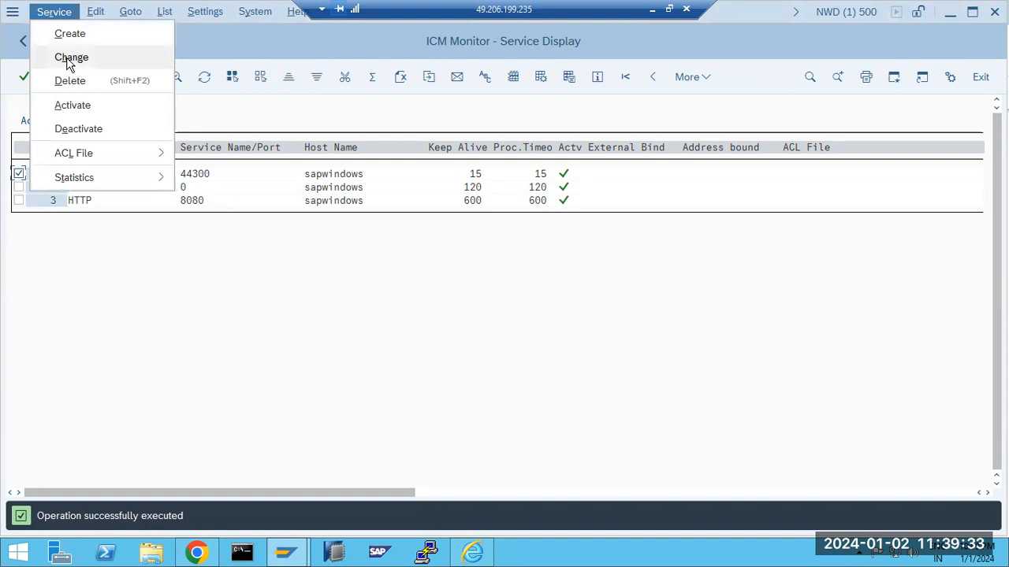
left_click(67, 58)
double_click(220, 296)
type("600")
left_click(218, 332)
double_click(218, 332)
type("600")
left_click(276, 522)
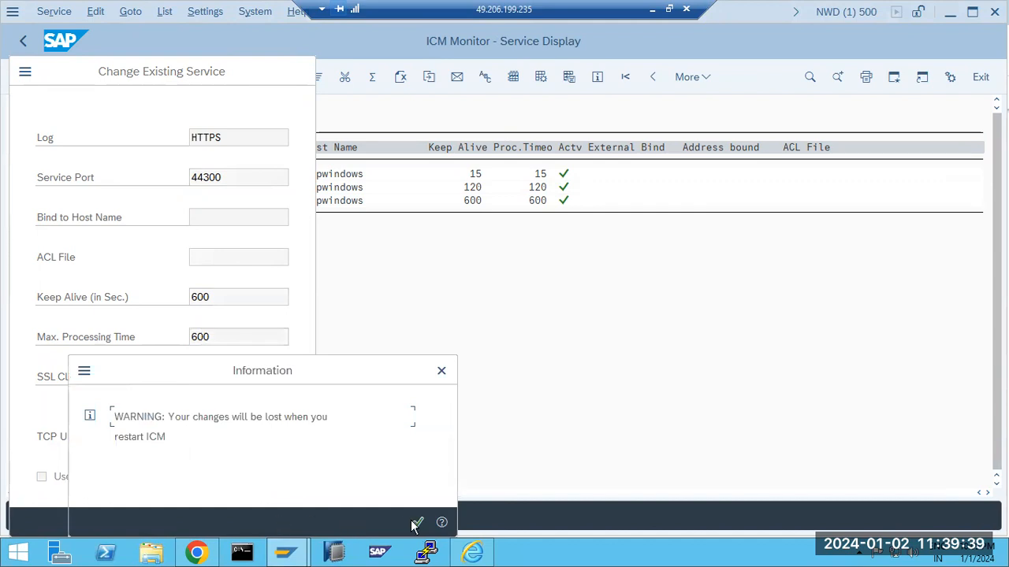
left_click(416, 523)
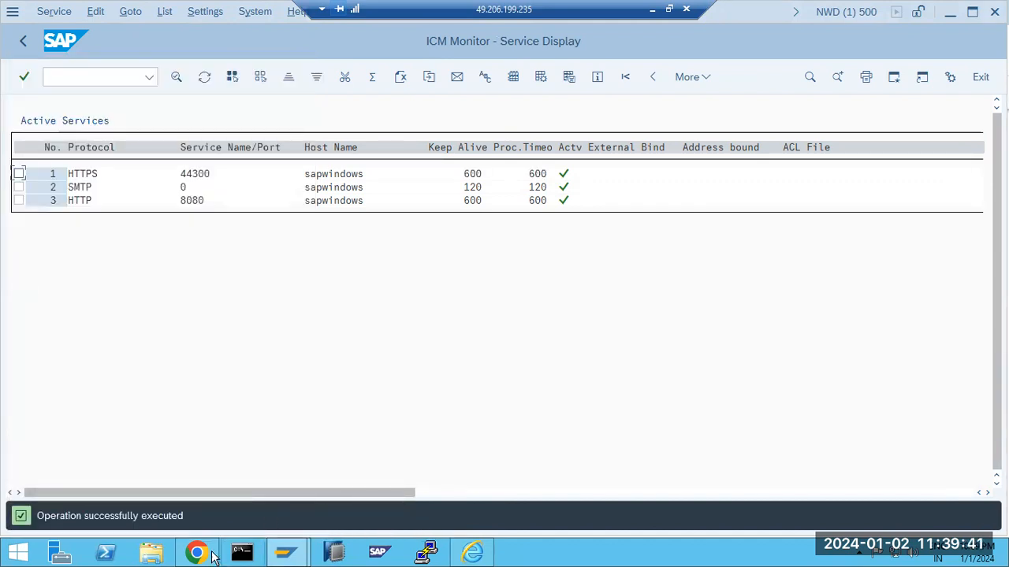
left_click(209, 555)
Reload the WebGUI page to reach the NWD client 500 logon page and enter the user name
left_click(64, 40)
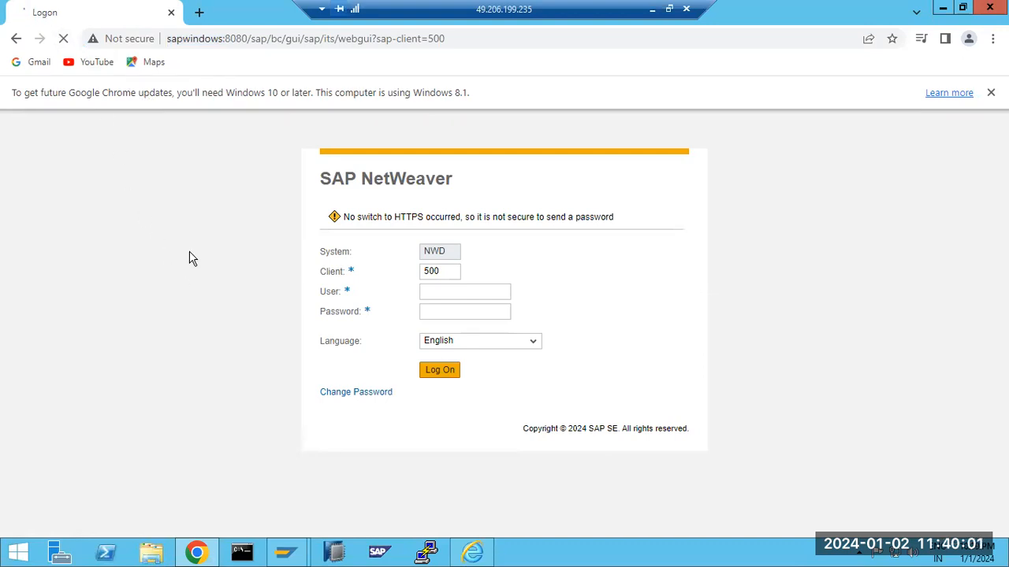
double_click(194, 41)
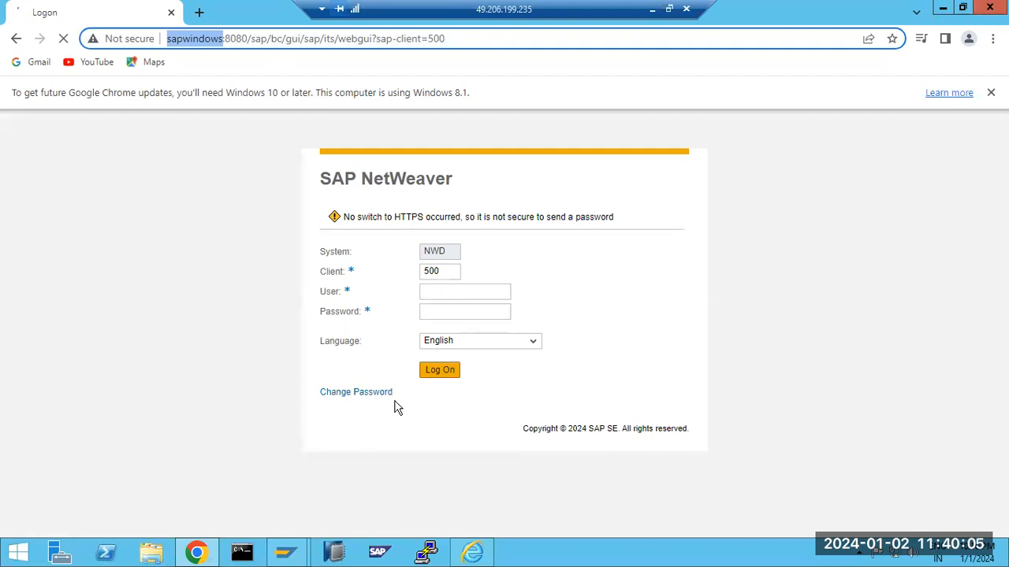
left_click(446, 292)
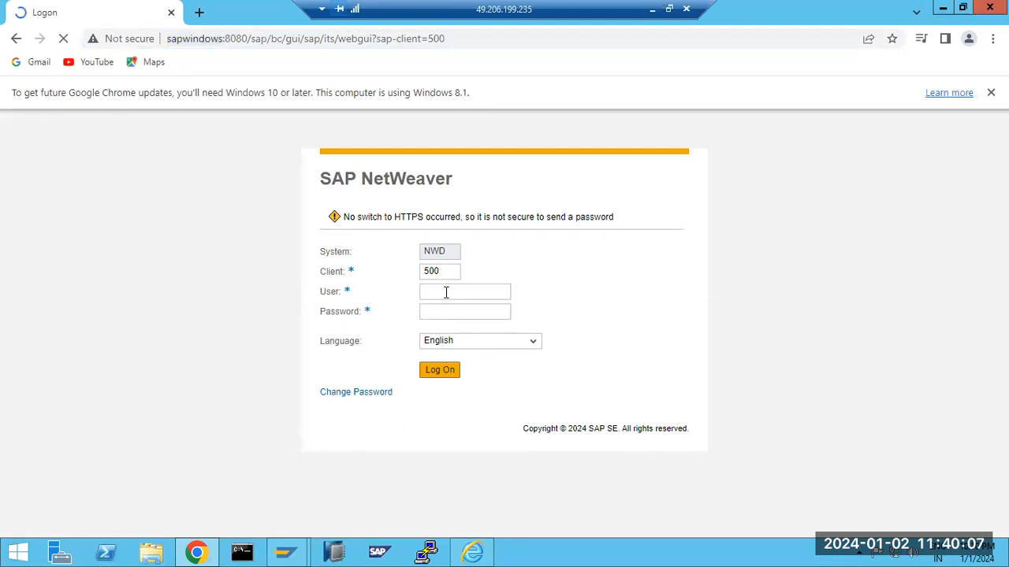
type("**")
Bring the SAP Logon window forward from the taskbar
left_click(455, 37)
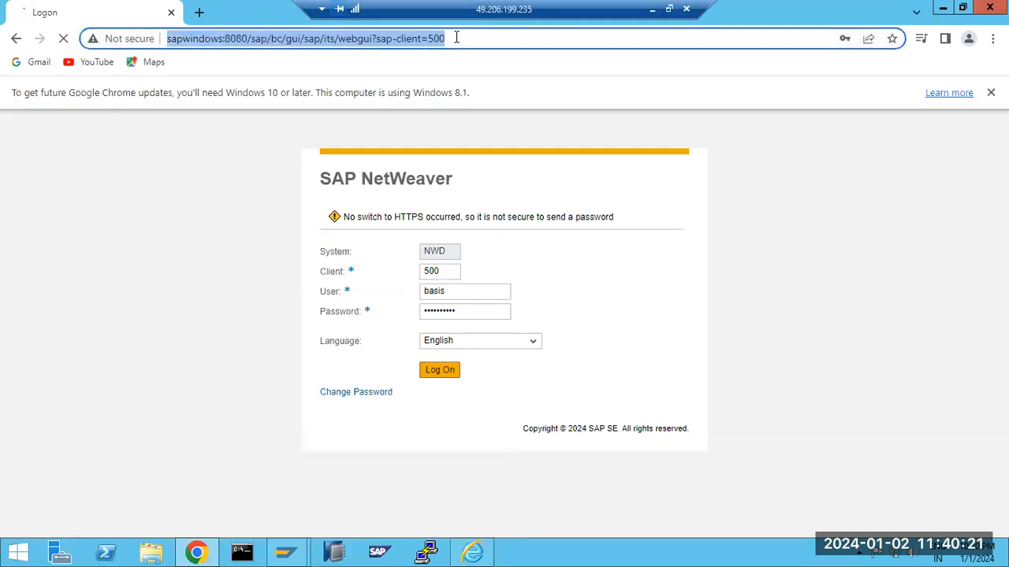
mouse_move(286, 552)
left_click(216, 468)
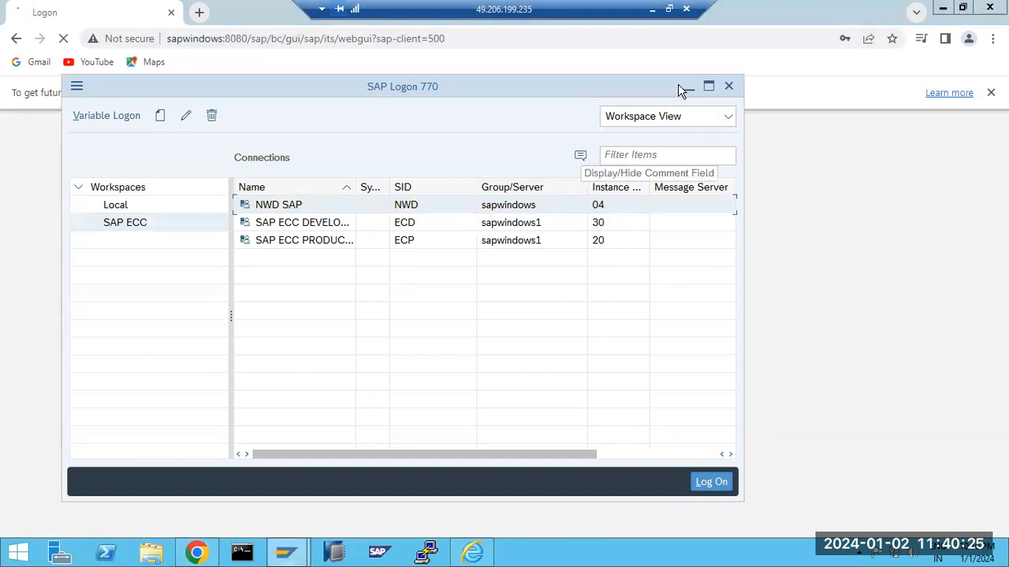
In the local Chrome, open the 44300 webgui address and proceed past the certificate warning
left_click(652, 9)
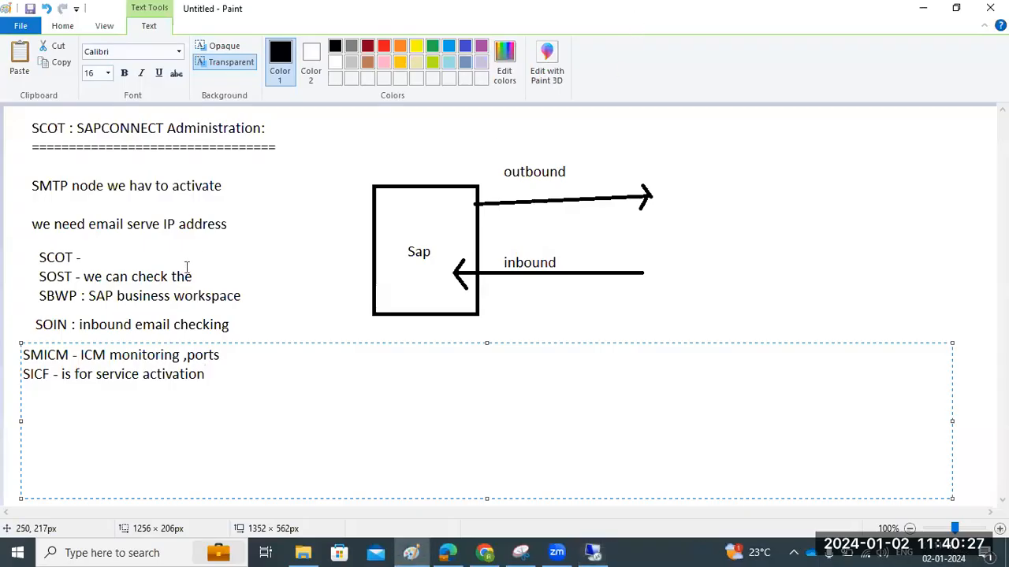
left_click(475, 551)
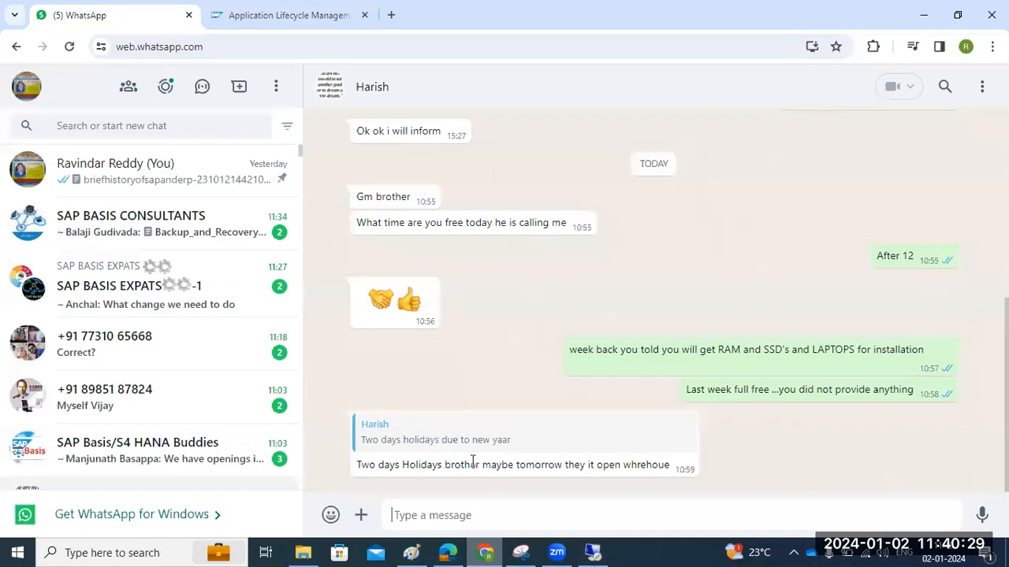
left_click(388, 14)
type("4")
left_click(223, 78)
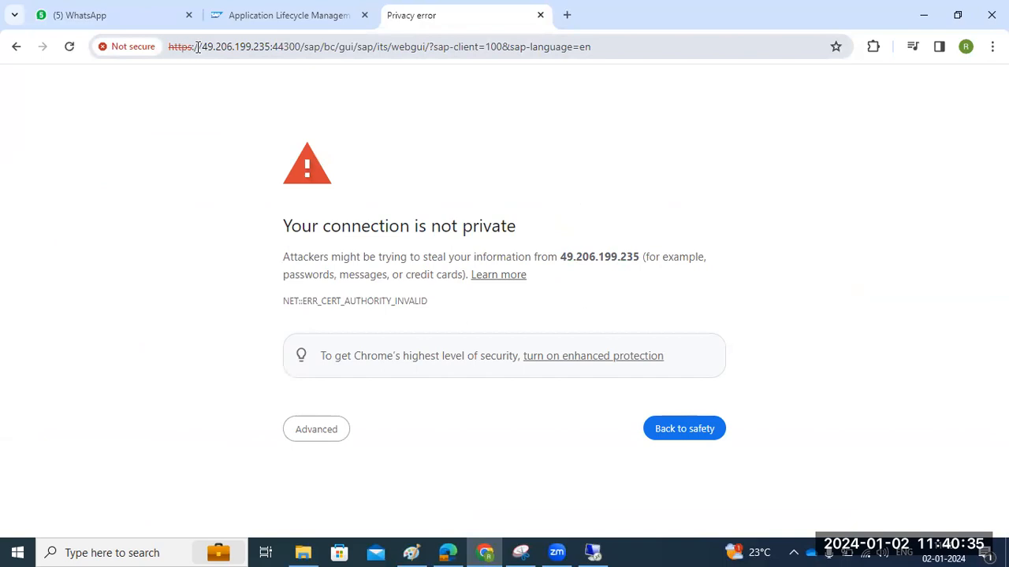
left_click_drag(204, 47, 415, 47)
left_click(328, 430)
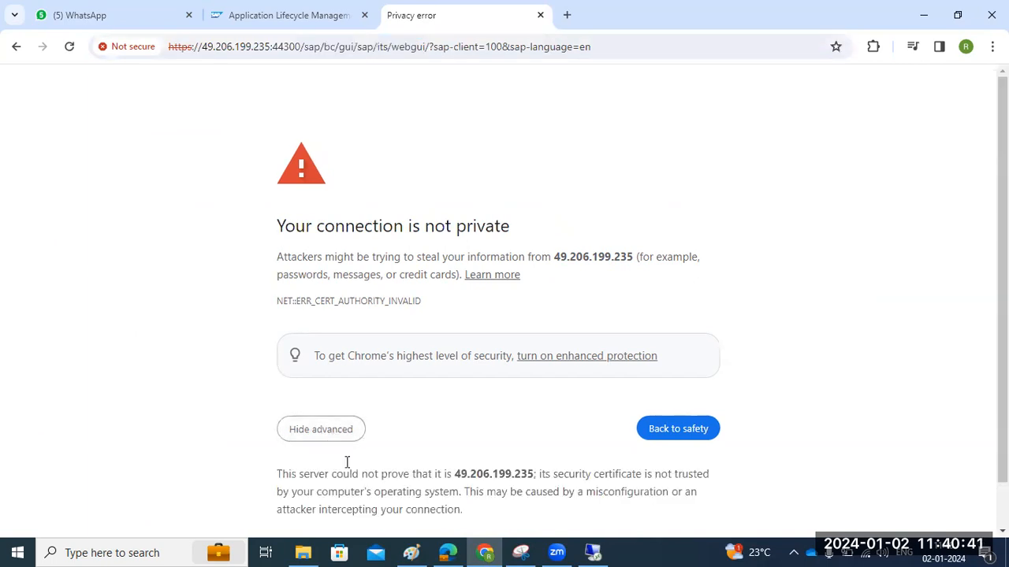
scroll(347, 473, "down", 1)
left_click(347, 491)
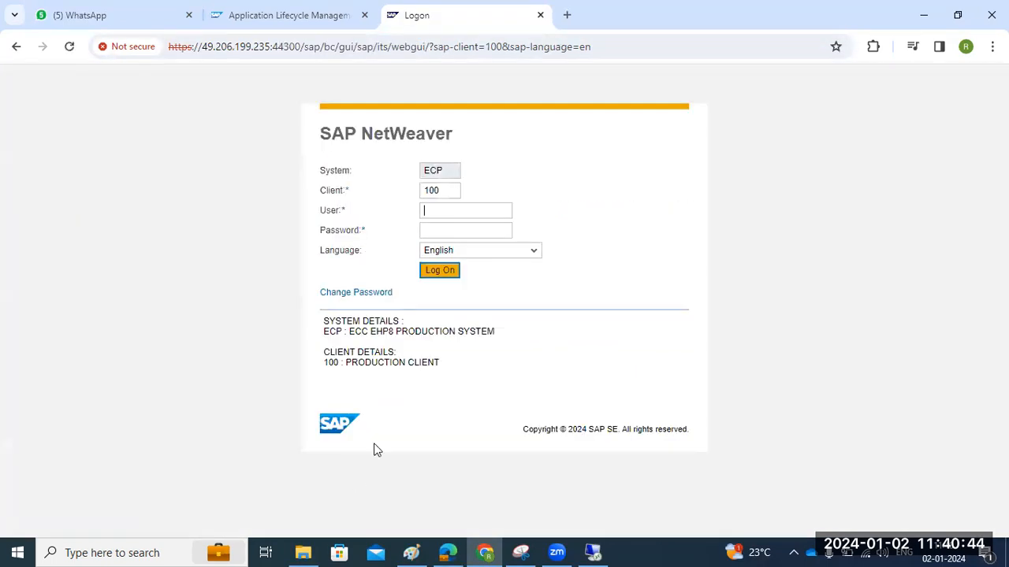
Log on to ECP client 100, close the Easy Access tab, and return to the remote desktop
left_click(429, 191)
left_click(439, 206)
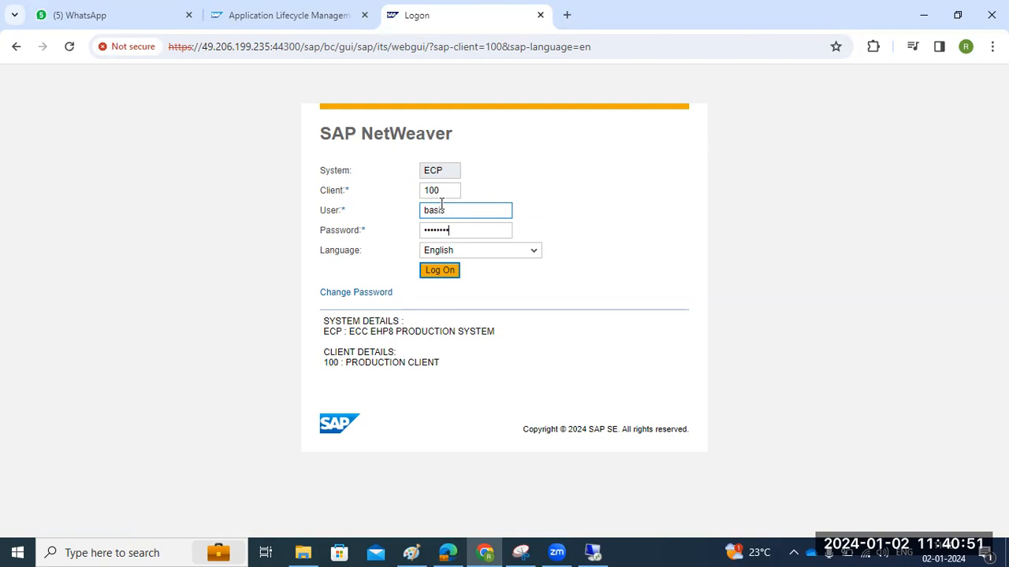
key("Return")
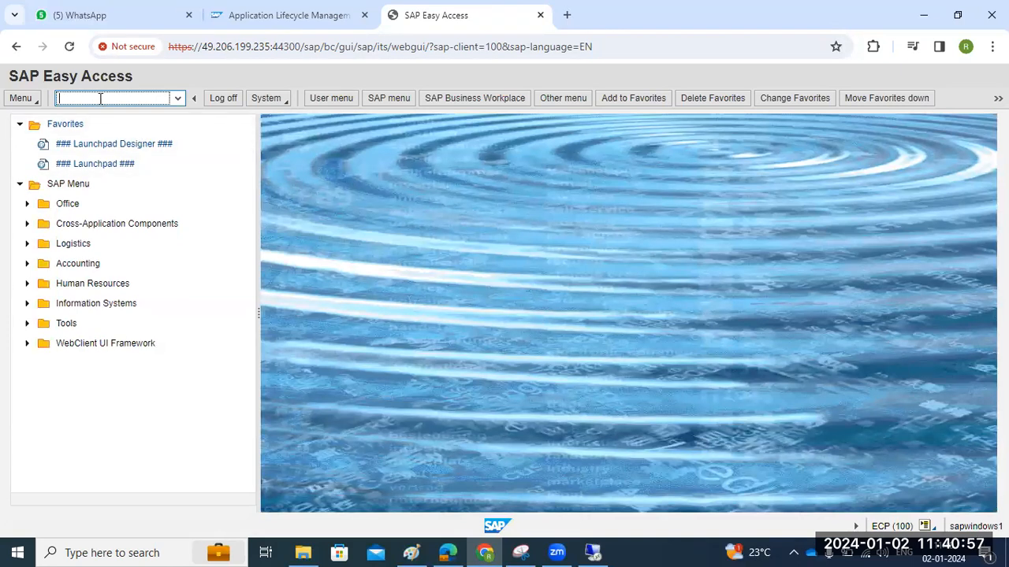
left_click(541, 15)
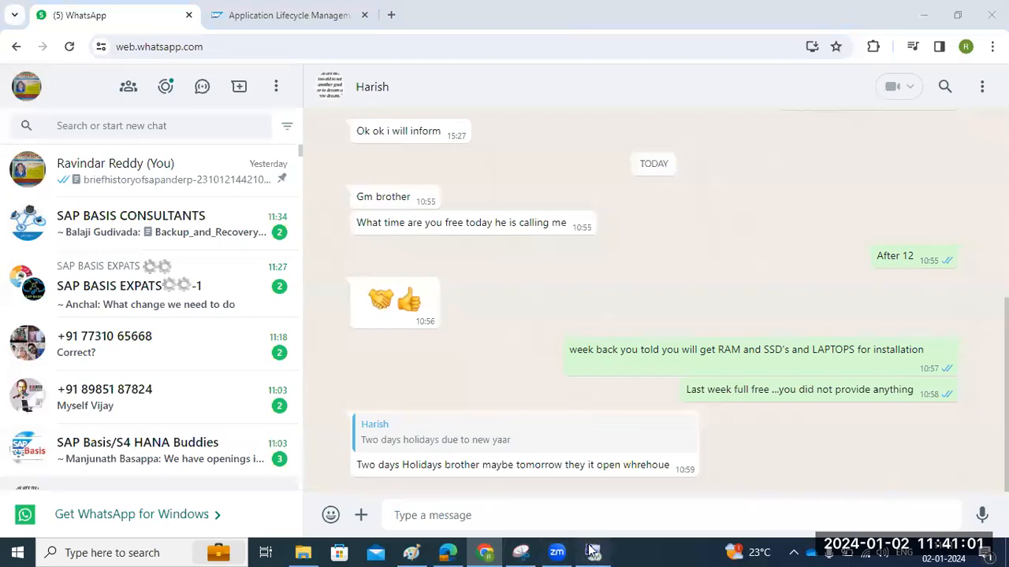
left_click(592, 551)
Inspect the host sapwindows, port 8080 and webgui path in the NWD logon page URL
left_click(847, 307)
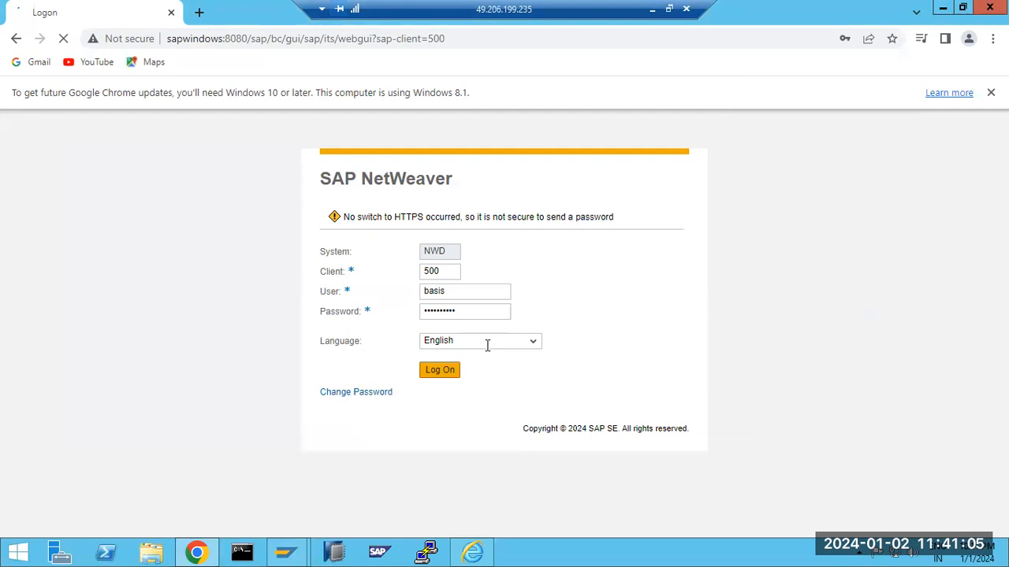
double_click(215, 38)
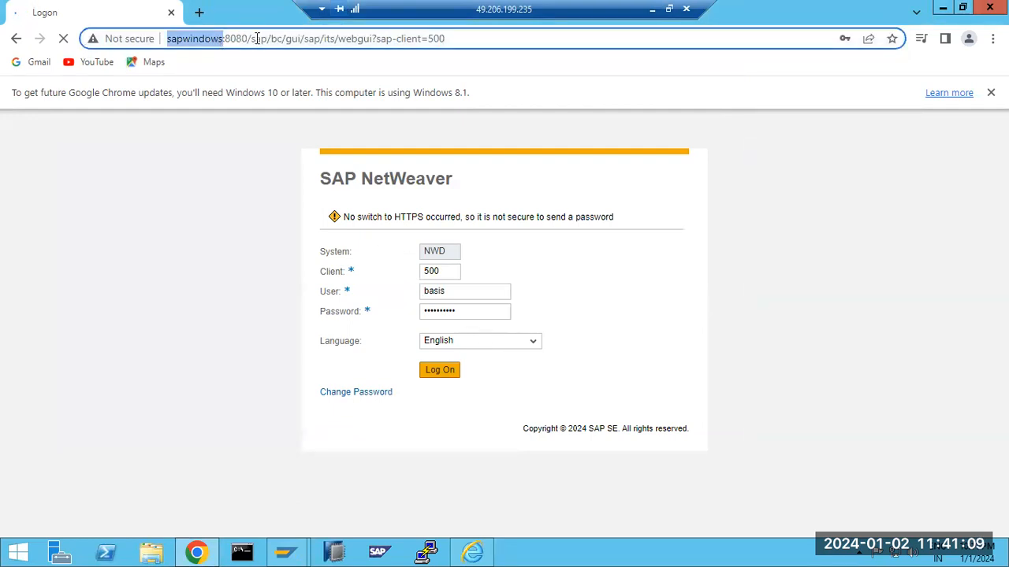
left_click_drag(251, 38, 376, 40)
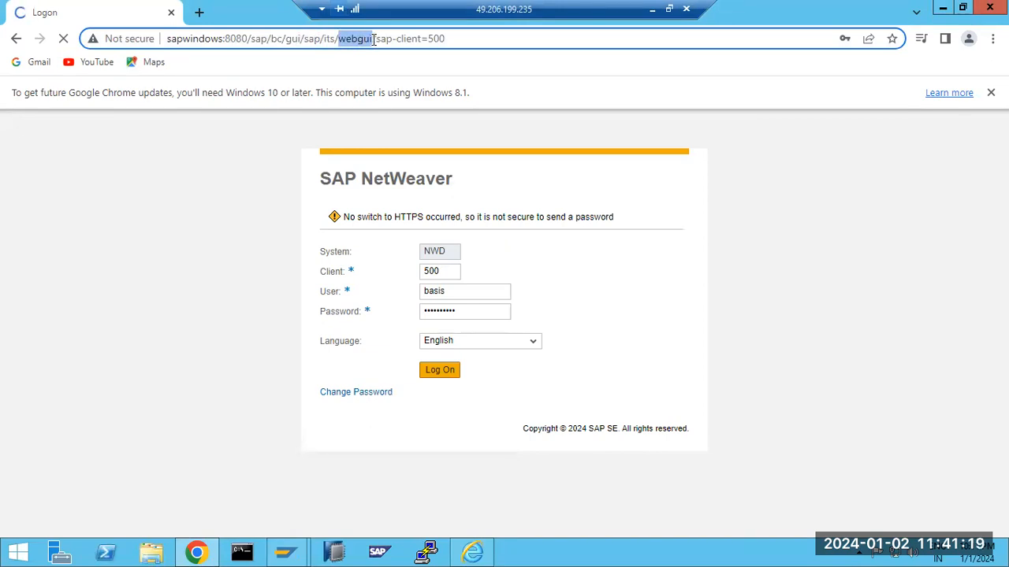
left_click(286, 552)
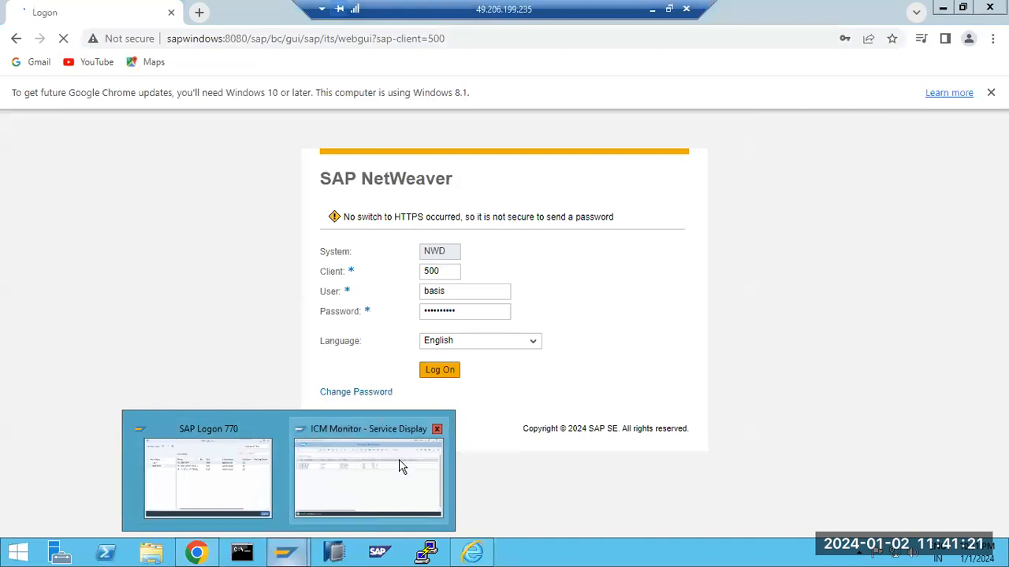
left_click(146, 166)
left_click_drag(251, 41, 376, 40)
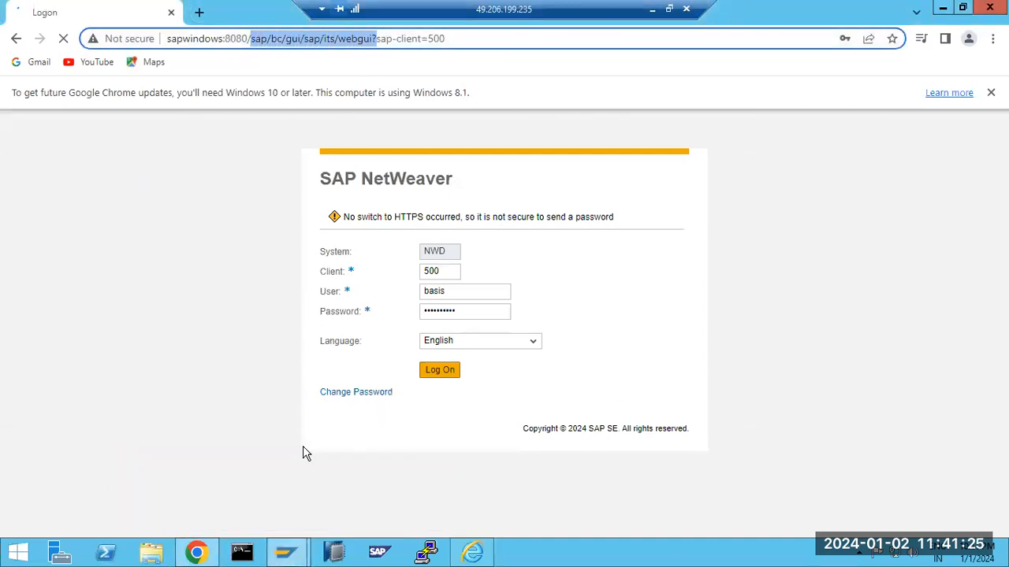
Bring the ICM Monitor Service Display window forward and focus its command field
left_click(286, 552)
left_click(345, 500)
left_click(72, 72)
Run SICF filtered on service name 'web' and expand the default_host node
type("/nsic")
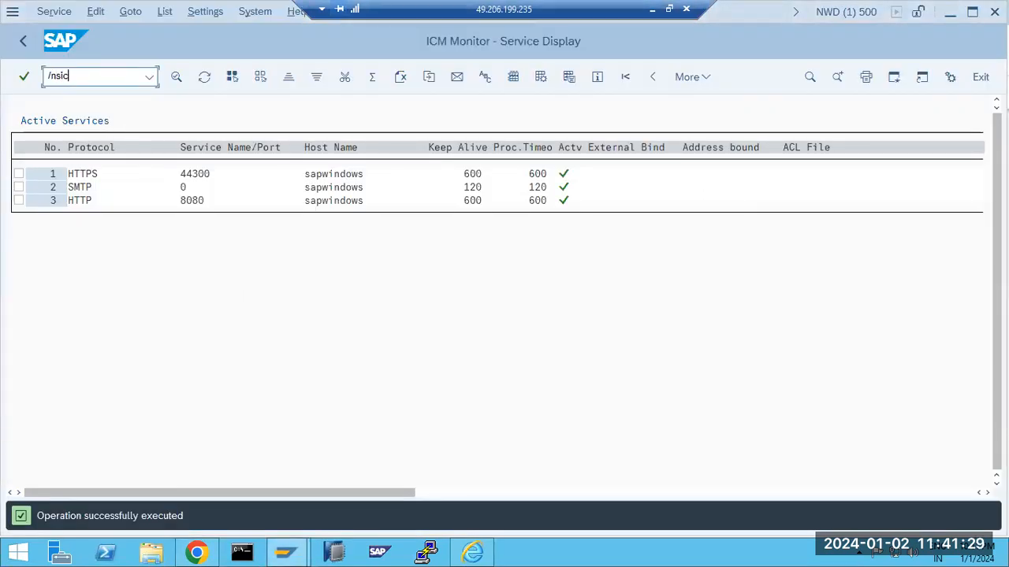
type("f")
key("Return")
left_click(213, 194)
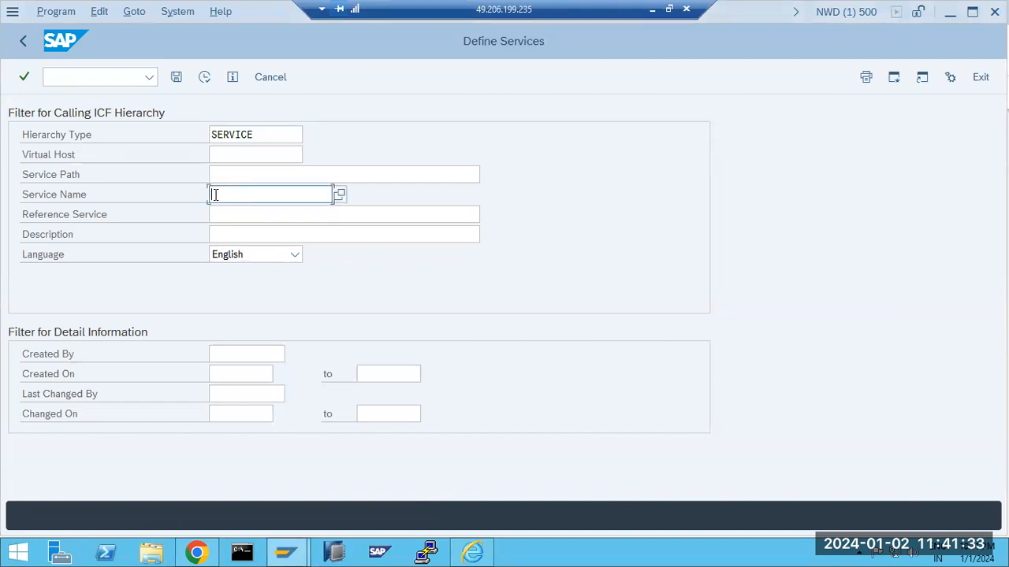
type("webgui")
key("BackSpace")
key("BackSpace")
key("BackSpace")
left_click(204, 78)
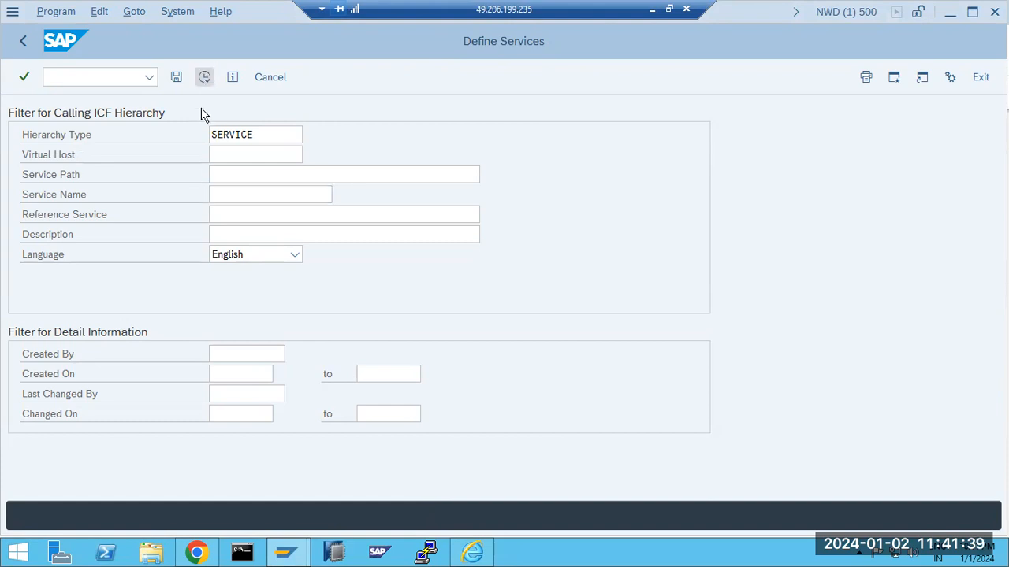
left_click(16, 300)
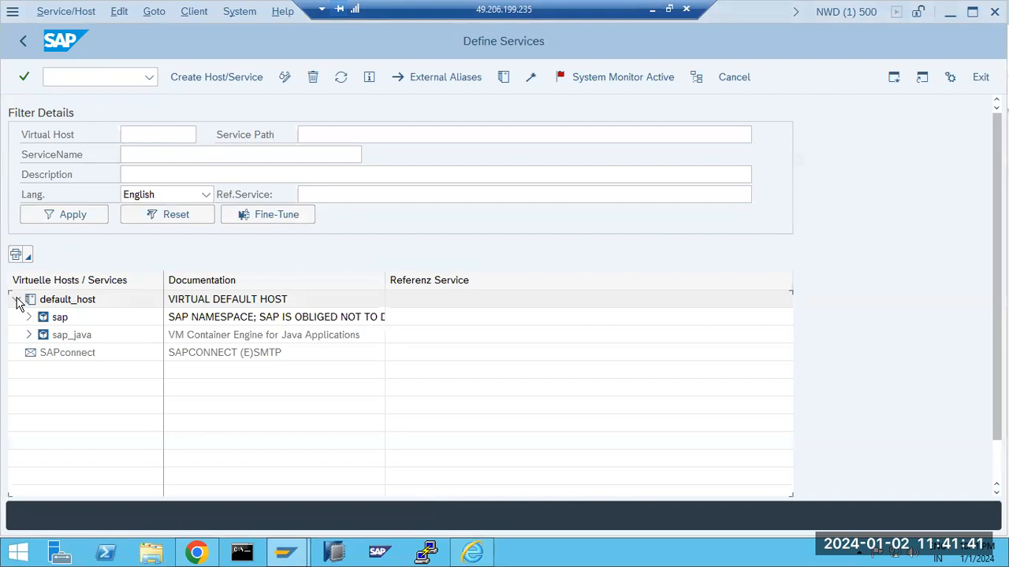
Activate the SAPconnect SMTP host and dismiss the Internet Explorer security warning
right_click(44, 357)
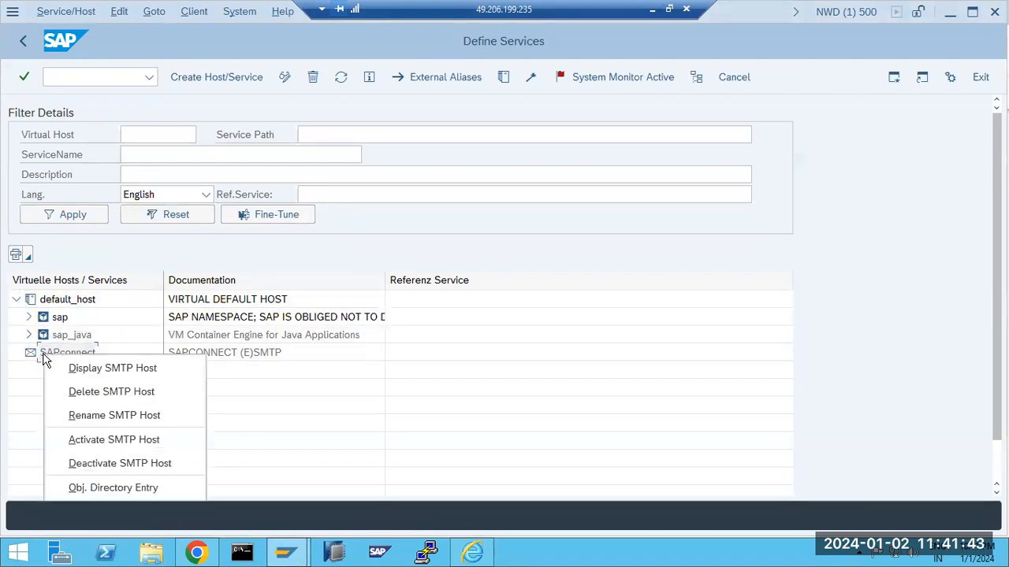
left_click(23, 422)
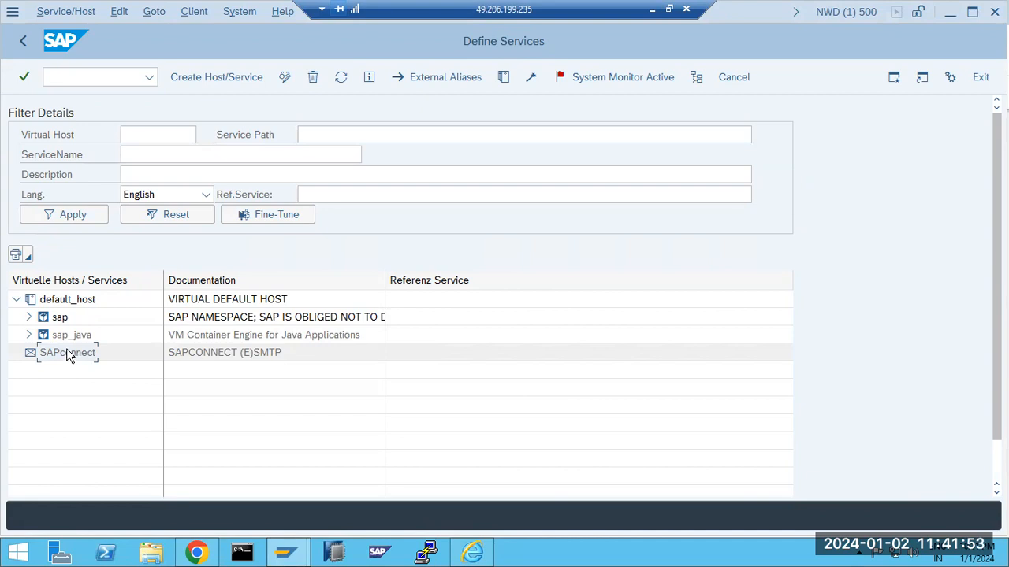
right_click(68, 355)
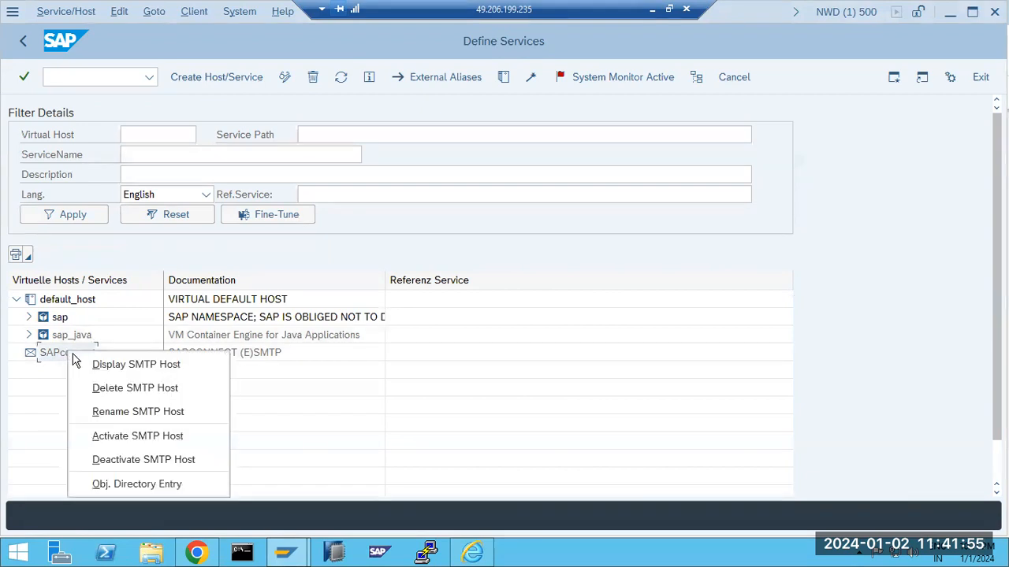
left_click(126, 436)
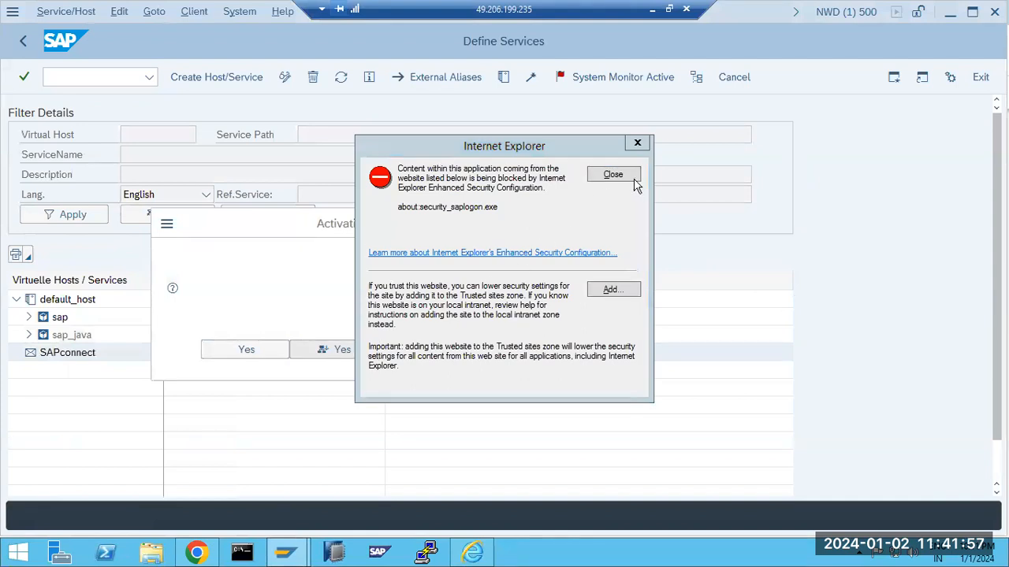
left_click(631, 174)
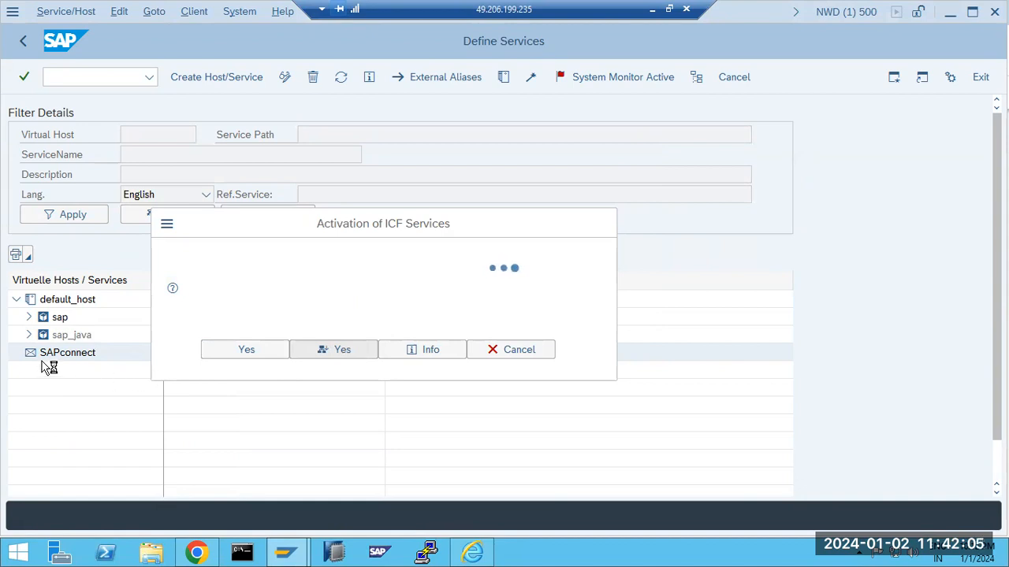
Back out of the GETWA_NOT_ASSIGNED runtime error to Easy Access and minimize the remote session
left_click(199, 554)
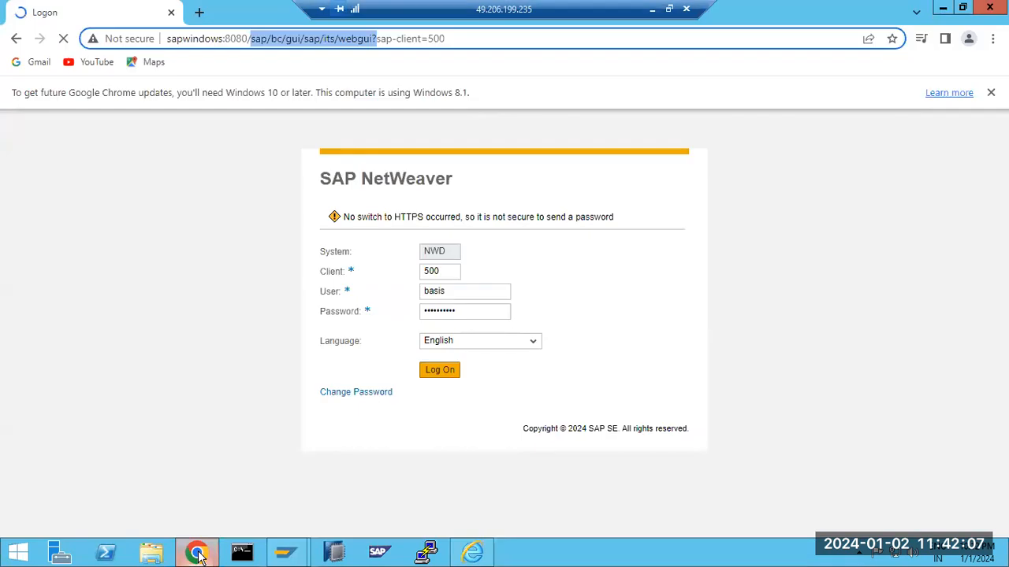
left_click(198, 554)
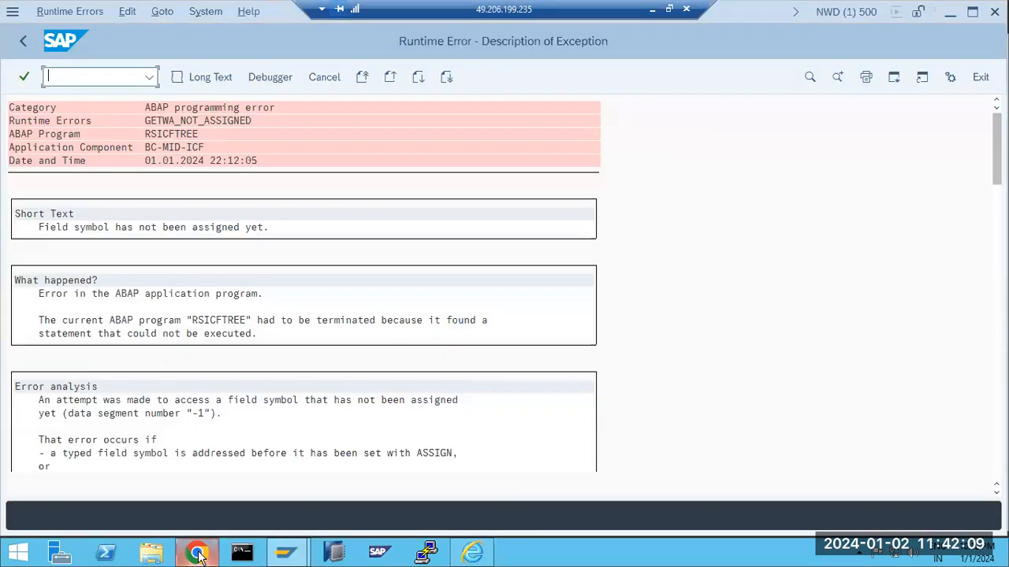
left_click(23, 41)
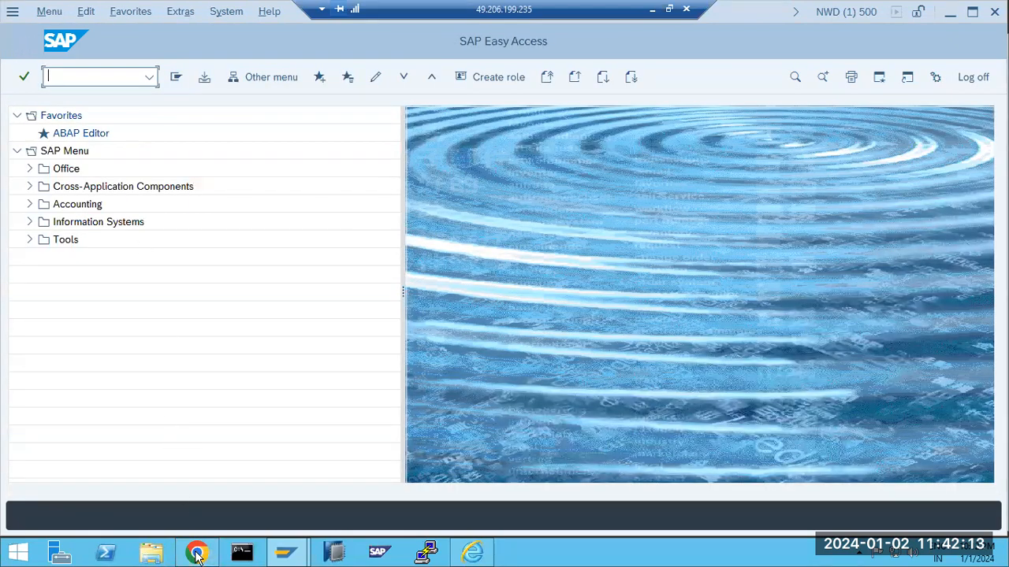
left_click(199, 554)
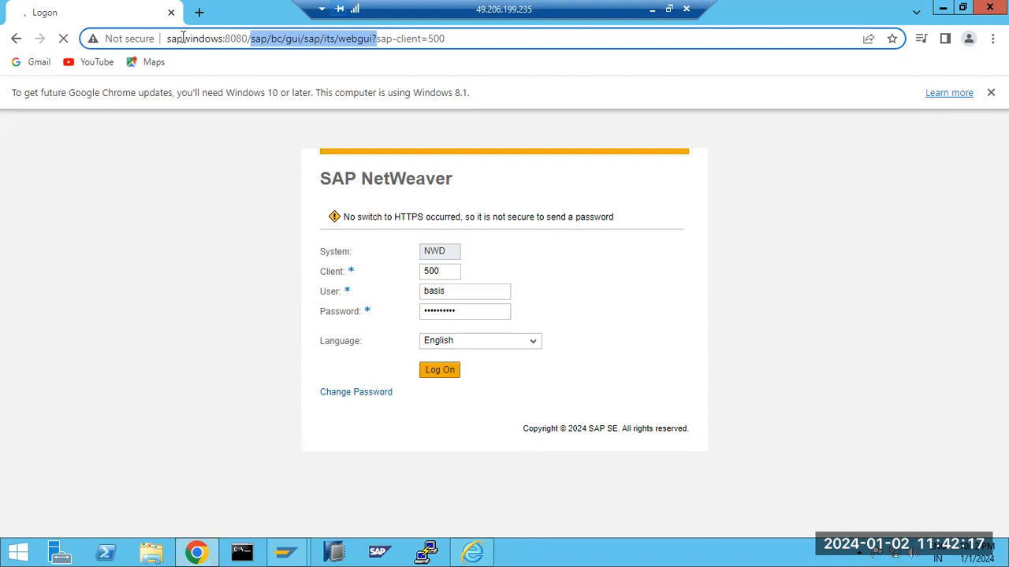
left_click_drag(204, 38, 486, 64)
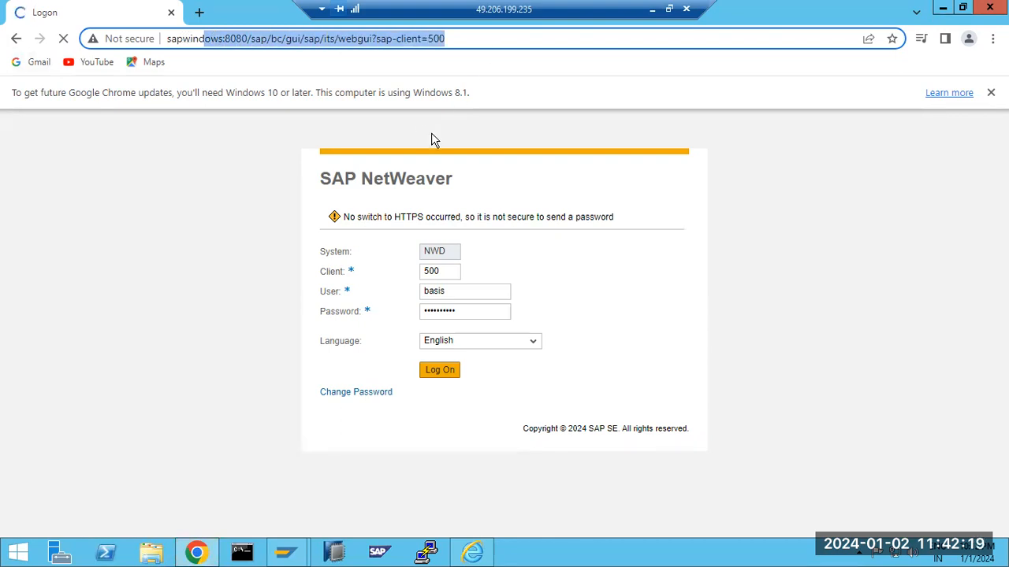
left_click(653, 10)
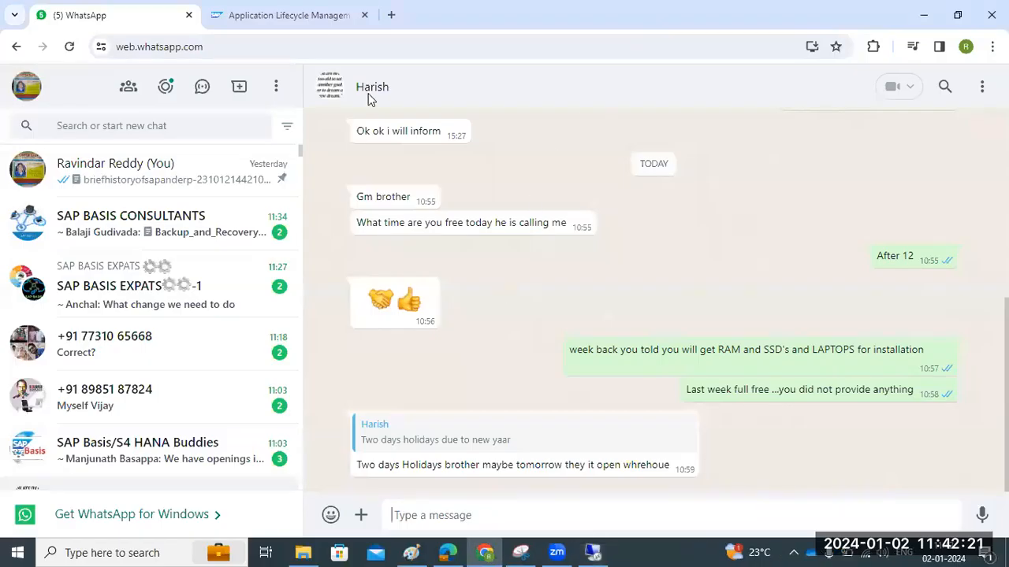
Open the suggested SAP webgui address in a new tab and focus the Easy Access command field
left_click(391, 15)
type("4")
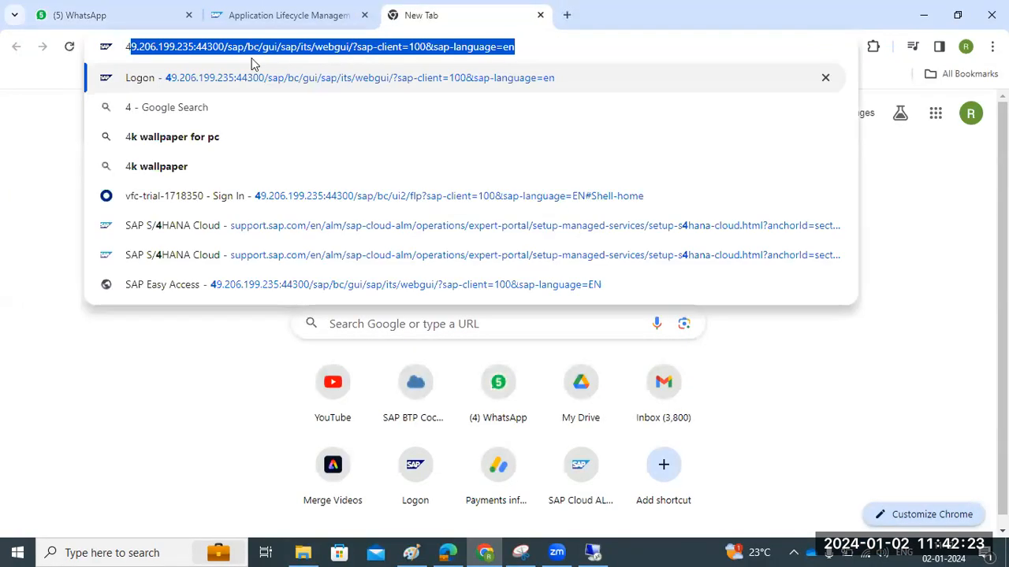
left_click(202, 79)
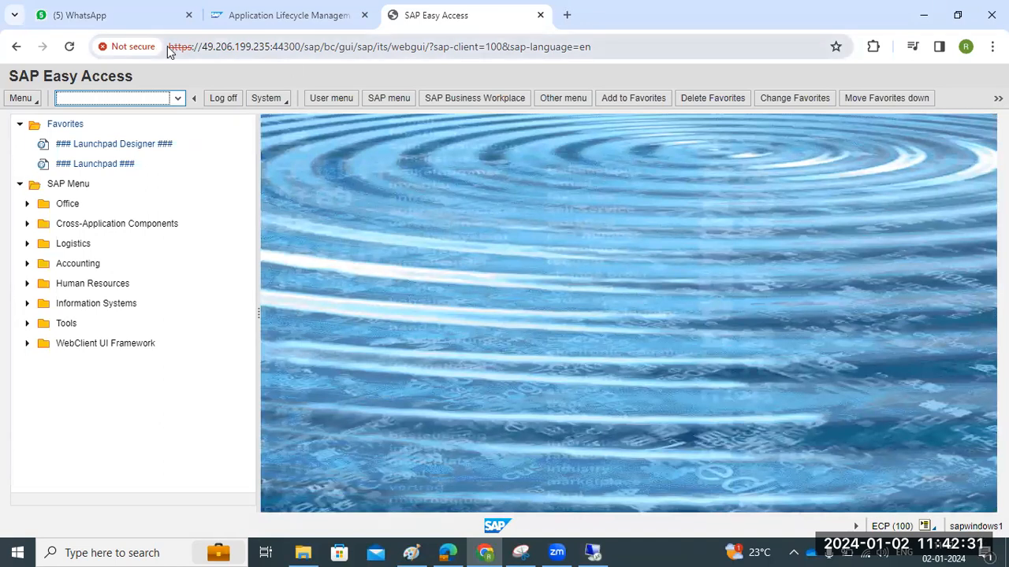
left_click_drag(175, 46, 630, 54)
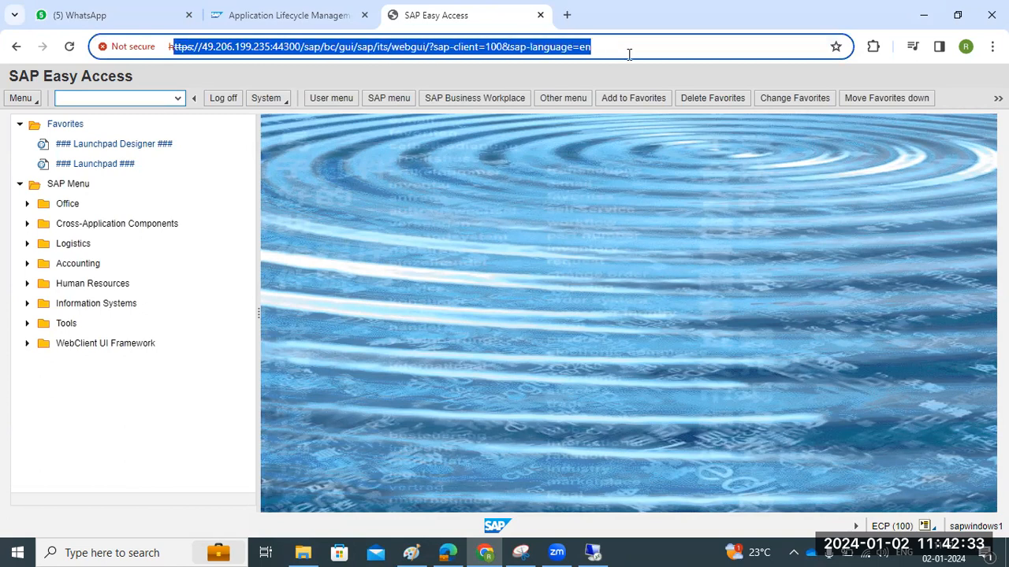
left_click(628, 55)
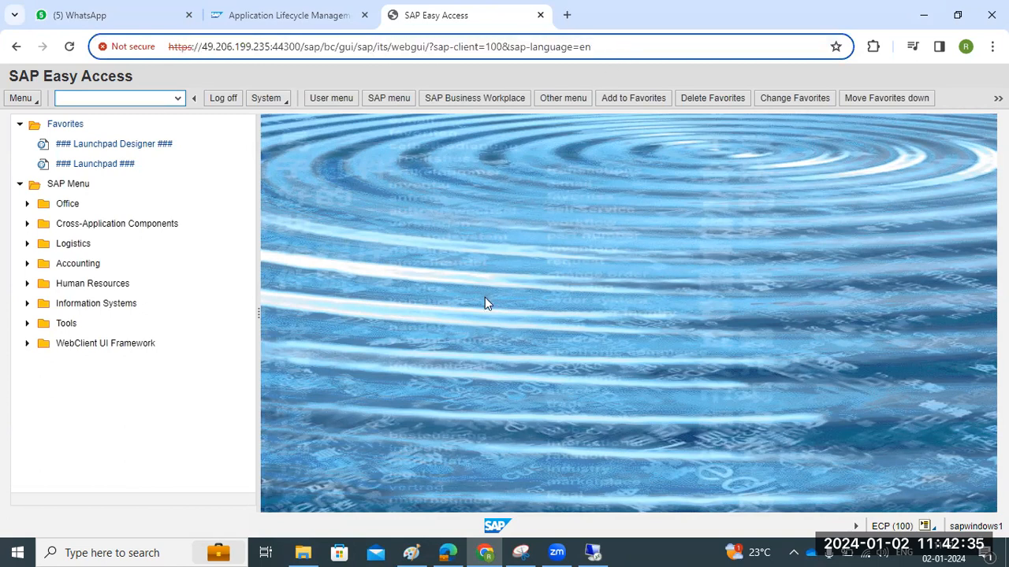
left_click(102, 97)
Review user sessions in AL08, then open SU01 and enter the user ID to lock
type("al08")
key("Return")
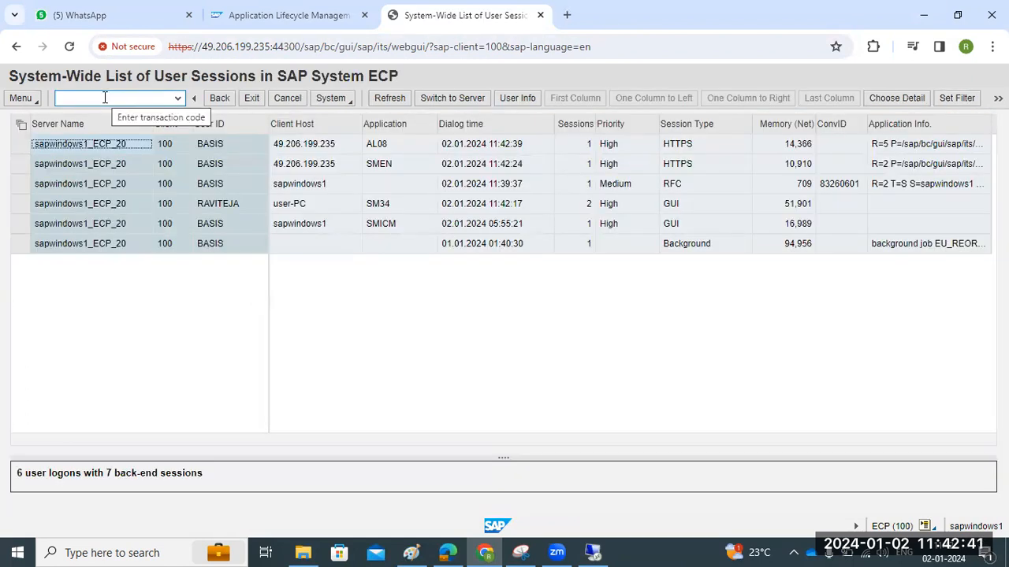
left_click(105, 97)
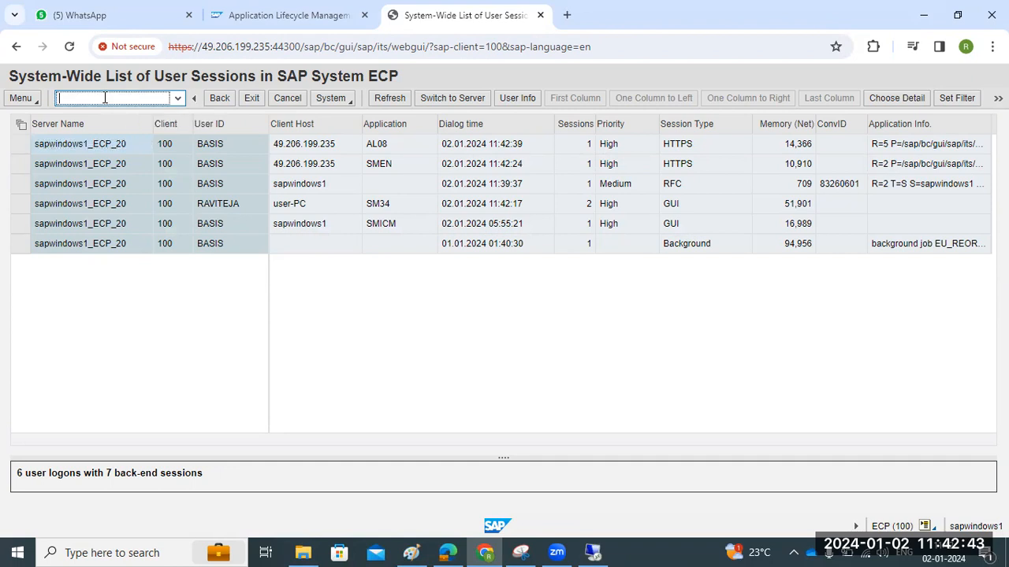
type("/nsu01")
key("Return")
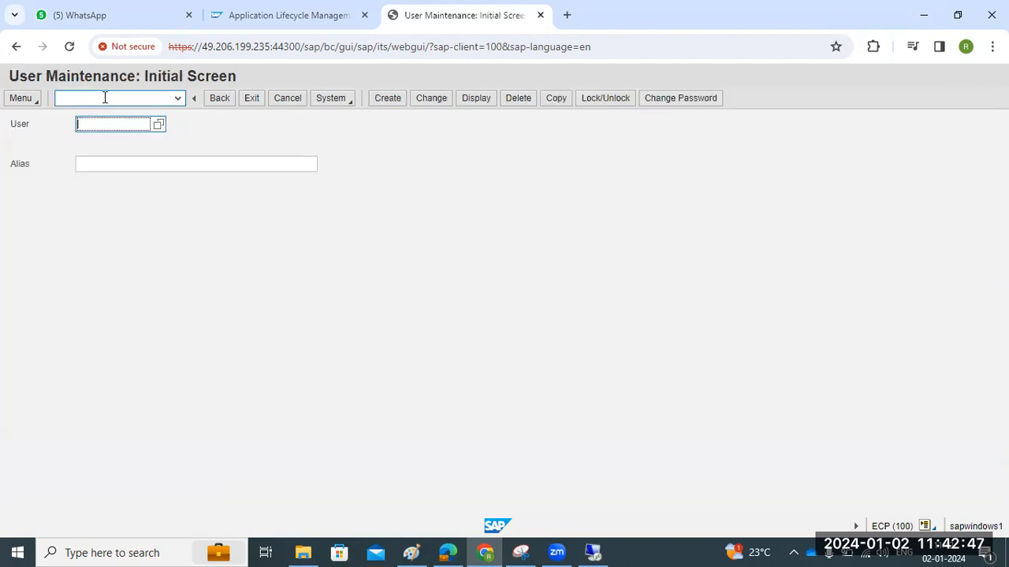
type("raviteja")
key("Return")
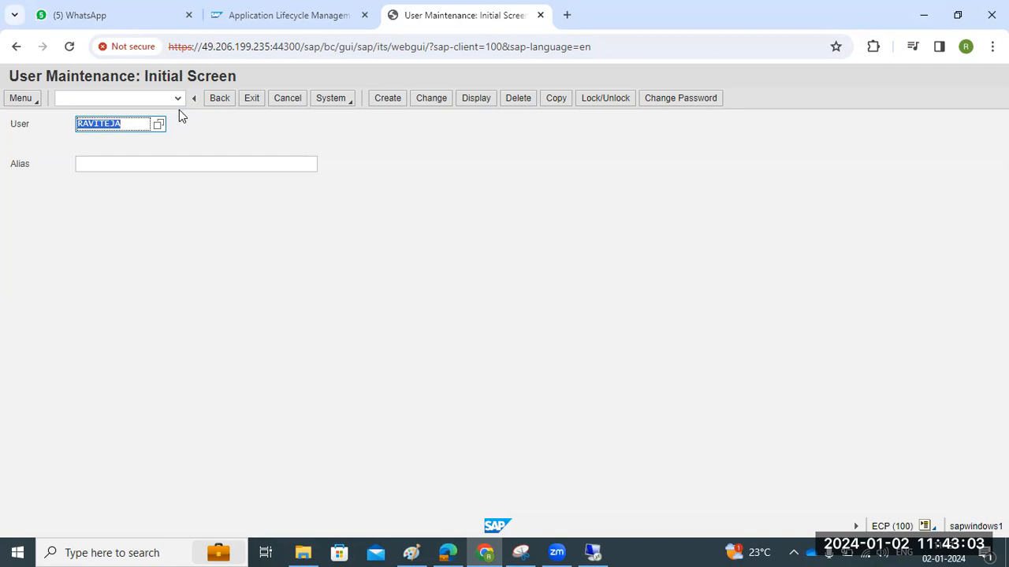
Lock the user's account, reload SU01, and go back to the Easy Access menu
left_click(604, 99)
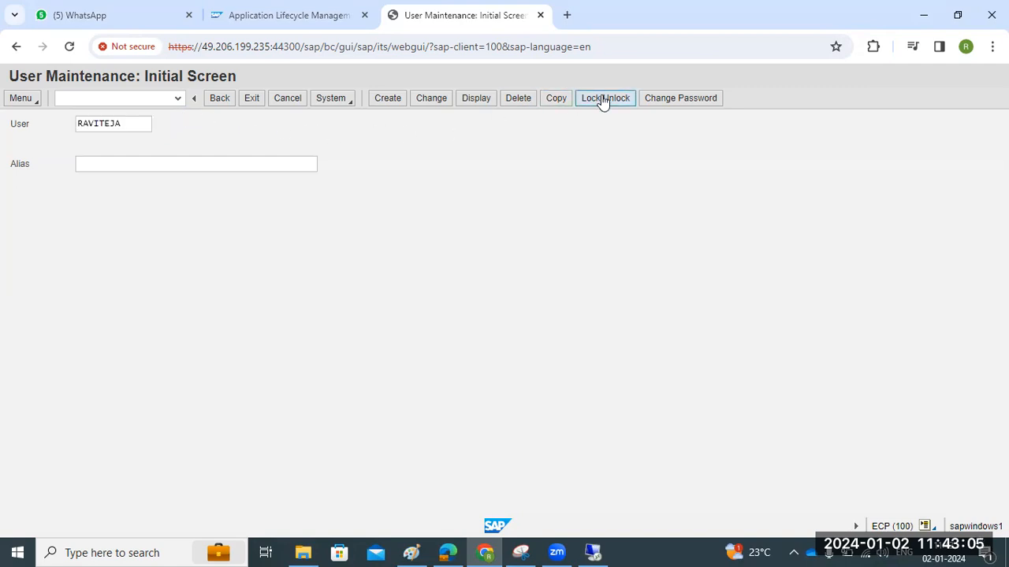
left_click(649, 351)
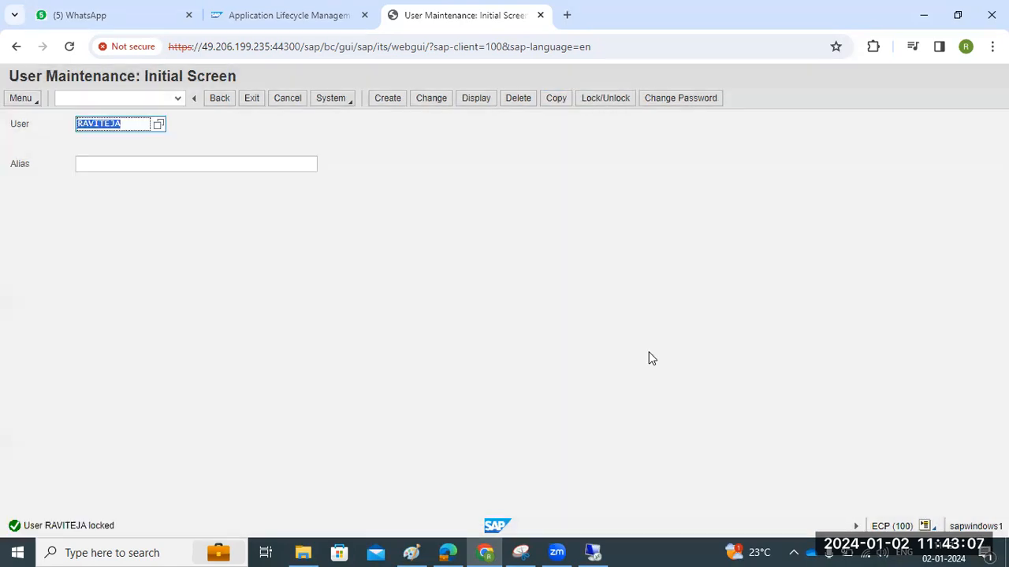
left_click(67, 99)
type("/nsu01")
key("Return")
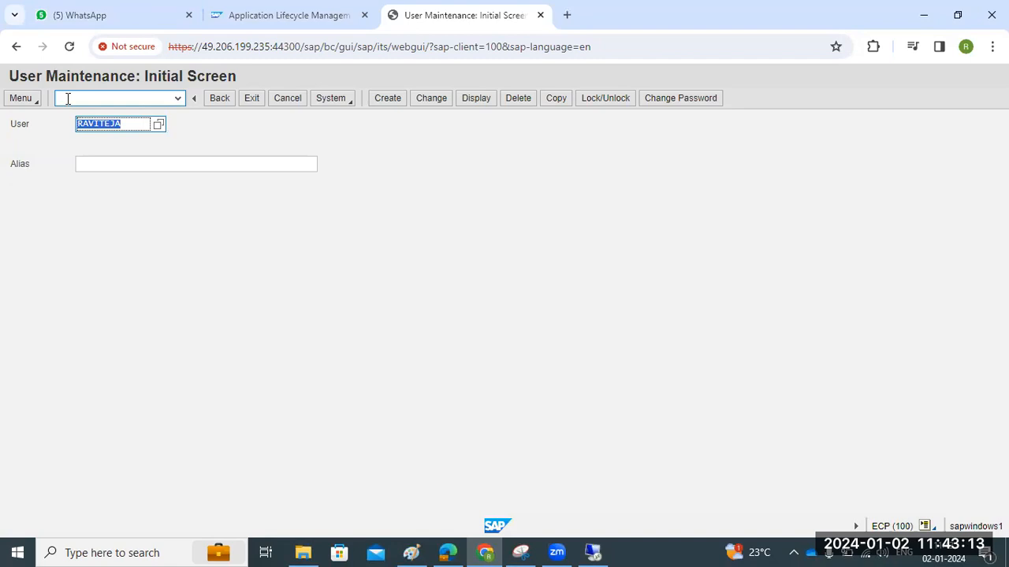
left_click(170, 97)
left_click(218, 100)
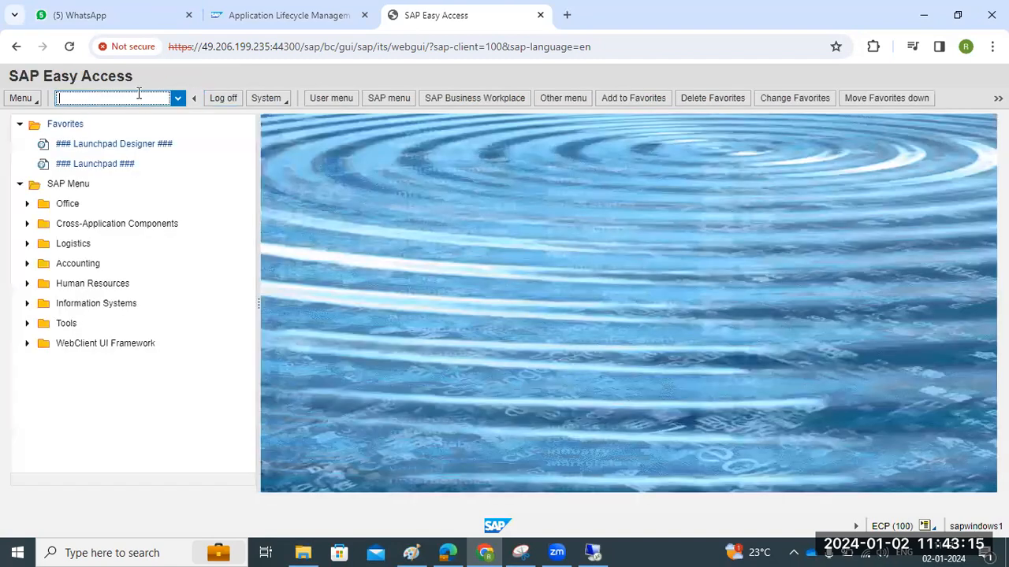
type("al08")
key("Return")
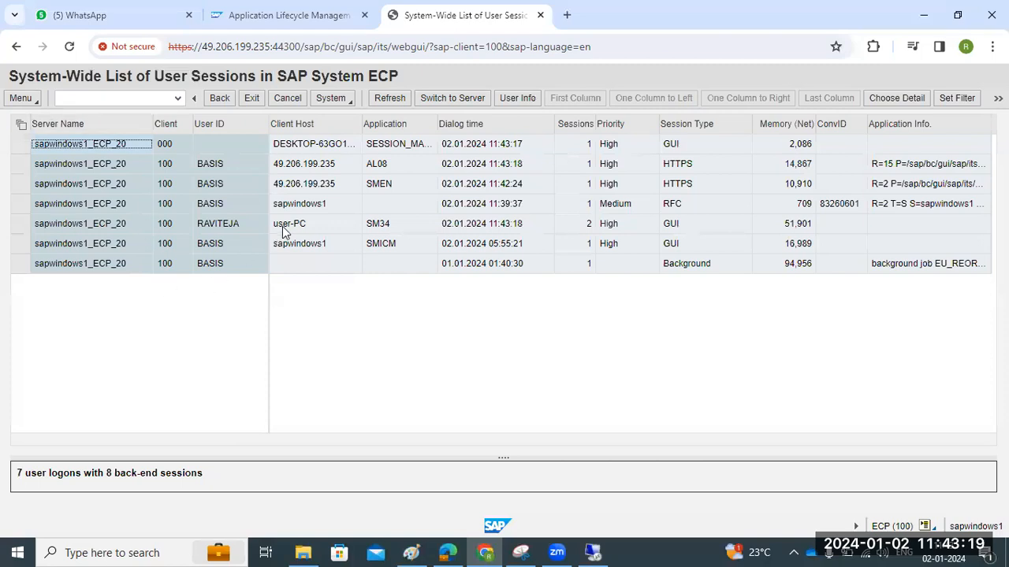
left_click(283, 226)
left_click_drag(296, 225, 304, 227)
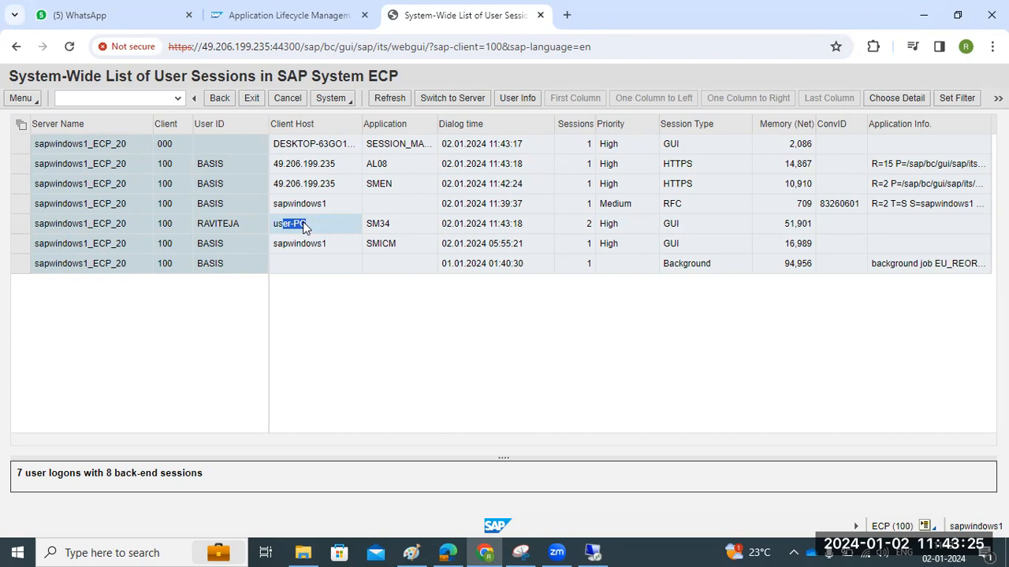
left_click(21, 228)
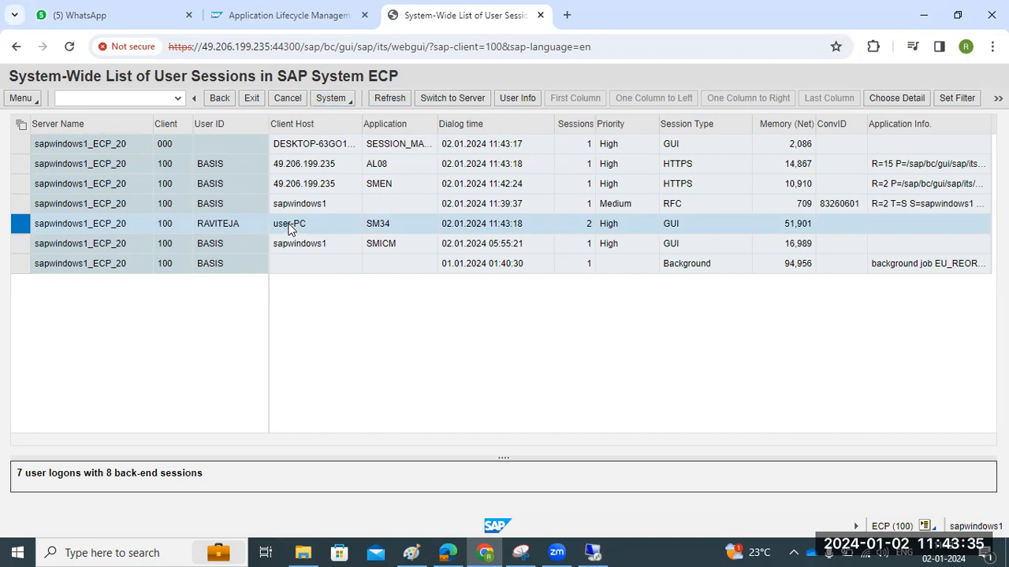
left_click_drag(286, 224, 298, 223)
left_click_drag(216, 221, 228, 220)
left_click(350, 106)
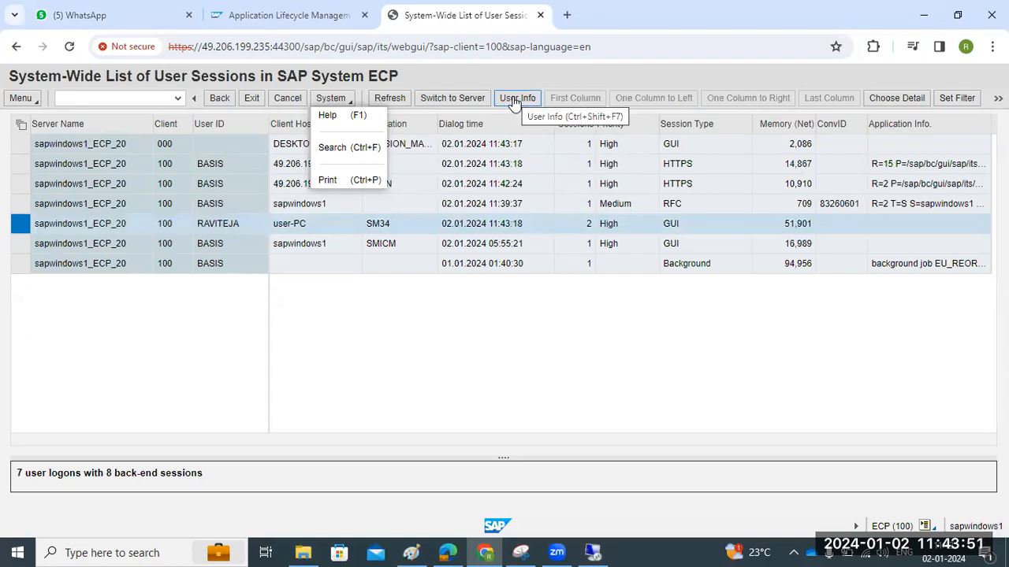
left_click(85, 95)
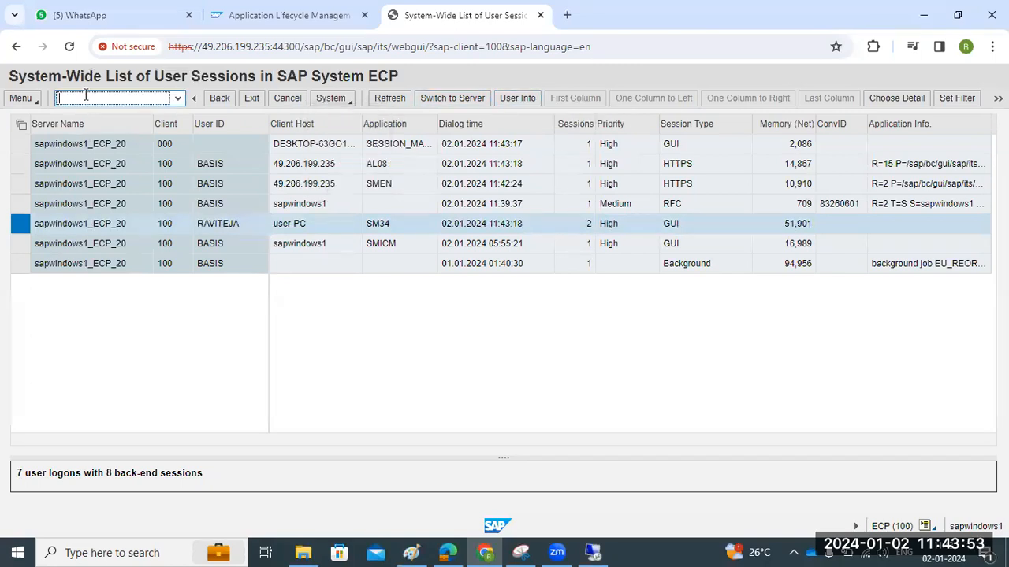
type("/nsm04")
key("Return")
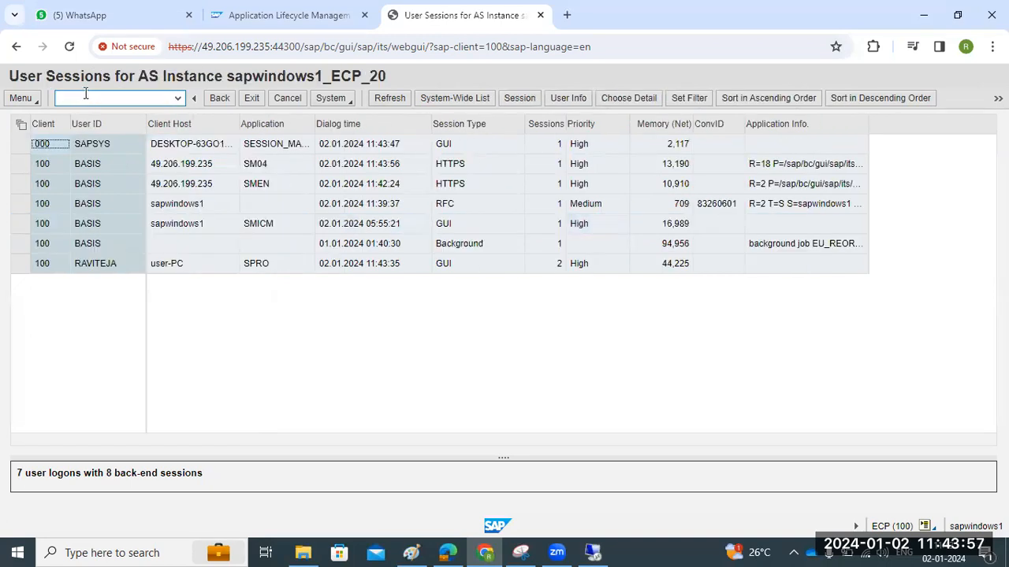
left_click(17, 265)
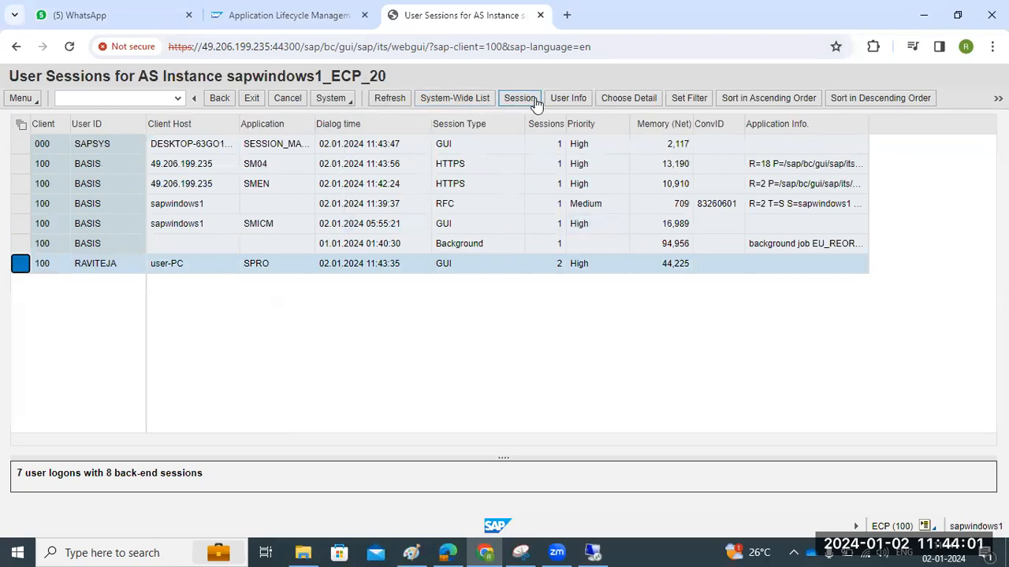
left_click(332, 99)
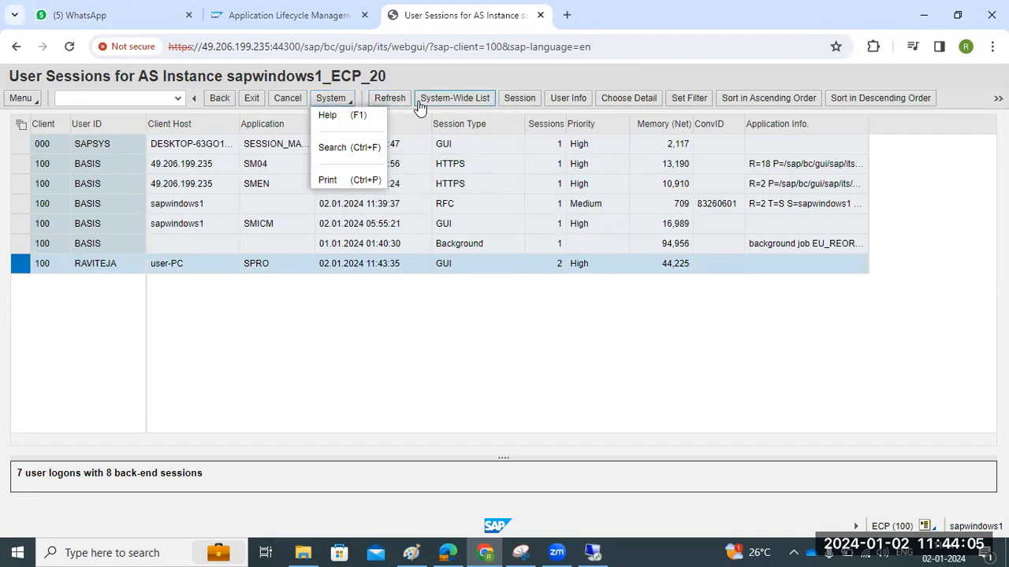
left_click(997, 97)
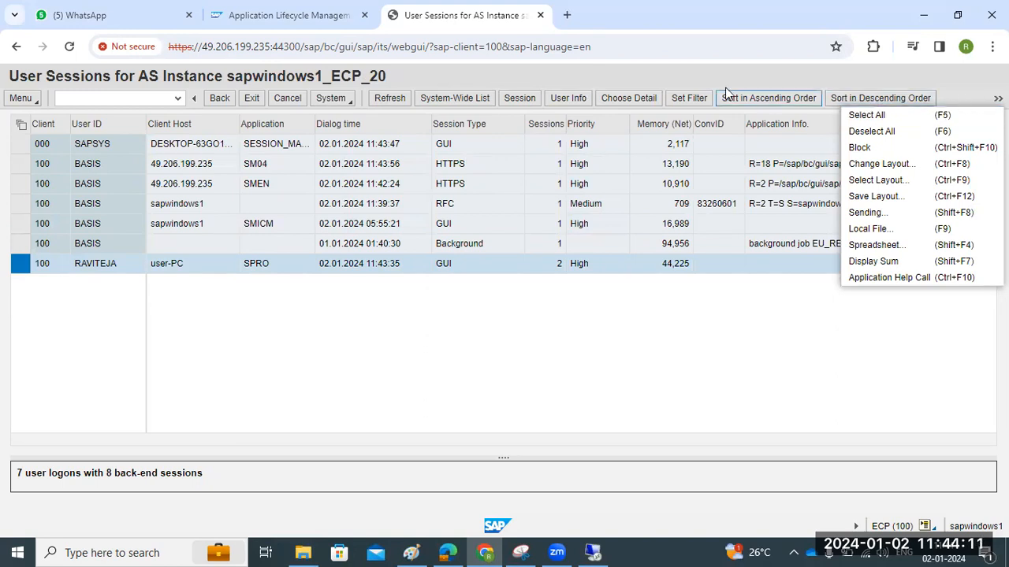
left_click(327, 99)
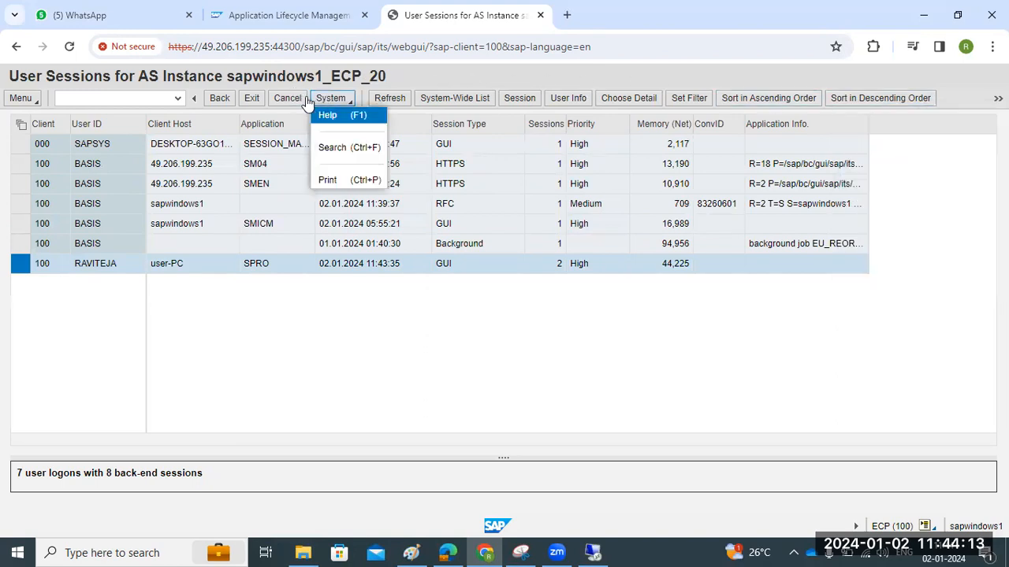
left_click(253, 100)
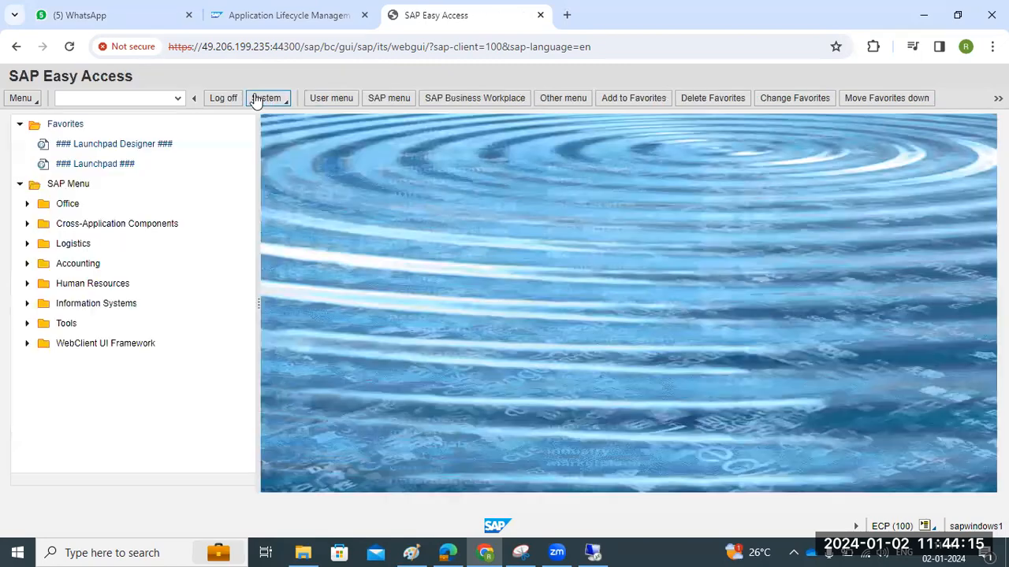
On the remote server's SAP GUI, run SICF, go back to Easy Access, then start SMICM
left_click(592, 553)
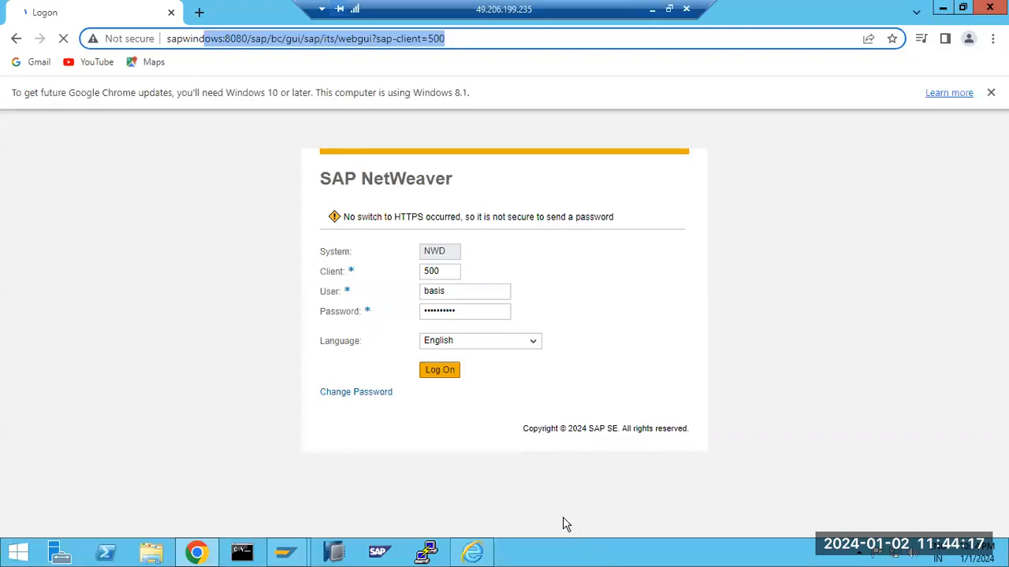
left_click(296, 550)
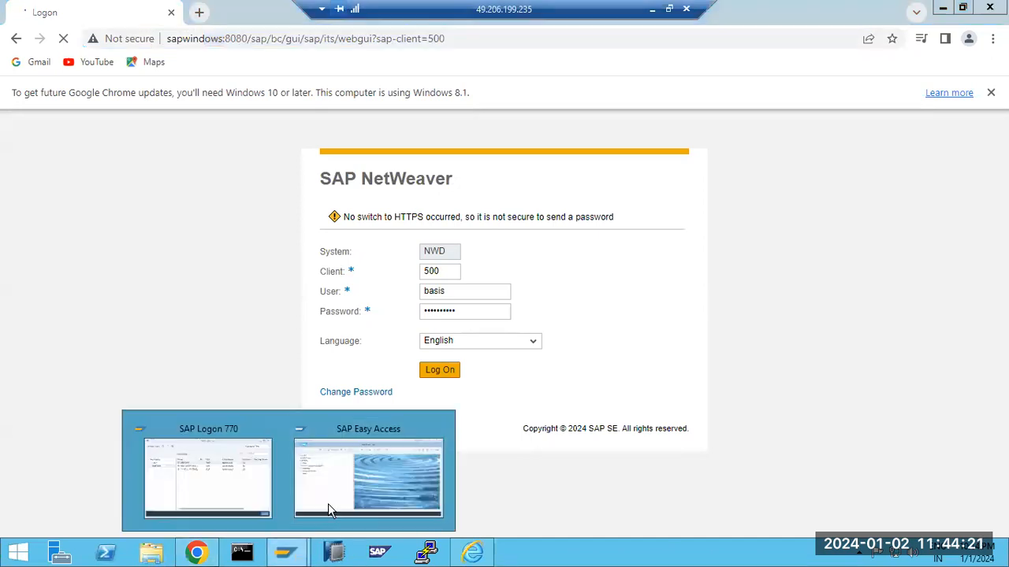
left_click(327, 503)
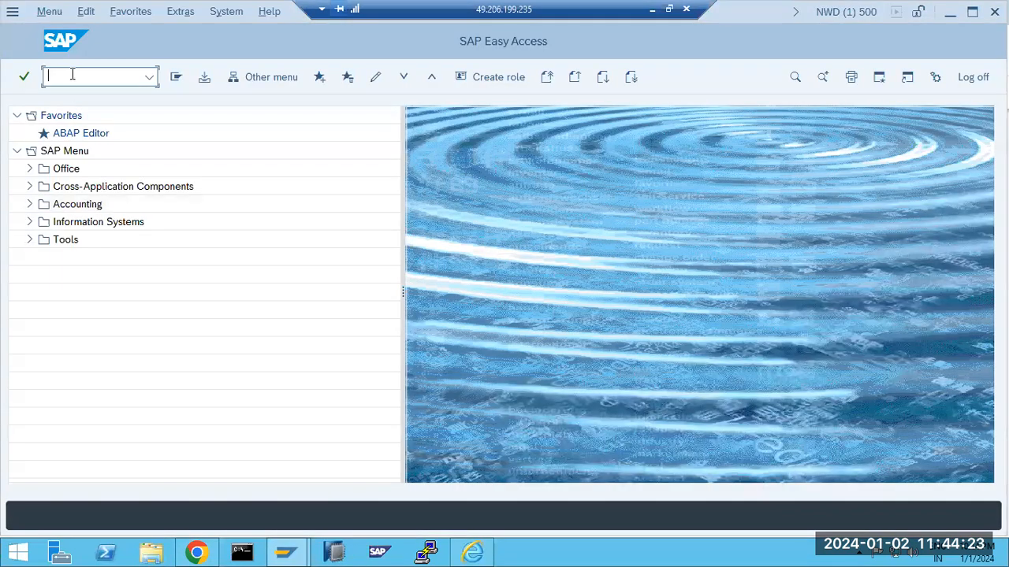
type("sicf")
key("Return")
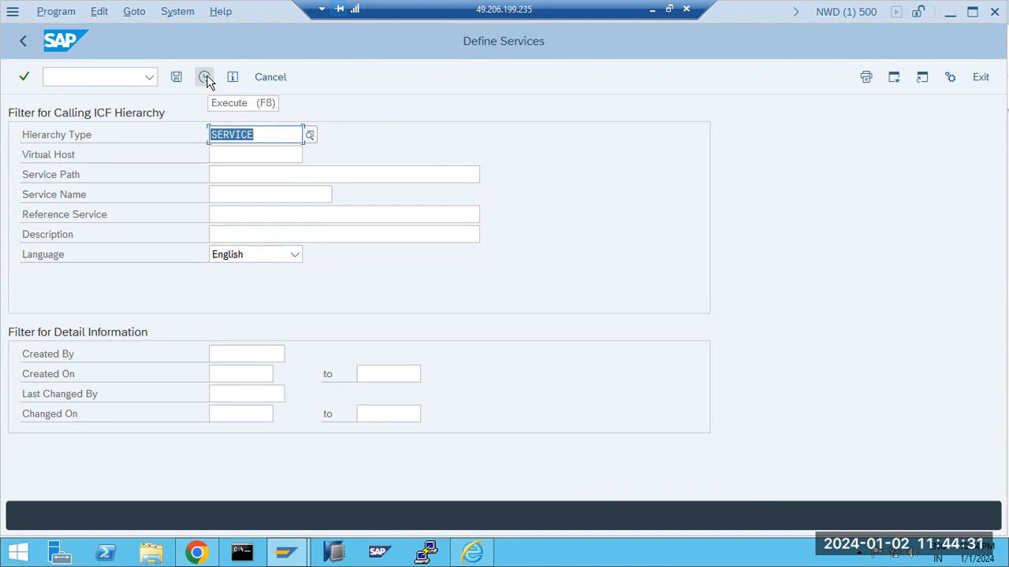
left_click(24, 44)
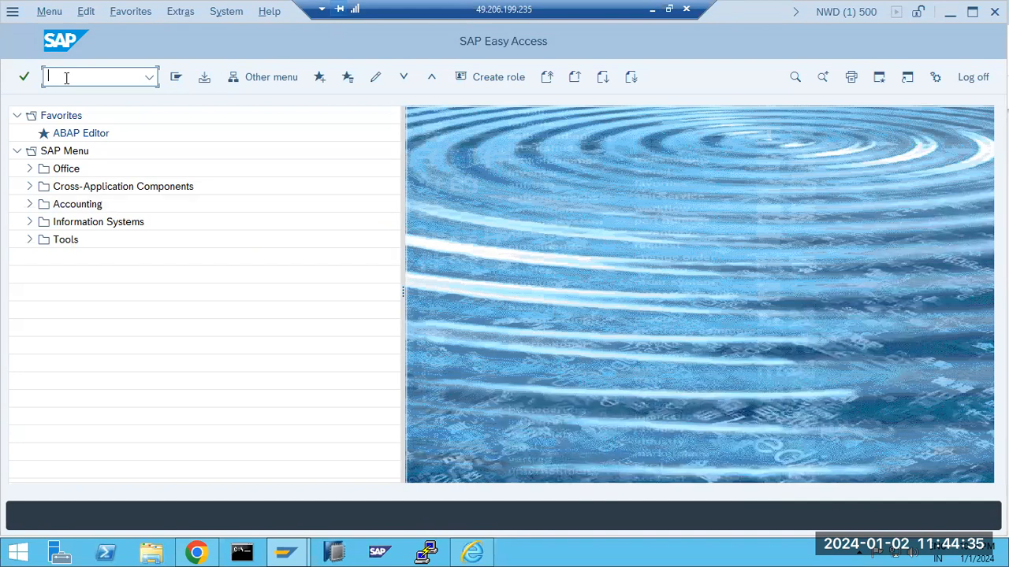
type("smicm")
key("Return")
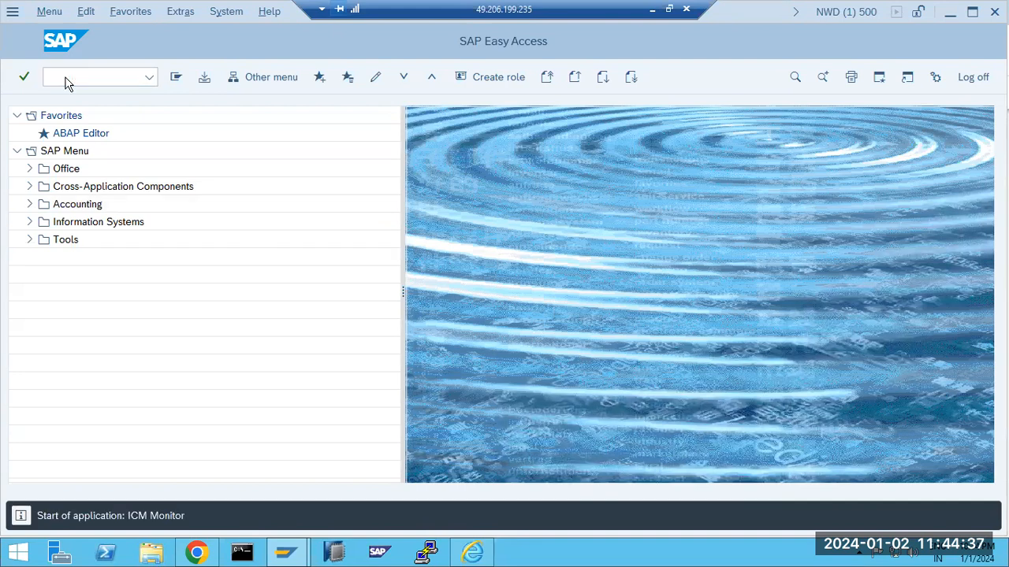
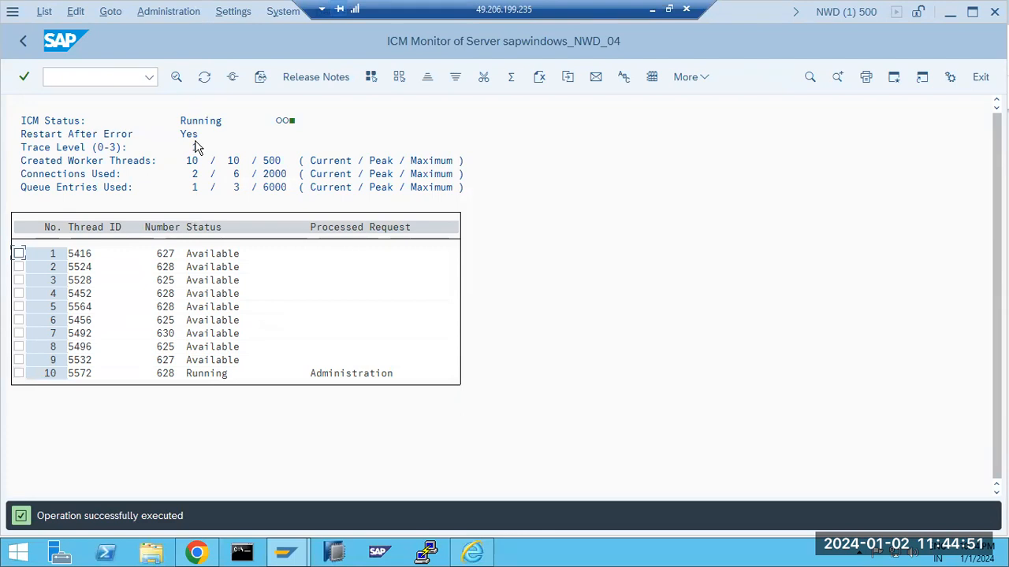
Confirm HTTPS 44300 and HTTP 8080 are active in the ICM services list, then return to Easy Access
left_click(233, 79)
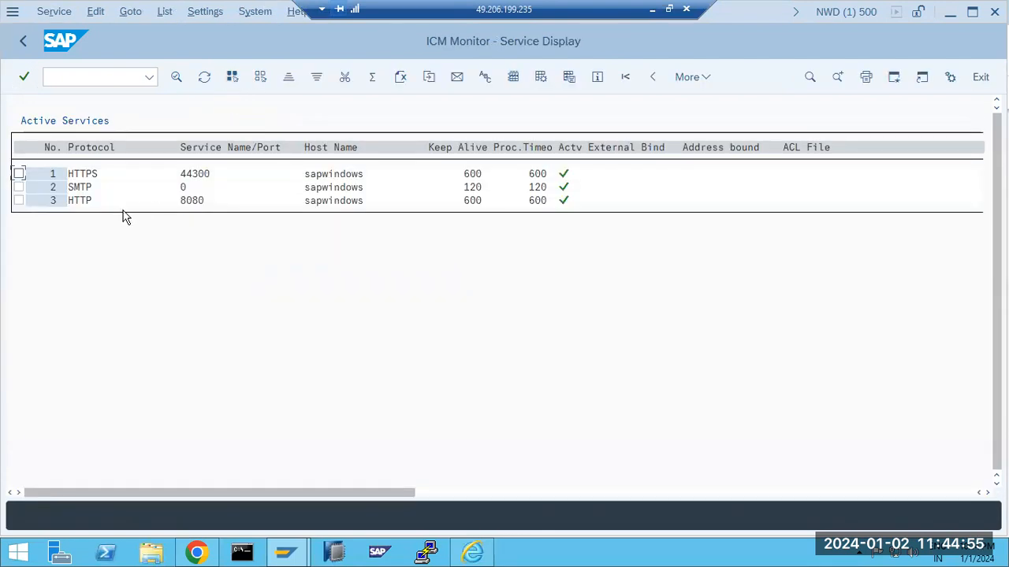
left_click(90, 175)
left_click(22, 45)
left_click(22, 45)
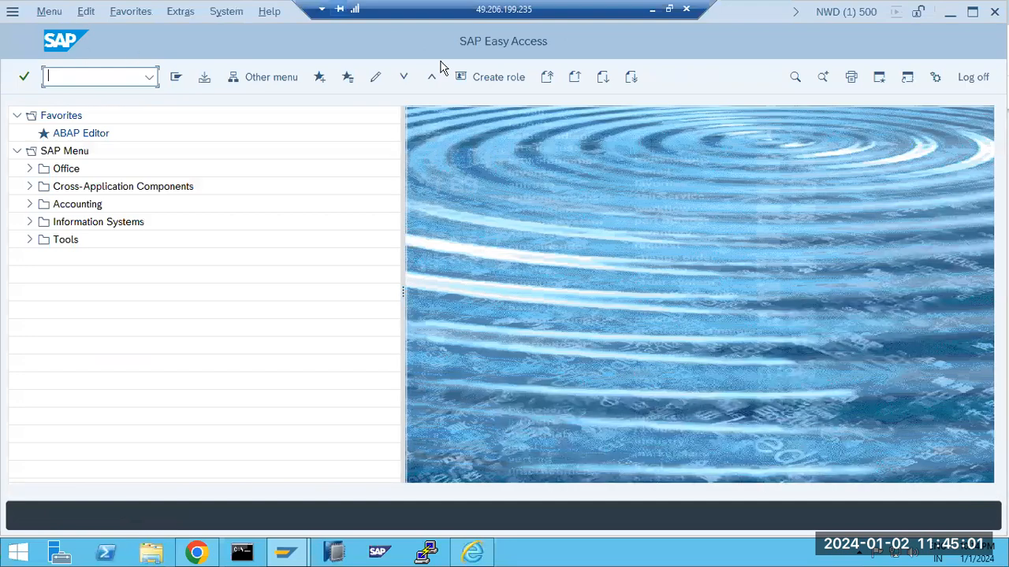
Minimize the remote SAP GUI, log off the WebGUI session and close its browser tab
left_click(652, 11)
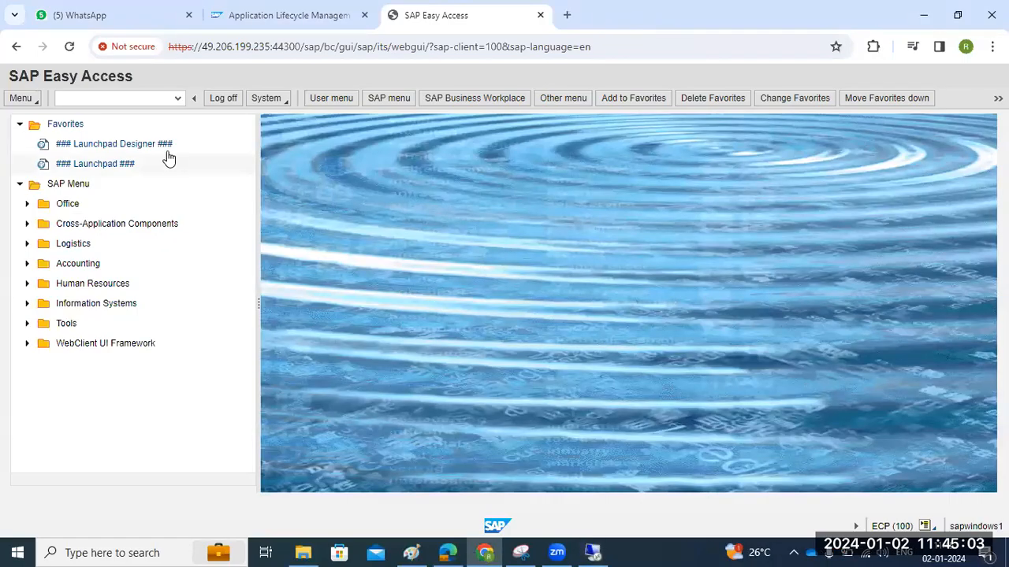
left_click(221, 99)
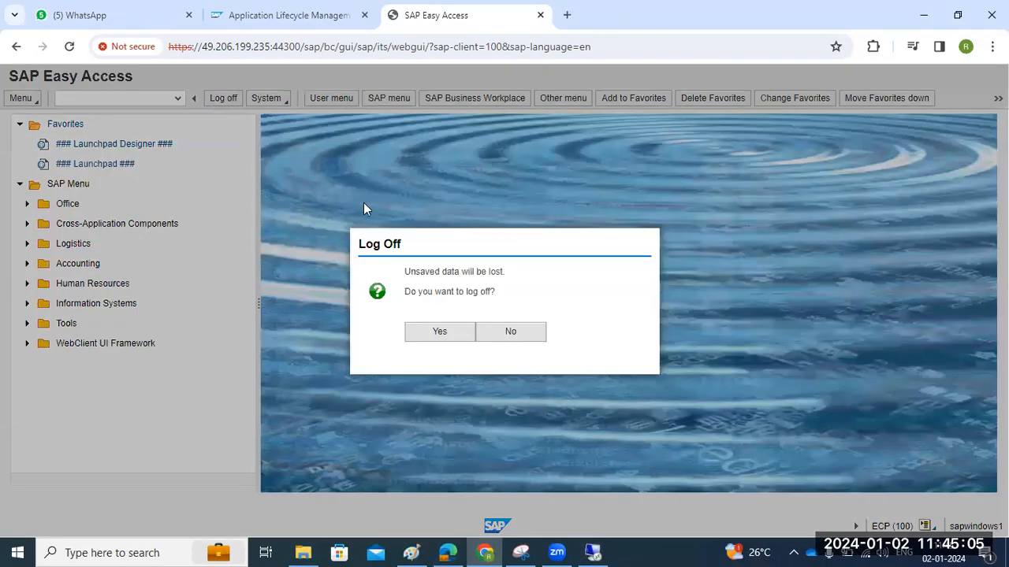
left_click(446, 336)
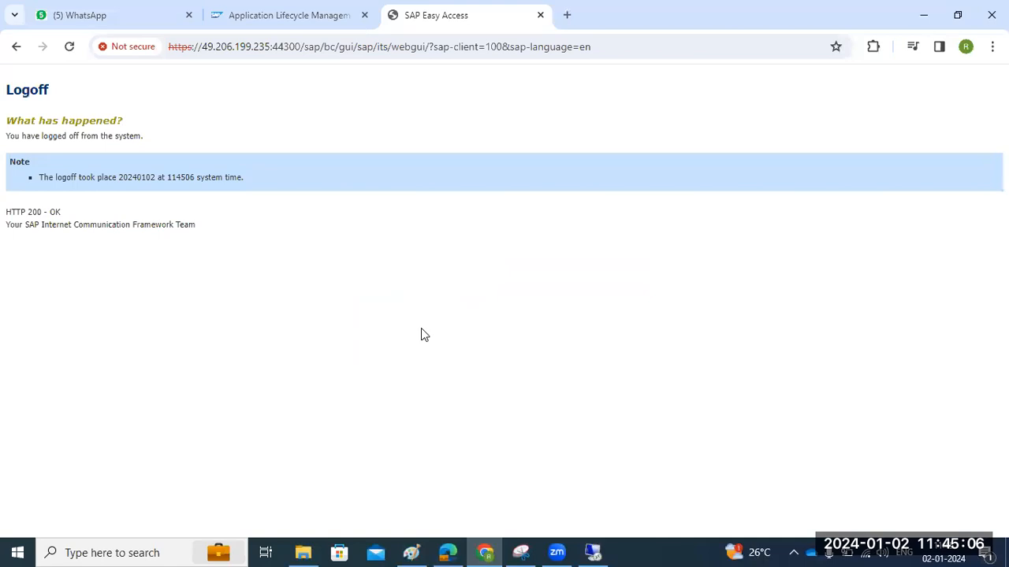
left_click(539, 15)
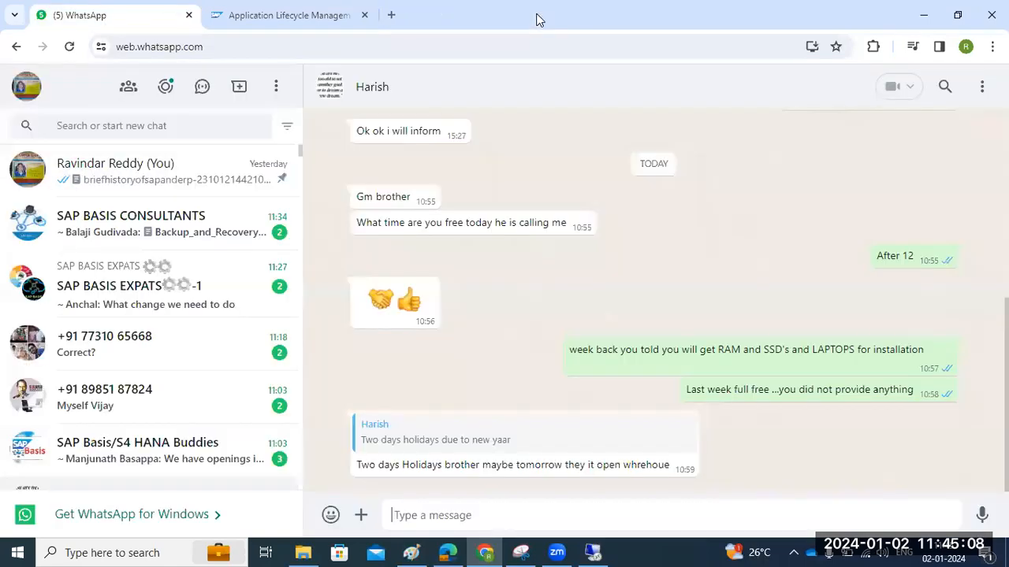
left_click(327, 8)
Commit the SMICM and SICF note text in Paint, then return to the remote SAP GUI
left_click(923, 15)
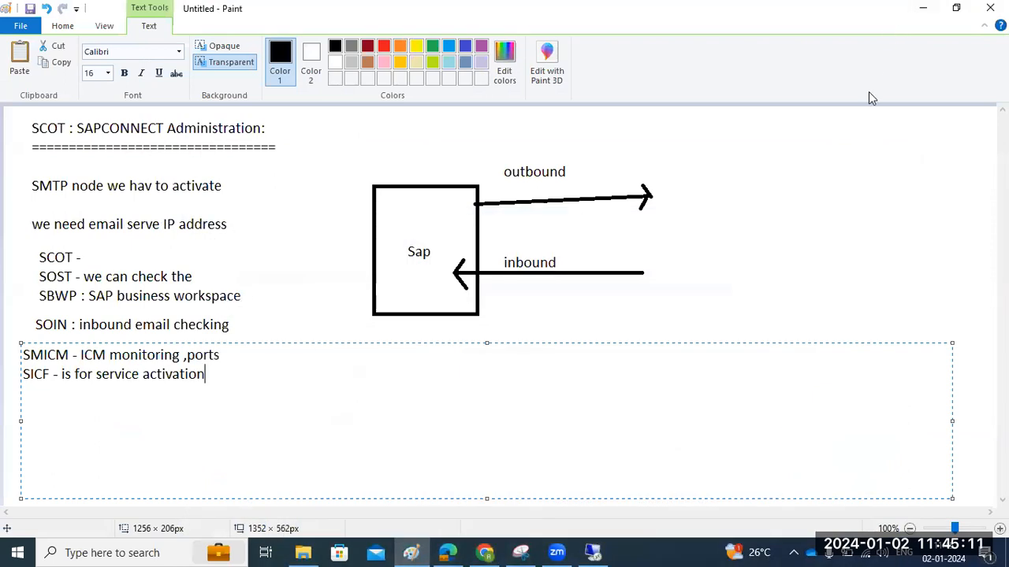
left_click(299, 245)
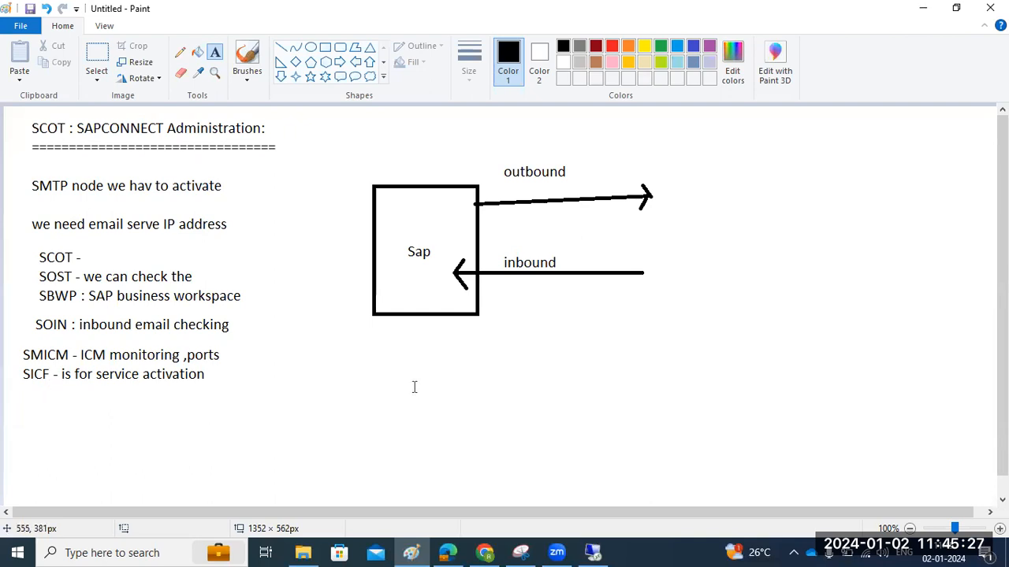
left_click(557, 552)
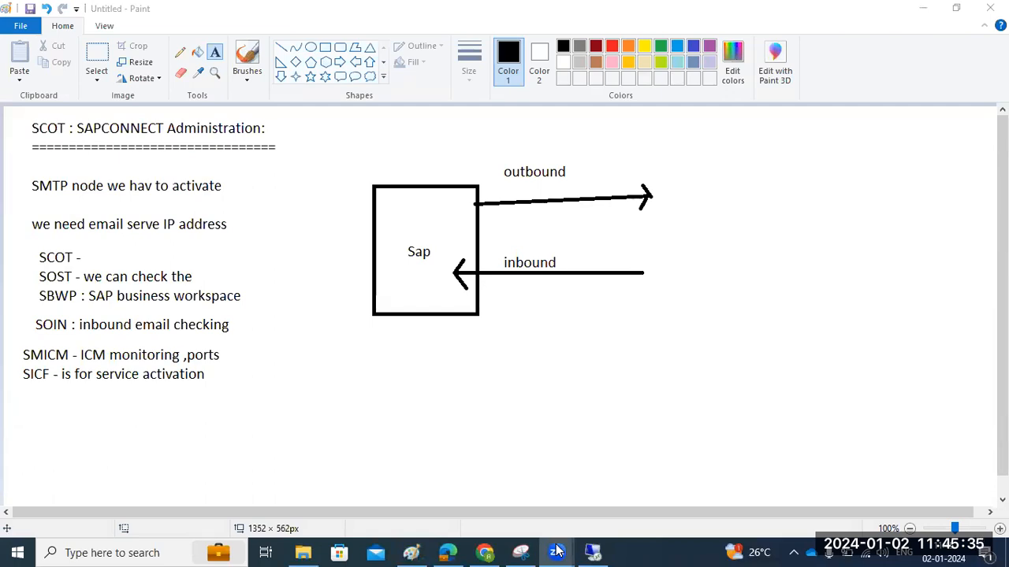
left_click(88, 417)
left_click(592, 554)
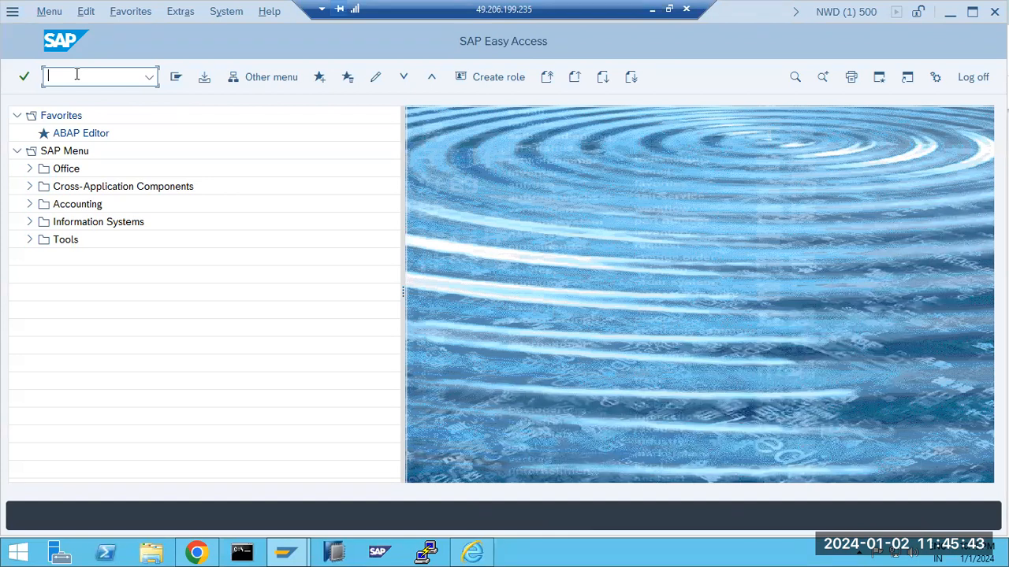
Run SMICM and check that the Goto > Services list still shows HTTP 8080 active
type("smicm")
key("Return")
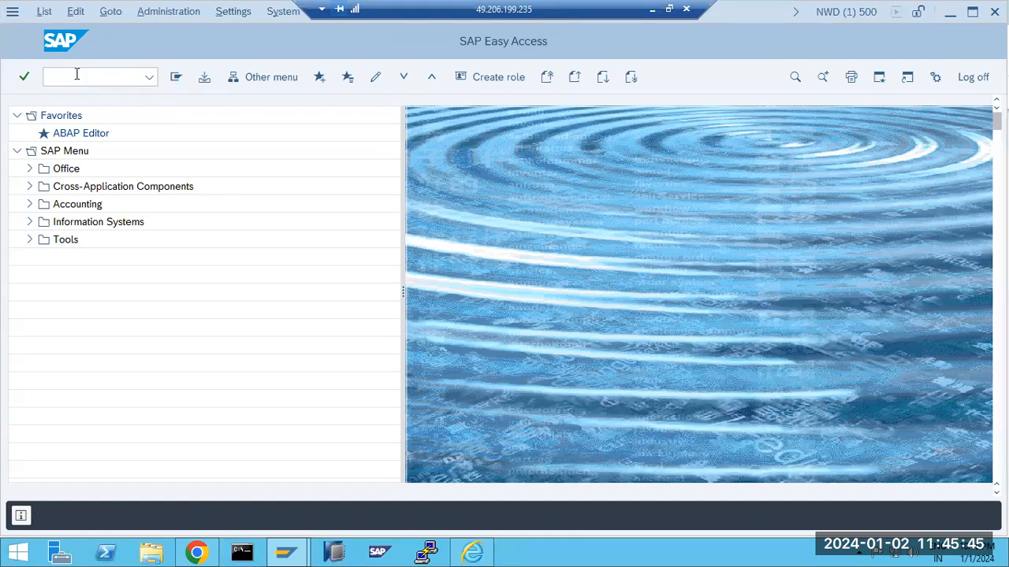
key("alt+g")
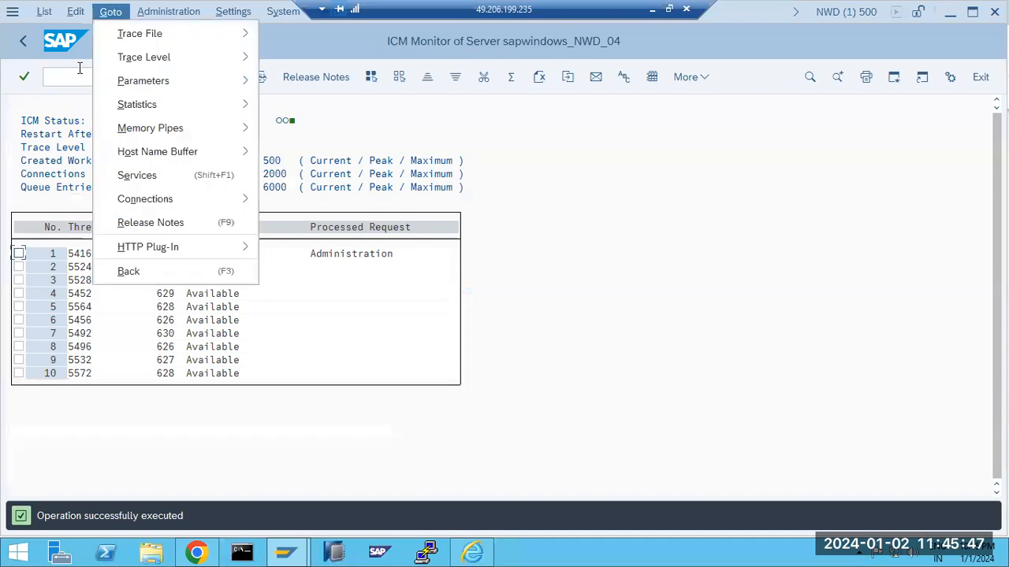
key("Left")
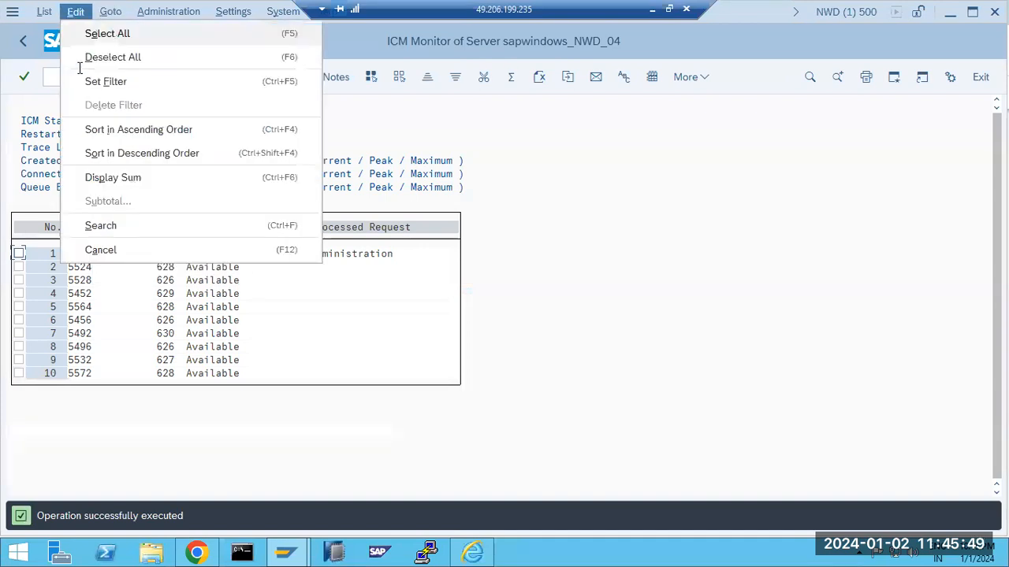
left_click(46, 74)
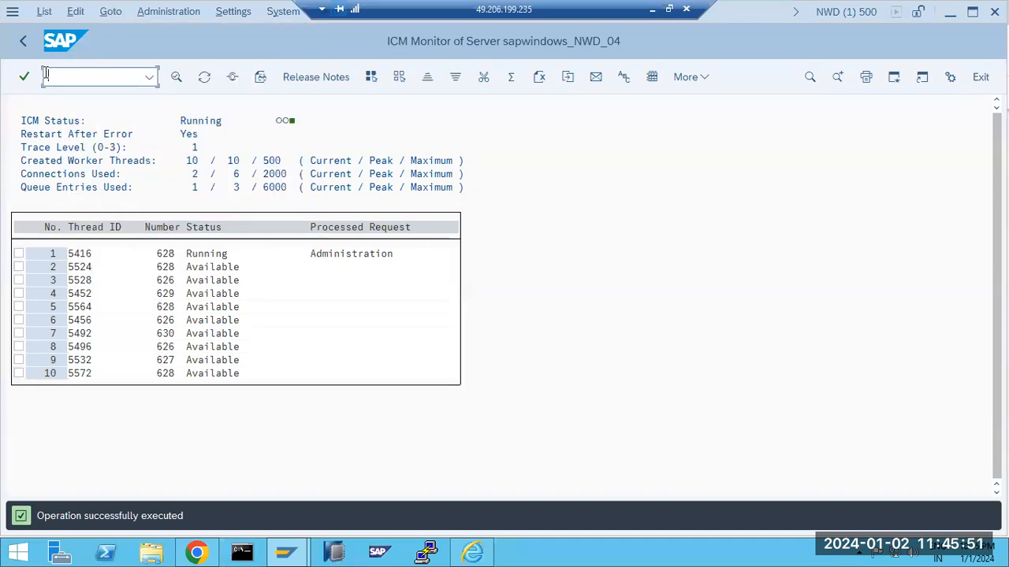
key("alt+g")
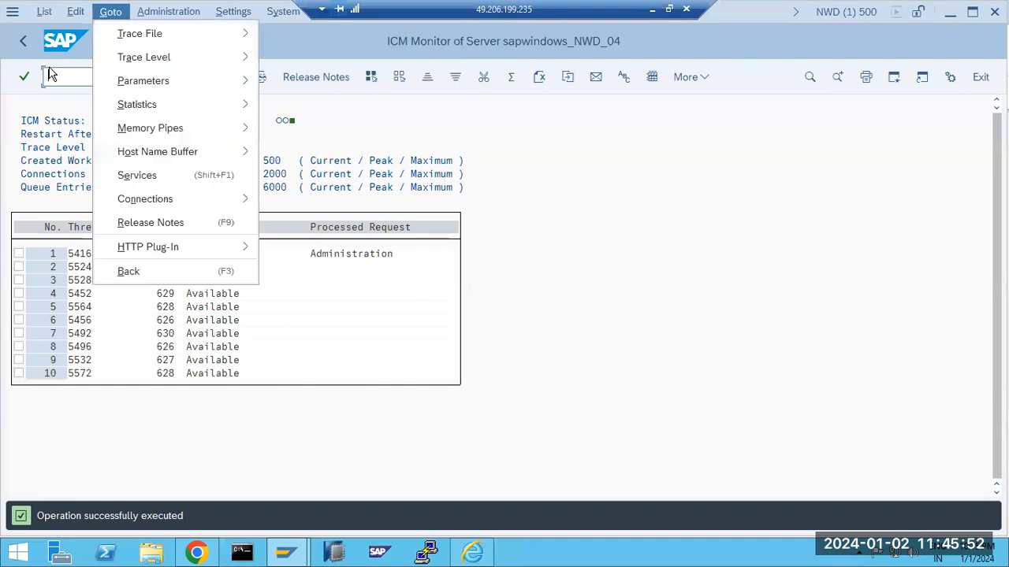
left_click(144, 175)
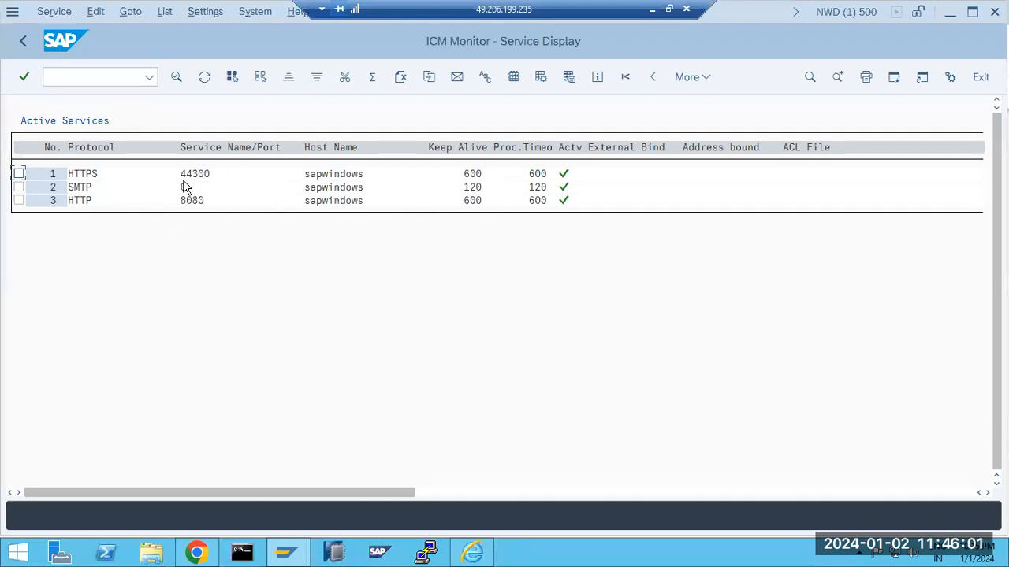
left_click(22, 44)
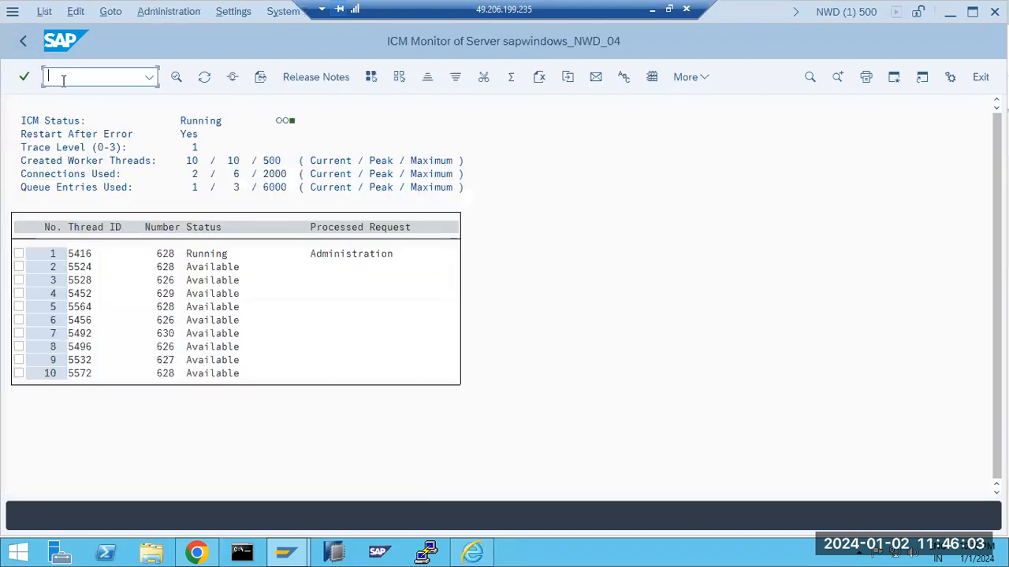
key("alt+g")
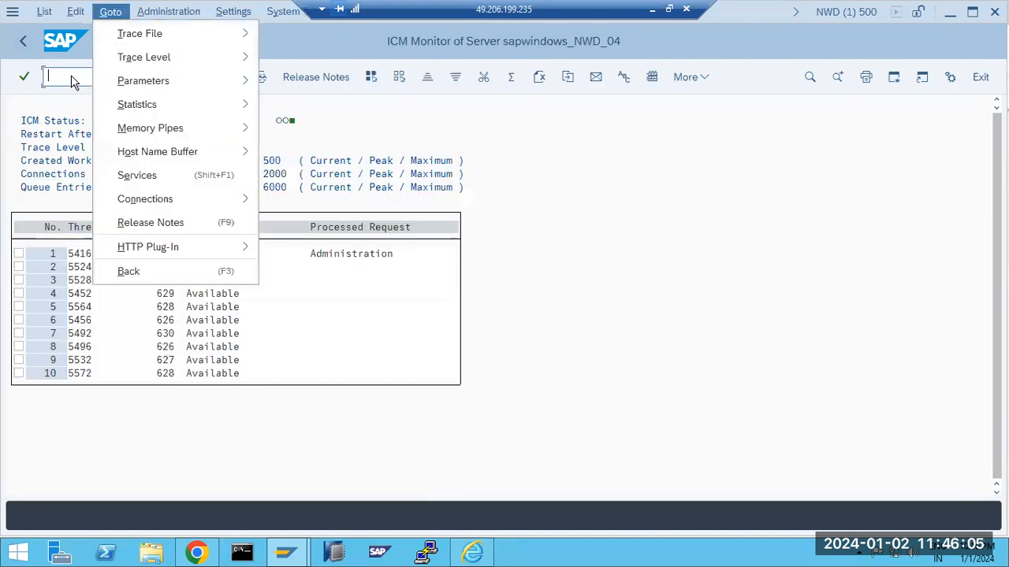
left_click(72, 80)
Open instance profile NWD_D04_SAPWINDOWS in RZ10 for extended maintenance
type("/nrz1")
key("Return")
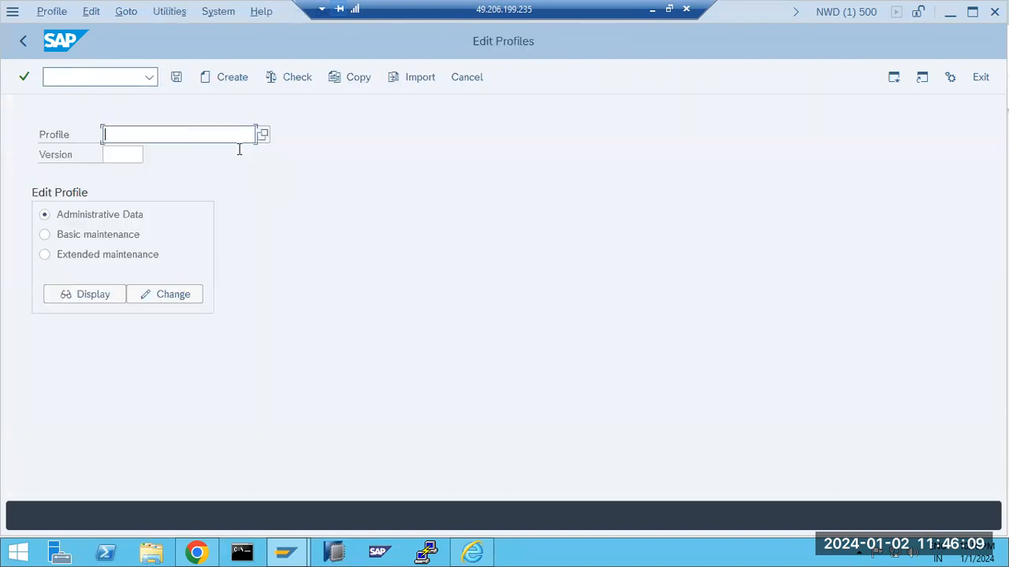
left_click(261, 137)
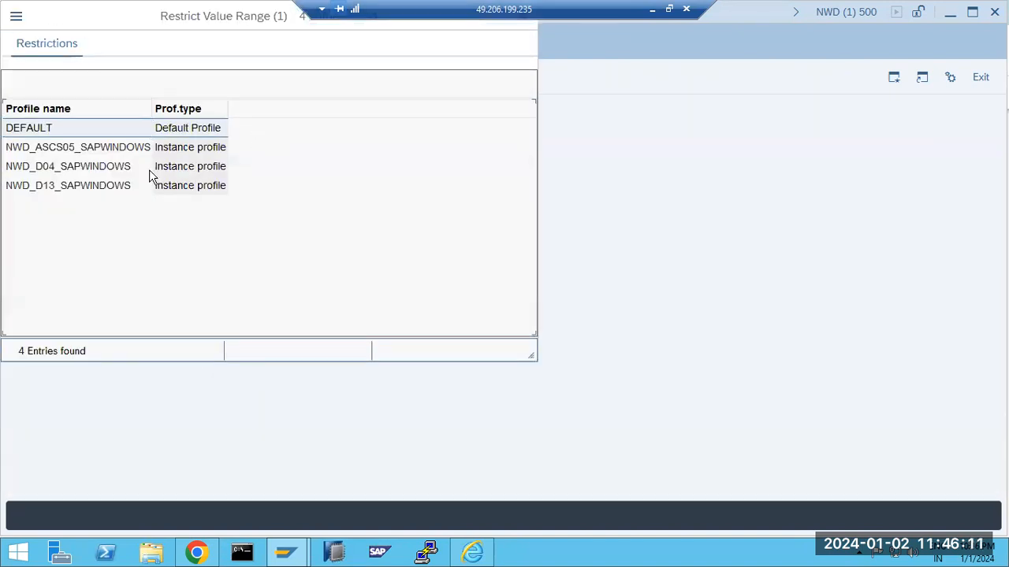
double_click(56, 169)
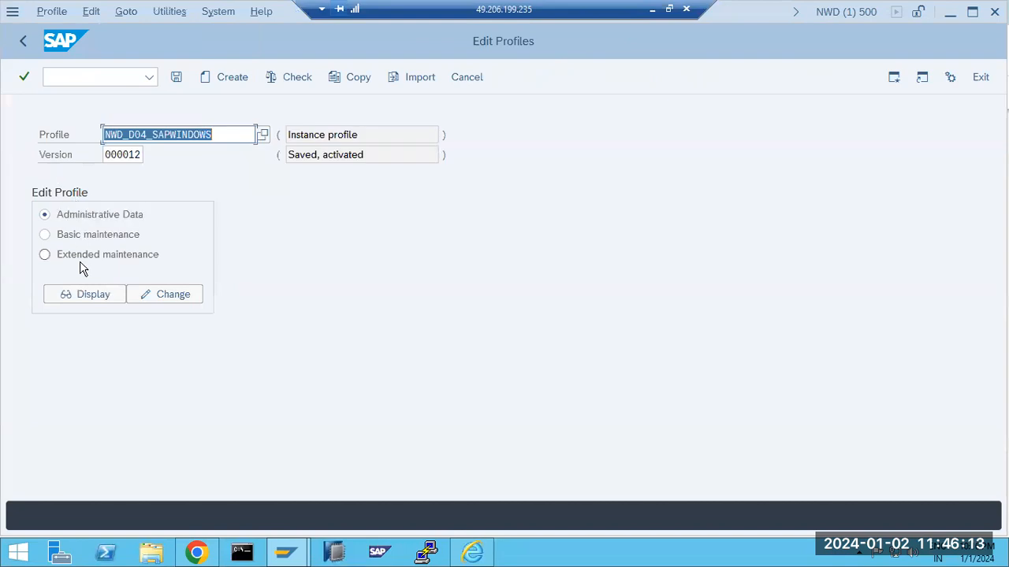
left_click(79, 256)
left_click(135, 297)
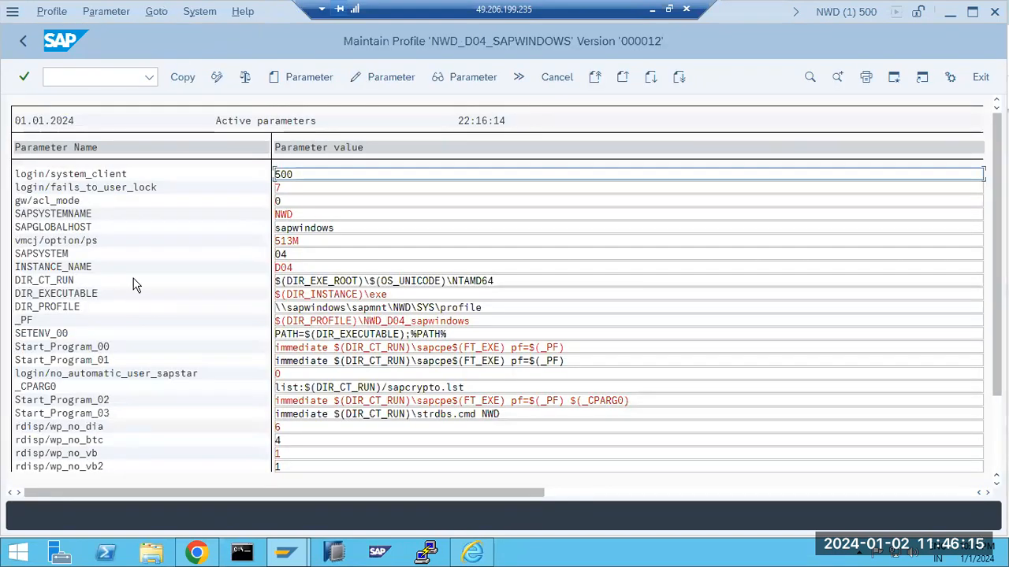
Try adding parameter icm/server0, cancel the unknown-name warning and clear the name field
left_click(292, 76)
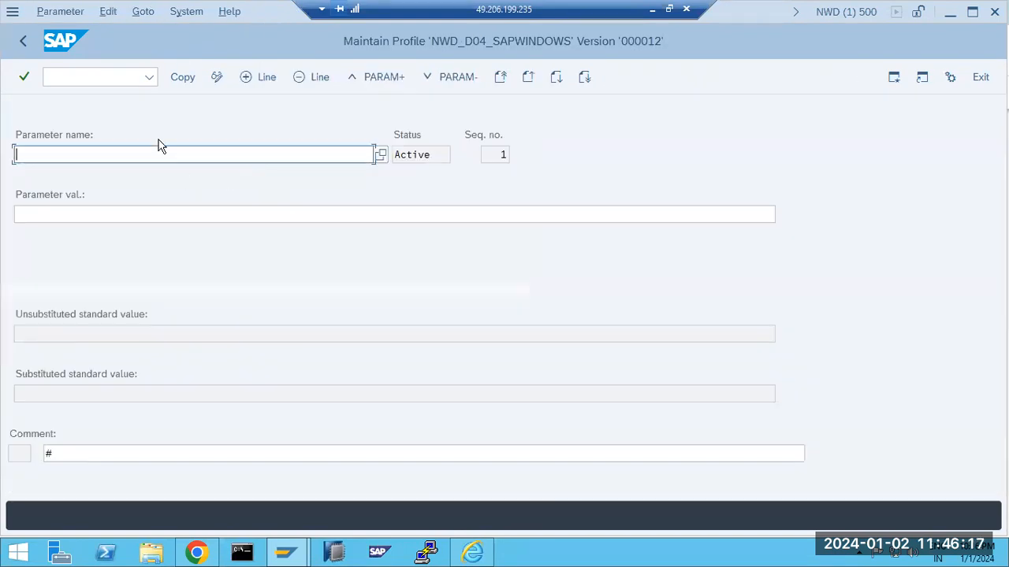
type("icm/")
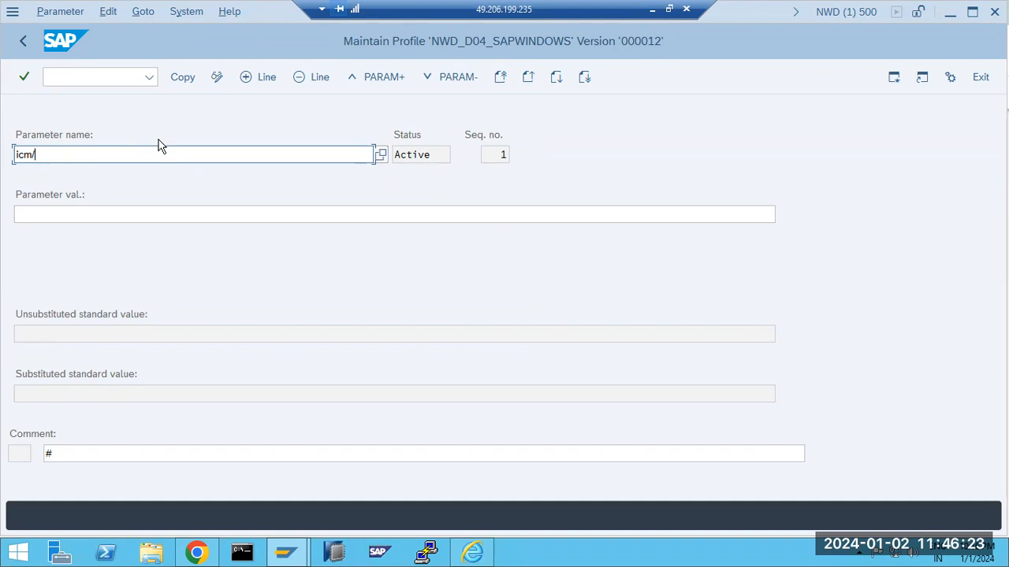
type("server0")
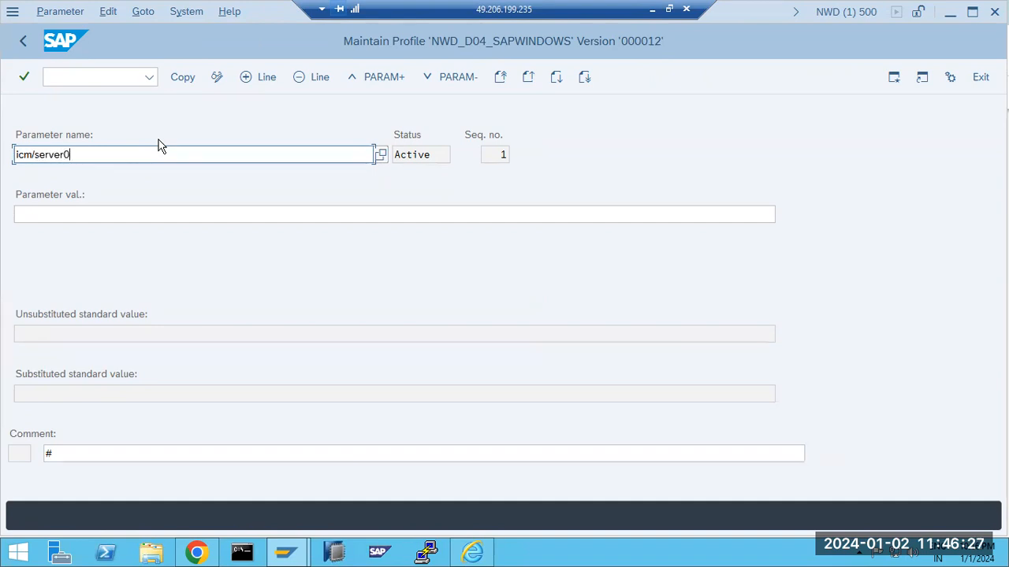
key("Return")
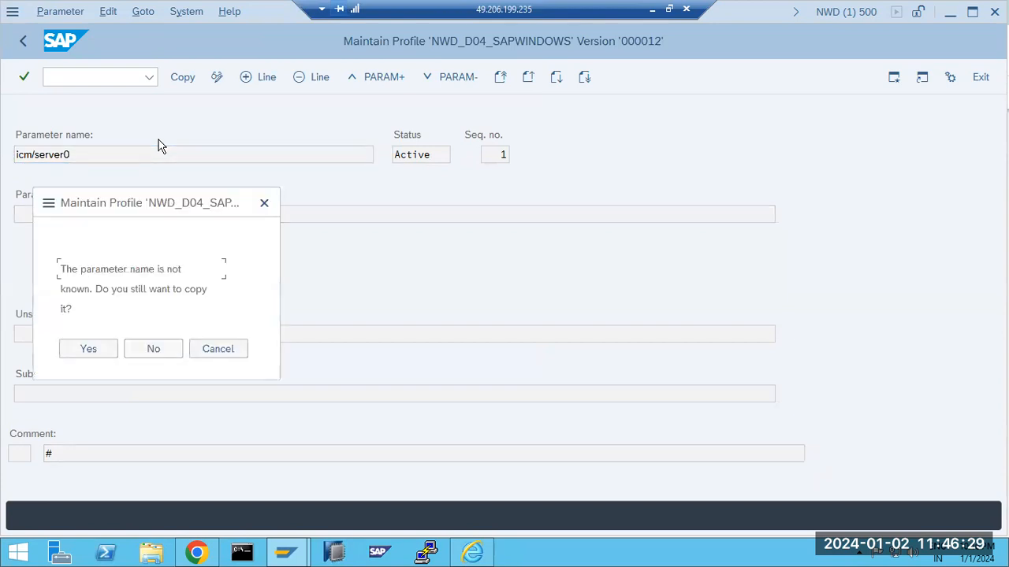
left_click(215, 353)
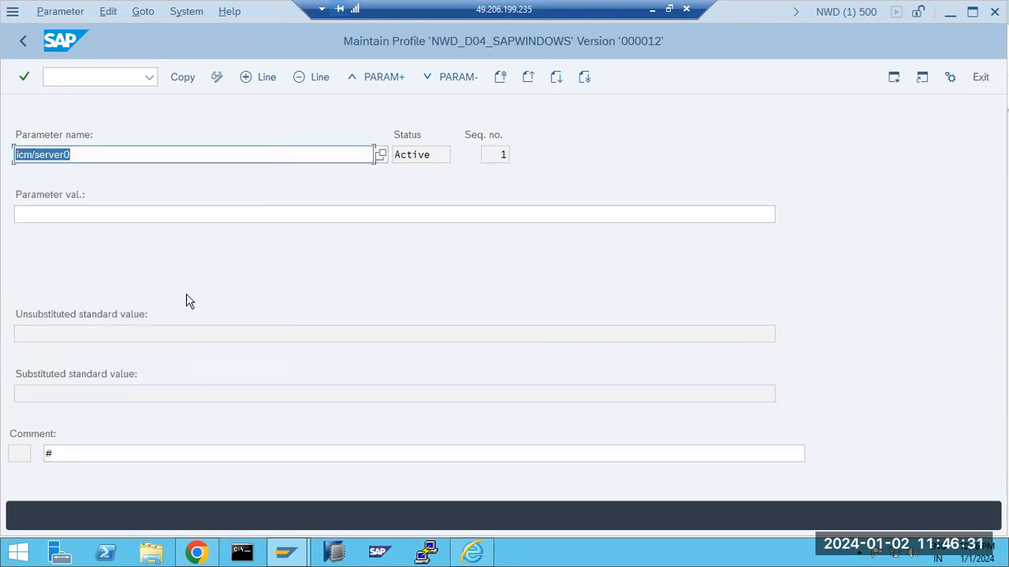
key("BackSpace")
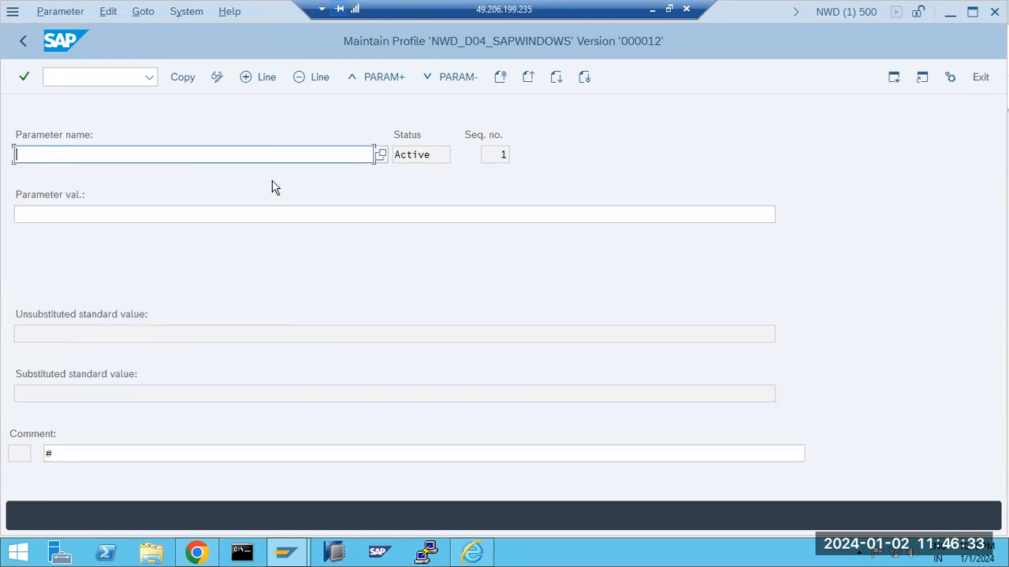
left_click(380, 154)
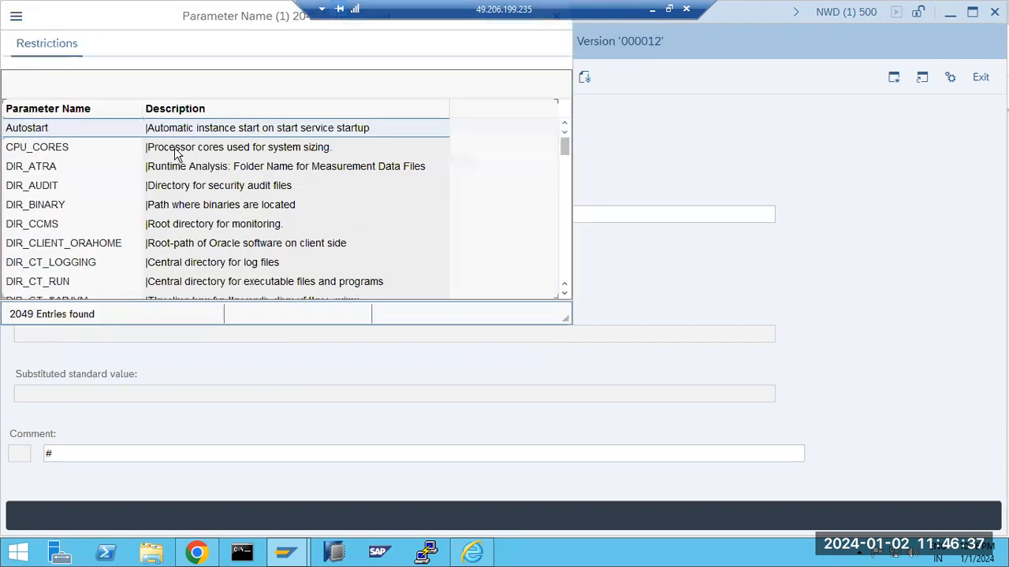
left_click(210, 69)
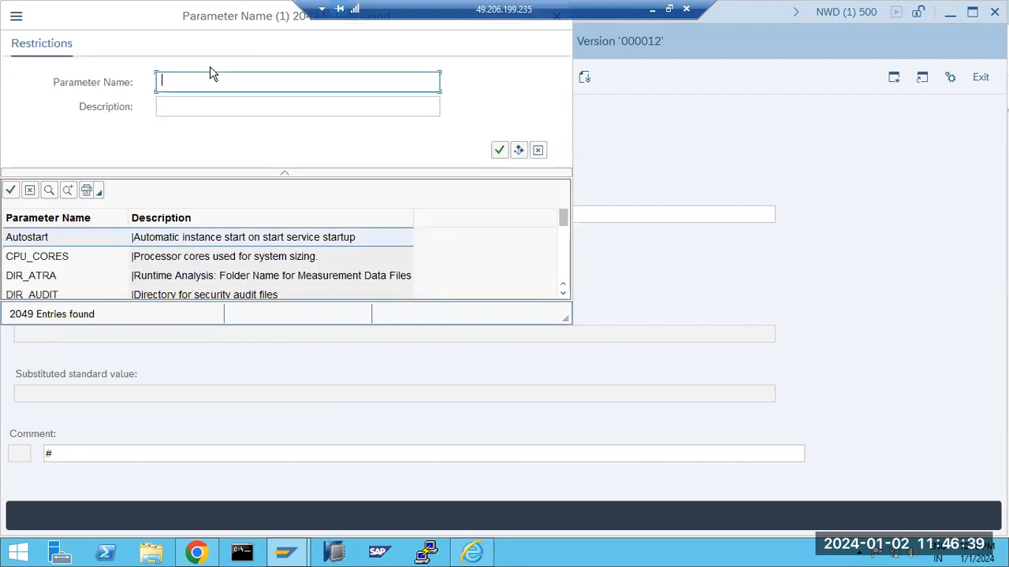
type("icm*")
key("Return")
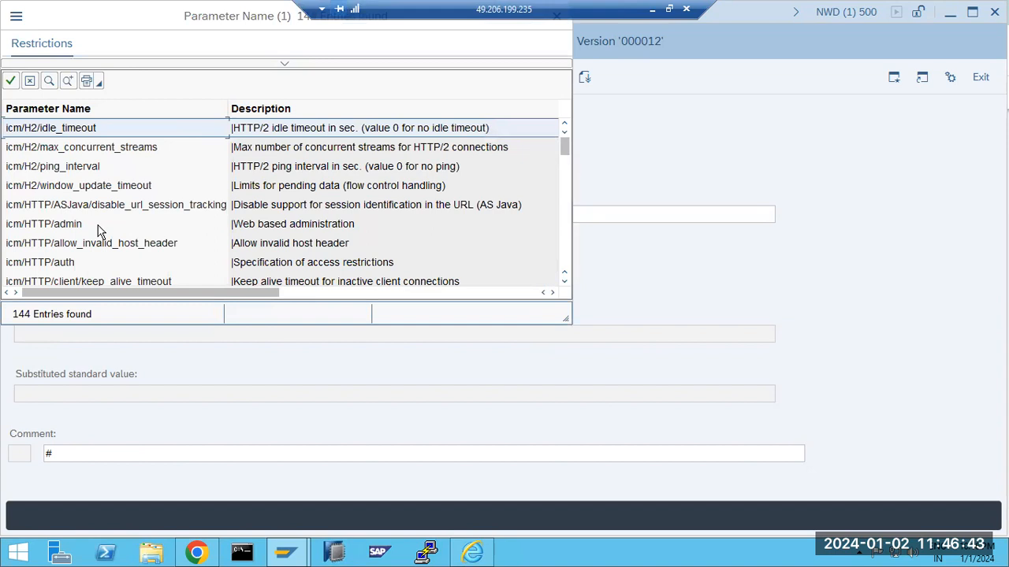
scroll(99, 230, "down", 3)
scroll(99, 245, "down", 3)
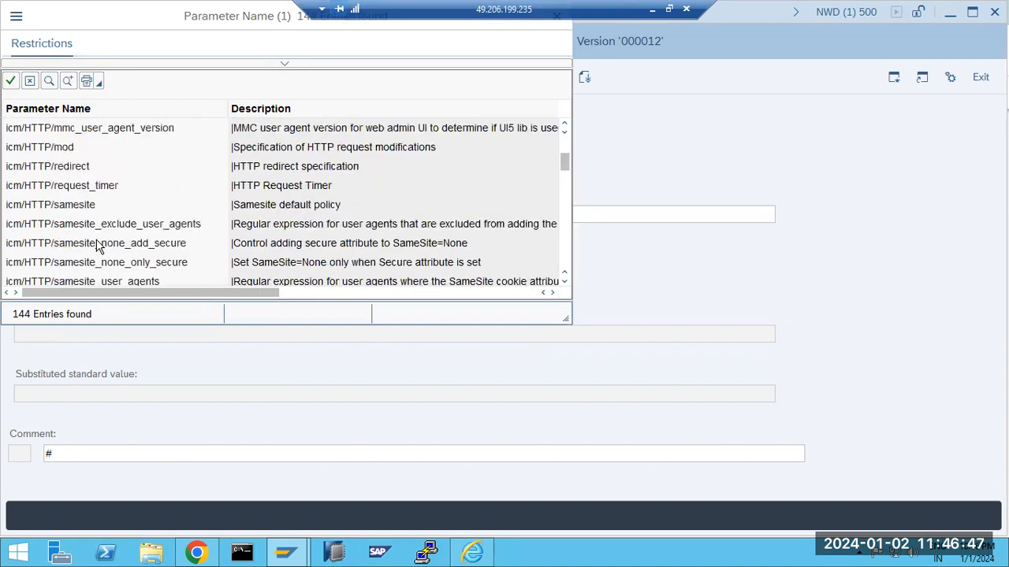
scroll(98, 247, "down", 5)
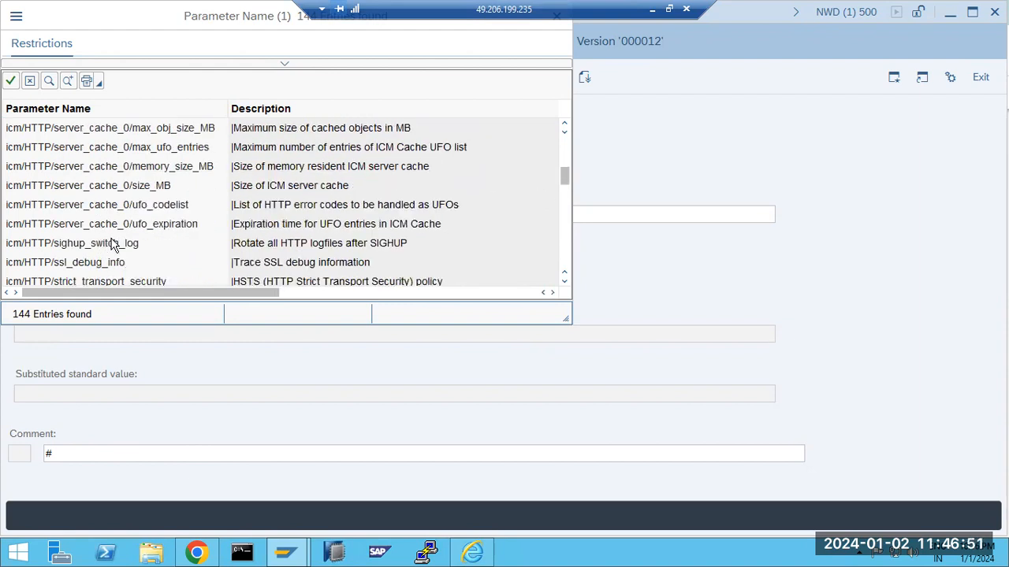
scroll(113, 245, "up", 3)
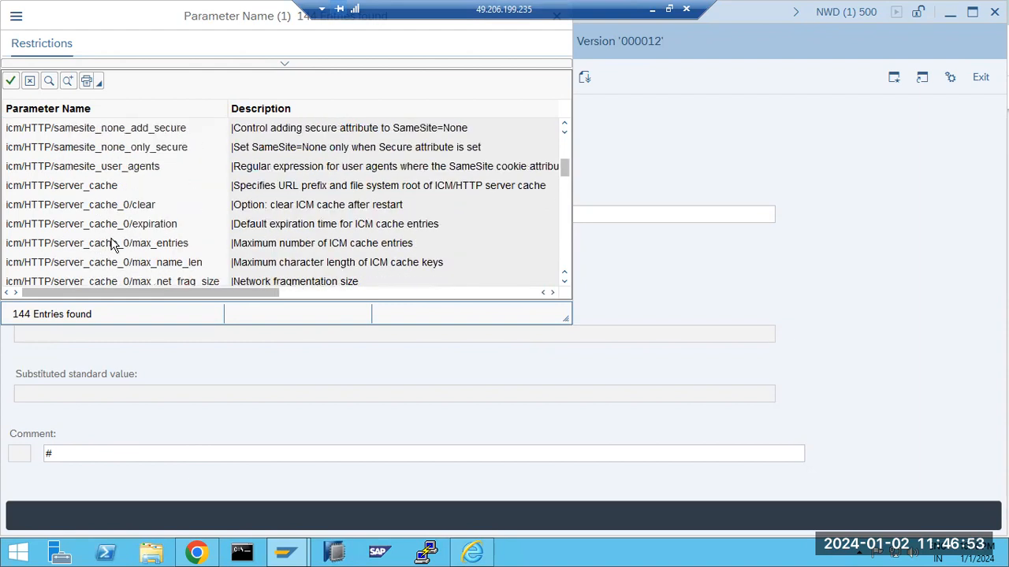
scroll(112, 245, "down", 3)
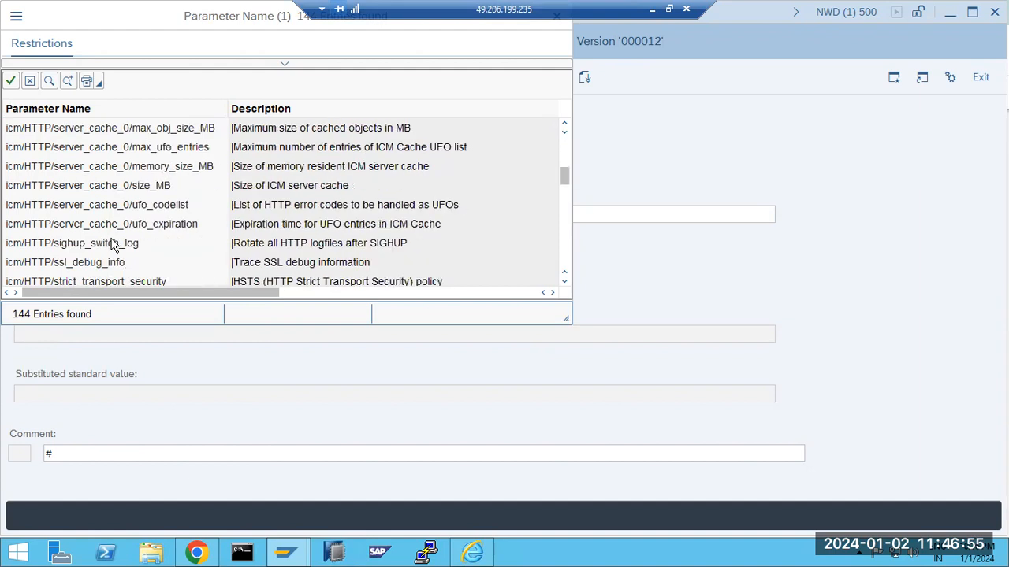
scroll(113, 245, "down", 3)
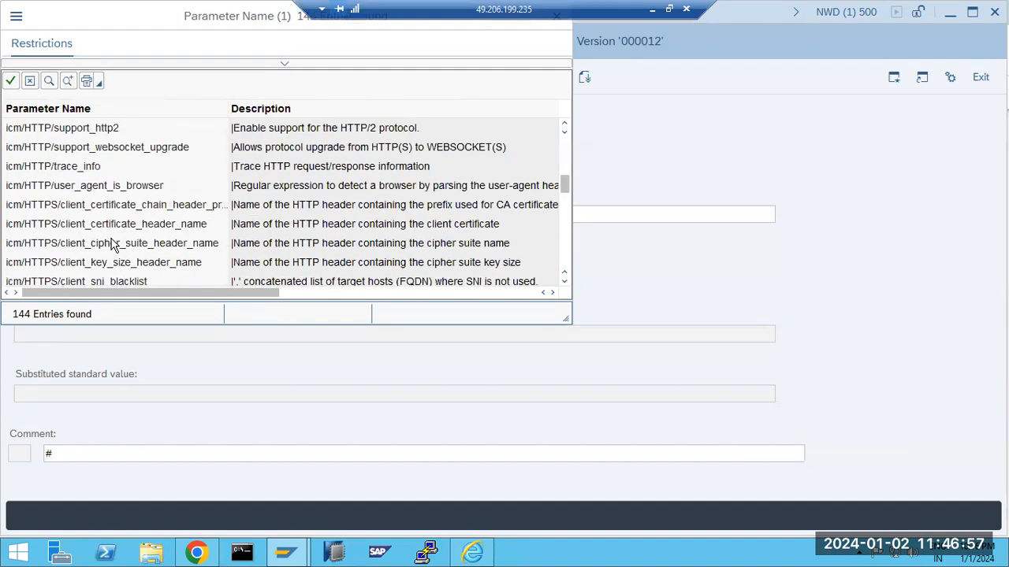
scroll(113, 245, "down", 2)
scroll(112, 245, "down", 5)
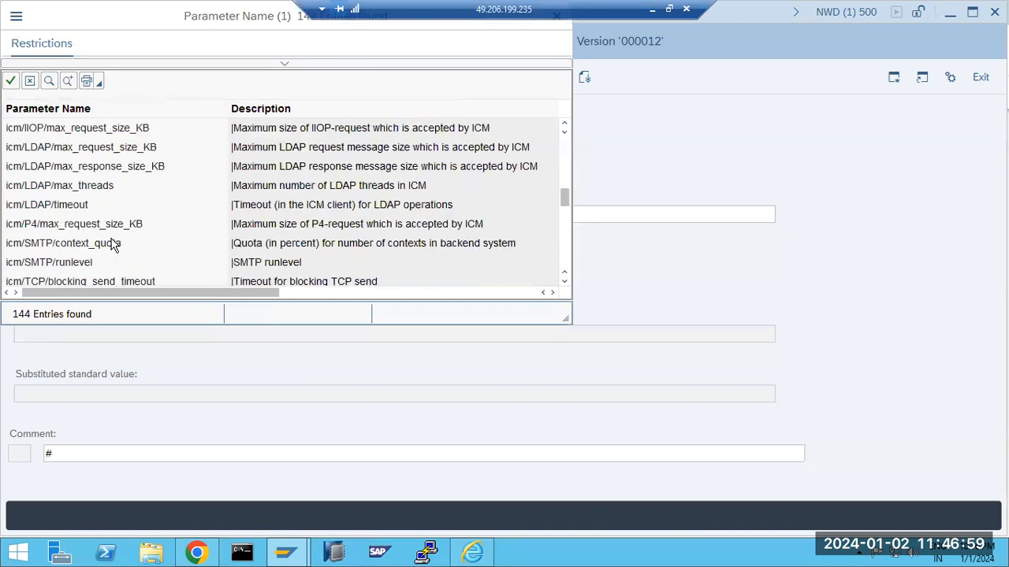
scroll(112, 243, "down", 4)
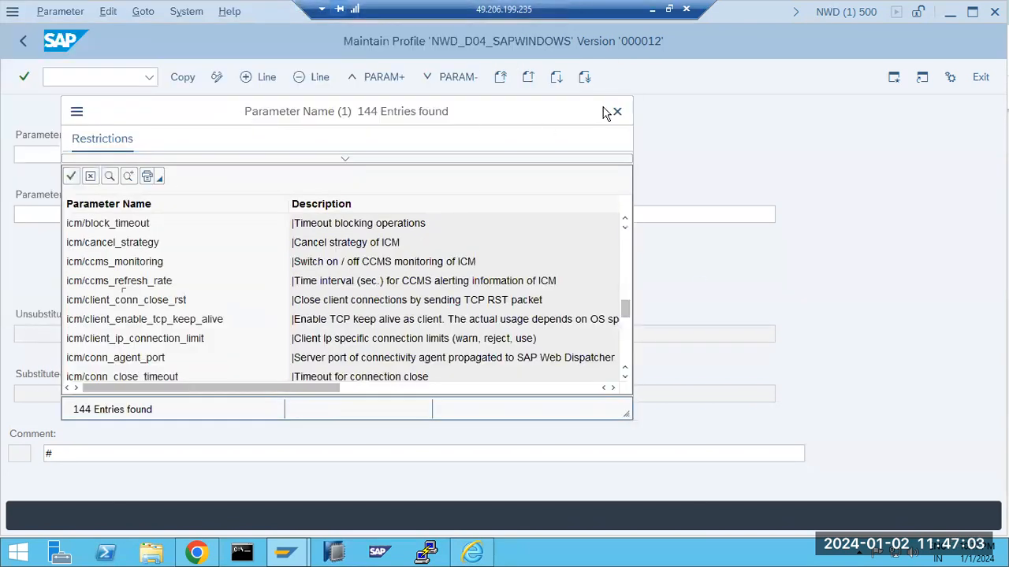
left_click(614, 110)
Search Chrome for 'SAP HTTP and HTTPS profile parameters' and open the SAP blog article
left_click(197, 552)
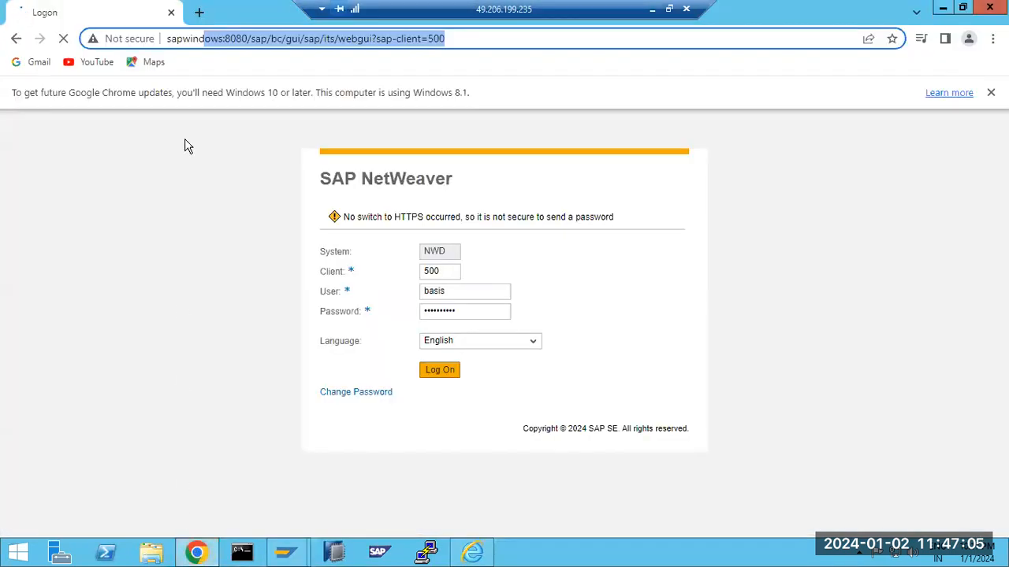
key("ctrl+t")
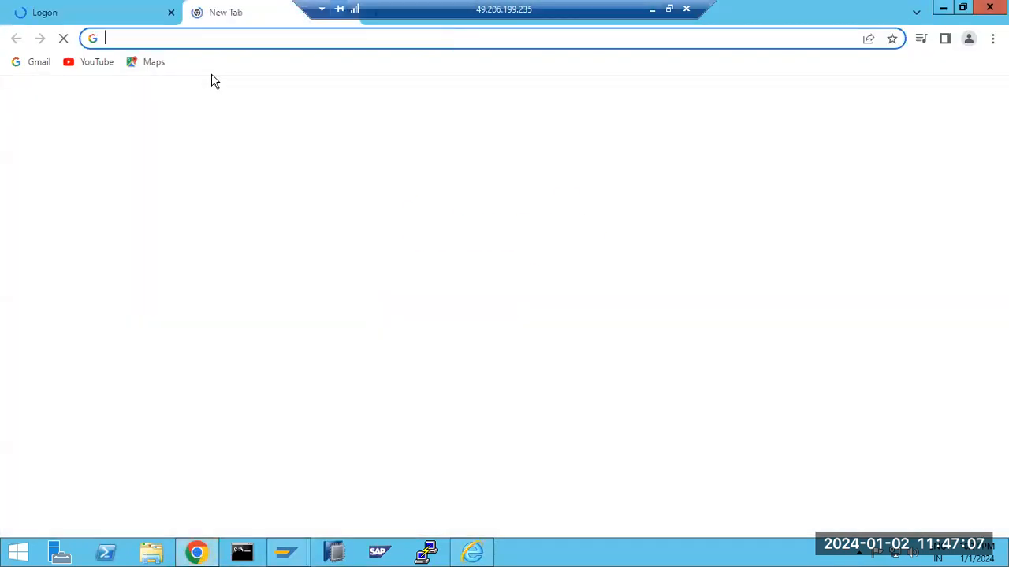
type("SAP")
key("BackSpace")
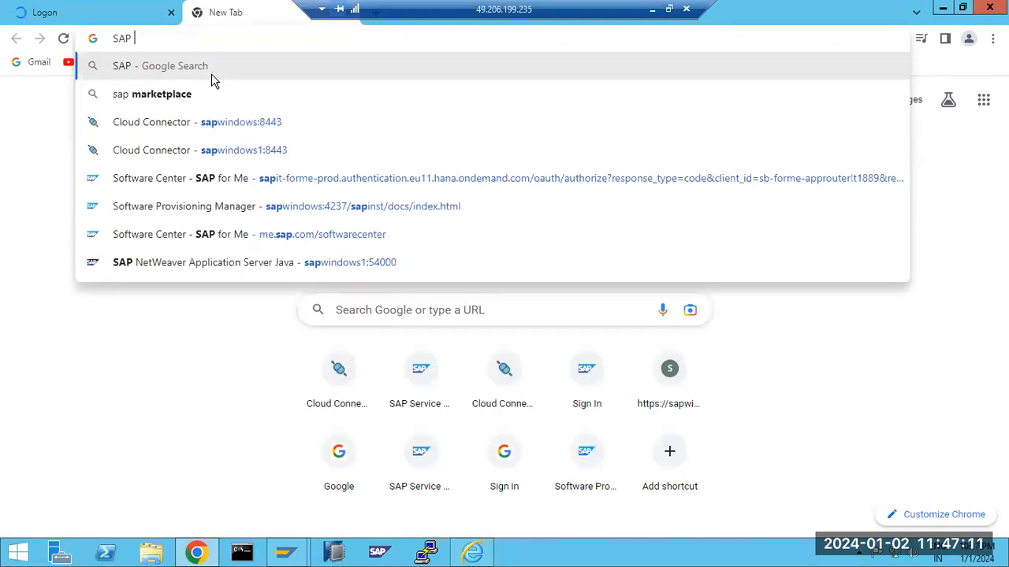
type("HTTP and HTTPS profile param")
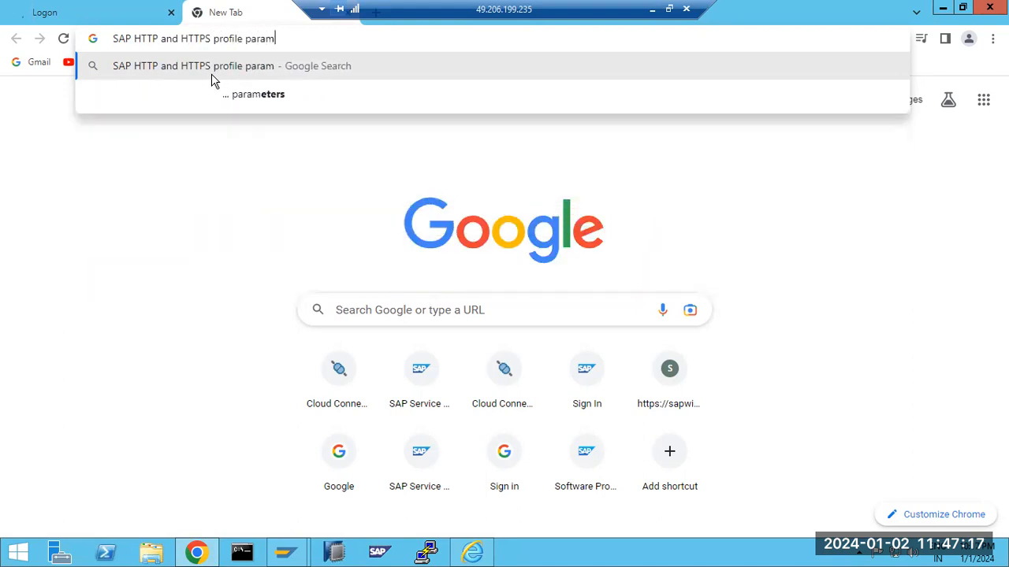
left_click(232, 103)
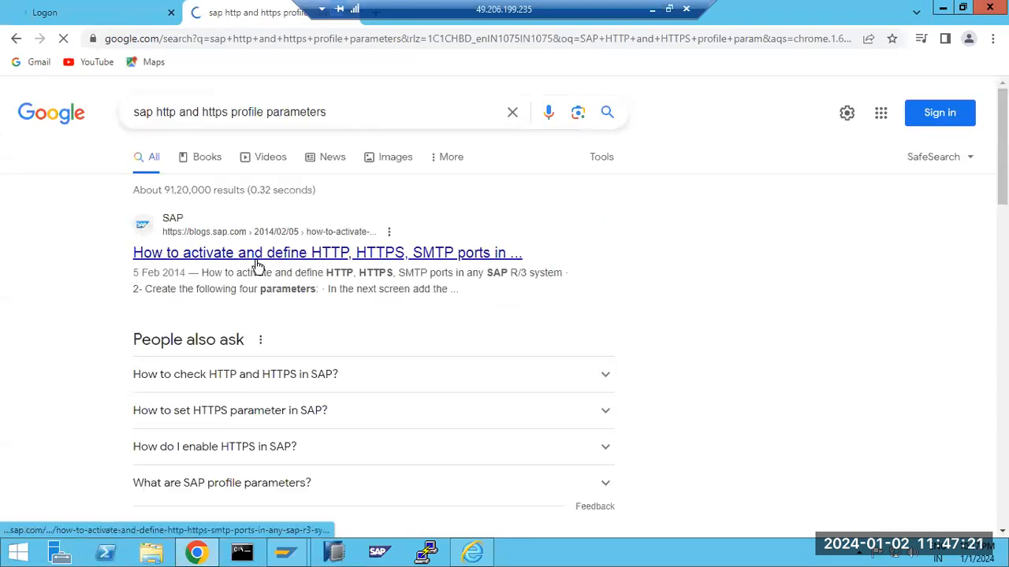
left_click(257, 265)
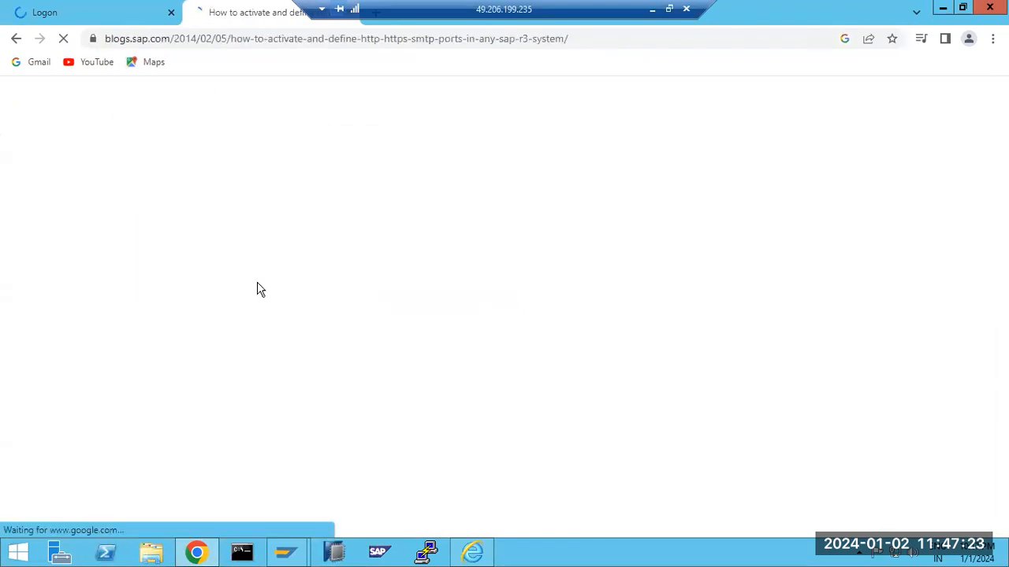
Select icm/server_port_0 in the blog's parameter table and return to the Maintain Profile window
scroll(263, 308, "down", 7)
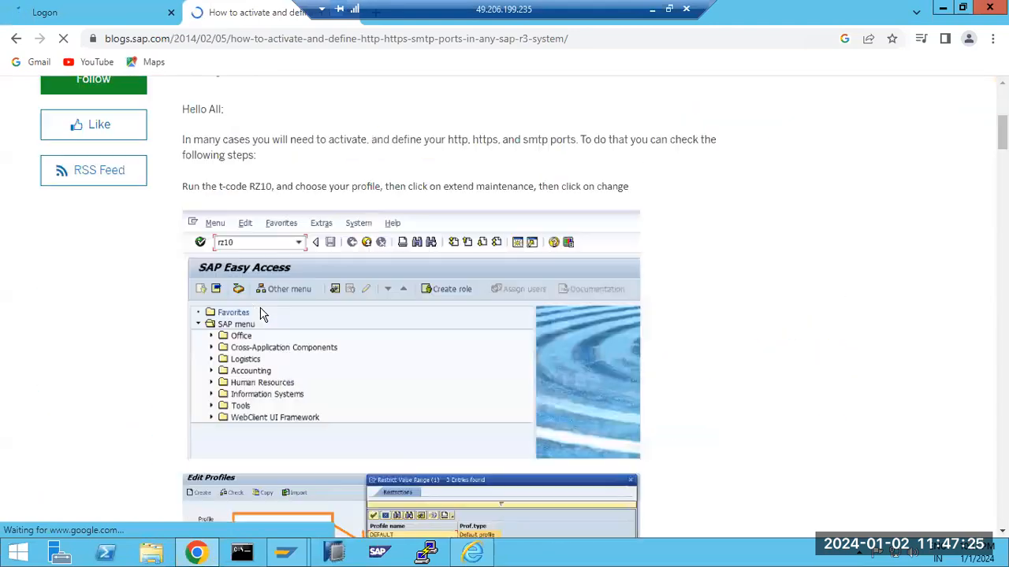
scroll(263, 313, "down", 3)
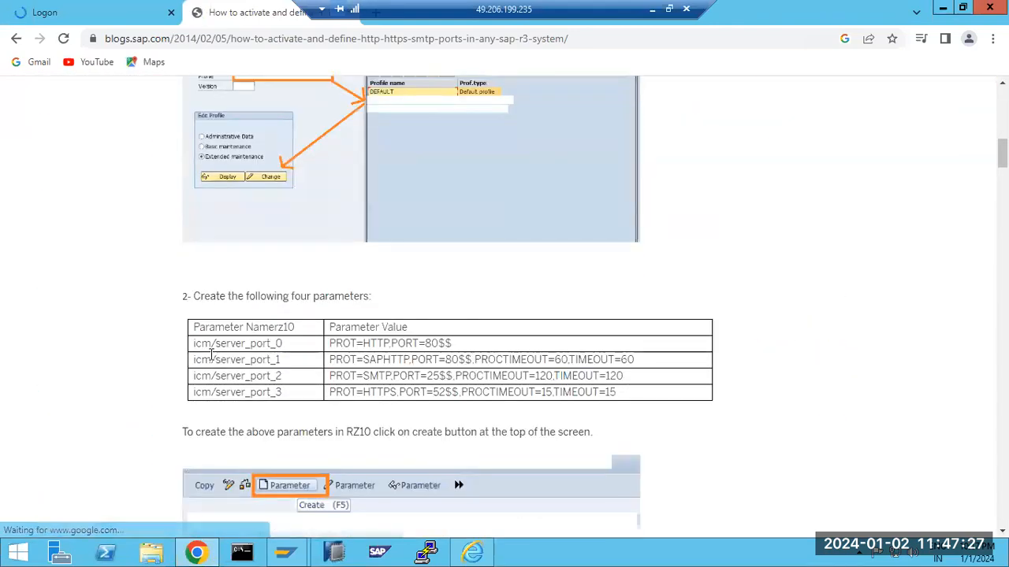
left_click_drag(193, 345, 298, 349)
key("ctrl+c")
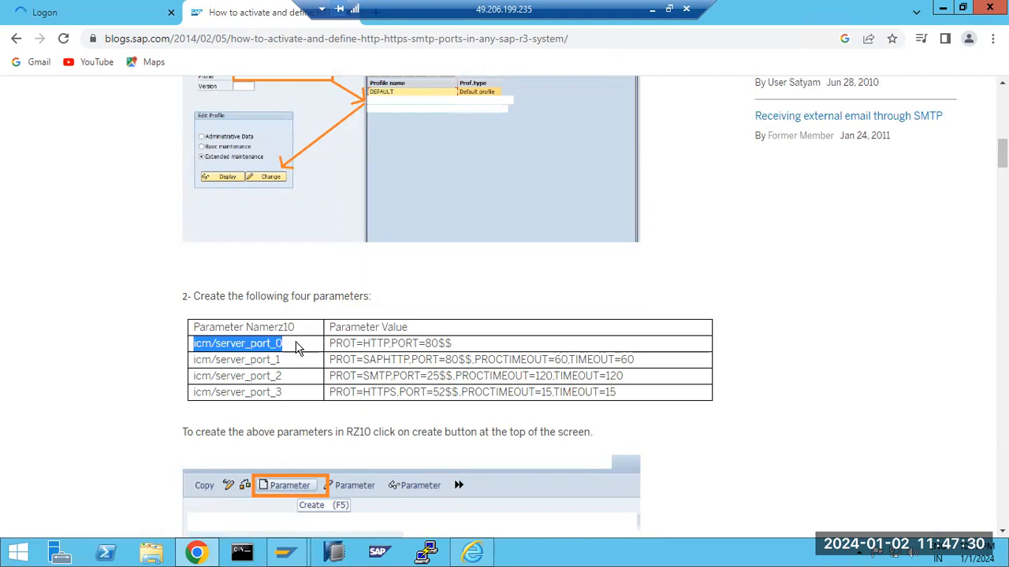
left_click(286, 551)
left_click(319, 513)
Enter icm/server_port_0 as the parameter name and paste its standard value into the value field
key("ctrl+v")
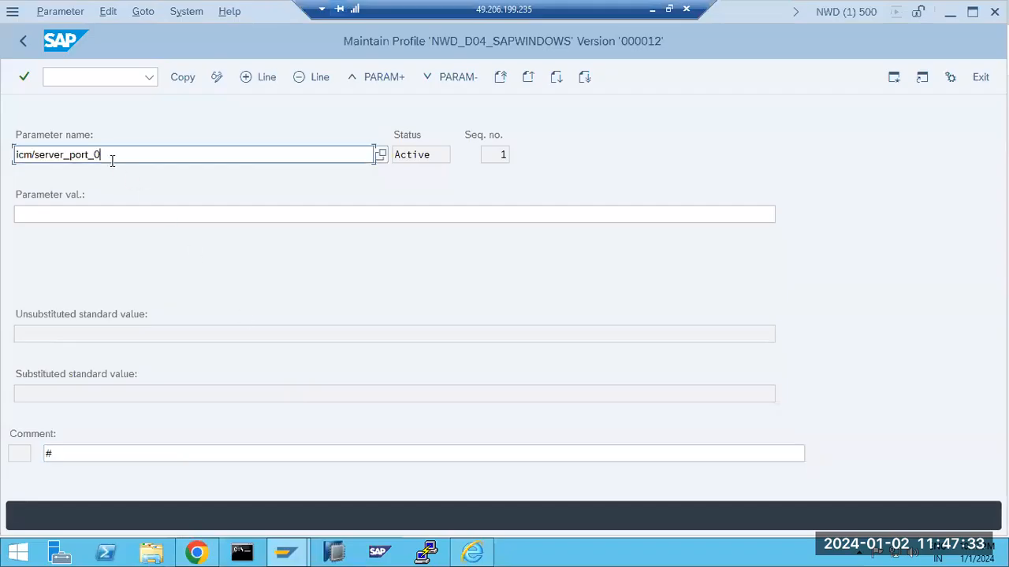
key("Return")
left_click(82, 213)
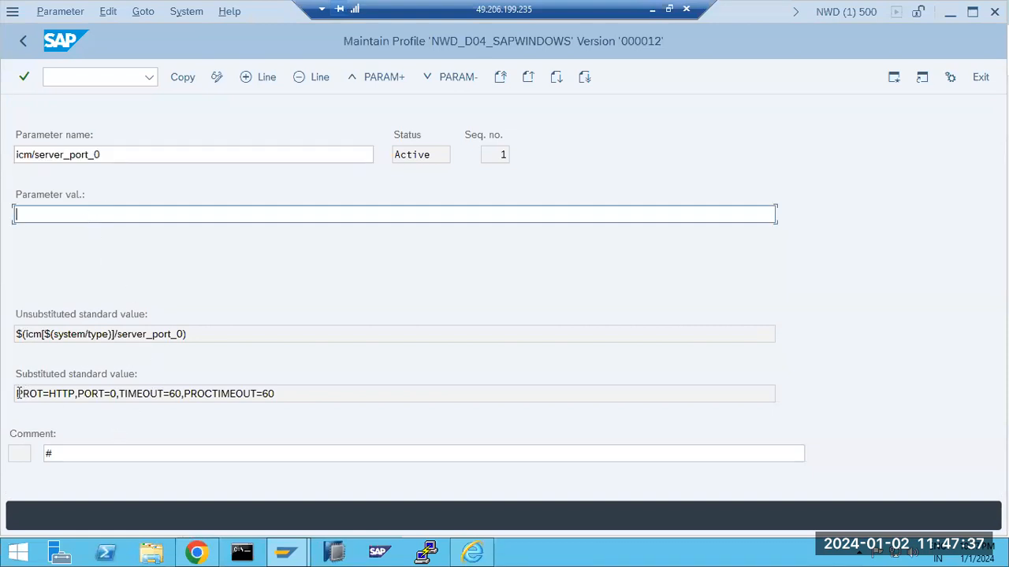
left_click_drag(18, 393, 287, 398)
key("ctrl+c")
left_click(56, 214)
key("ctrl+v")
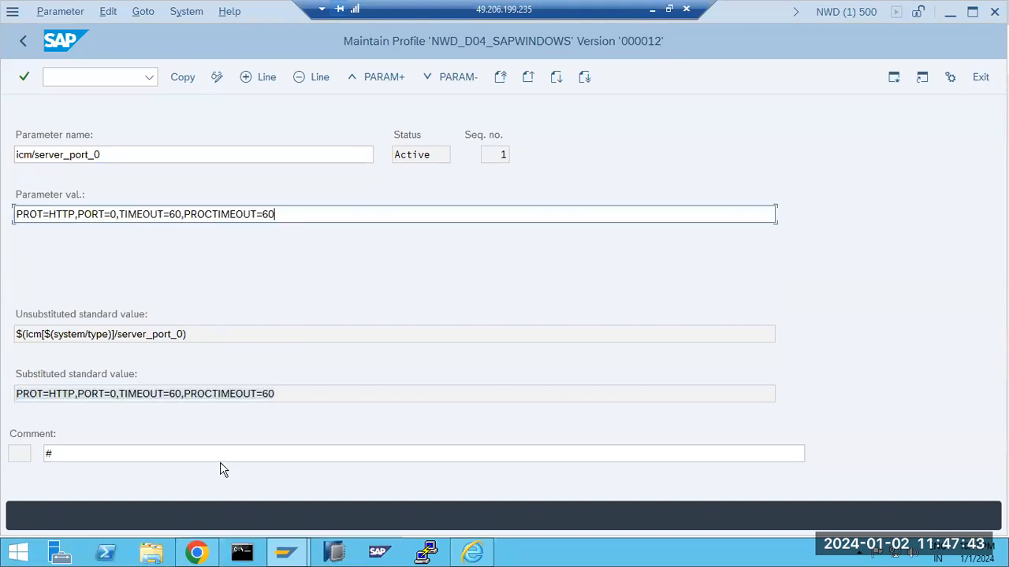
Edit the value to PORT=8080 and TIMEOUT=600, then copy the parameter into the profile
left_click(196, 552)
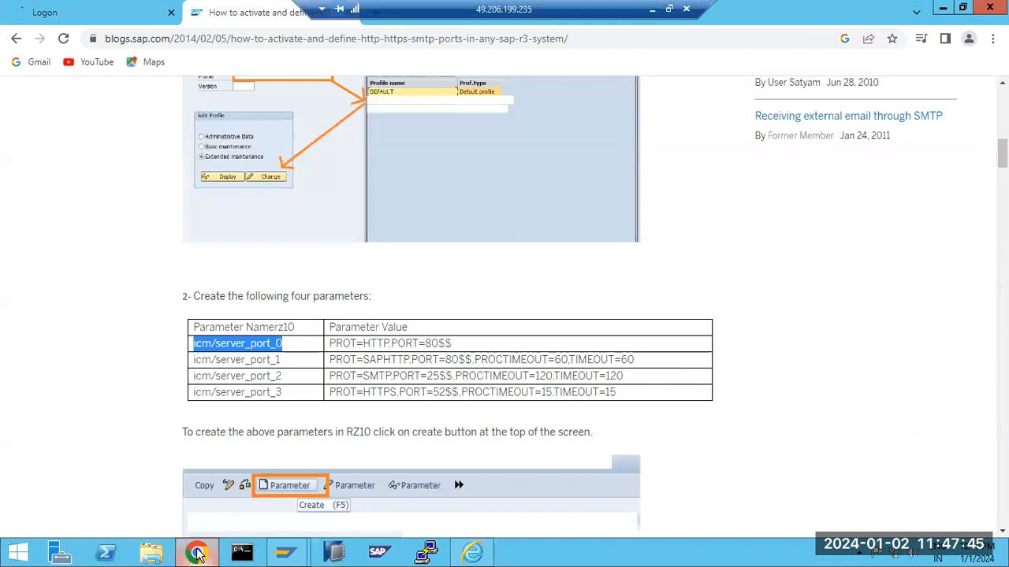
left_click(197, 553)
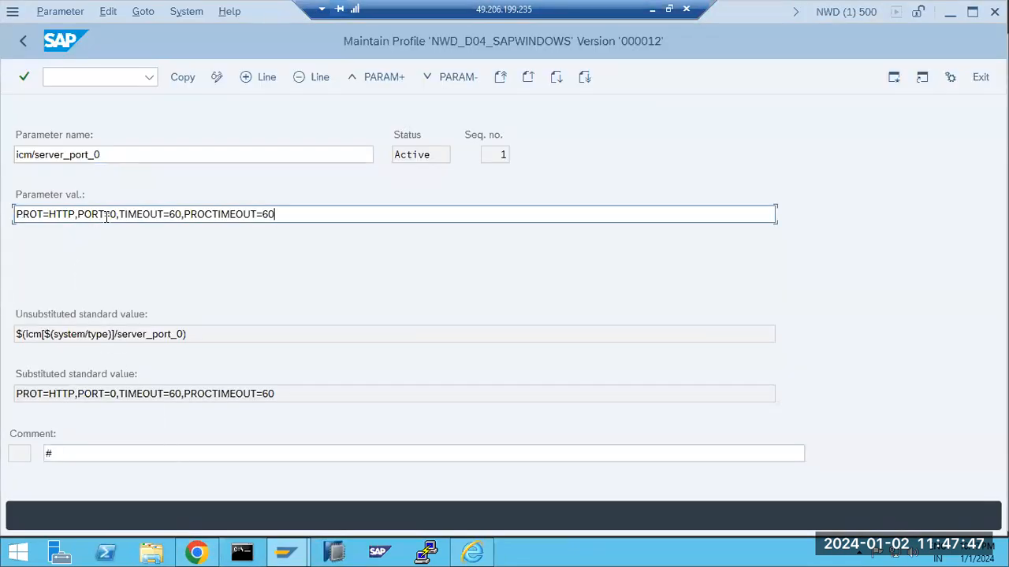
type("080")
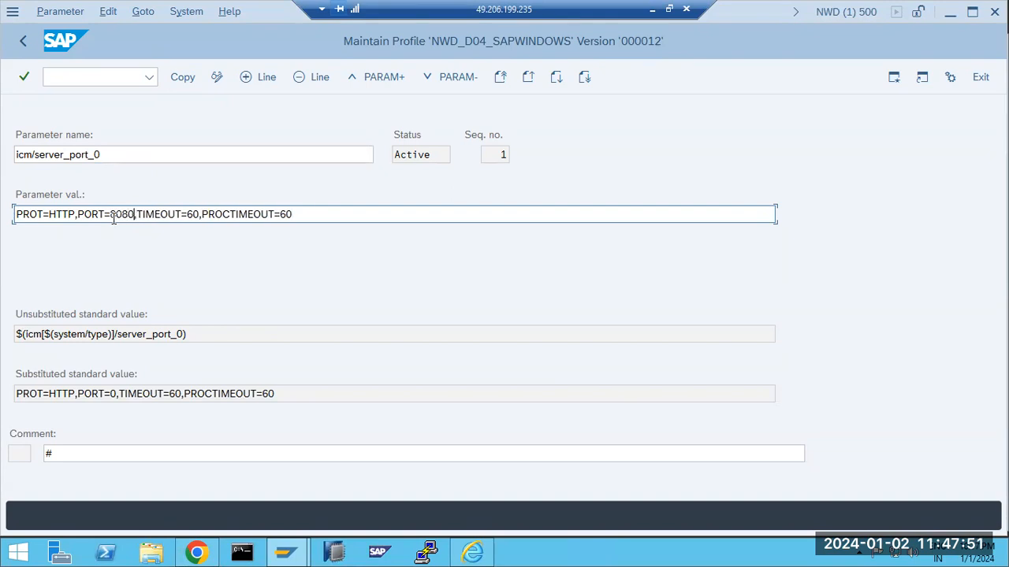
left_click(196, 214)
type("0")
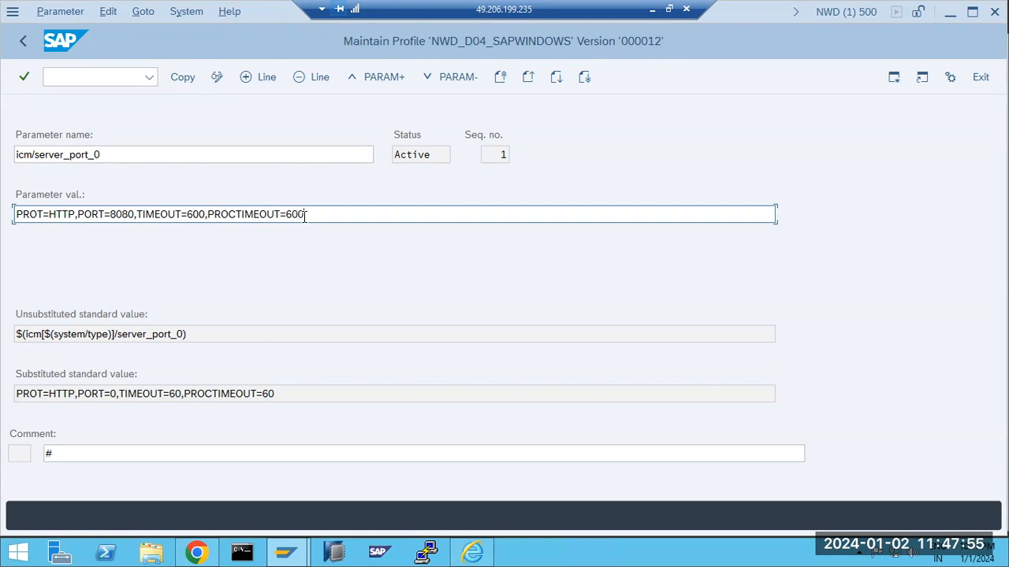
left_click(182, 77)
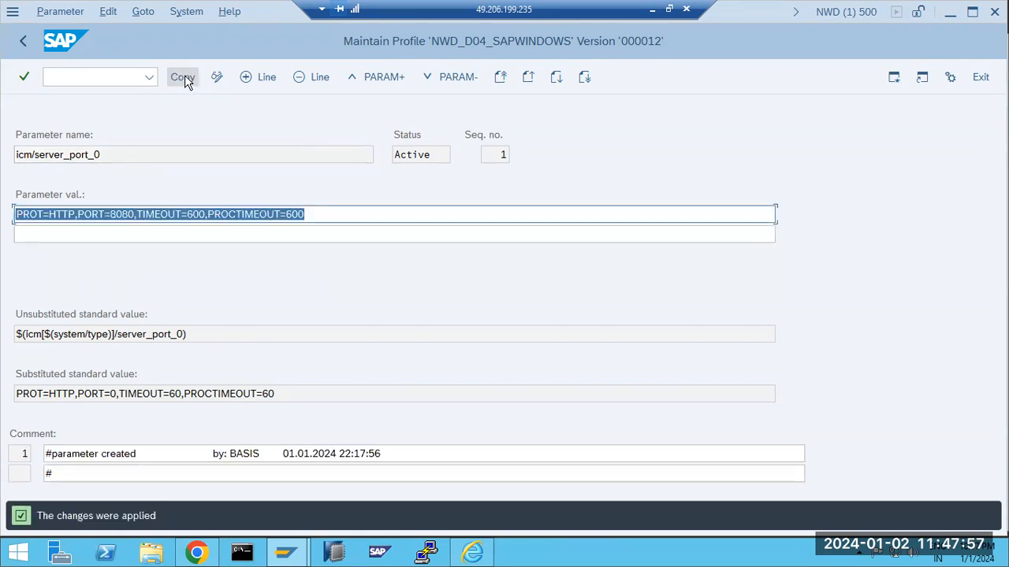
Save and activate NWD_D04_SAPWINDOWS as version 13, acknowledging the activation and restart notes
left_click(19, 43)
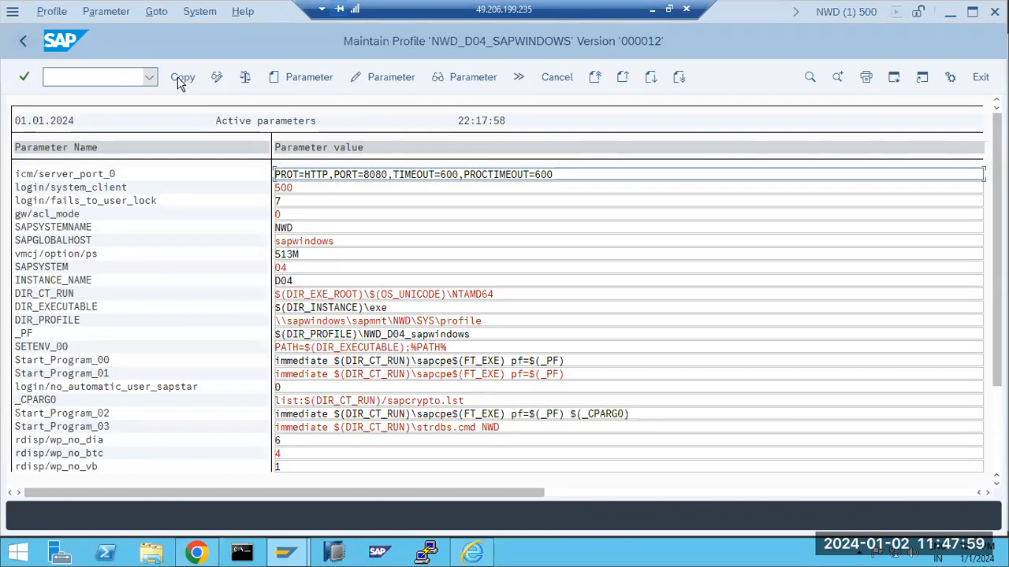
left_click(23, 41)
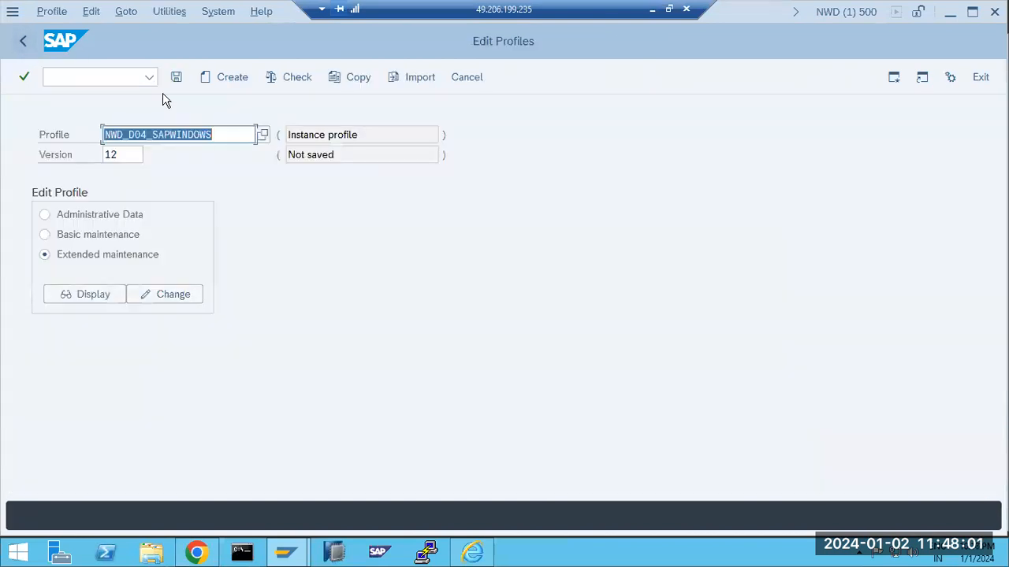
left_click(178, 78)
left_click(234, 335)
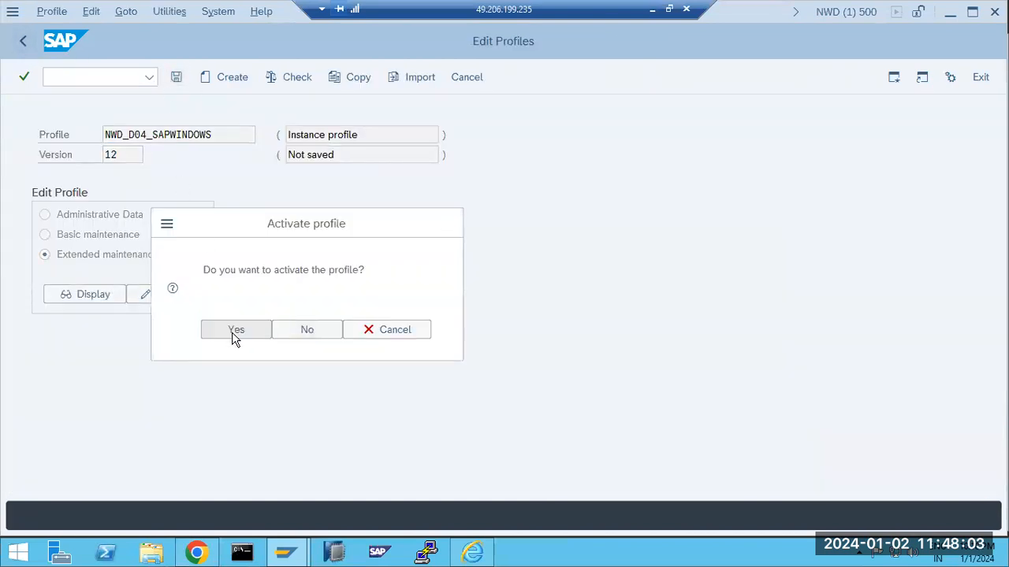
left_click(417, 522)
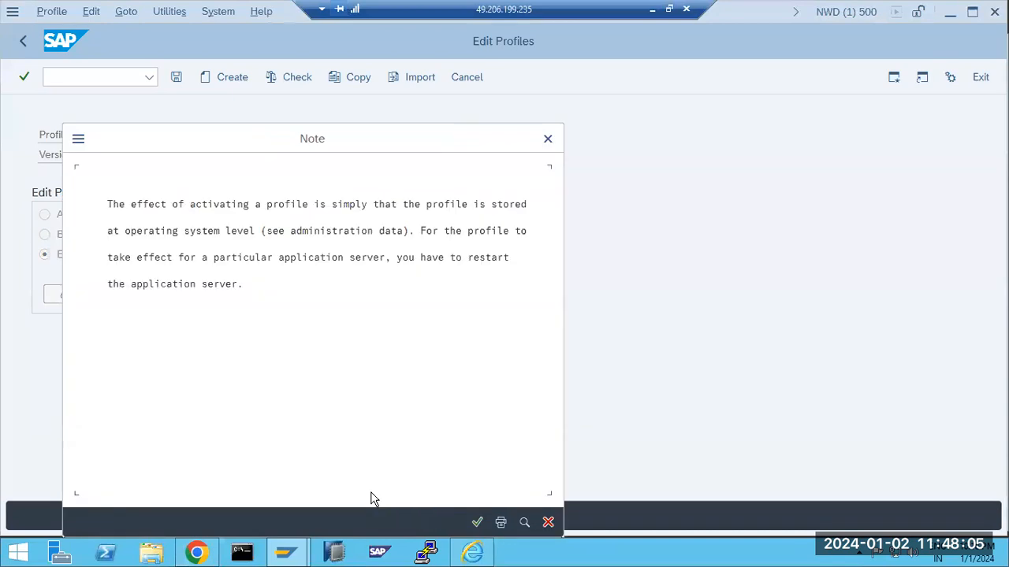
left_click(475, 523)
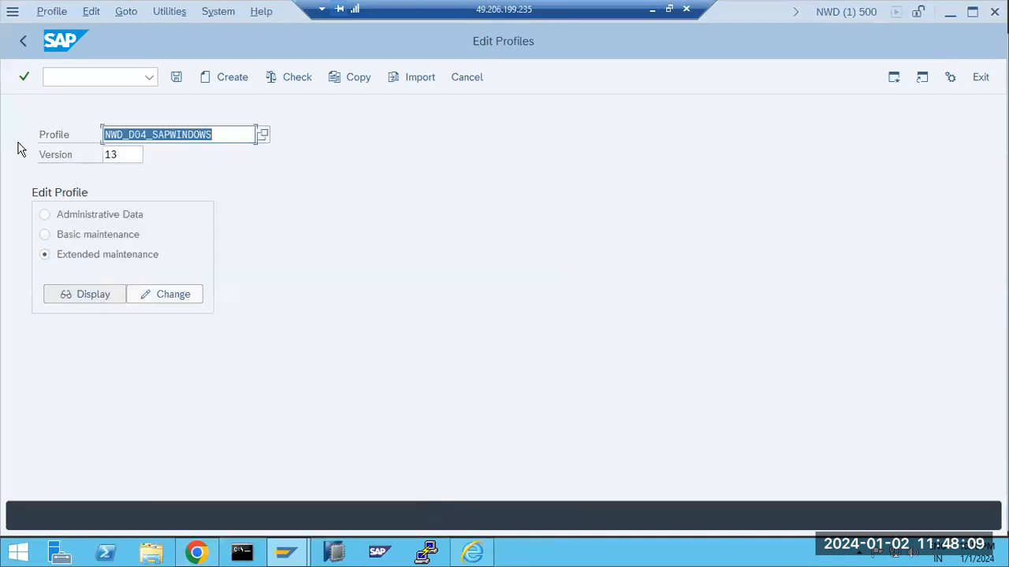
left_click(23, 42)
Read the blog's remaining ICM steps, then view the NWD client 500 logon page on port 8080
left_click(197, 551)
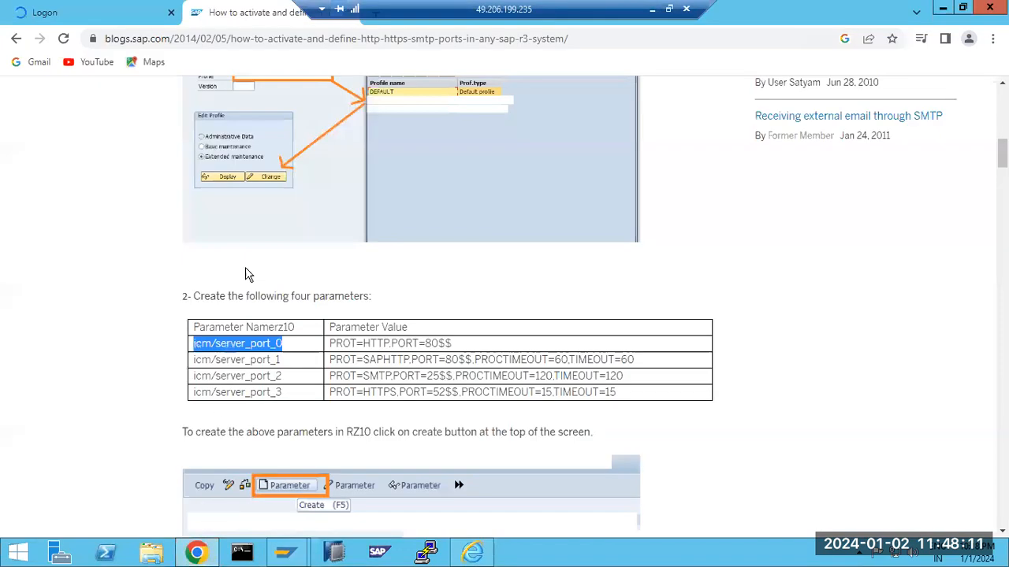
key("ctrl+l")
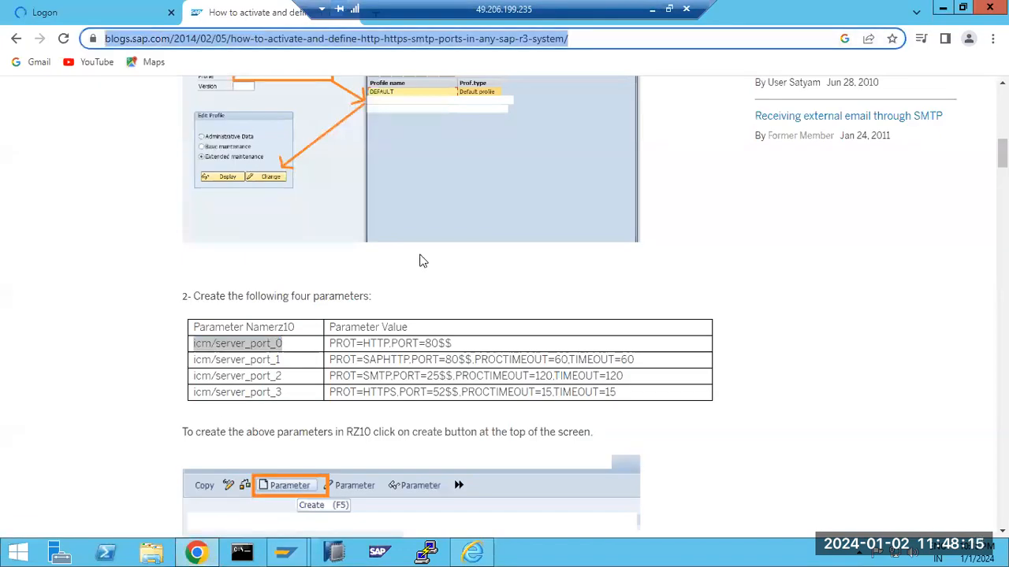
left_click(99, 271)
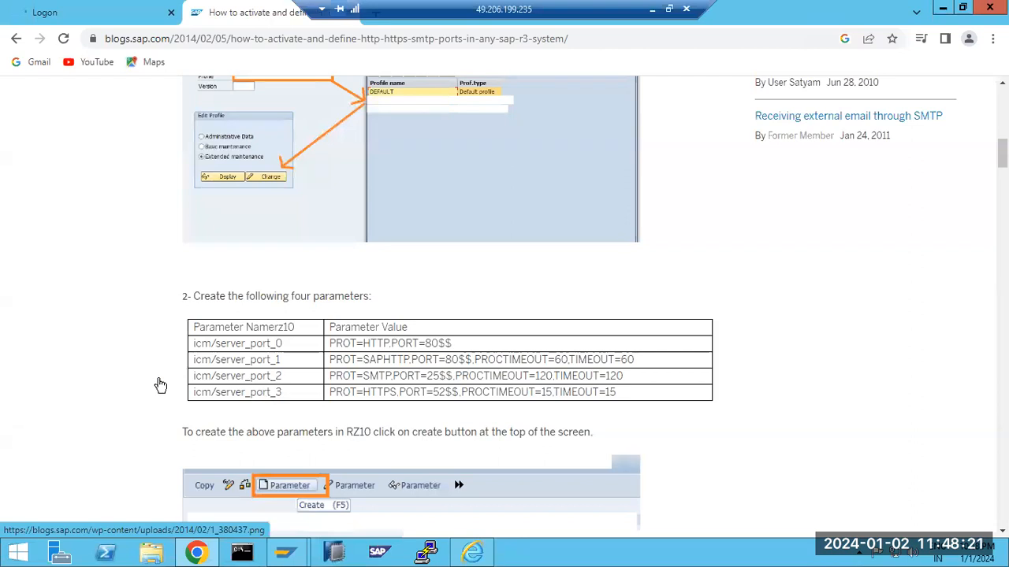
scroll(311, 450, "down", 5)
scroll(311, 451, "down", 10)
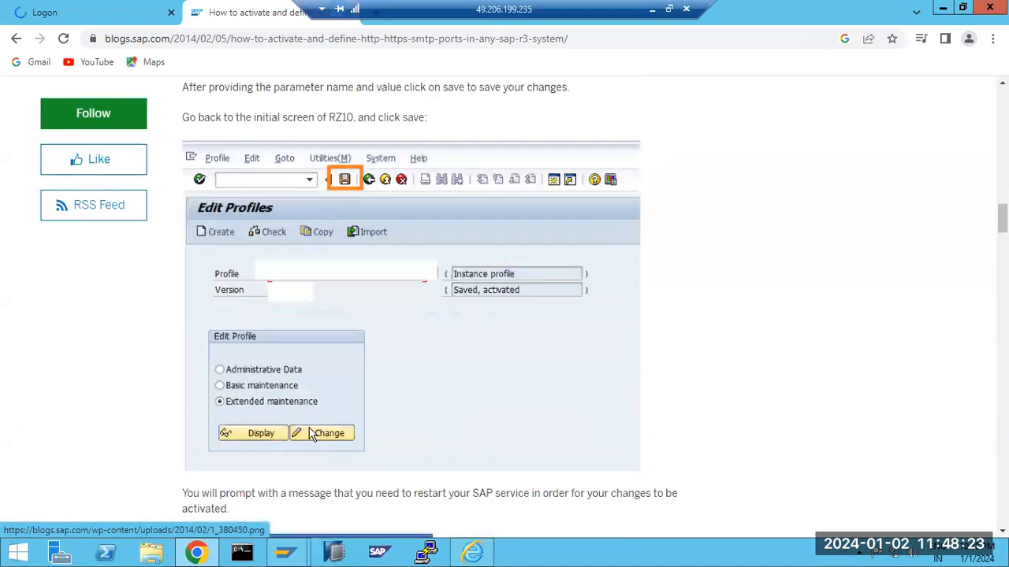
scroll(307, 426, "down", 10)
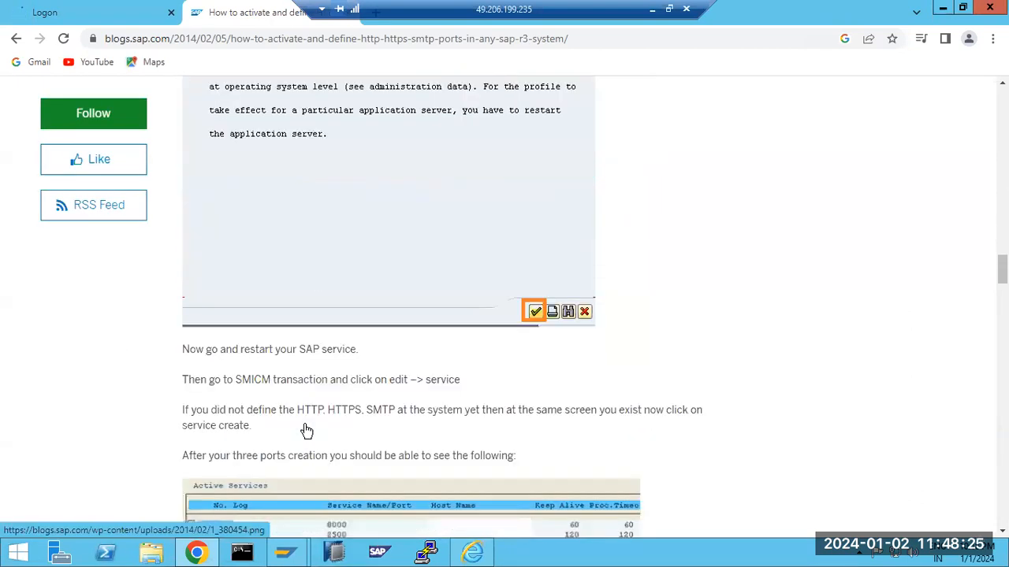
scroll(307, 429, "down", 5)
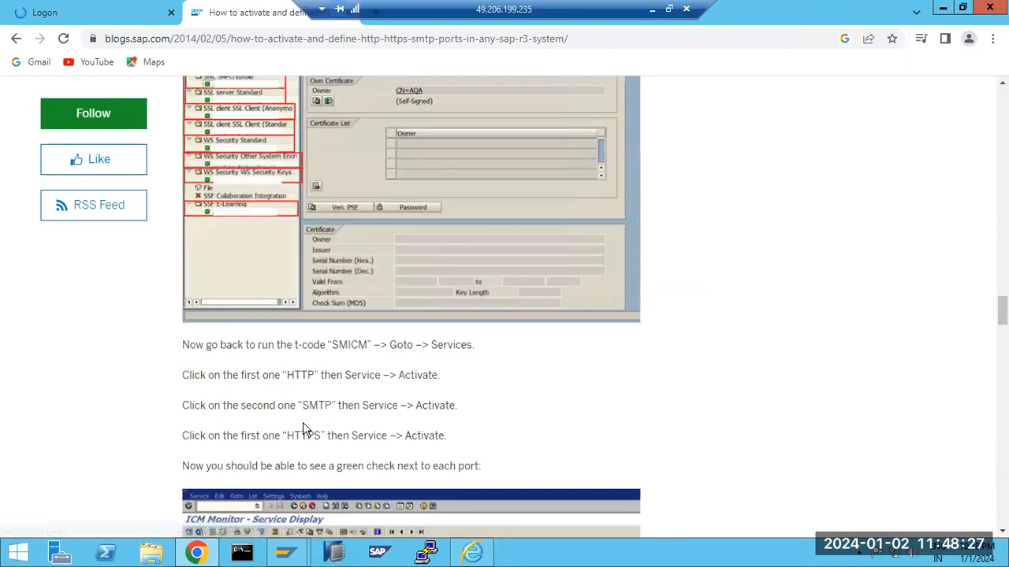
scroll(302, 422, "down", 3)
left_click(17, 39)
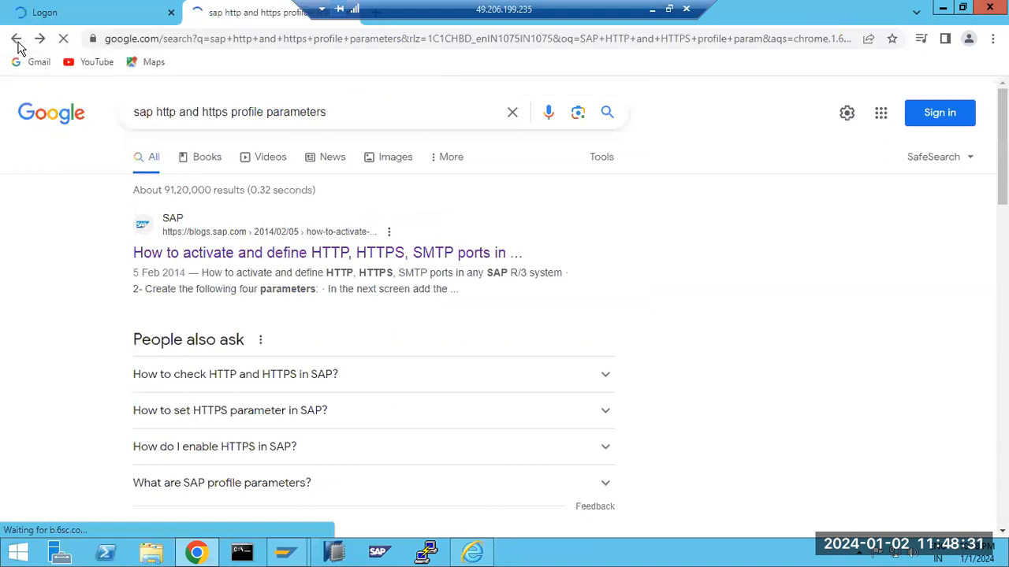
key("ctrl+Tab")
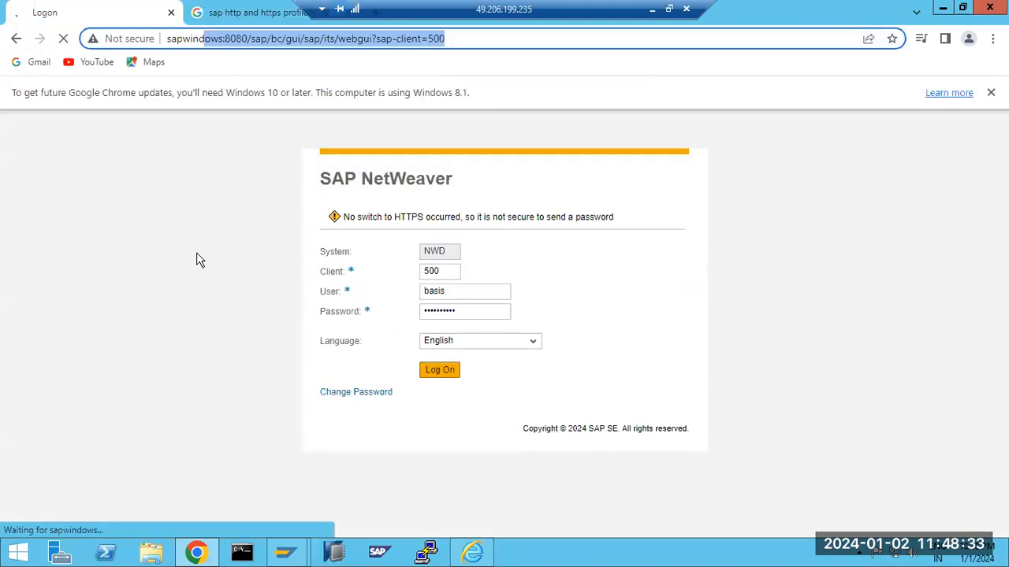
left_click(310, 442)
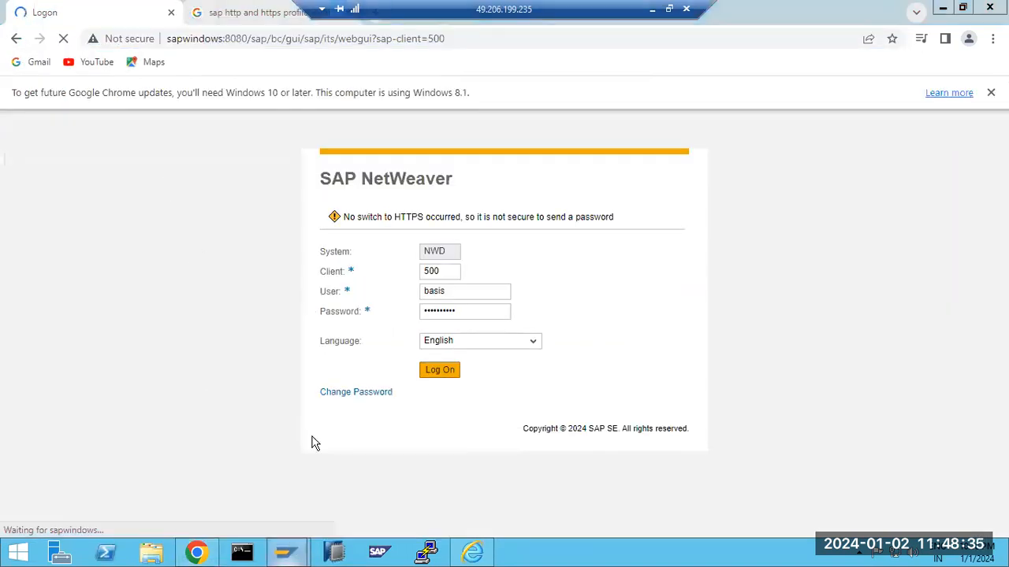
Run SMICM and display active services: HTTPS 44300, SMTP 0 and HTTP 8080
type("smicm")
key("Return")
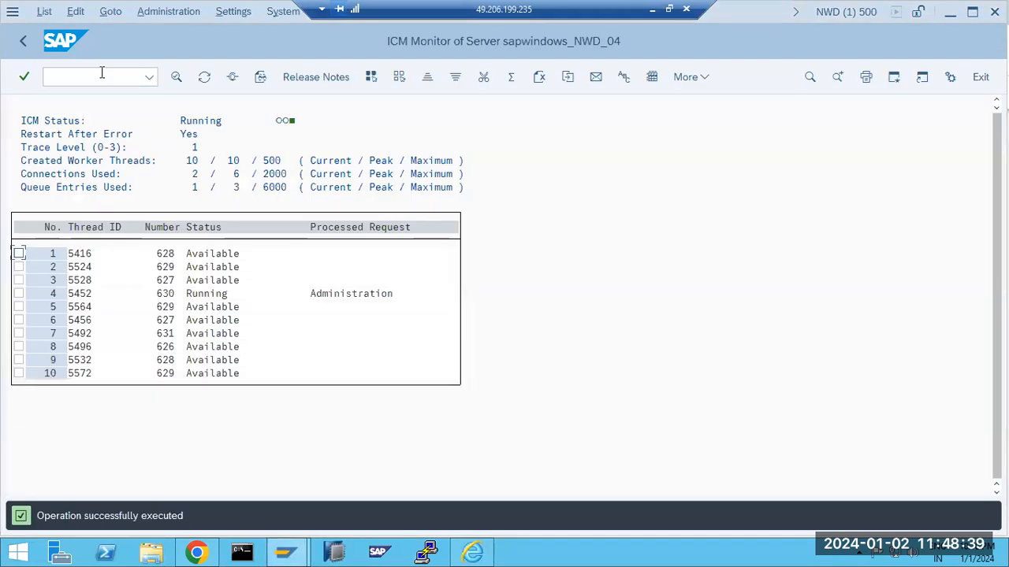
left_click(232, 77)
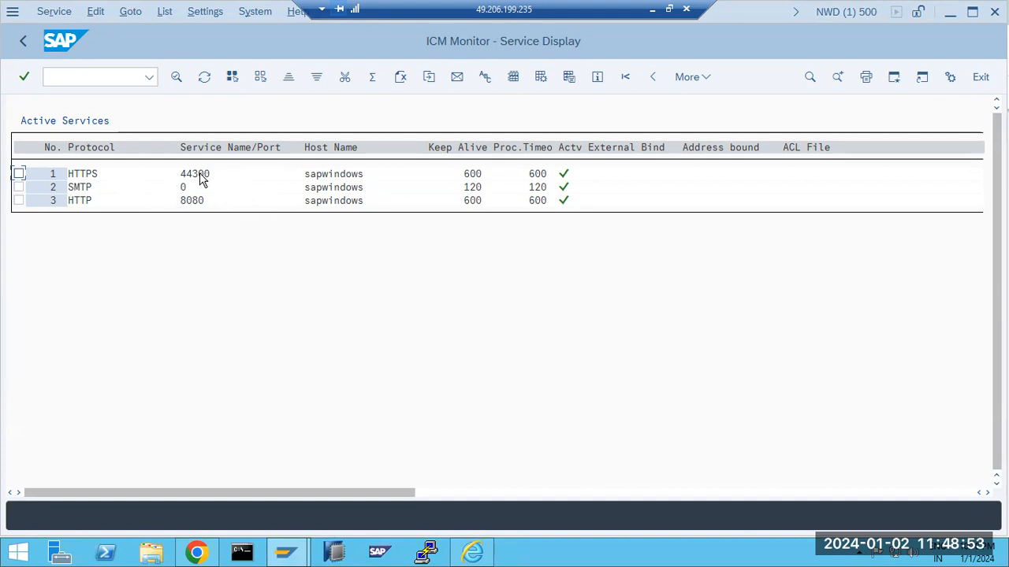
left_click(54, 78)
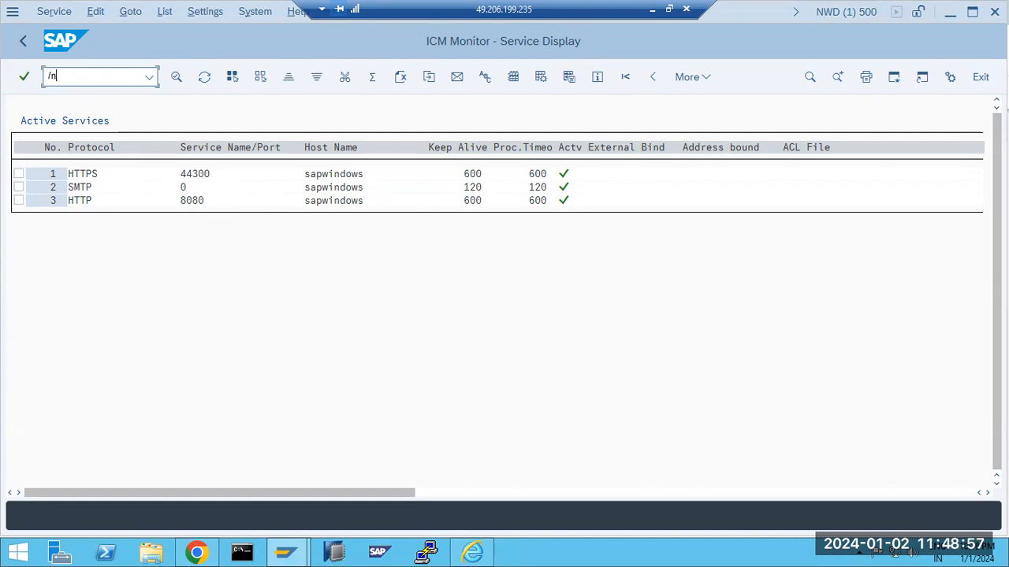
Display the NWD_D04_SAPWINDOWS profile in RZ10 extended maintenance
key("Return")
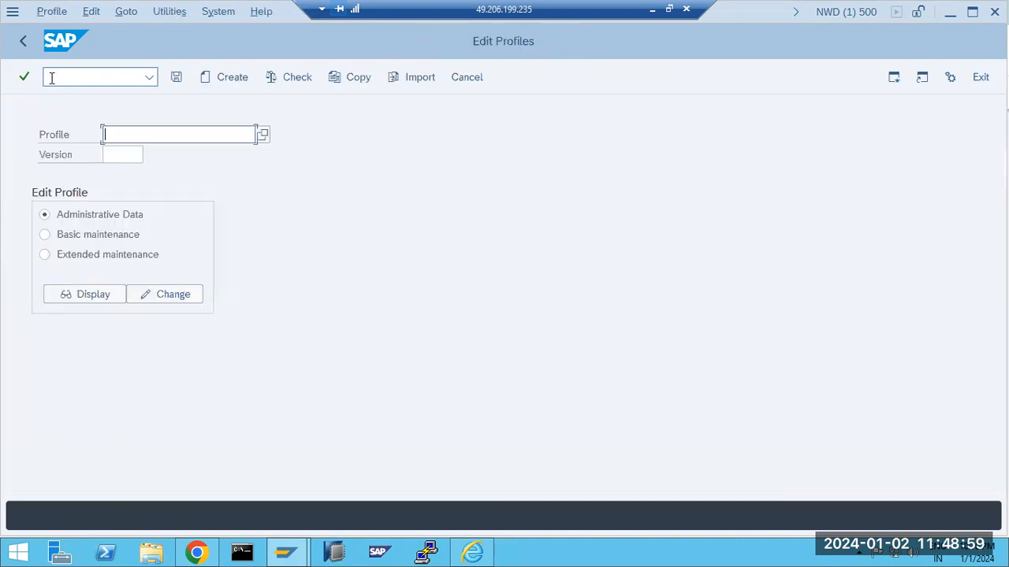
left_click(262, 135)
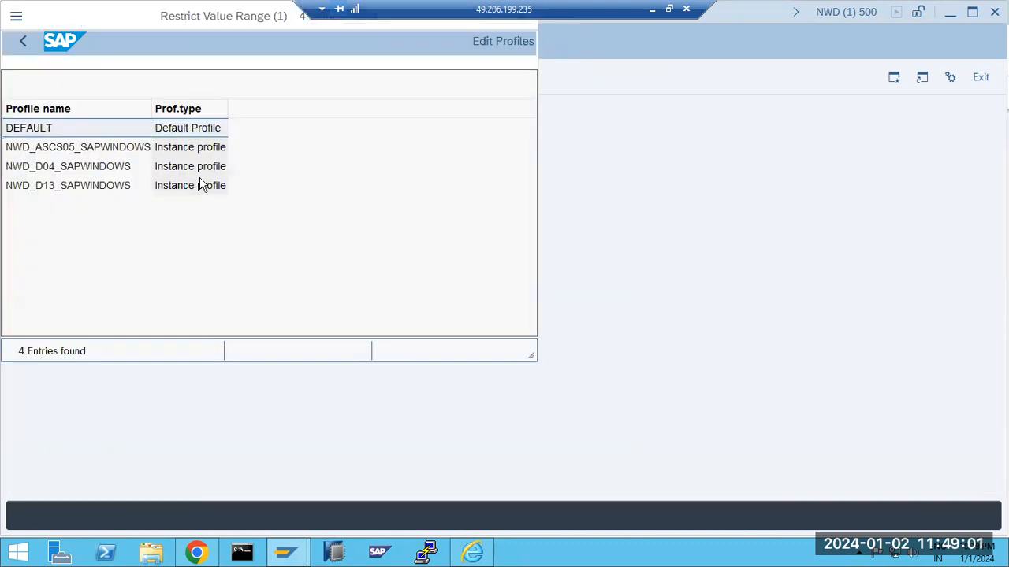
double_click(21, 166)
left_click(66, 253)
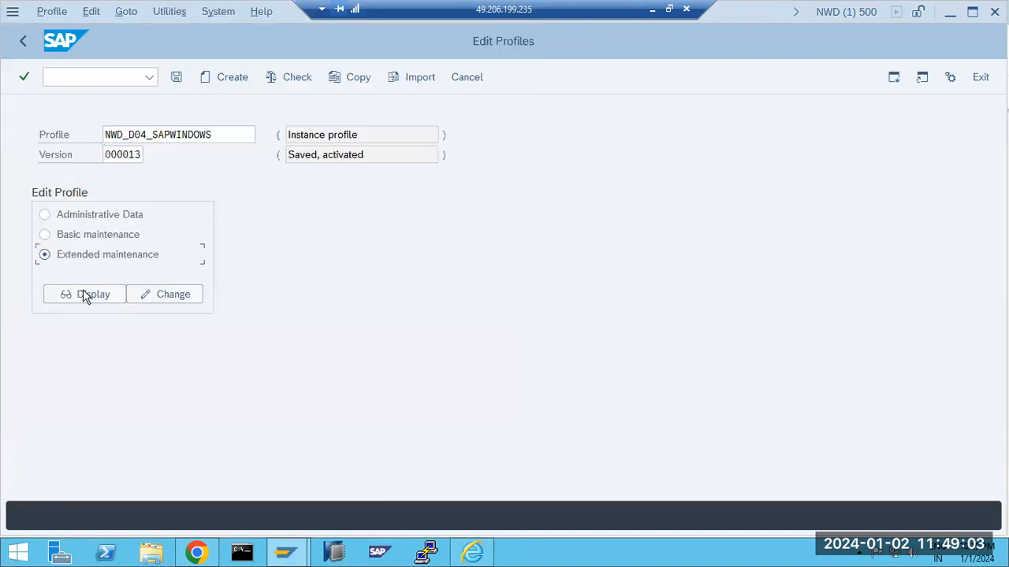
left_click(85, 294)
Confirm icm/server_port_0 still reads PORT=8080, then return to the profile selection screen
double_click(304, 177)
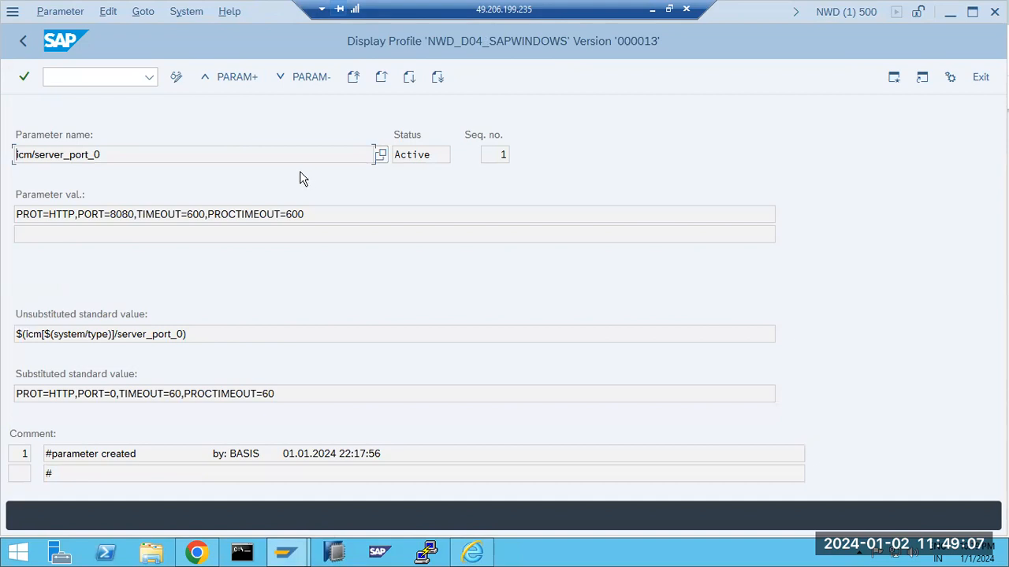
left_click(23, 43)
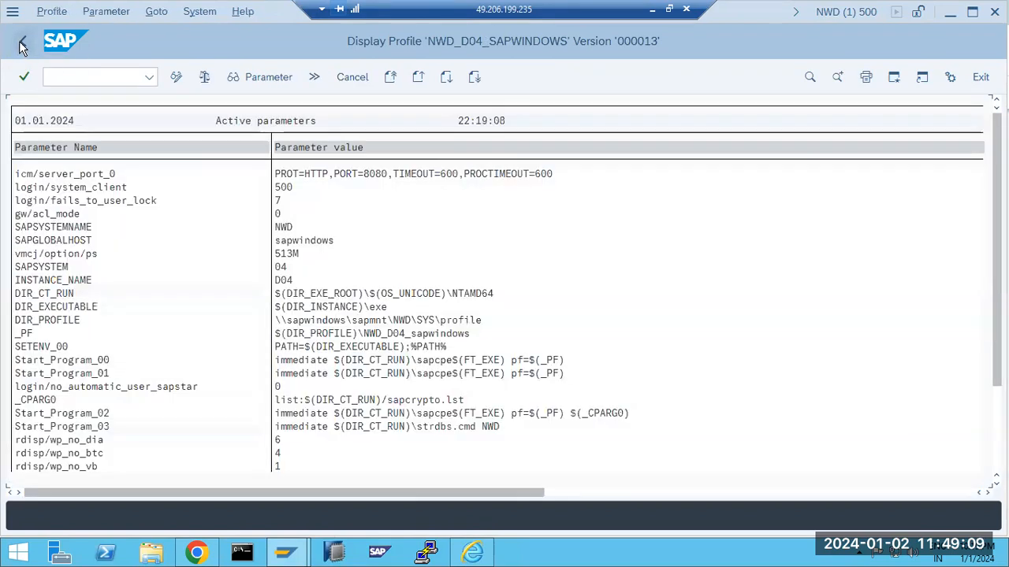
left_click(23, 44)
left_click(105, 79)
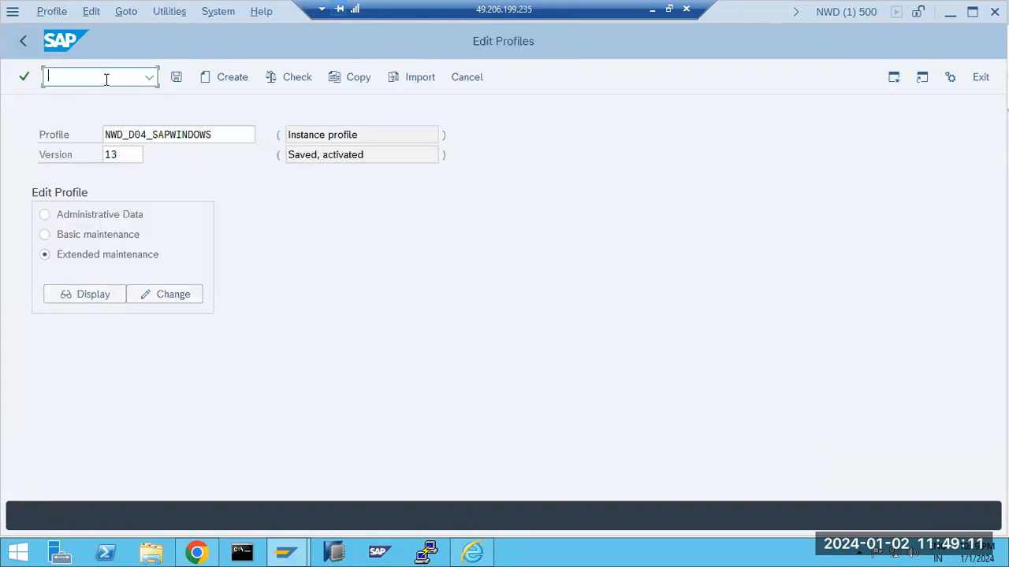